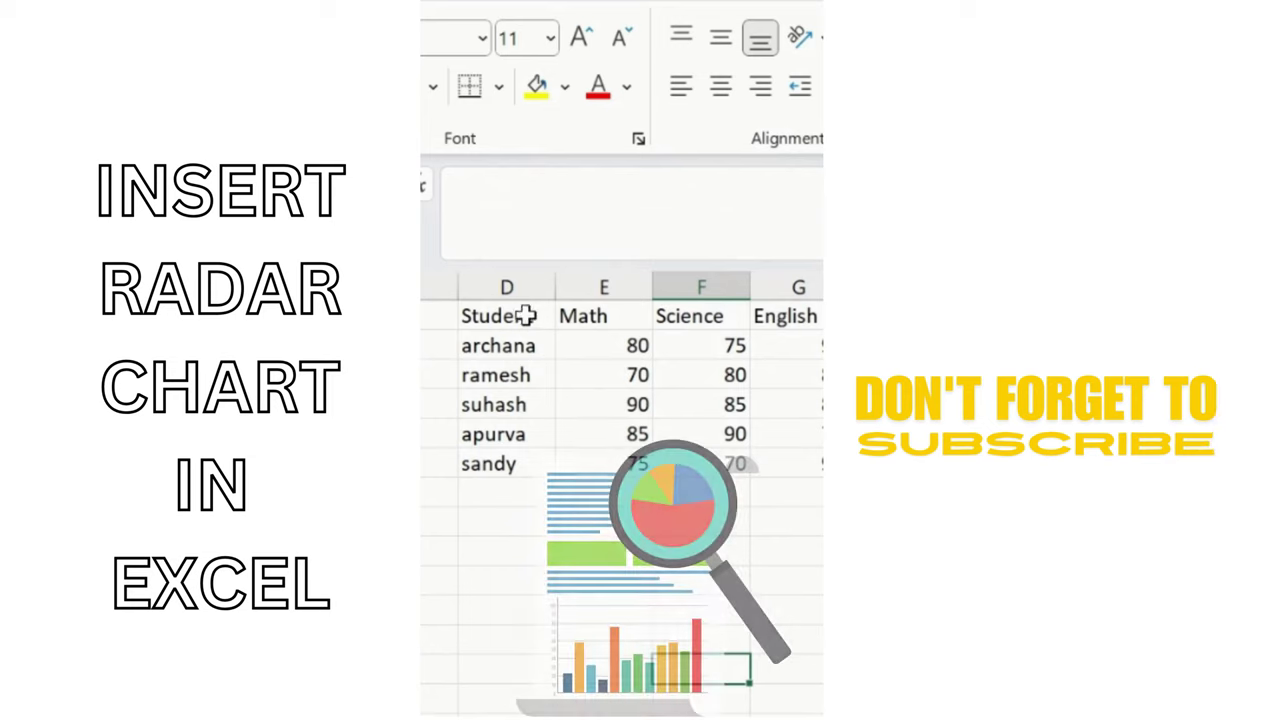
# Insert a radar chart from the student marks table covering Math, Science, English, History and Art
pyautogui.click(514, 316)
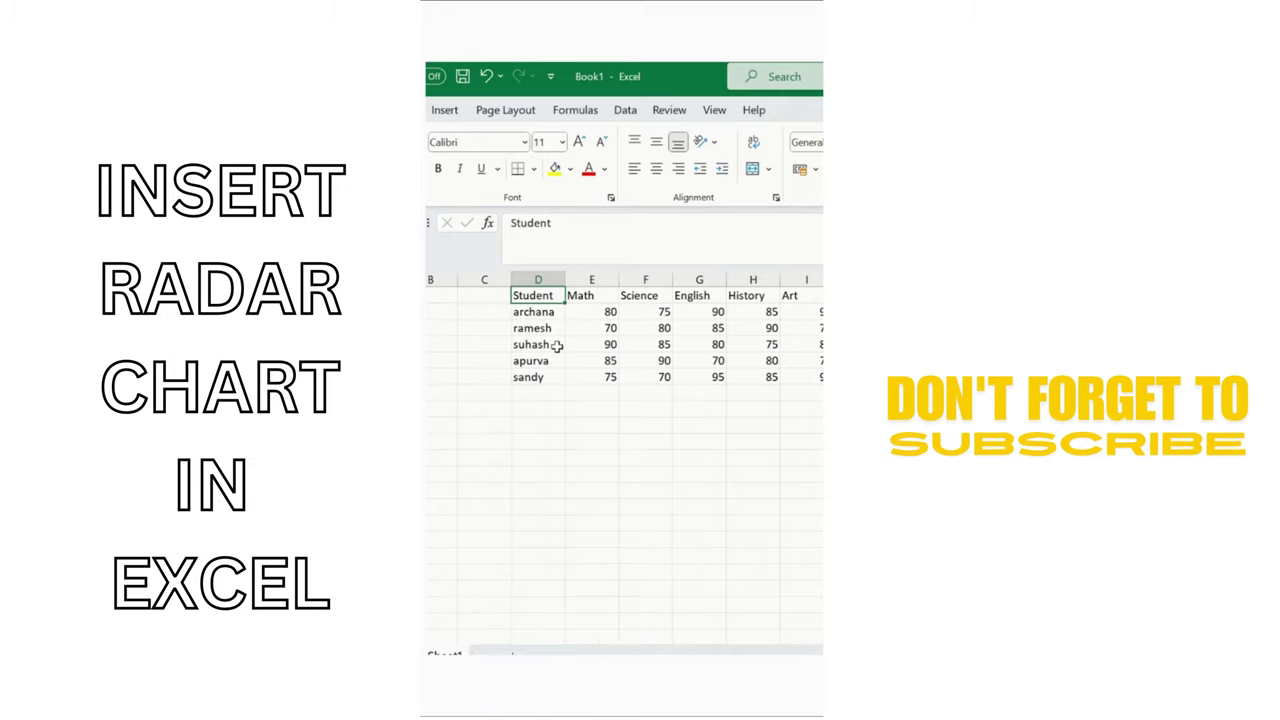
pyautogui.click(532, 328)
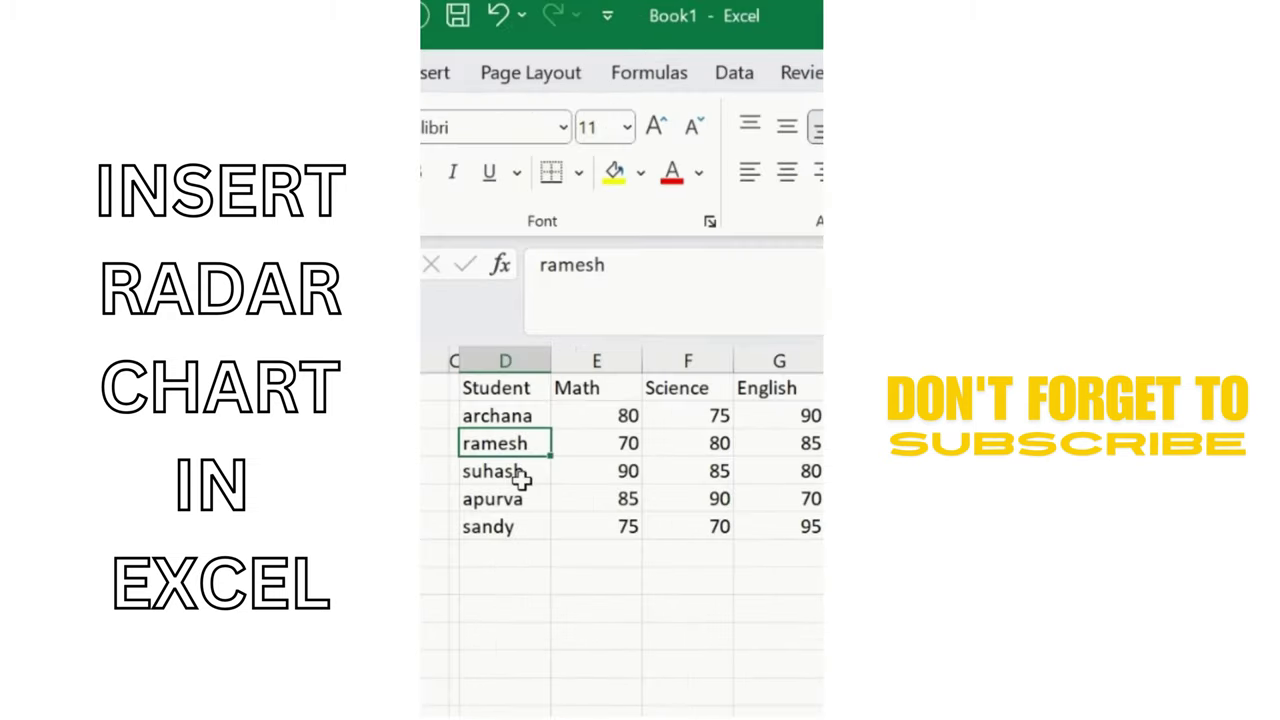
pyautogui.click(442, 80)
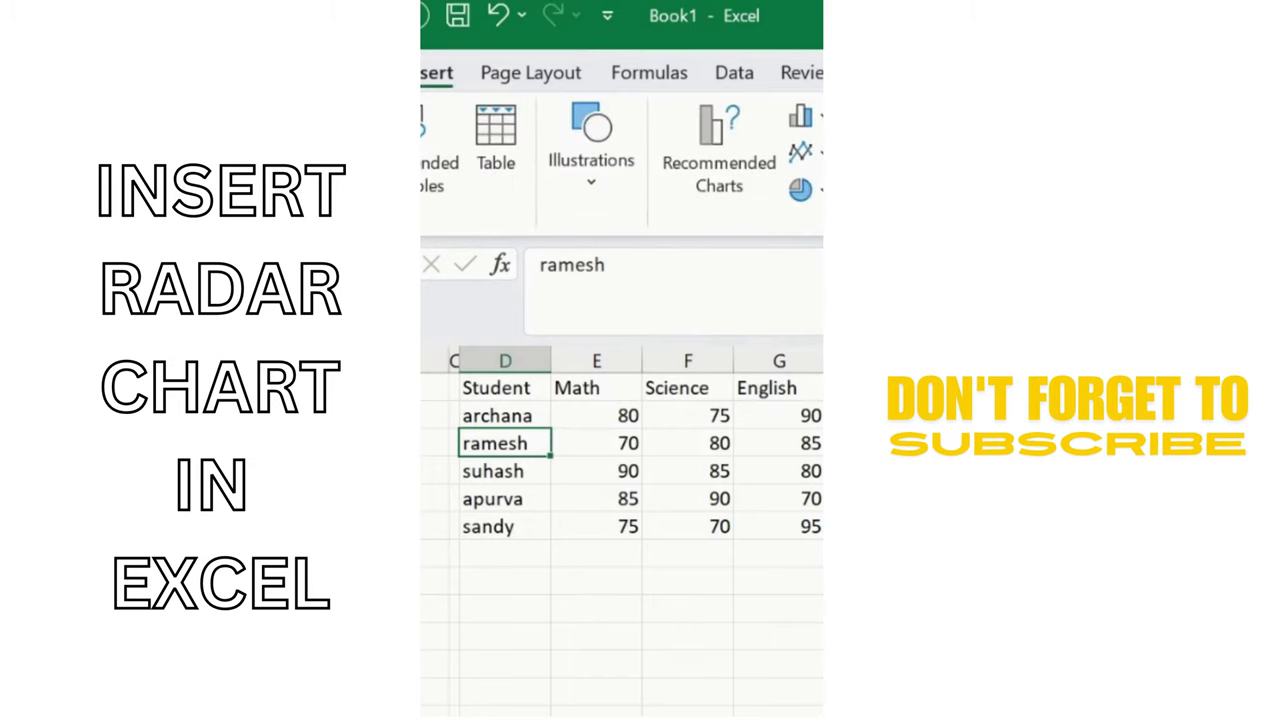
pyautogui.click(714, 190)
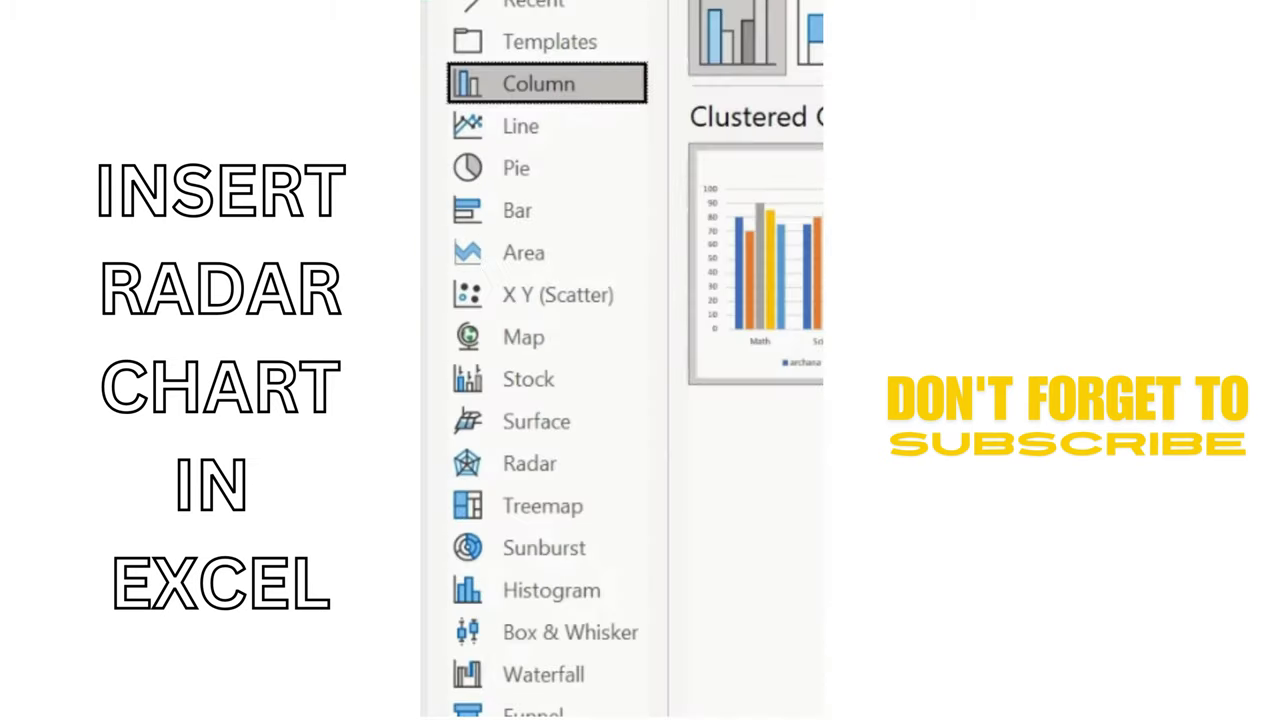
pyautogui.click(531, 474)
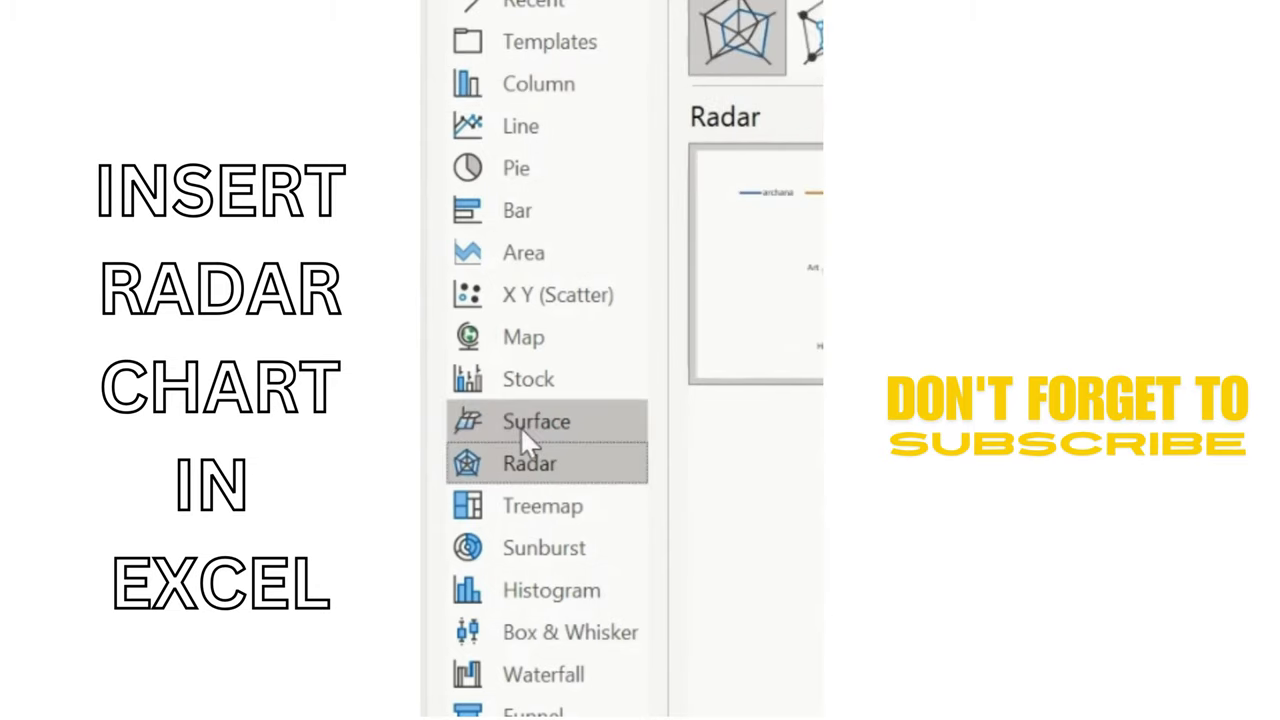
pyautogui.moveTo(760, 264)
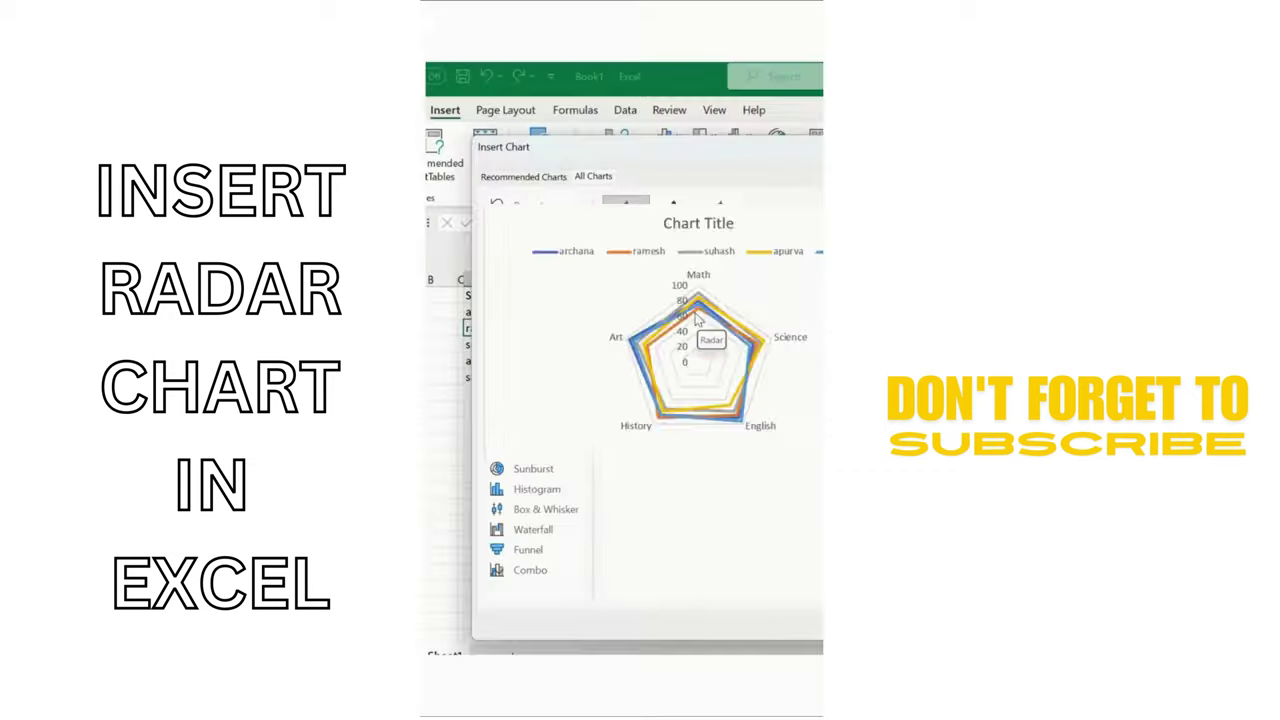
pyautogui.press('Return')
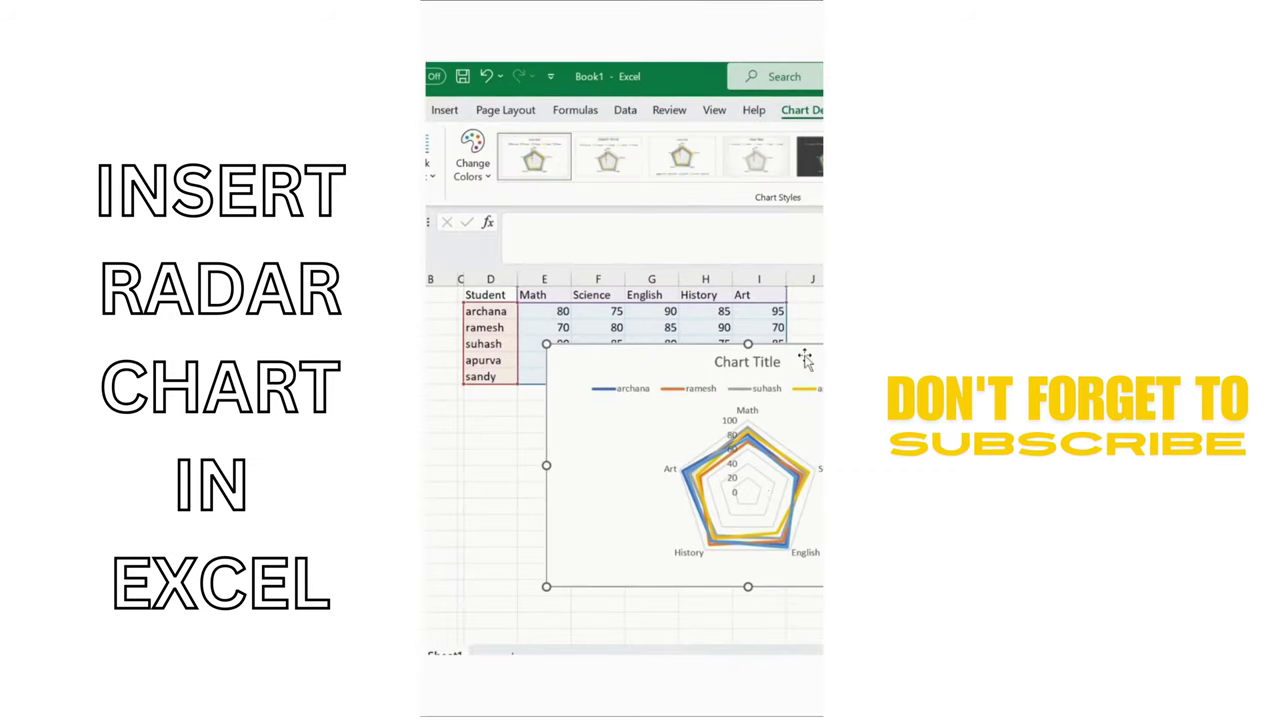
# Move the radar chart just below the marks table, then shrink its source range and extend it back over the student rows
pyautogui.moveTo(806, 357); pyautogui.dragTo(691, 388)
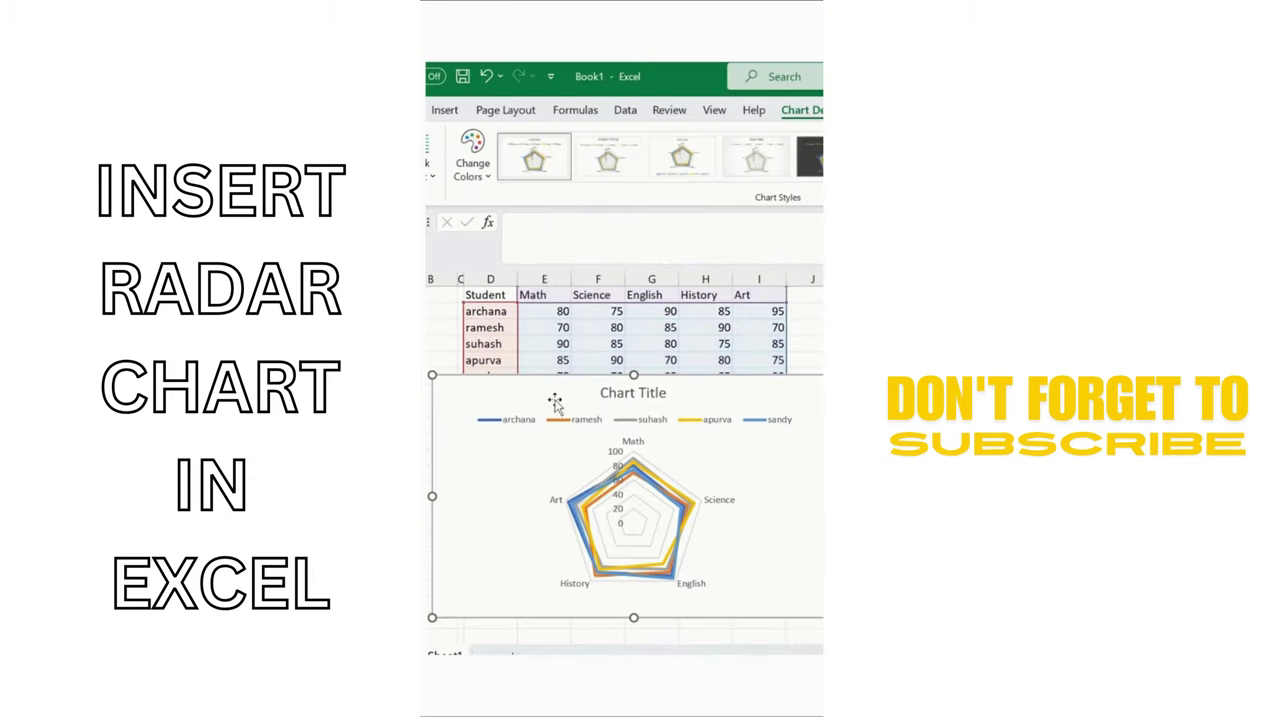
pyautogui.moveTo(543, 381); pyautogui.dragTo(538, 406)
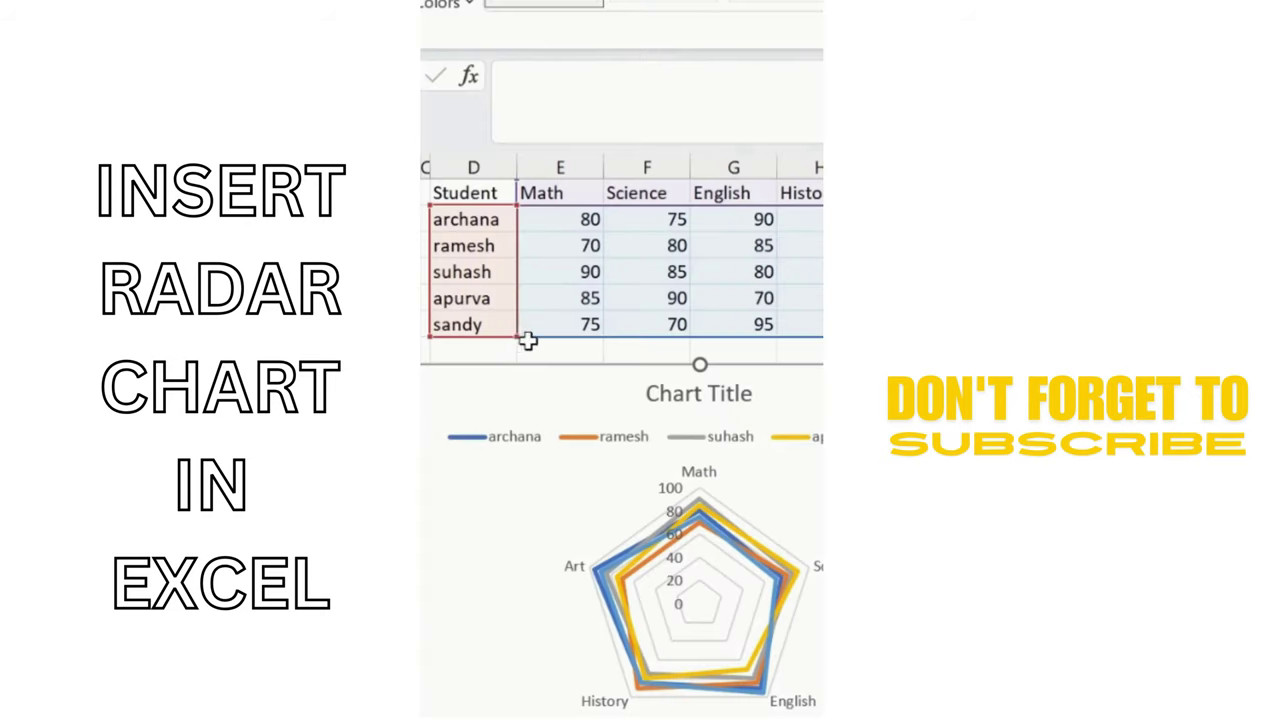
pyautogui.moveTo(517, 337); pyautogui.dragTo(521, 254)
pyautogui.moveTo(520, 334); pyautogui.dragTo(517, 385)
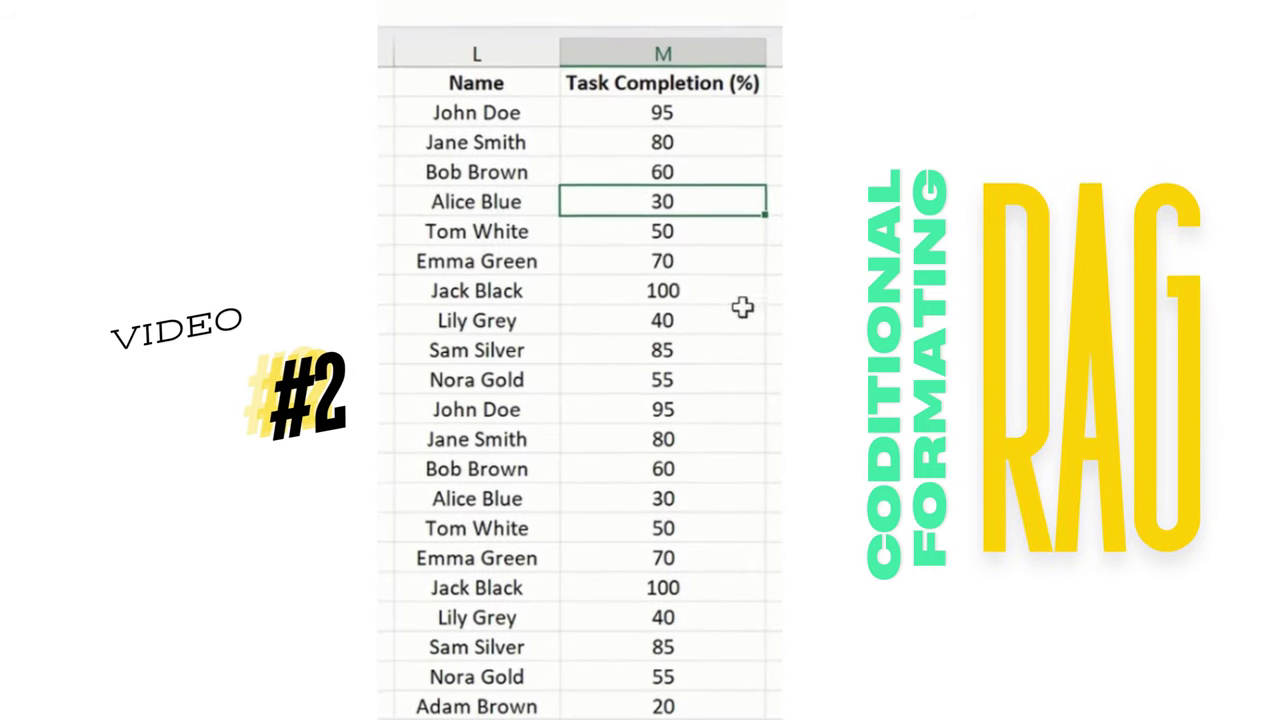
# Fill the first cell containing 30 in the Task Completion (%) column with orange
pyautogui.rightClick(698, 205)
pyautogui.click(745, 105)
pyautogui.click(762, 276)
pyautogui.click(628, 393)
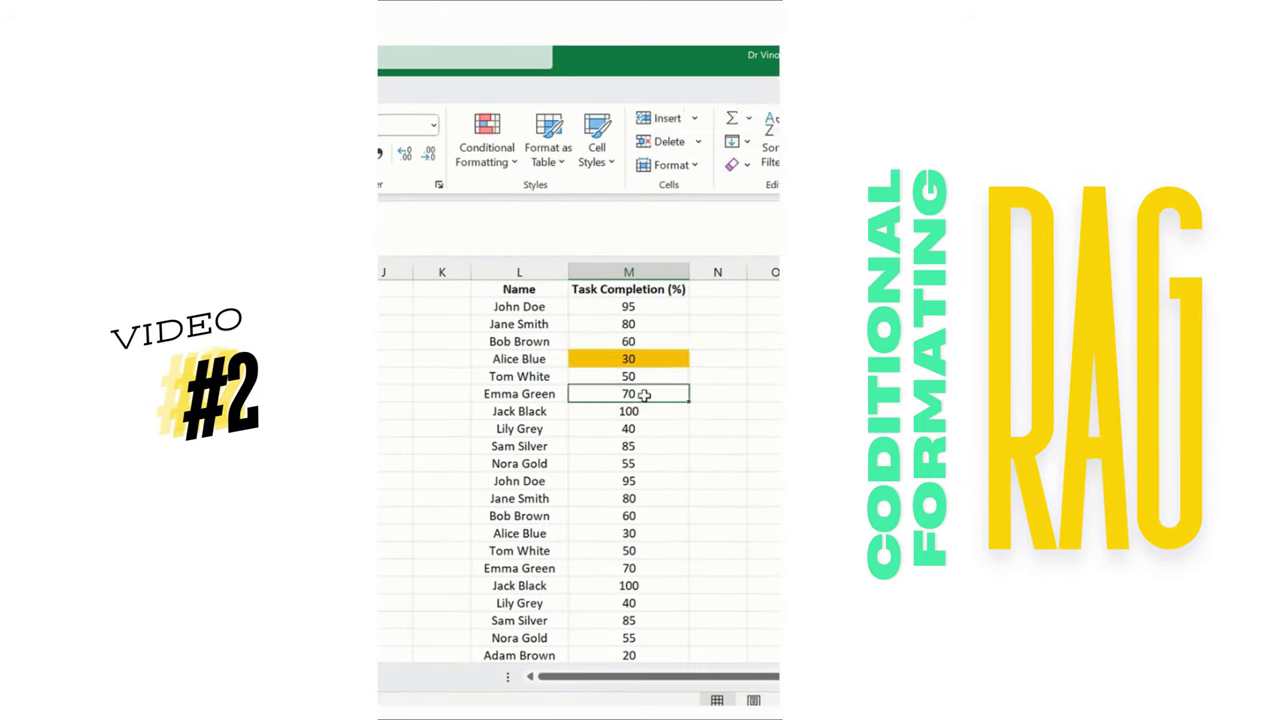
# Fill the first cell containing 100 in the Task Completion (%) column with green
pyautogui.click(628, 411)
pyautogui.rightClick(628, 411)
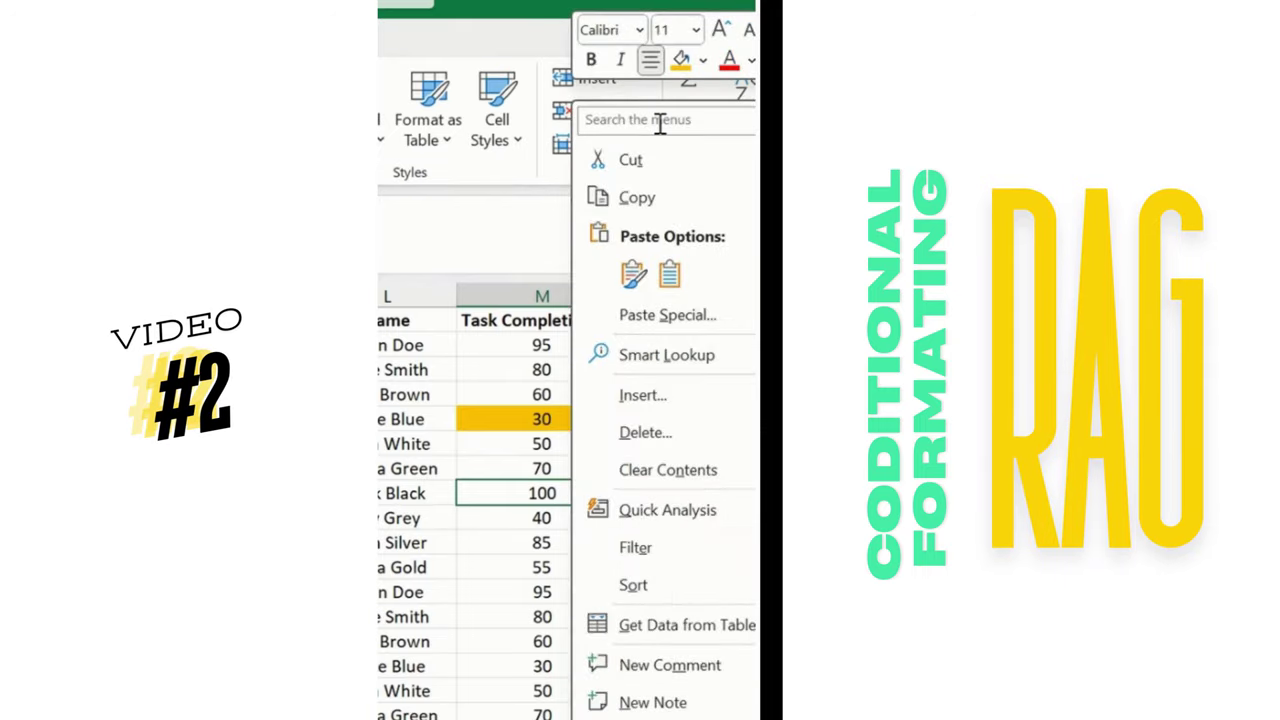
pyautogui.click(703, 60)
pyautogui.click(790, 300)
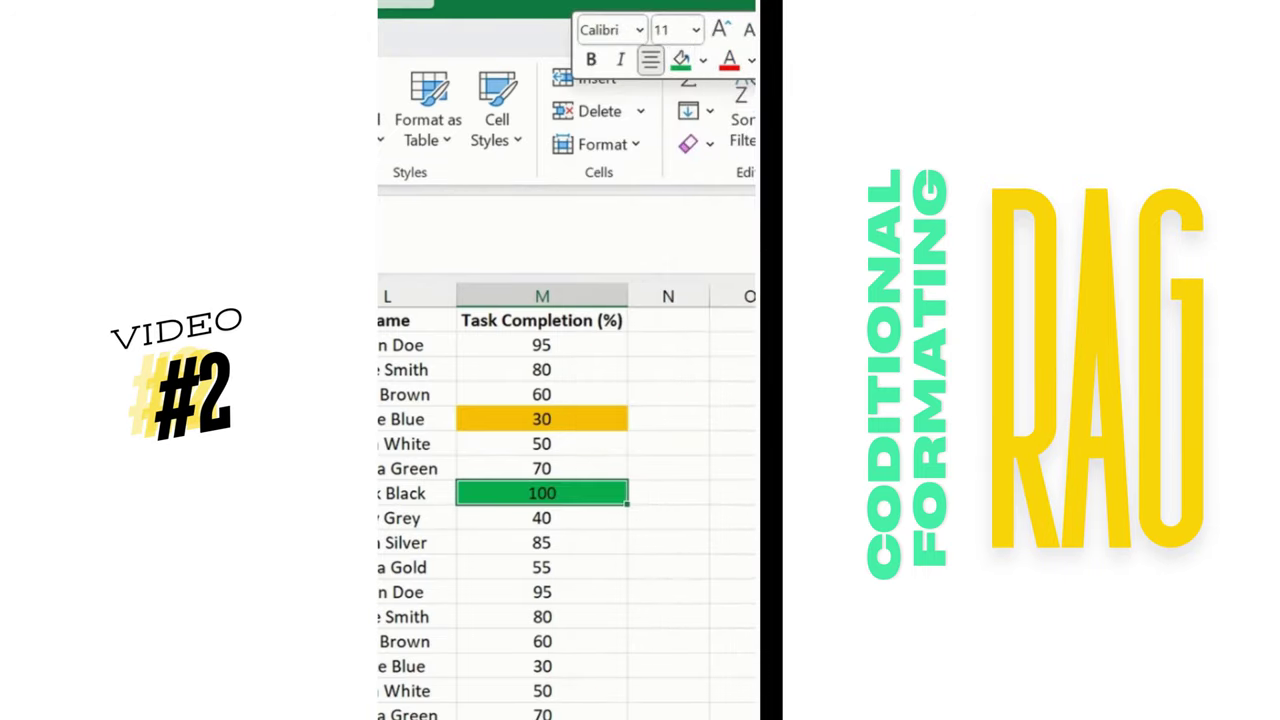
pyautogui.click(621, 512)
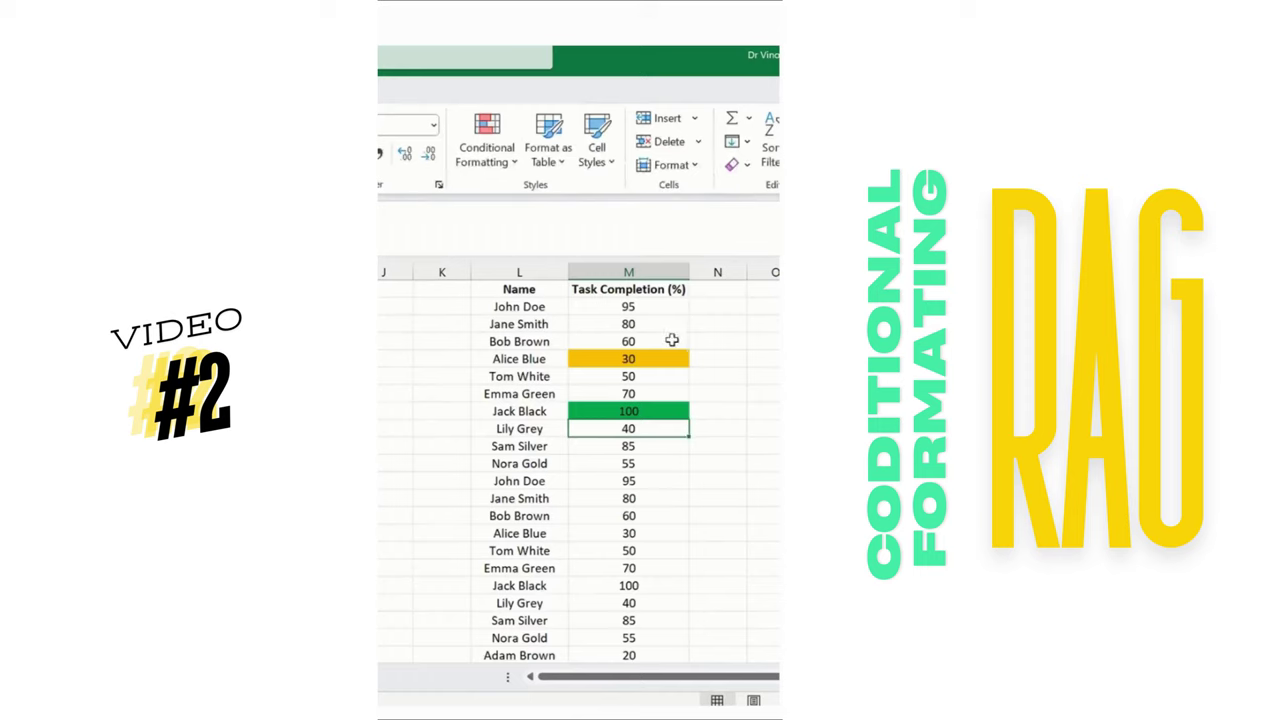
# Create a custom color scale rule for the Task Completion (%) column and set its format style to 3-Color Scale
pyautogui.click(671, 340)
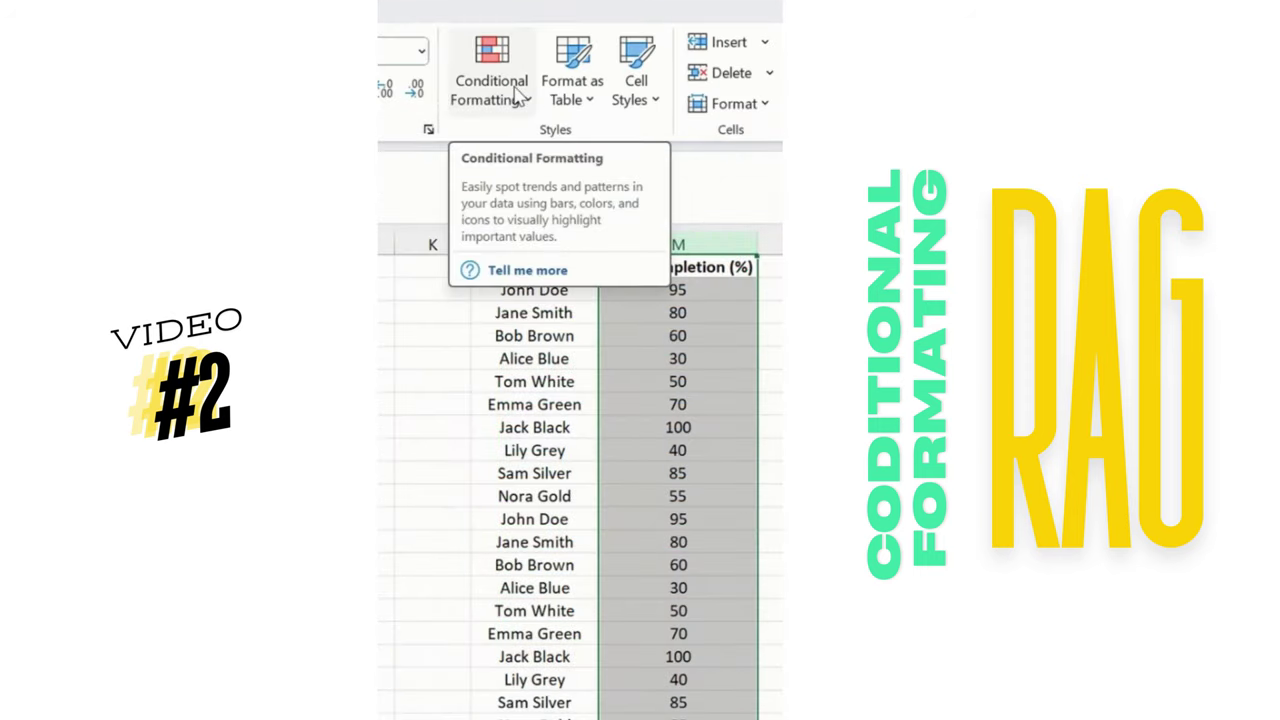
pyautogui.click(518, 103)
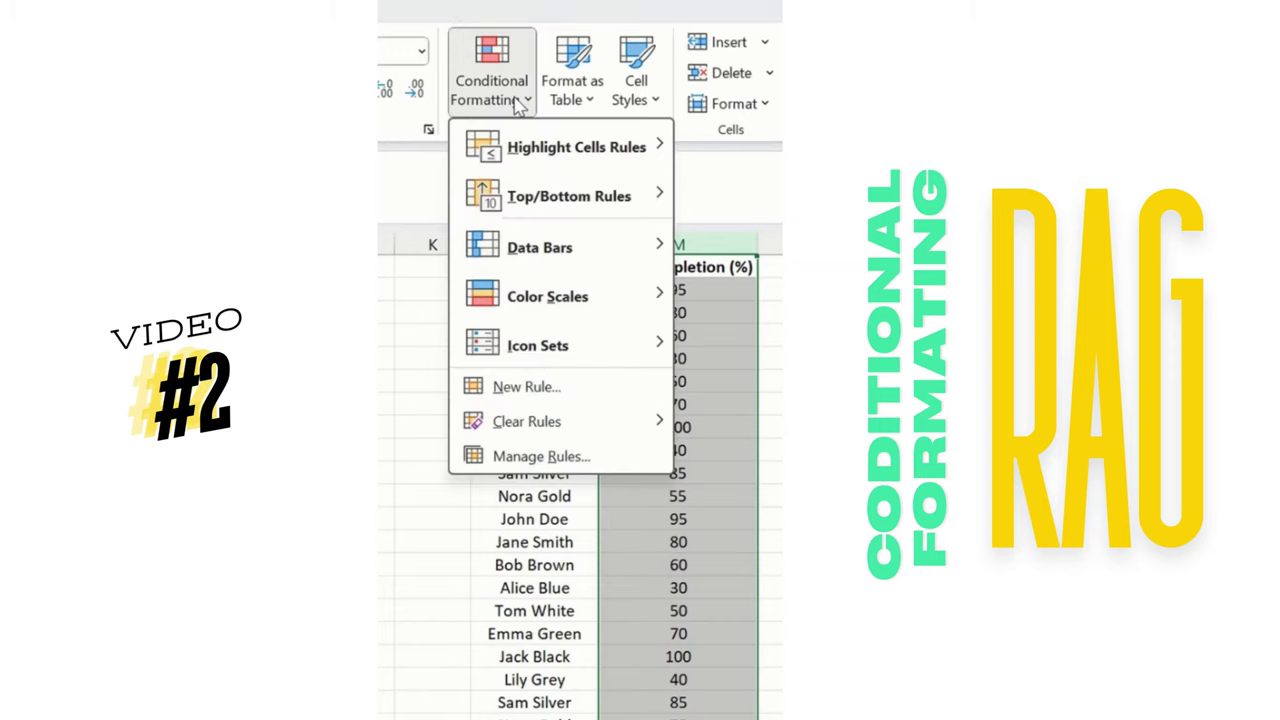
pyautogui.moveTo(604, 310)
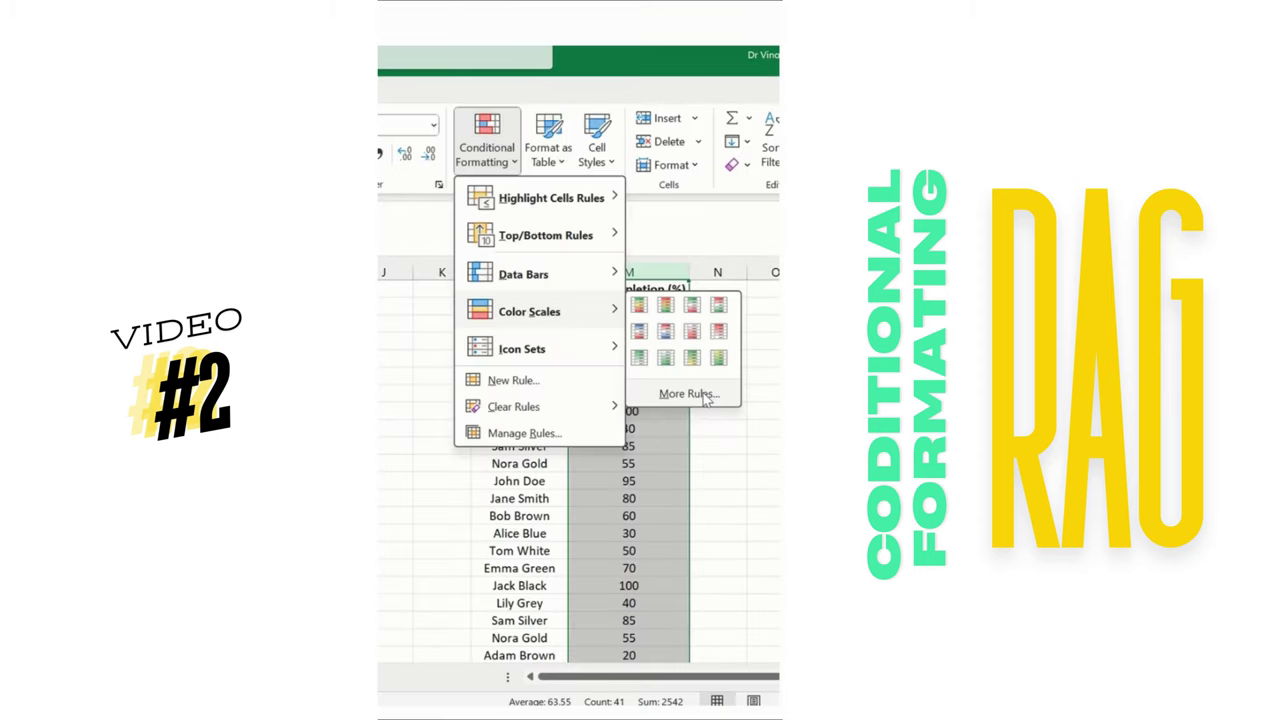
pyautogui.click(703, 396)
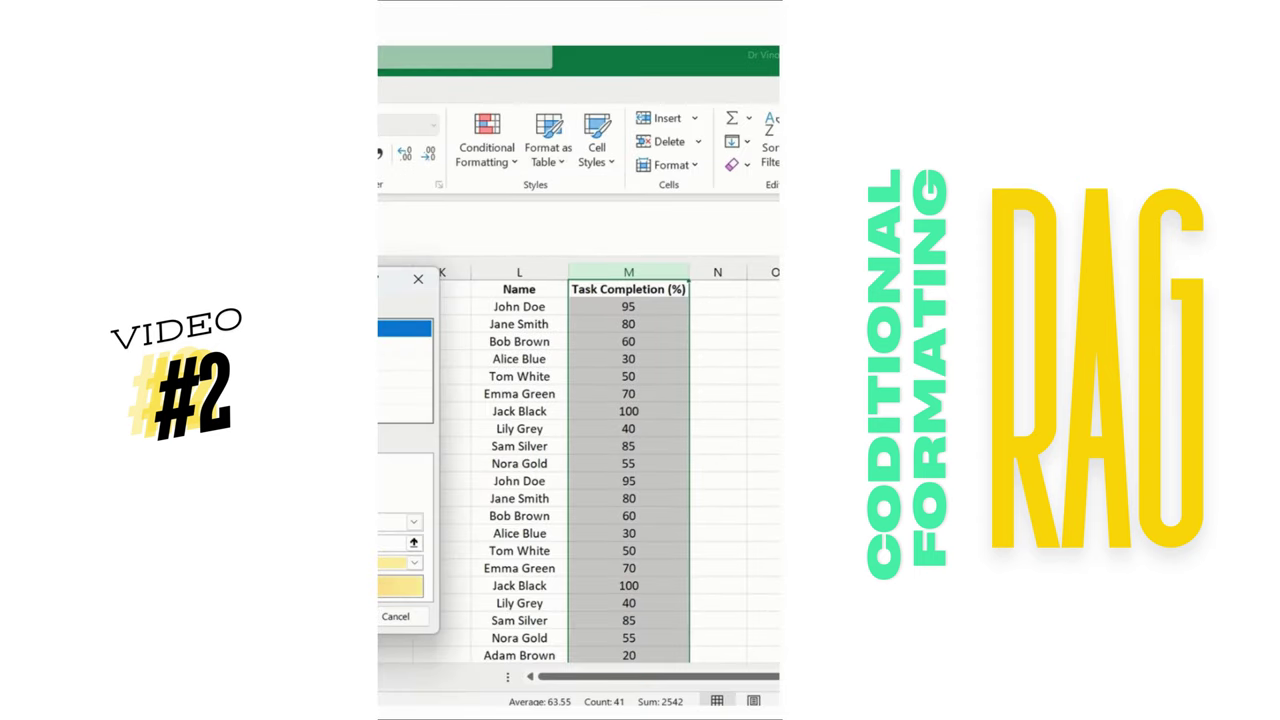
pyautogui.moveTo(400, 278); pyautogui.dragTo(664, 325)
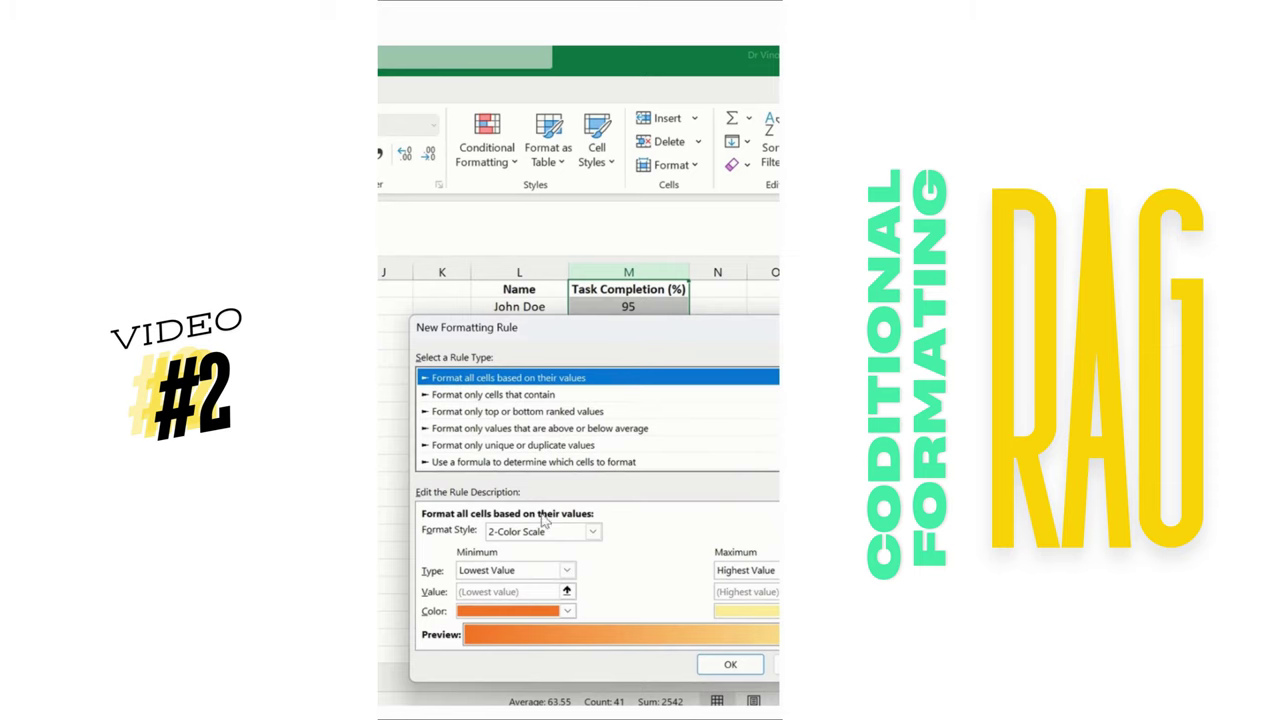
pyautogui.click(540, 531)
pyautogui.click(515, 556)
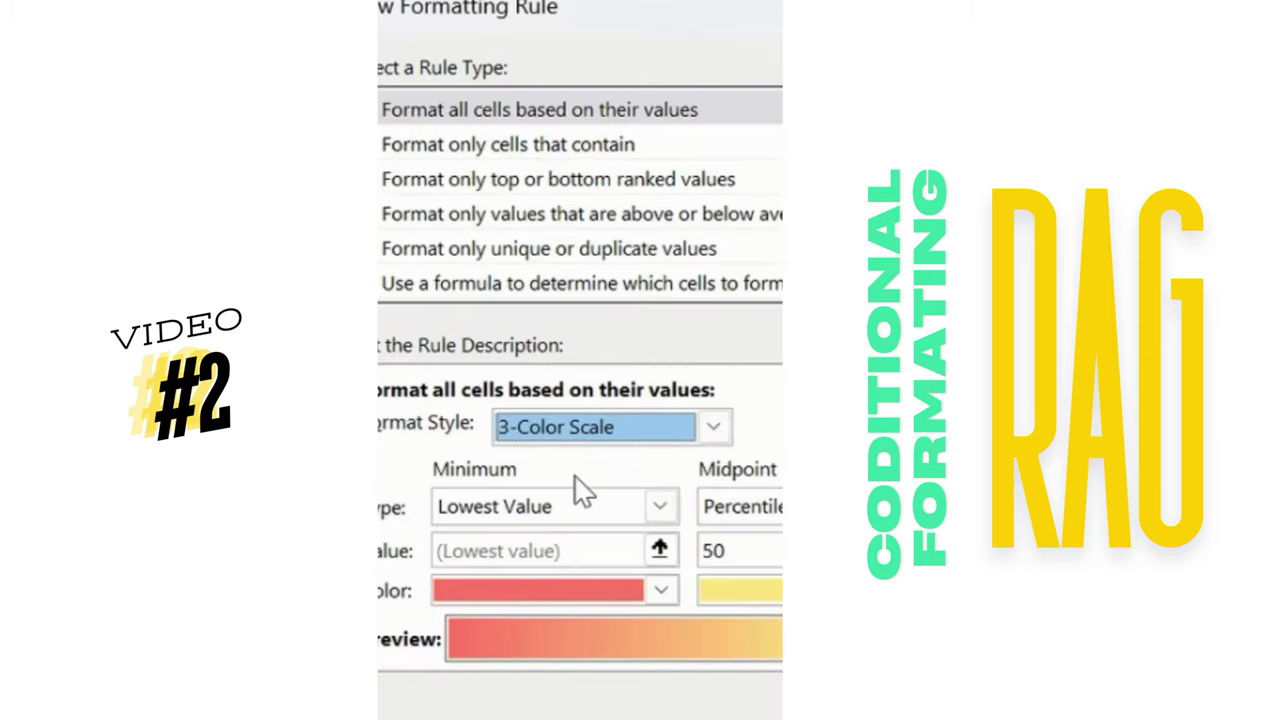
# Set the color scale's minimum to Number 30 and maximum to Number 100, keep the midpoint at Percentile 50, and apply the rule
pyautogui.click(540, 506)
pyautogui.click(515, 559)
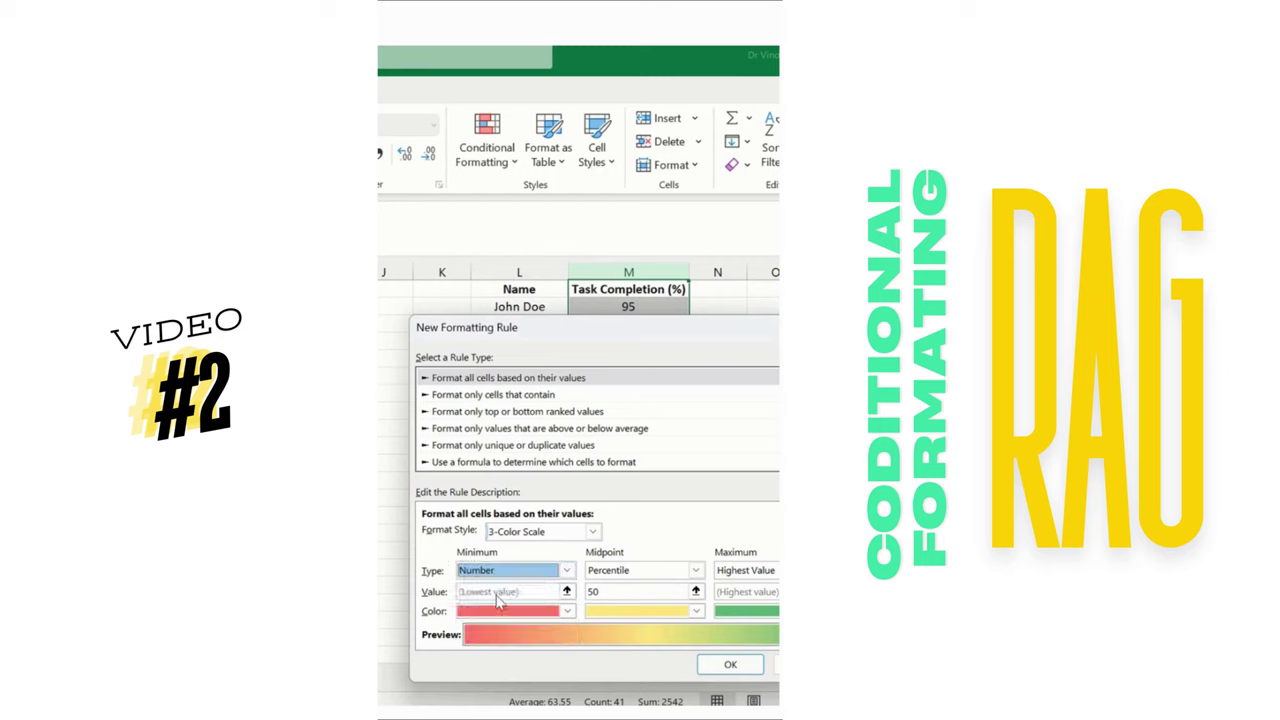
pyautogui.click(495, 591)
pyautogui.write('0')
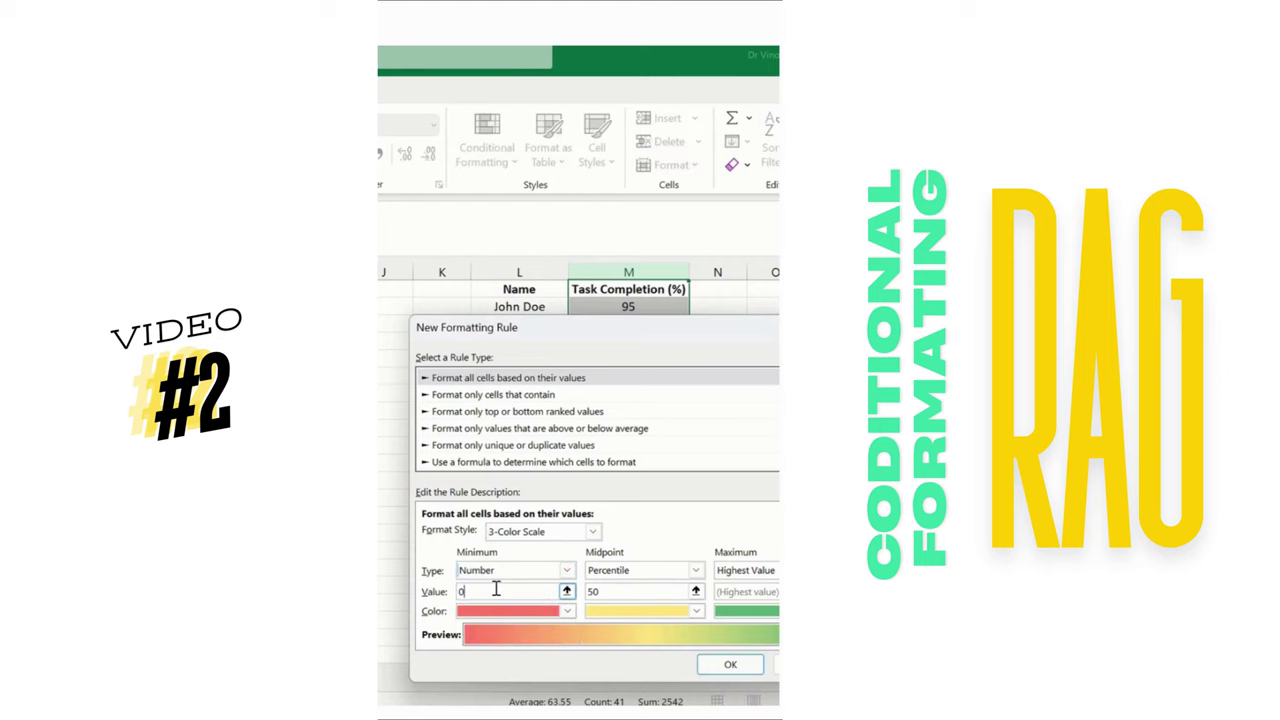
pyautogui.press('BackSpace')
pyautogui.write('30')
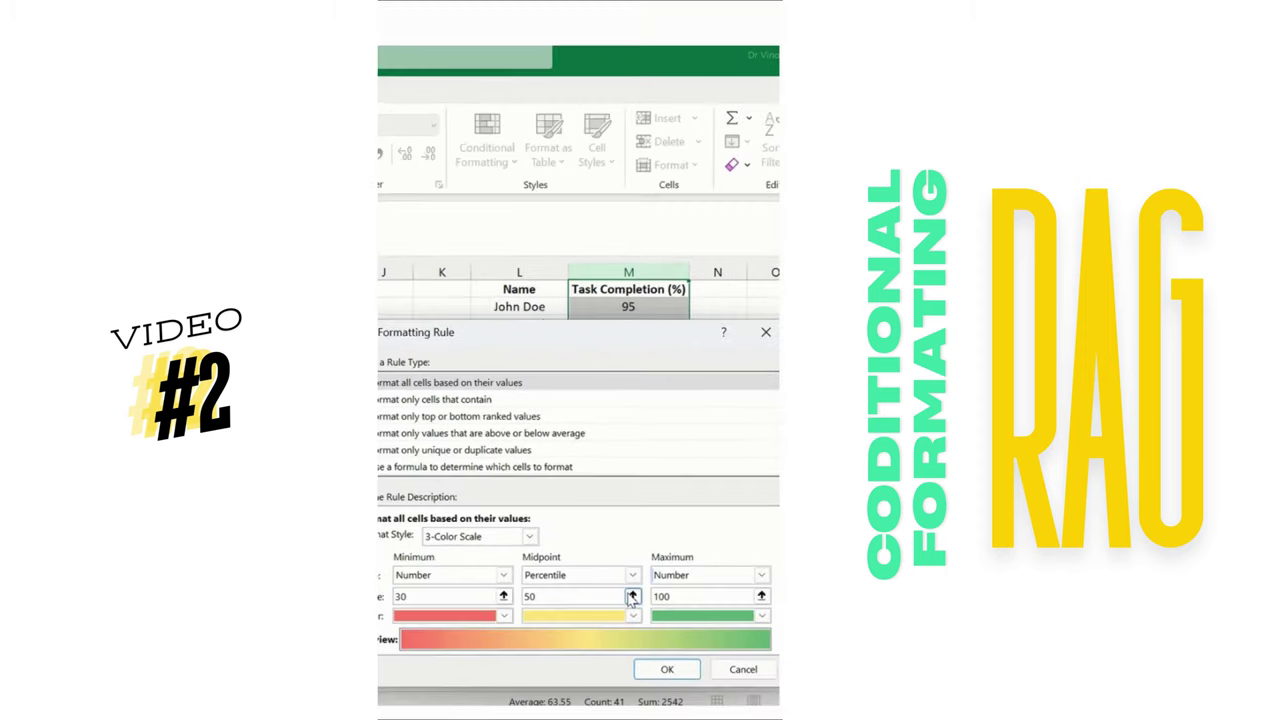
pyautogui.click(667, 669)
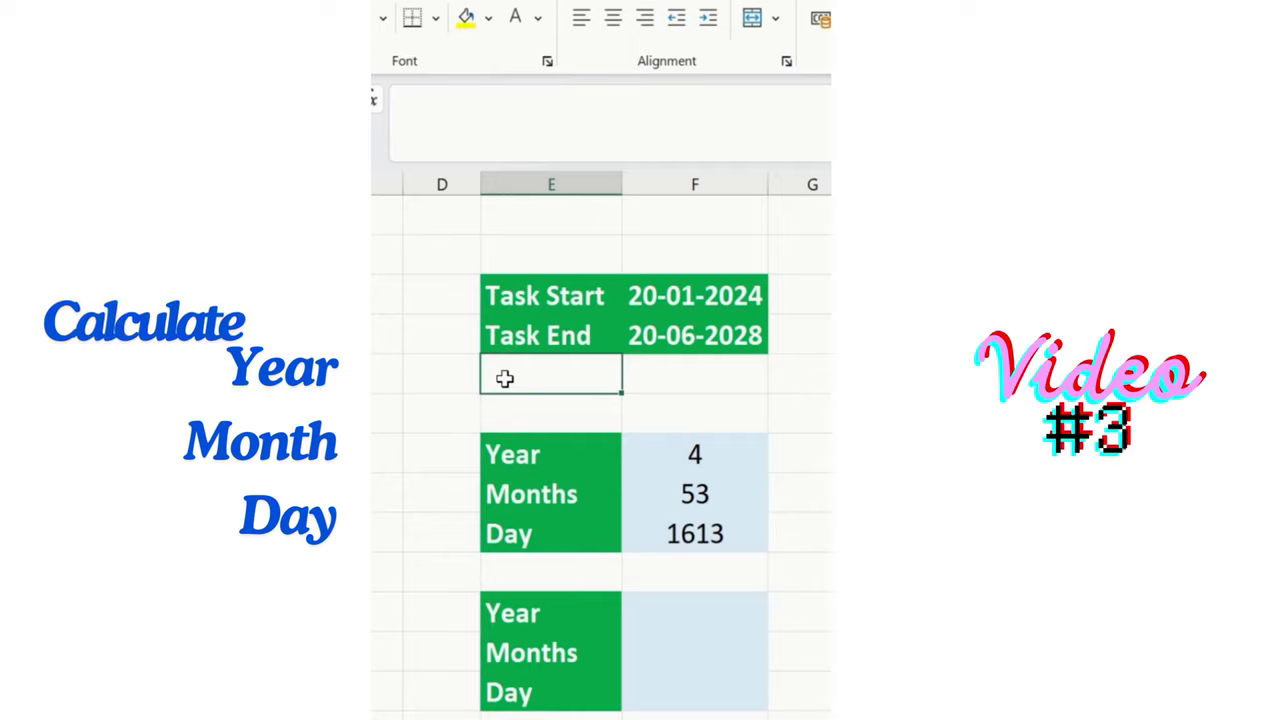
# Enter =DATEDIF(F6,F7,"Y") in the lower table's Year cell and compare it with the upper table's Year value
pyautogui.click(694, 620)
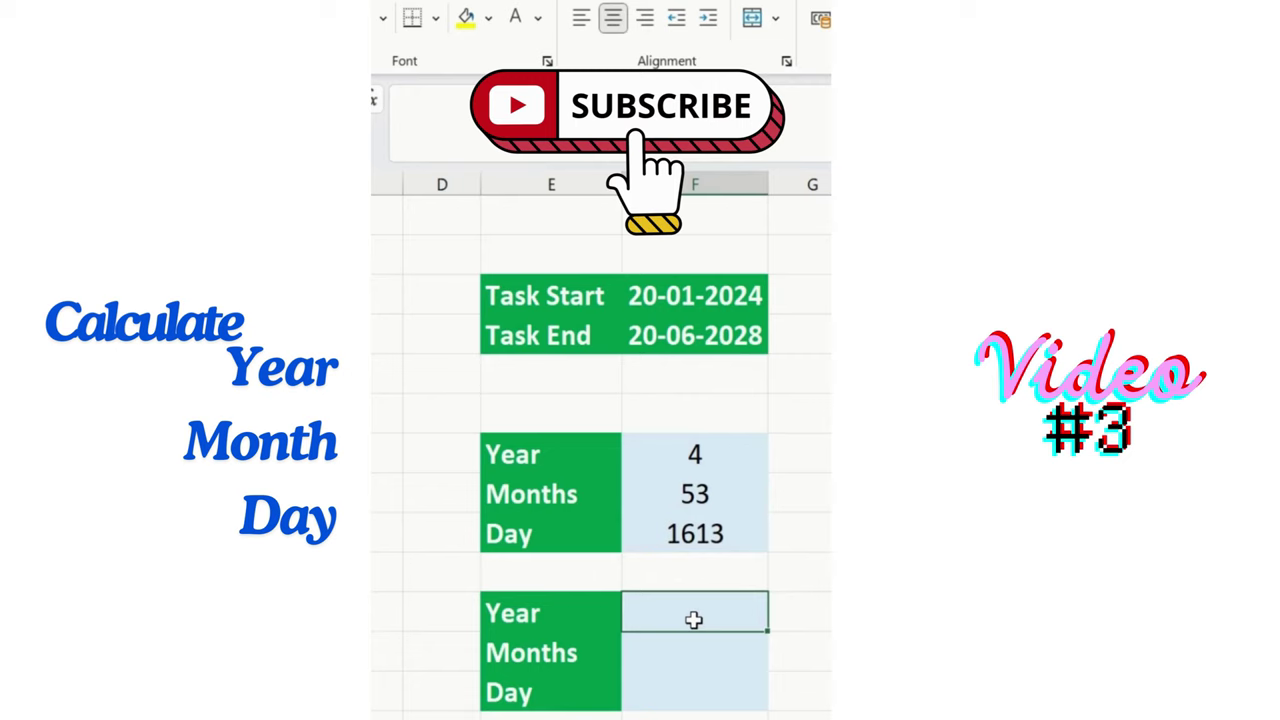
pyautogui.write('=dat')
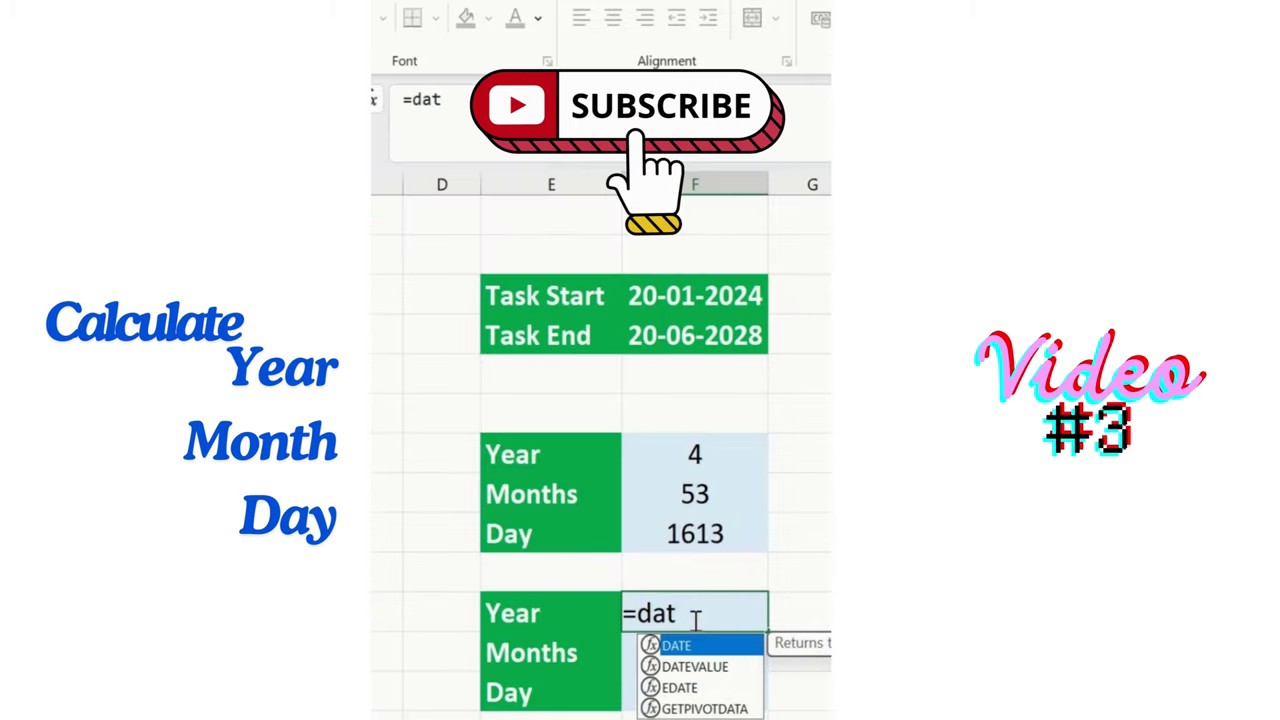
pyautogui.write('edif(')
pyautogui.click(684, 290)
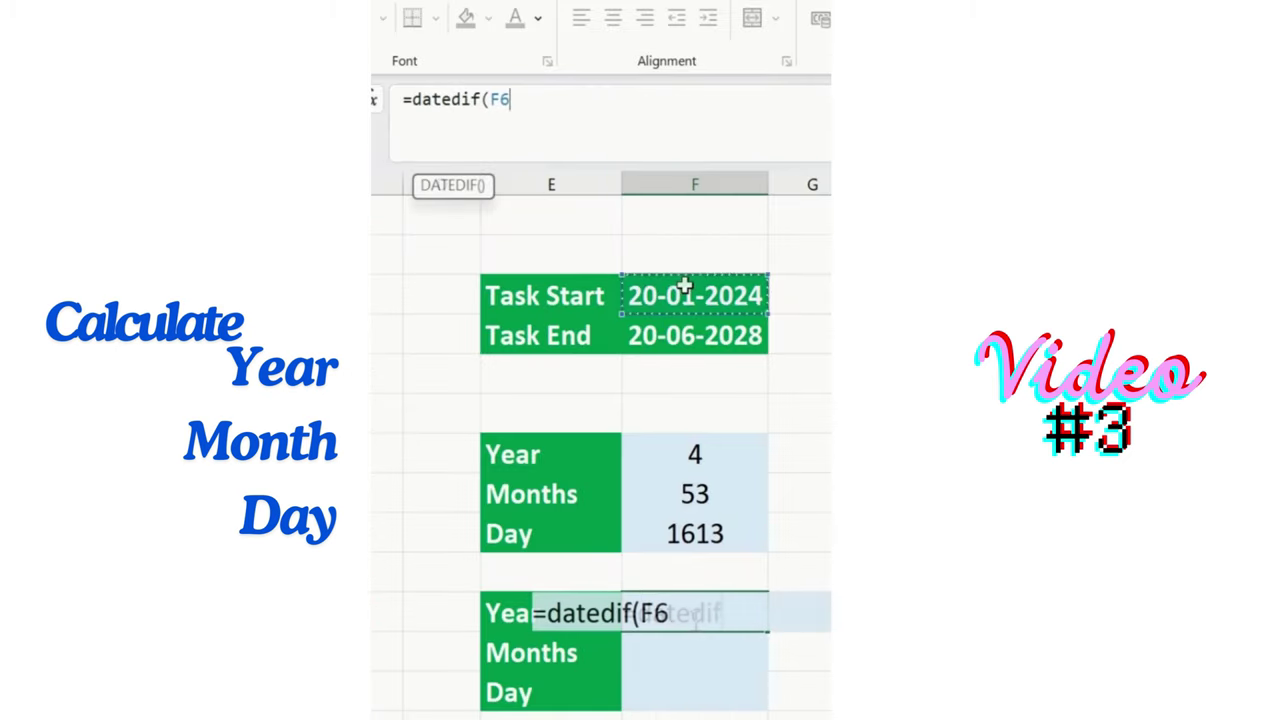
pyautogui.write(',')
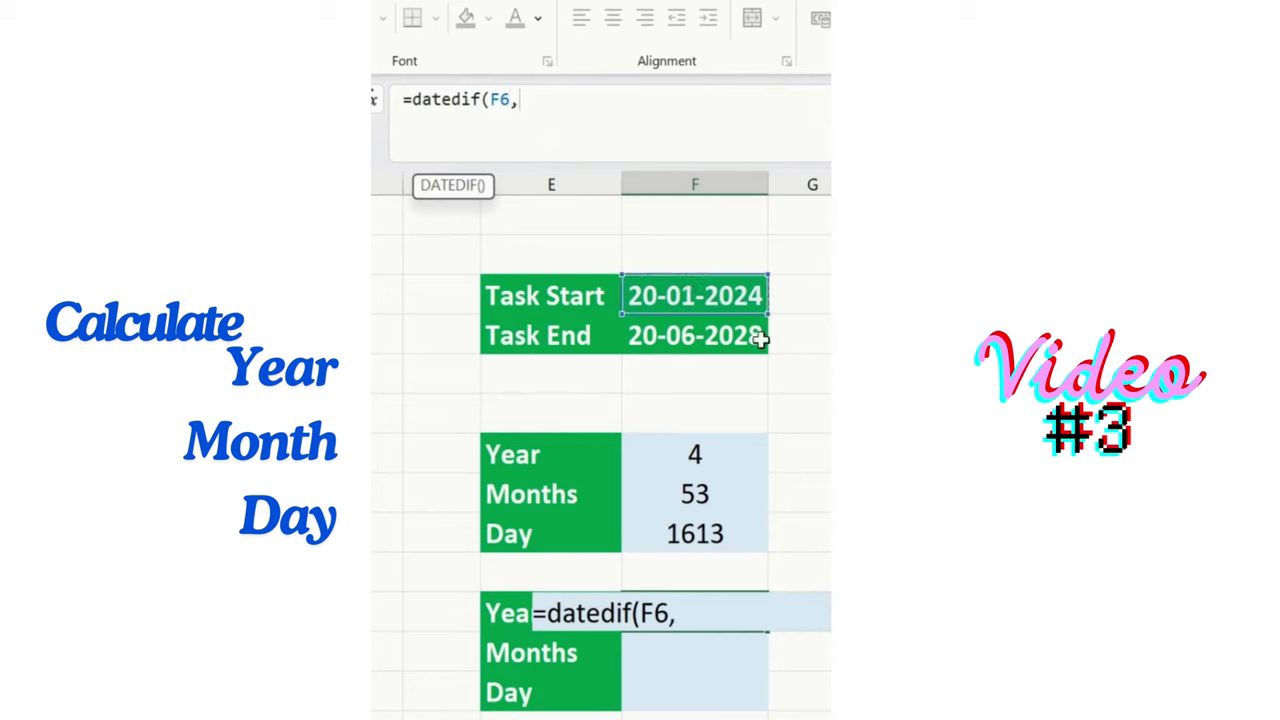
pyautogui.click(720, 337)
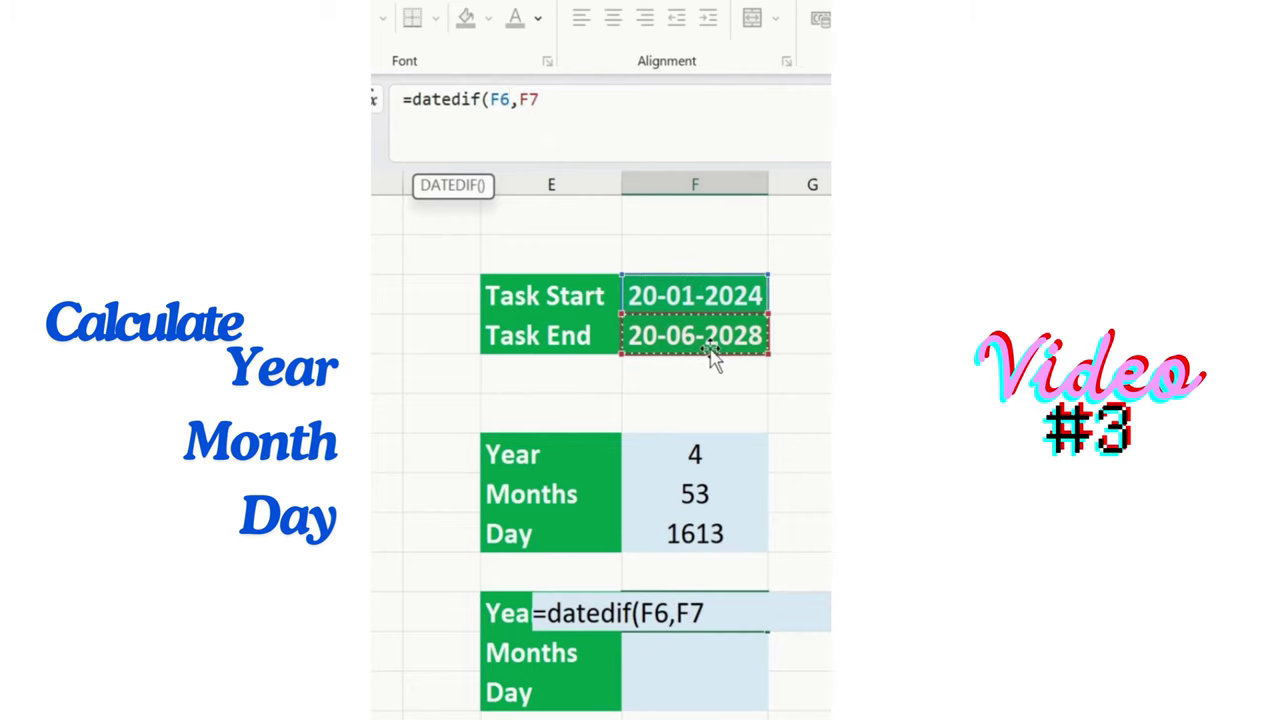
pyautogui.write(',')
pyautogui.write('"Y"')
pyautogui.press('Return')
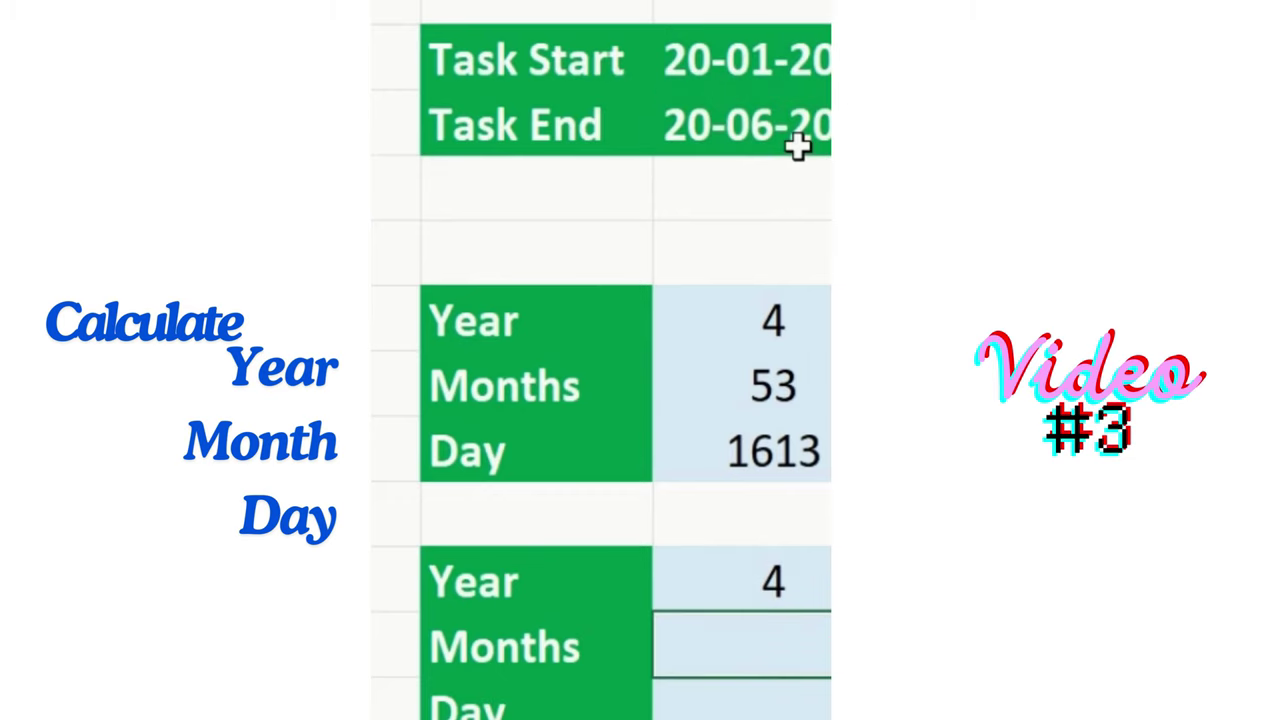
pyautogui.click(777, 574)
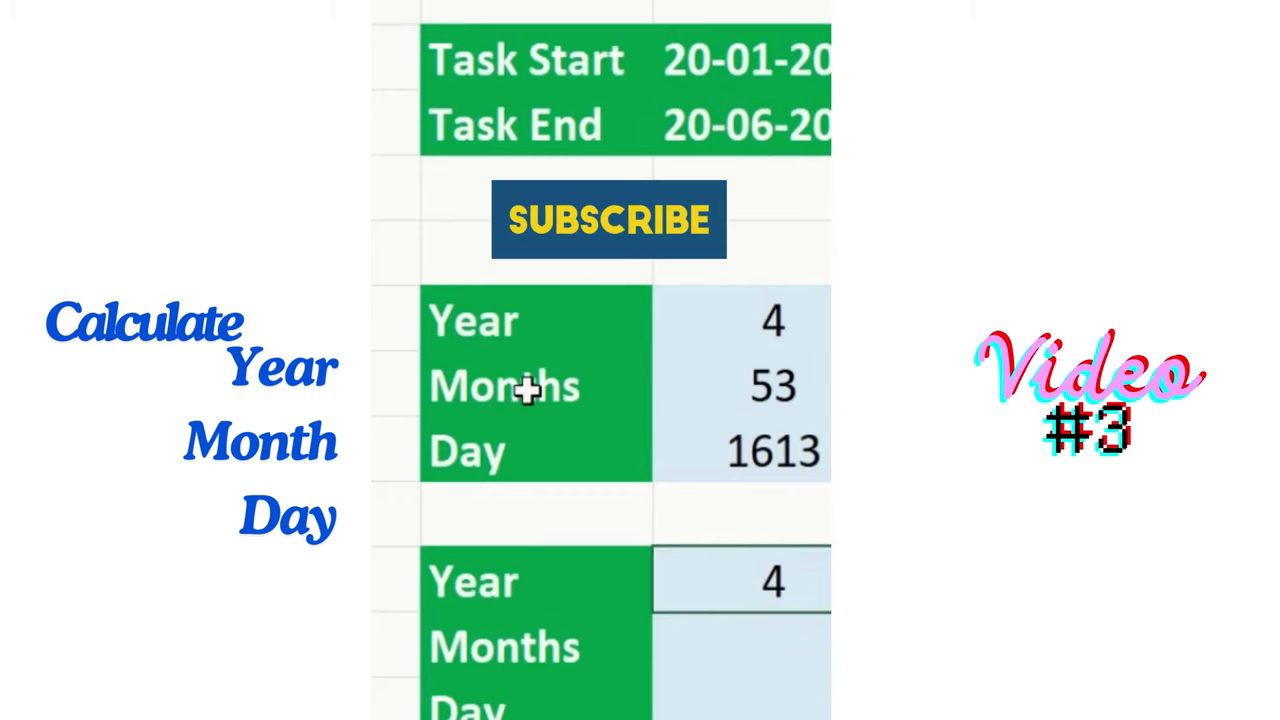
pyautogui.click(800, 317)
pyautogui.click(786, 583)
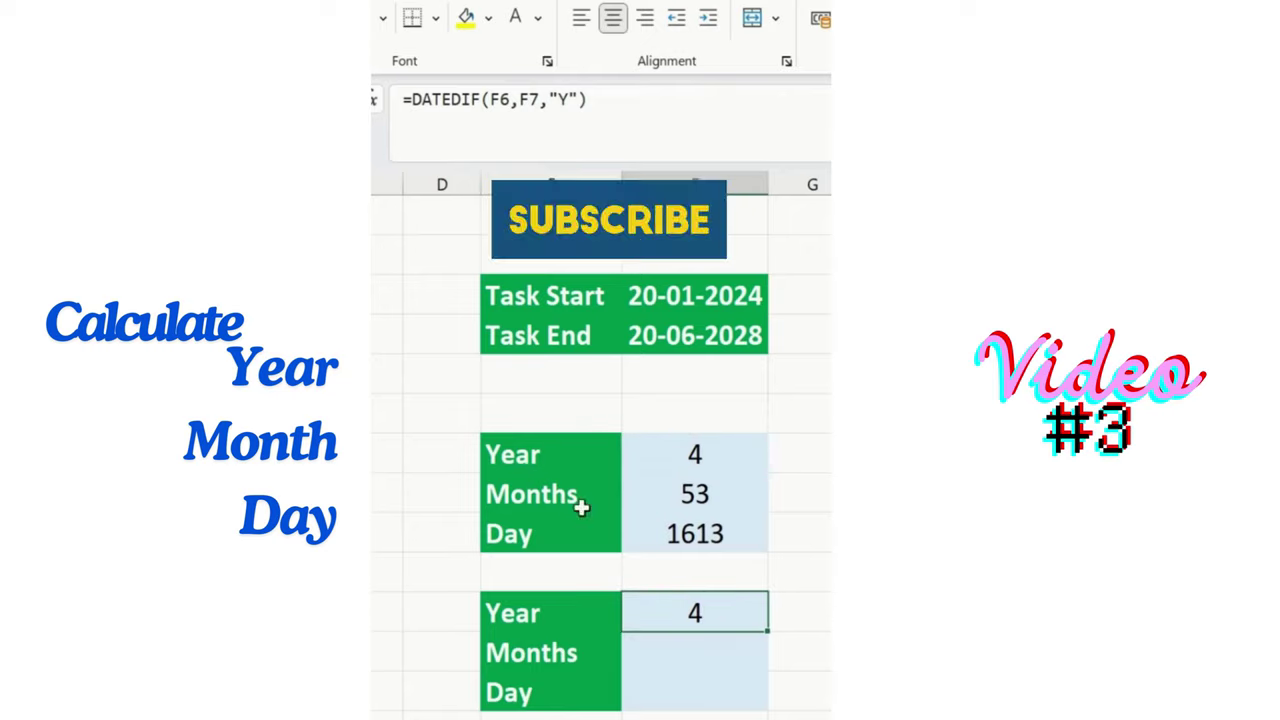
# Enter =DATEDIF(F6,F7,"m") in the lower table's Months cell to calculate the months between Task Start and Task End
pyautogui.click(678, 494)
pyautogui.click(651, 665)
pyautogui.write('=Date')
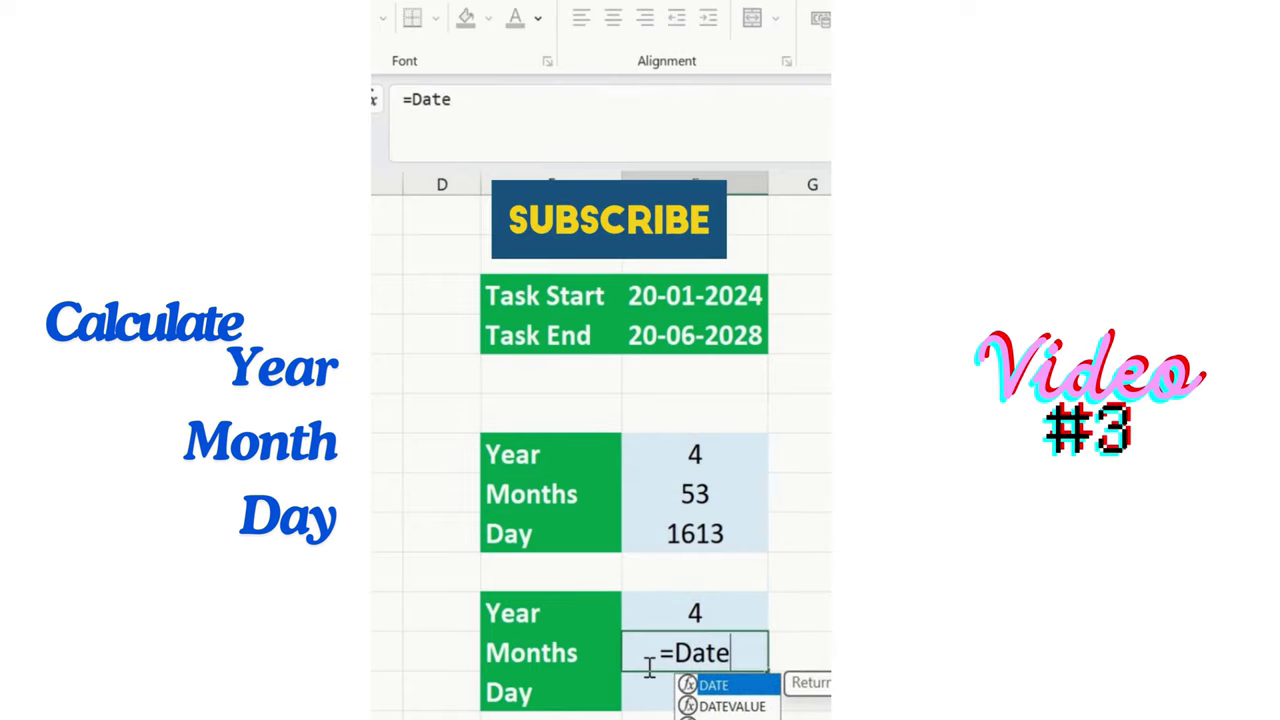
pyautogui.write('dif(')
pyautogui.click(711, 296)
pyautogui.write(',')
pyautogui.click(711, 329)
pyautogui.write(',')
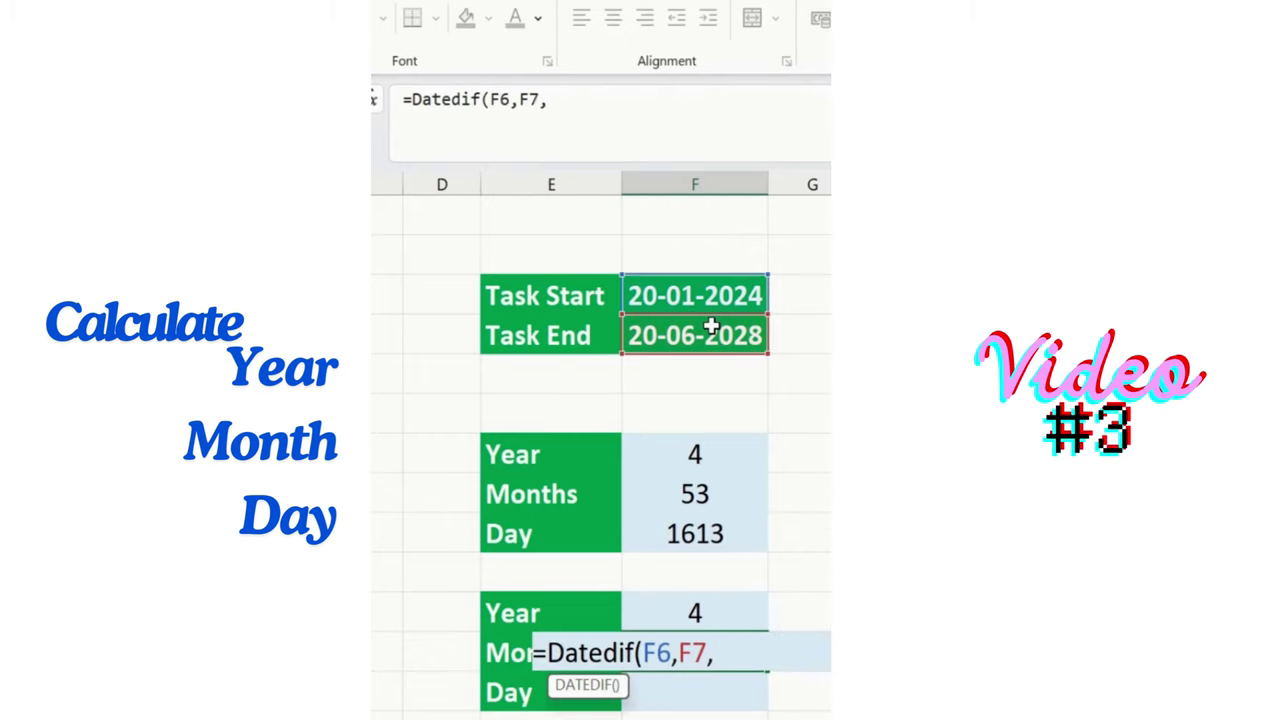
pyautogui.write('"m"')
pyautogui.press('Return')
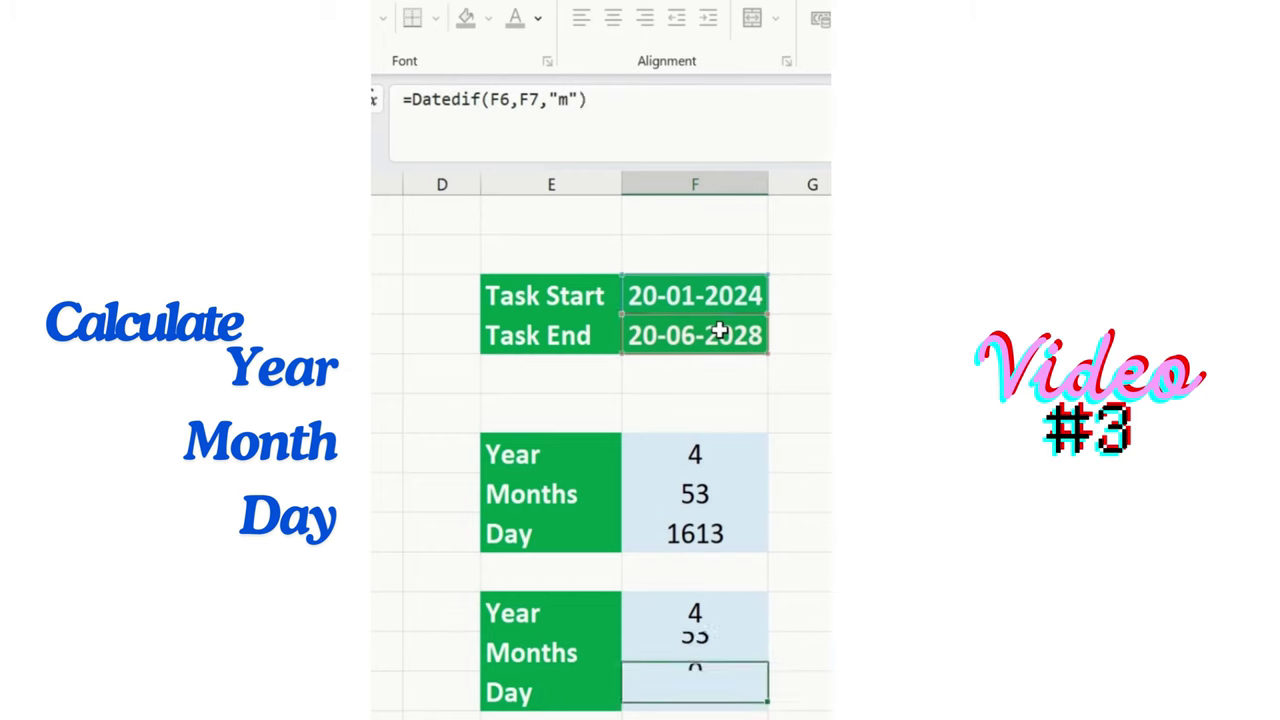
# Enter =DATEDIF(F6,F7,"d") in the lower table's Day cell to calculate the days between Task Start and Task End
pyautogui.write('=datedif(')
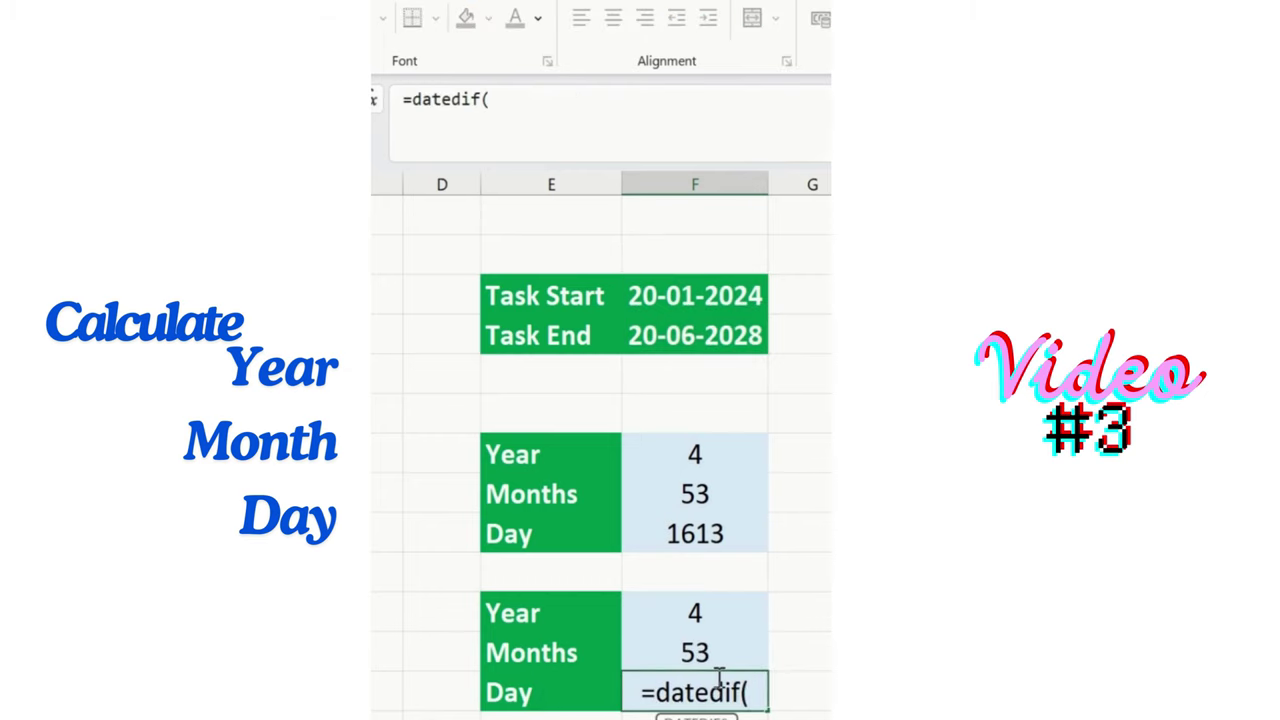
pyautogui.click(726, 293)
pyautogui.write(',')
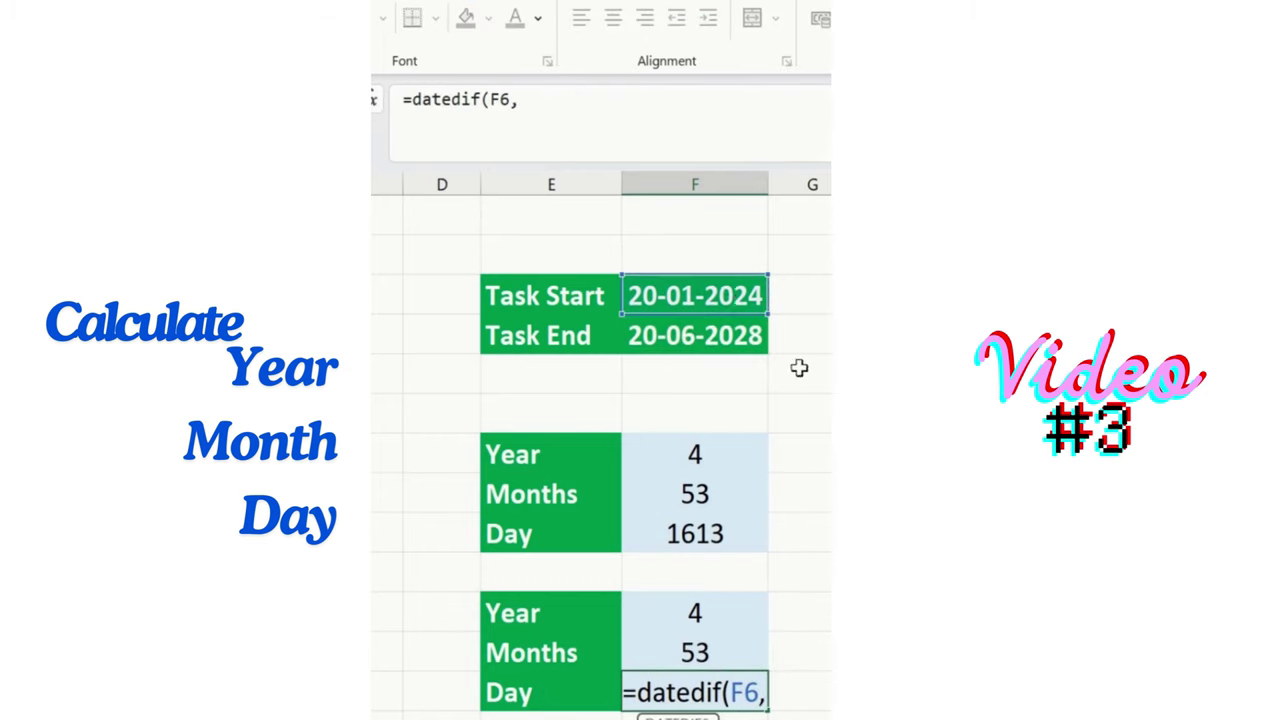
pyautogui.click(722, 337)
pyautogui.write(',')
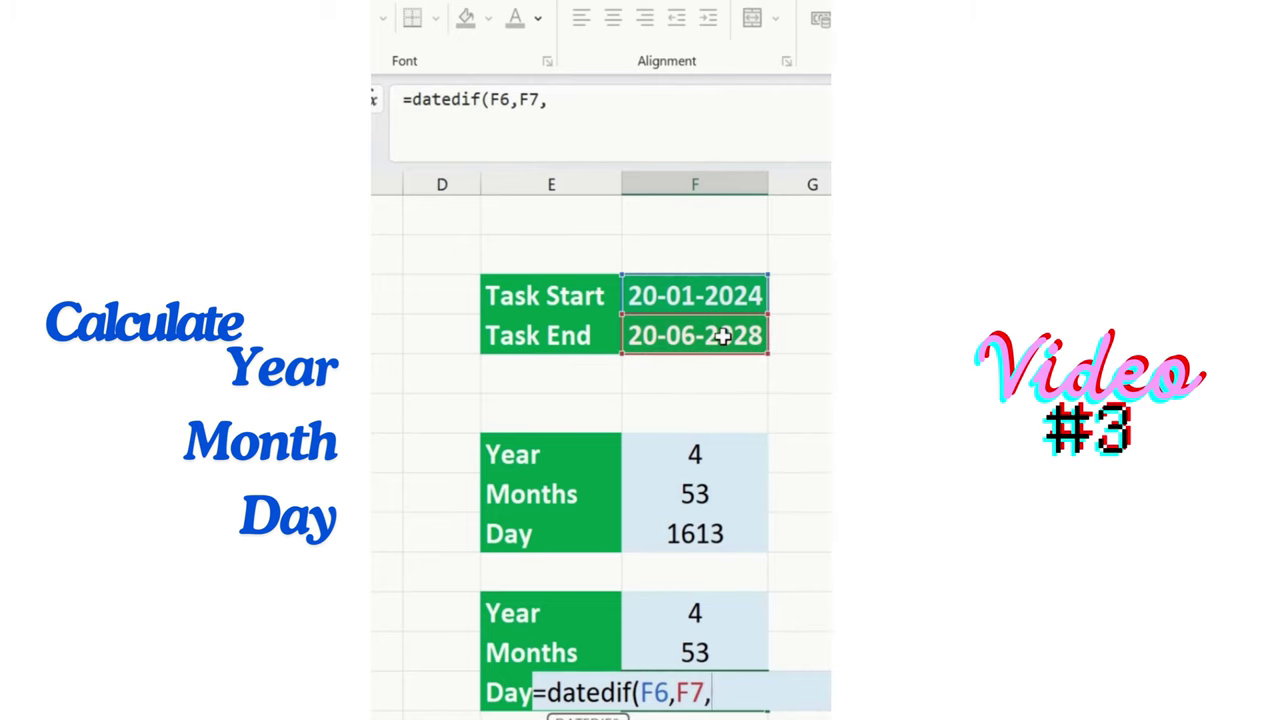
pyautogui.write('"d")')
pyautogui.press('Return')
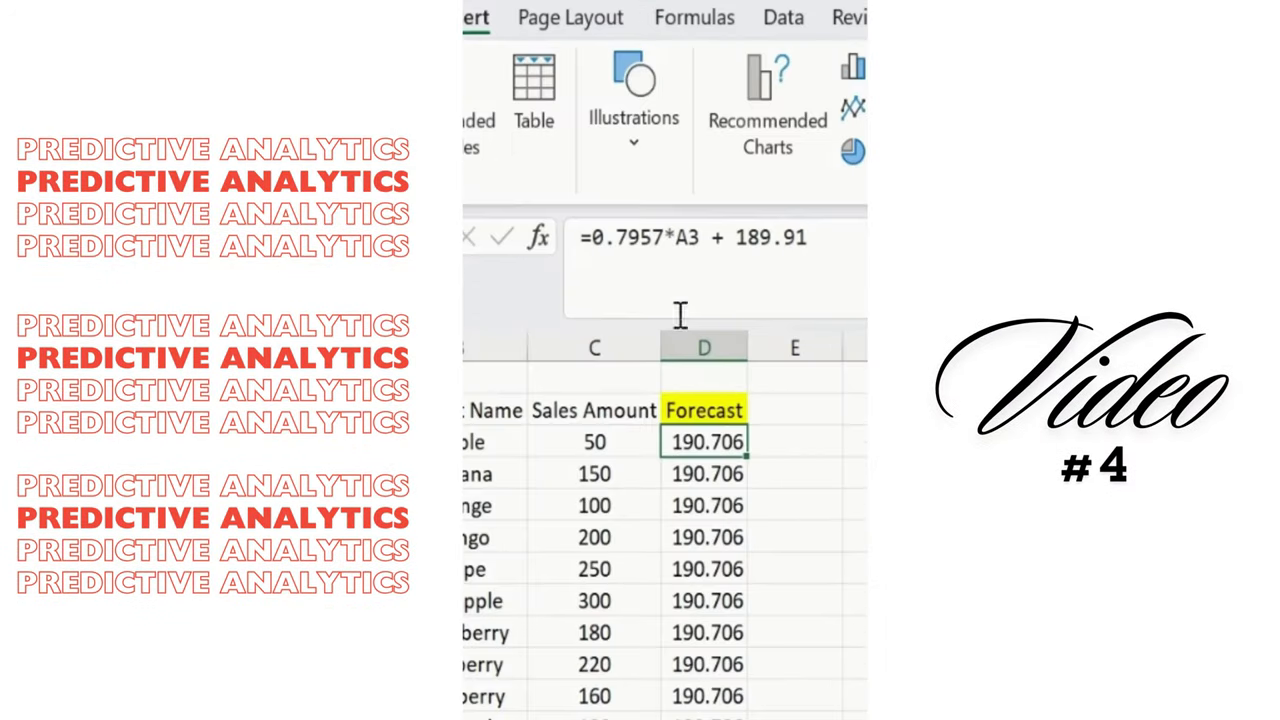
# Insert a markers-only scatter chart from the Product Name and Sales Amount columns and place it over the data table
pyautogui.click(724, 362)
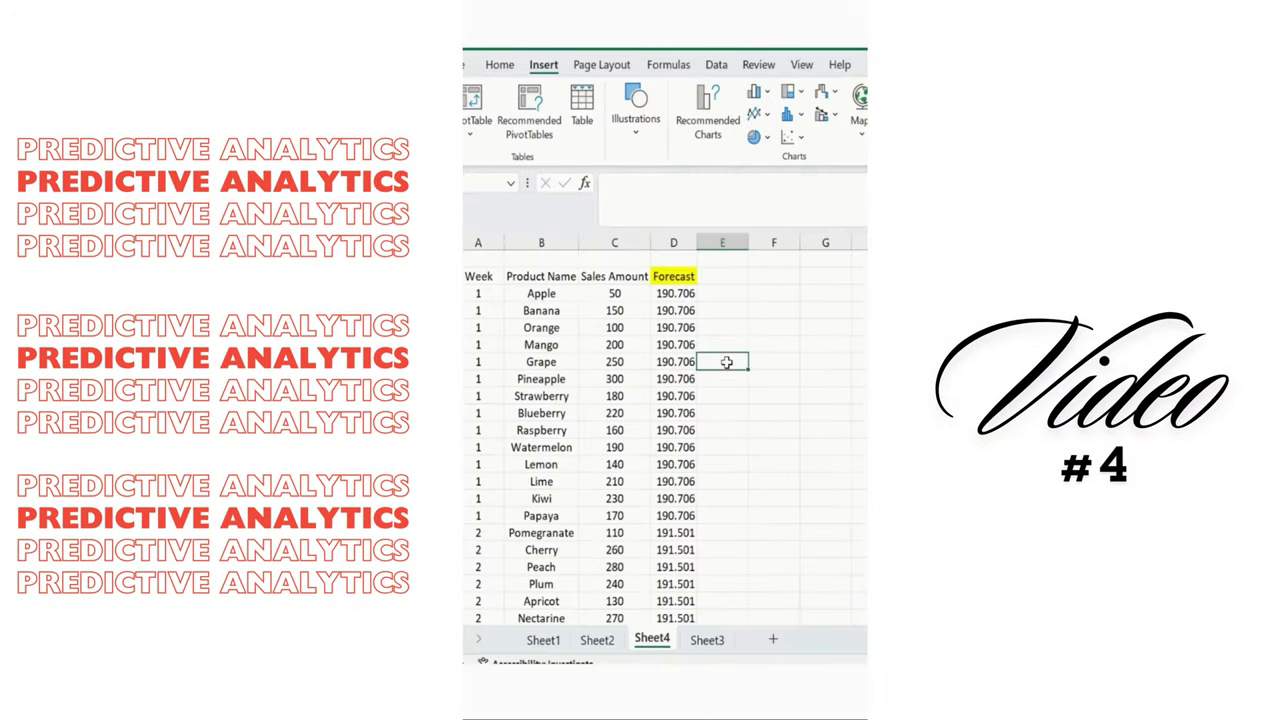
pyautogui.click(672, 295)
pyautogui.moveTo(541, 242); pyautogui.dragTo(594, 270)
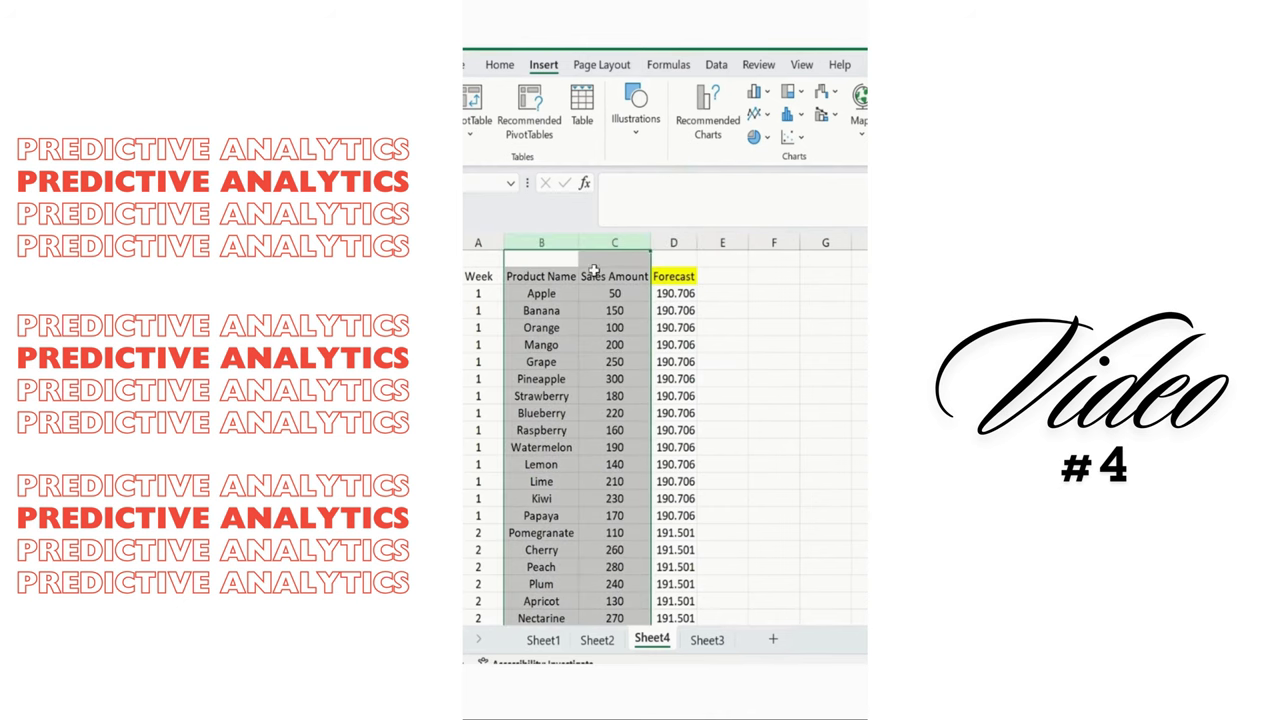
pyautogui.click(792, 139)
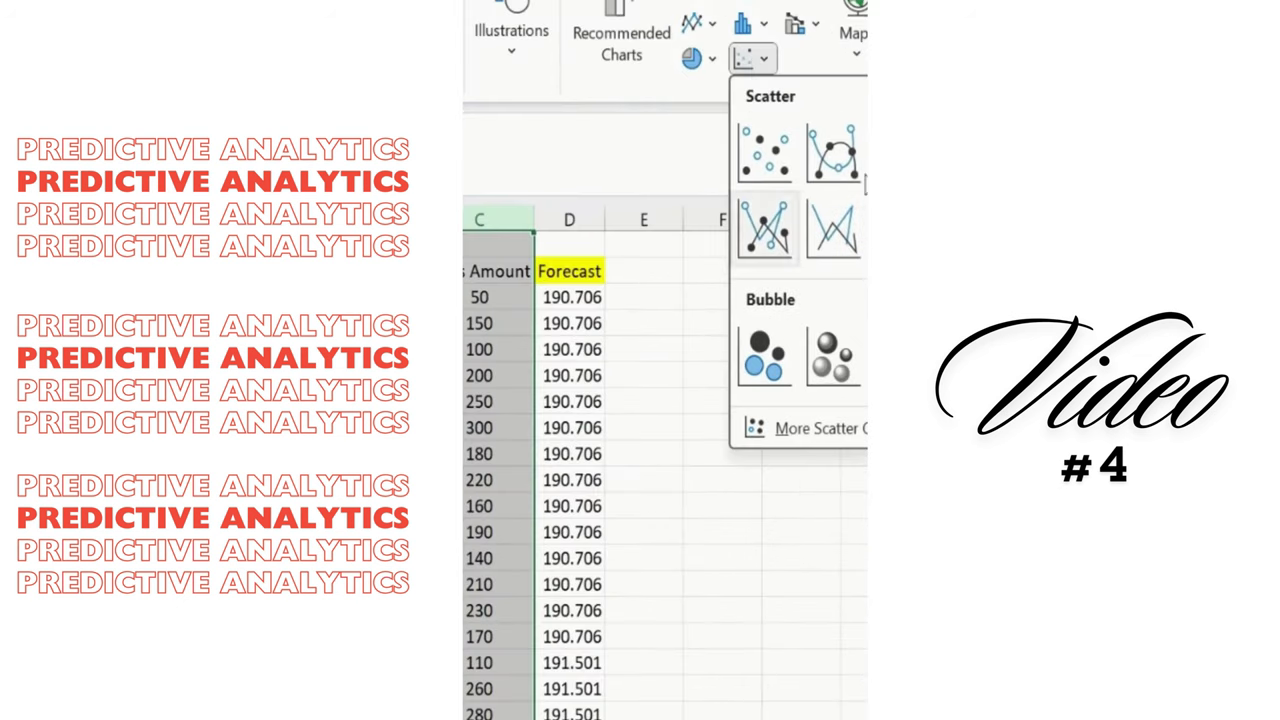
pyautogui.click(802, 196)
pyautogui.moveTo(760, 330); pyautogui.dragTo(489, 296)
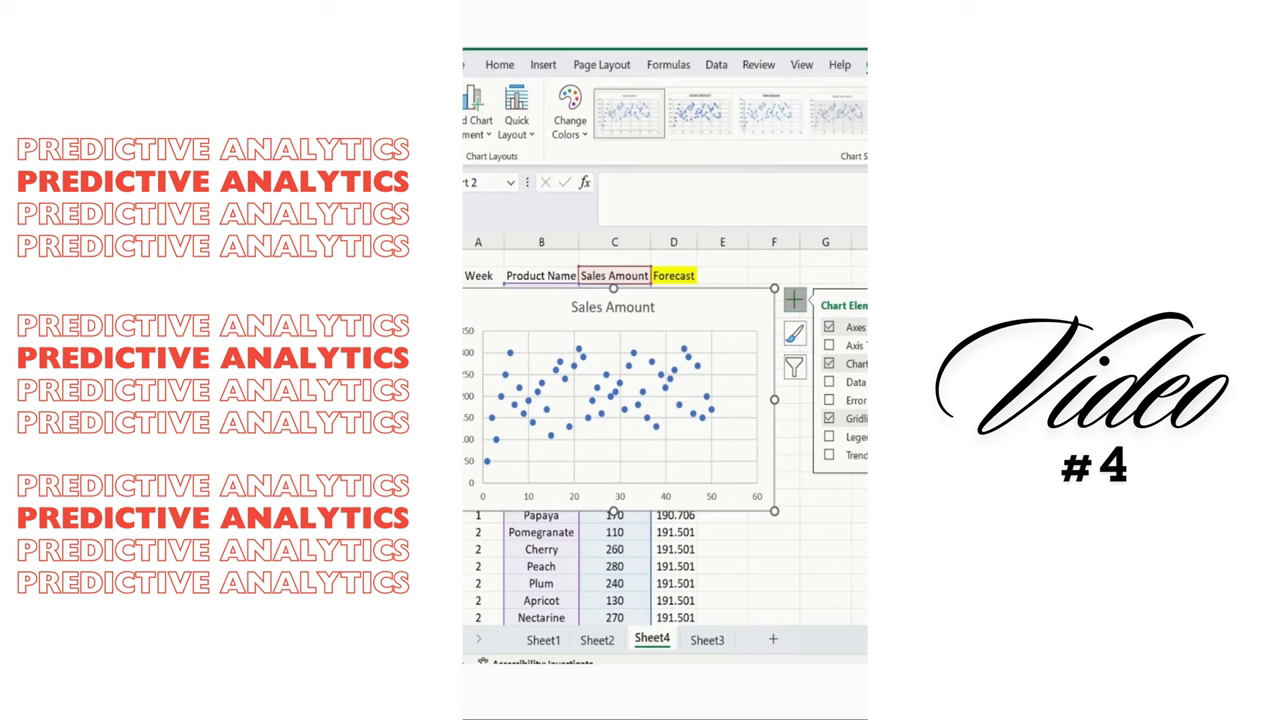
# Add a linear trendline to the Sales Amount scatter chart and display its equation on the chart
pyautogui.click(828, 455)
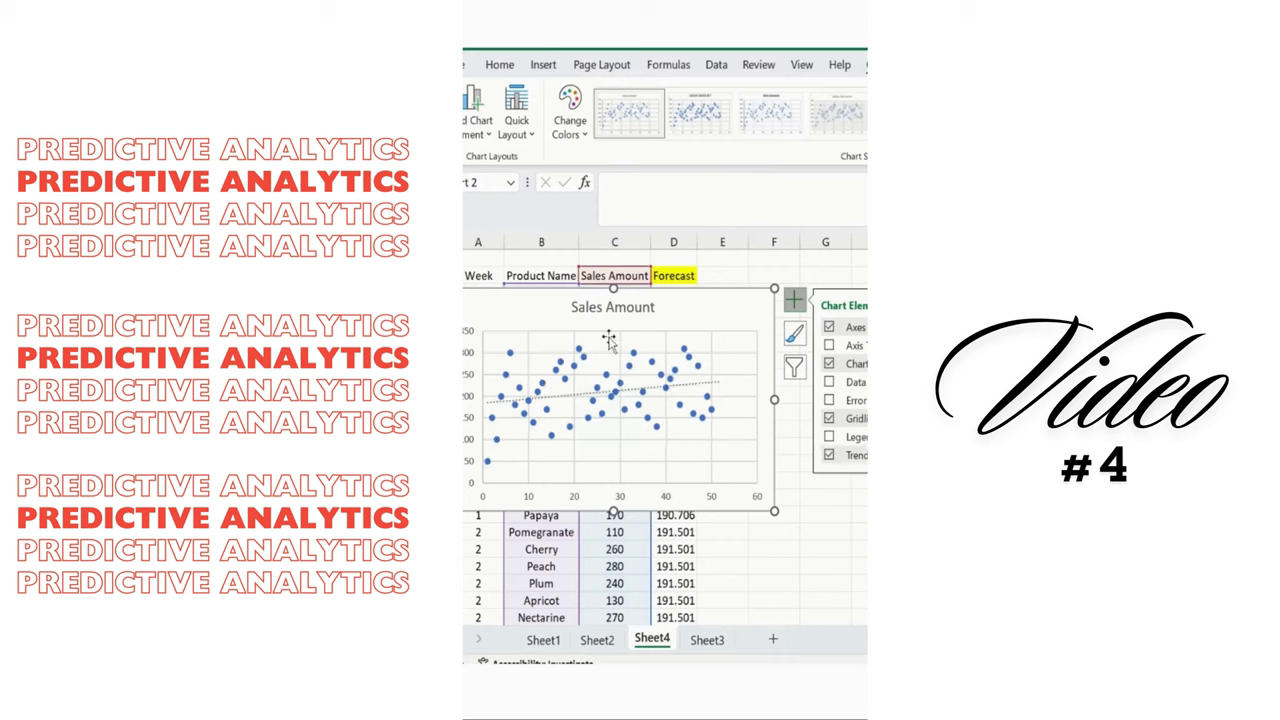
pyautogui.moveTo(706, 306); pyautogui.dragTo(769, 318)
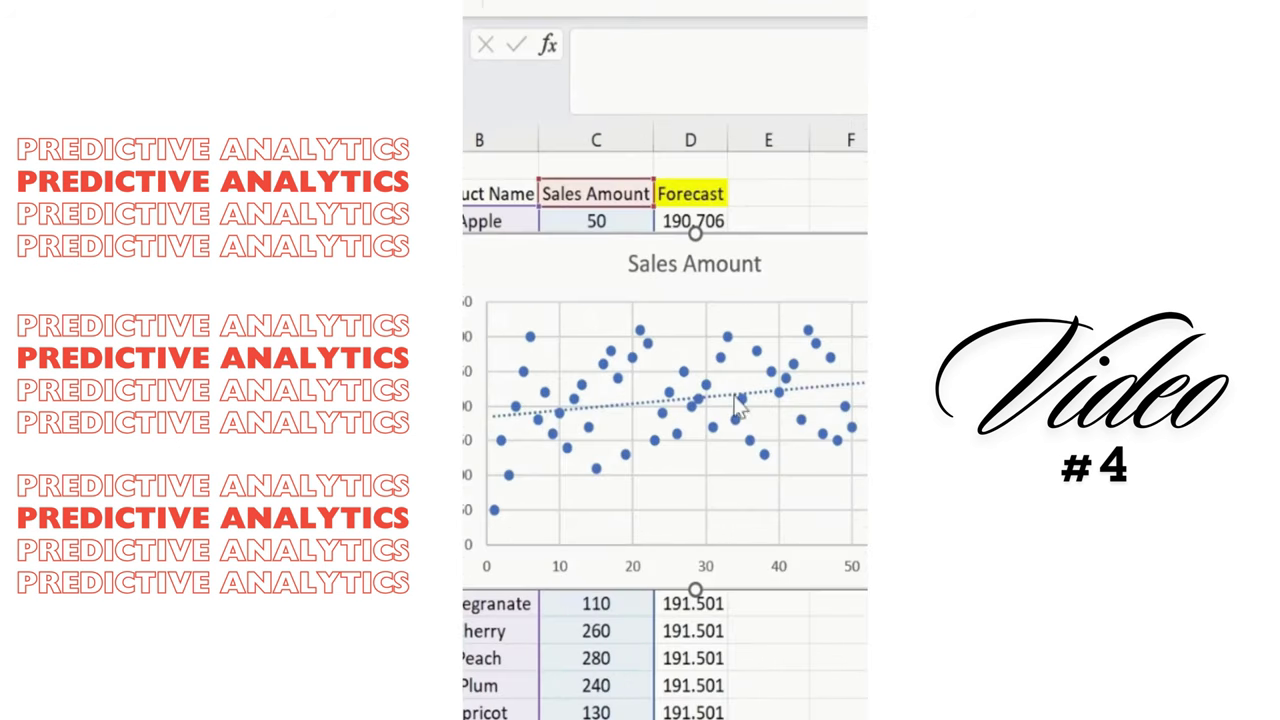
pyautogui.rightClick(720, 418)
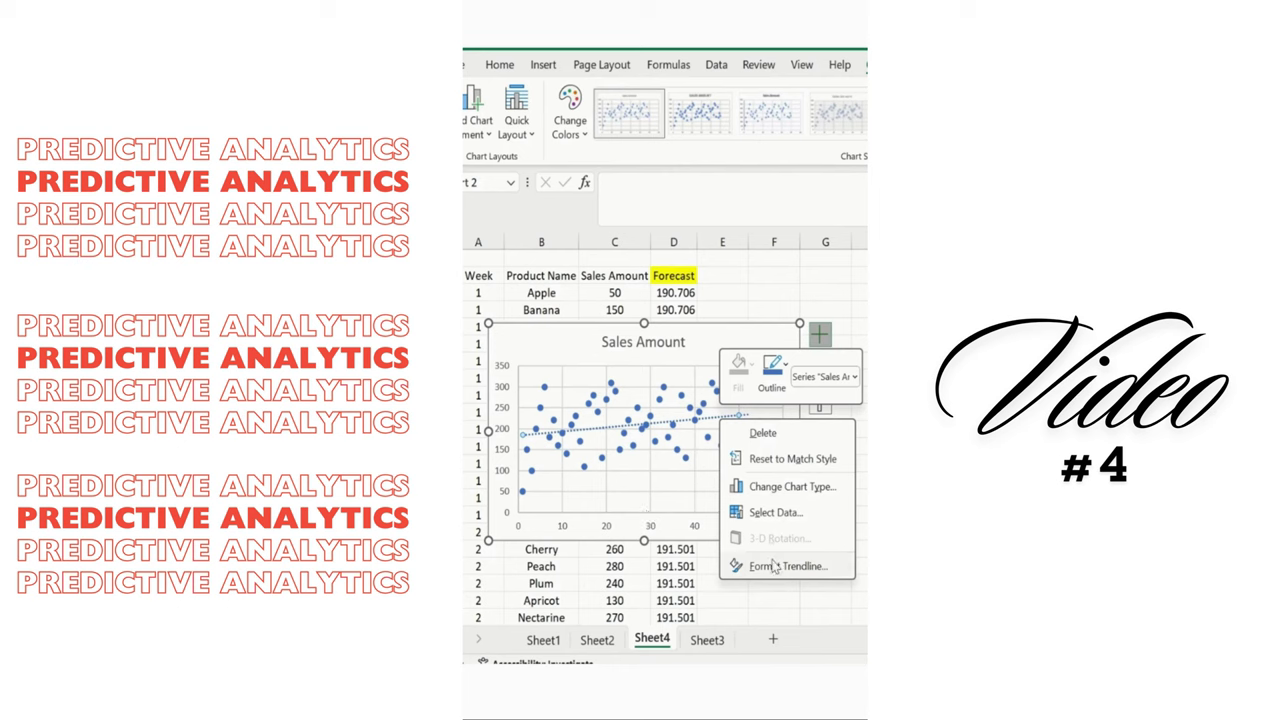
pyautogui.click(774, 566)
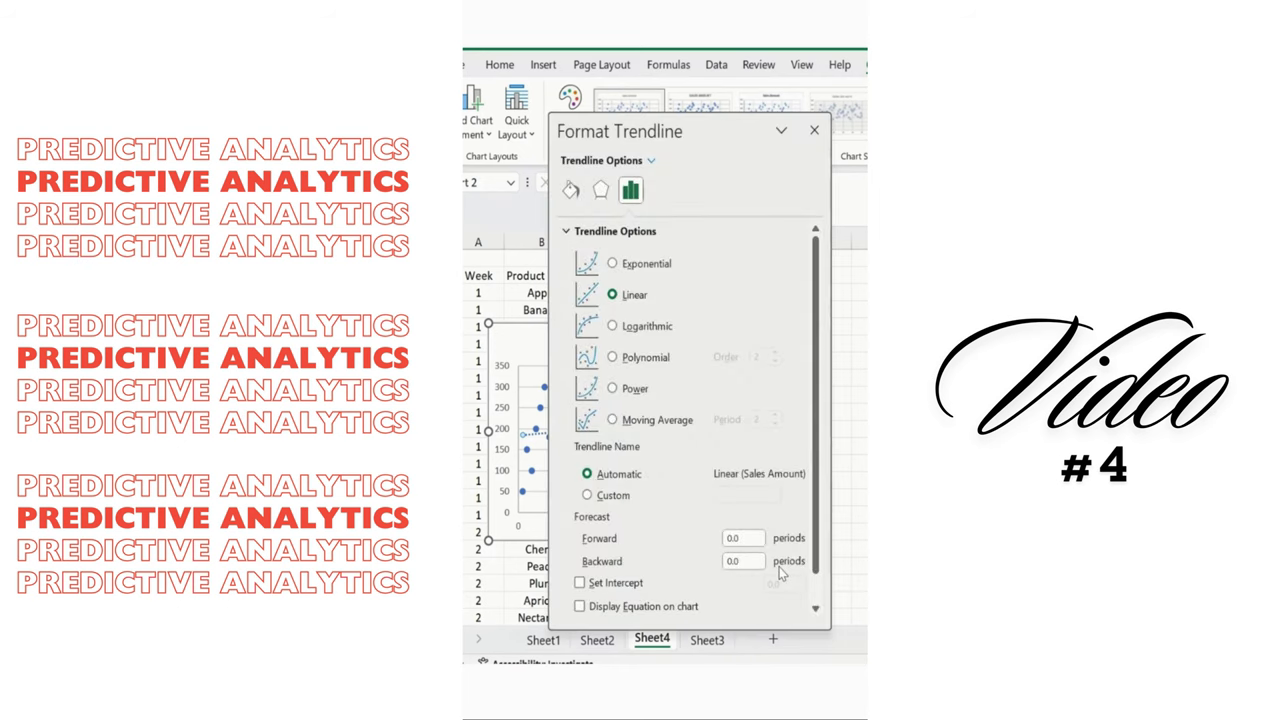
pyautogui.scroll(-2, 638, 341)
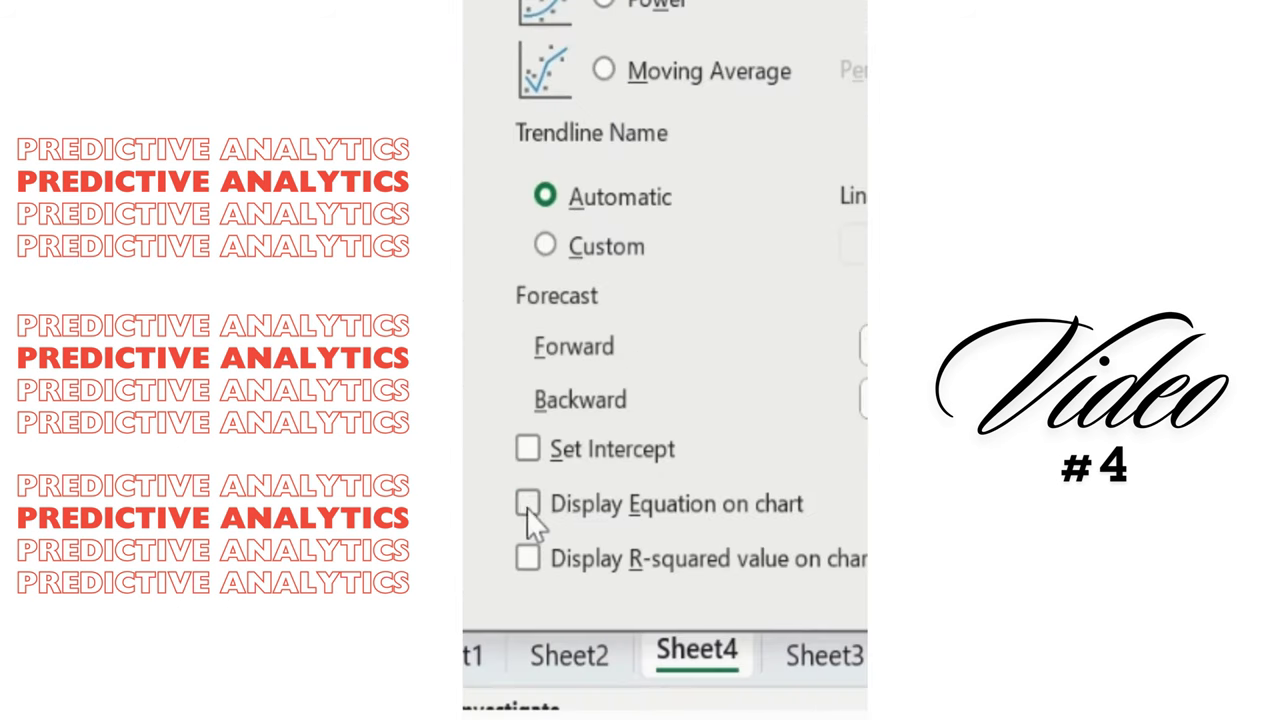
pyautogui.click(580, 576)
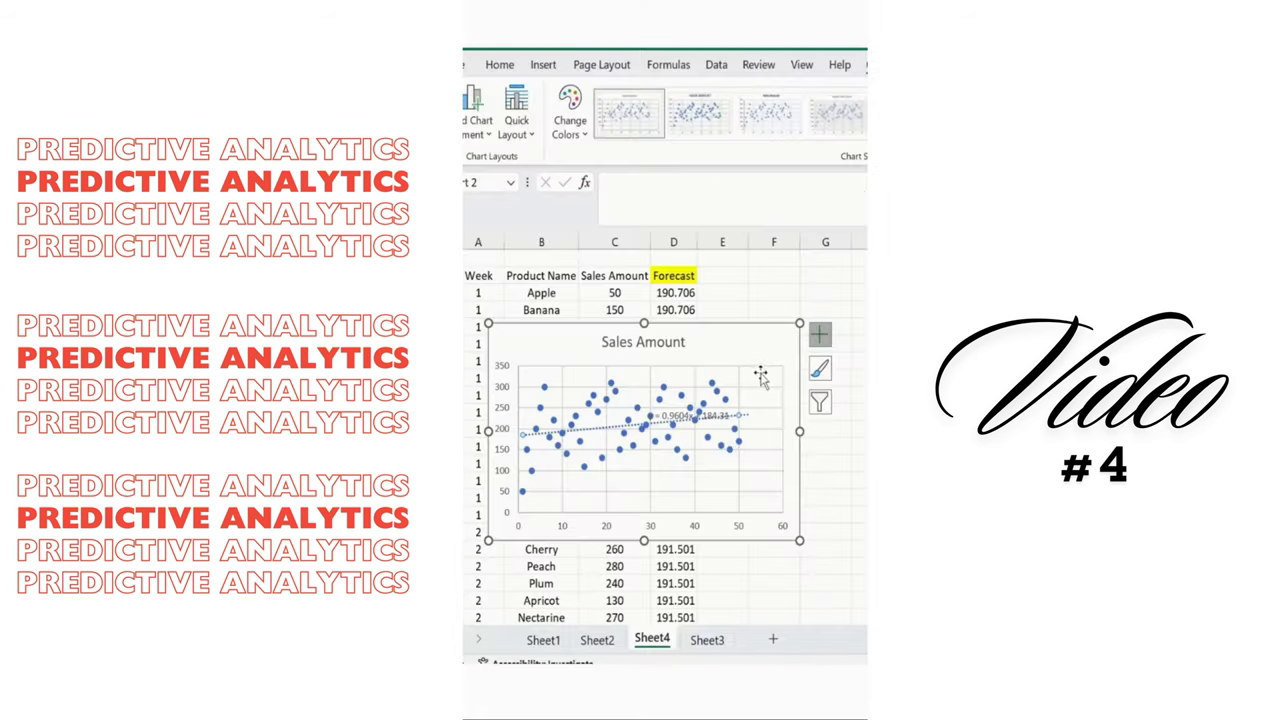
# Move the trendline equation label to the plot's upper-right corner, clear of the line, and copy its text
pyautogui.click(717, 418)
pyautogui.moveTo(714, 407); pyautogui.dragTo(768, 372)
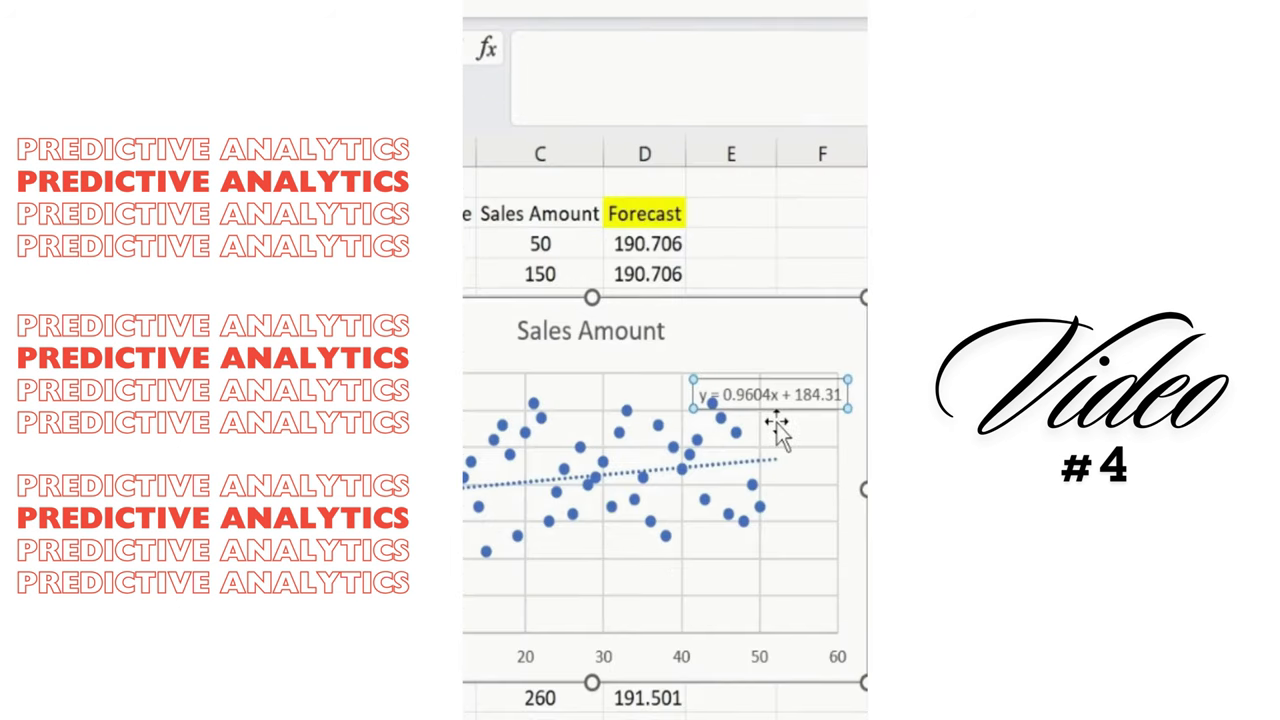
pyautogui.moveTo(707, 380); pyautogui.dragTo(787, 376)
pyautogui.hotkey('ctrl', 'c')
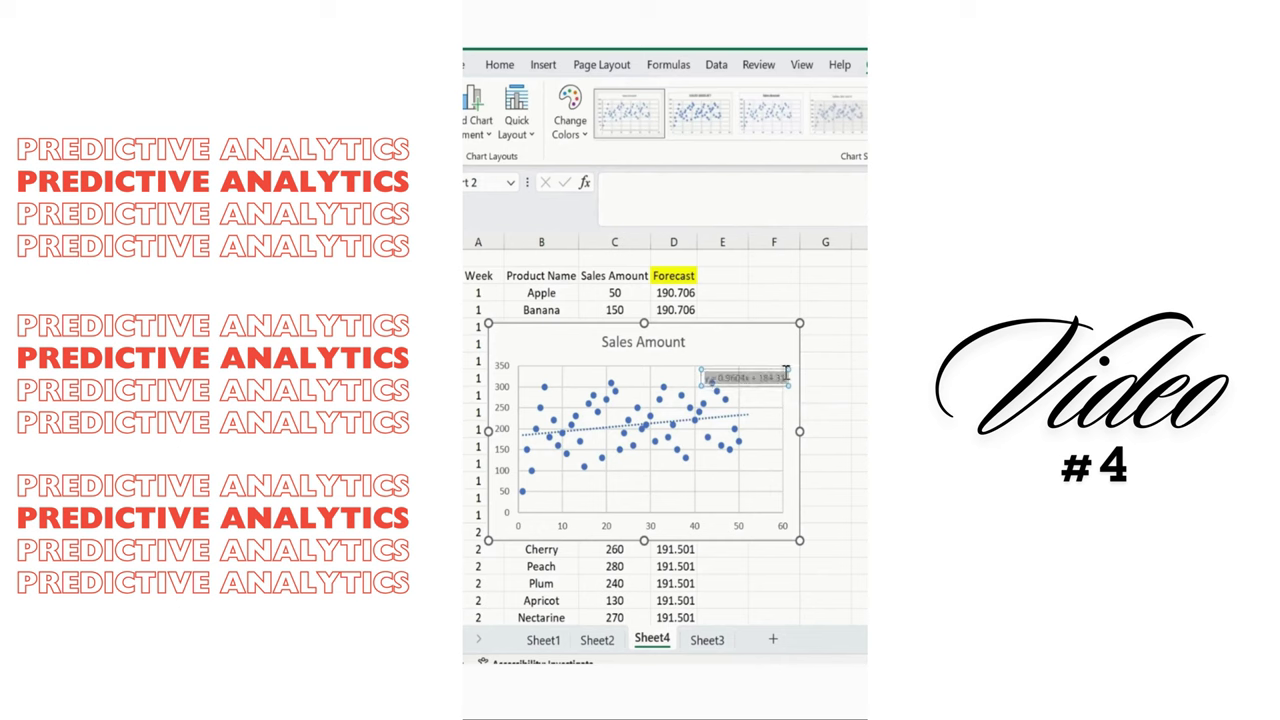
pyautogui.click(831, 365)
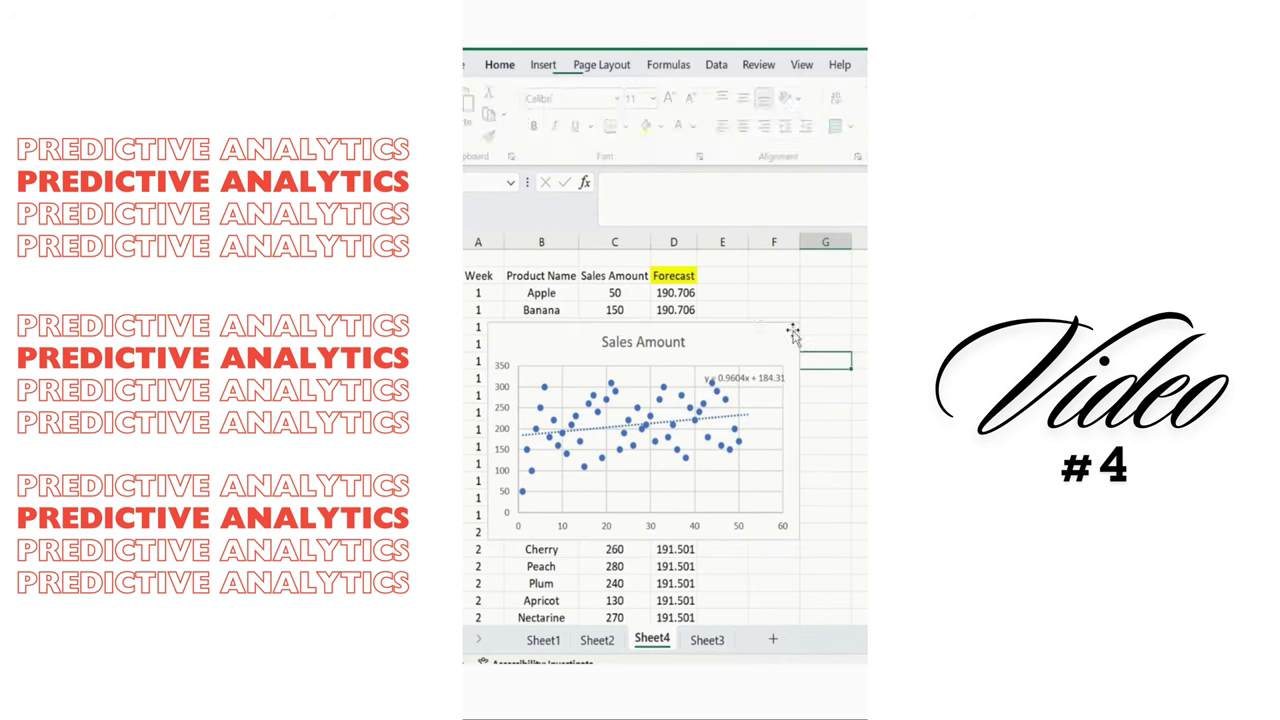
# Move the Sales Amount chart down so that the table rows from Apple to Blueberry are uncovered
pyautogui.click(718, 293)
pyautogui.click(721, 371)
pyautogui.moveTo(721, 371); pyautogui.dragTo(735, 469)
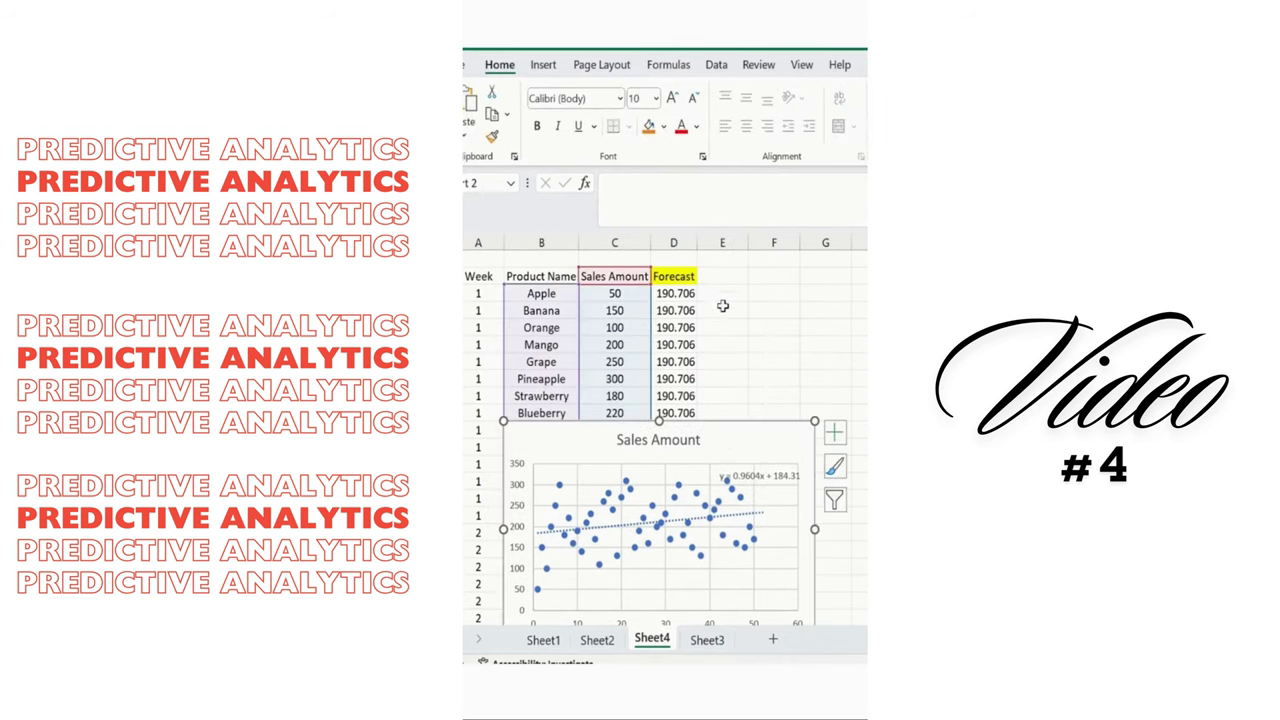
# Enter the copied trendline equation as = 0.9604*A3 + 184.31 in column E of the Apple row
pyautogui.click(722, 291)
pyautogui.hotkey('ctrl', 'v')
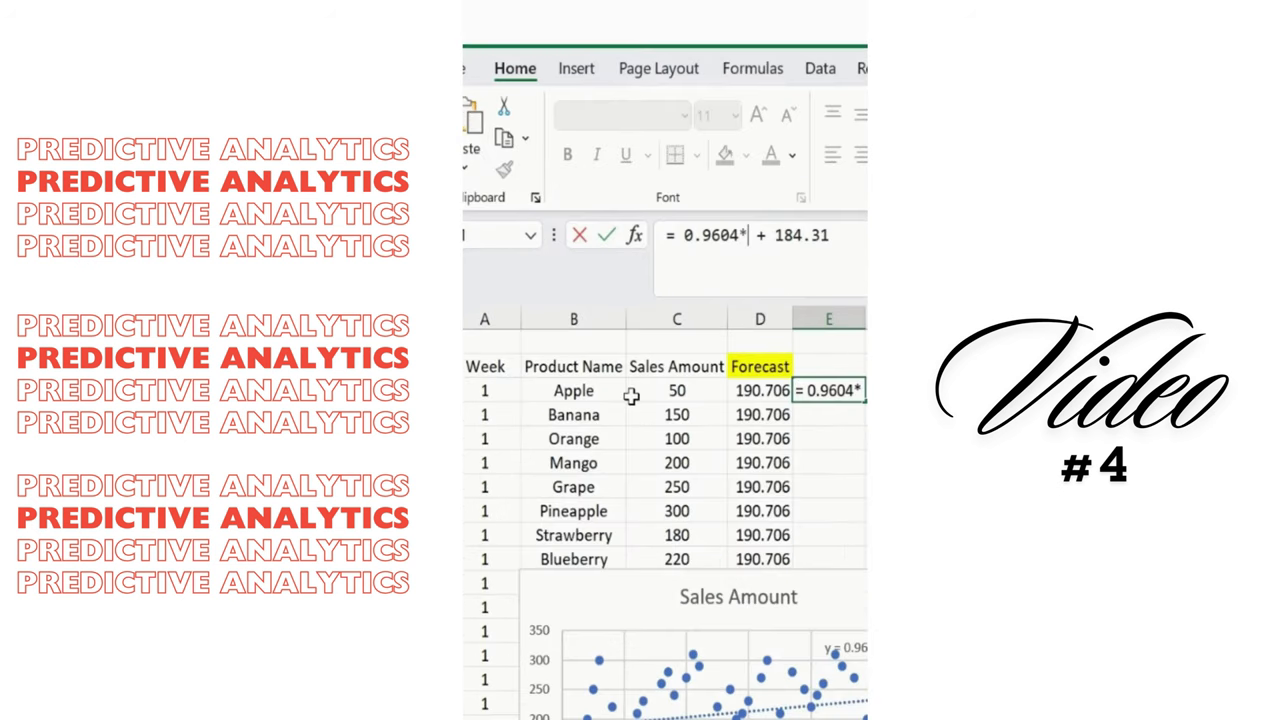
pyautogui.click(502, 390)
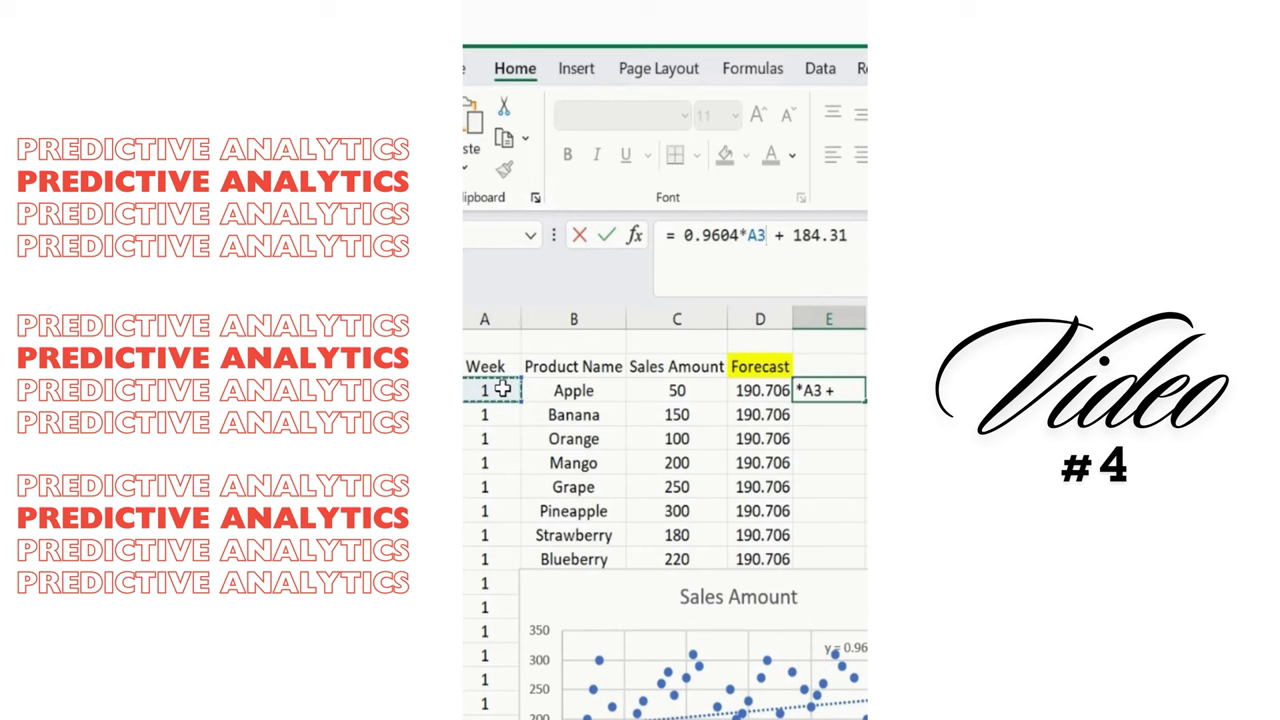
pyautogui.press('Return')
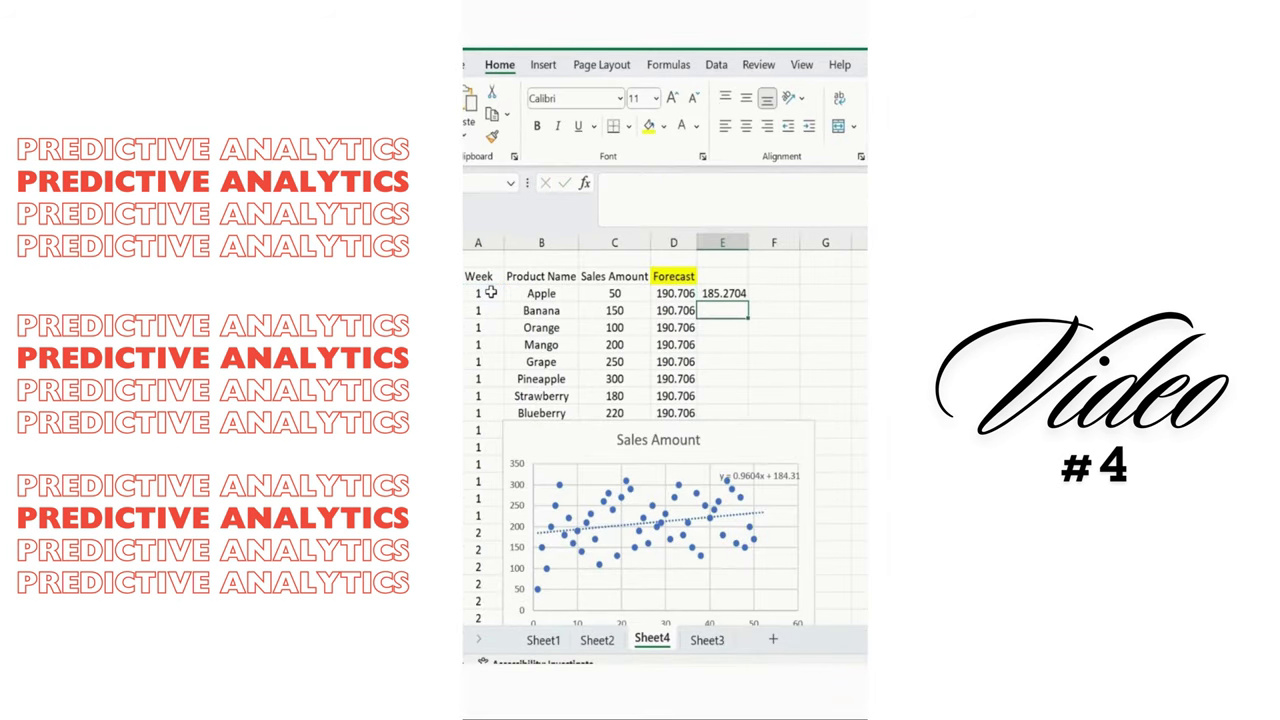
# Fill the trendline formula down column E to the last row of the Forecast data
pyautogui.press('Left')
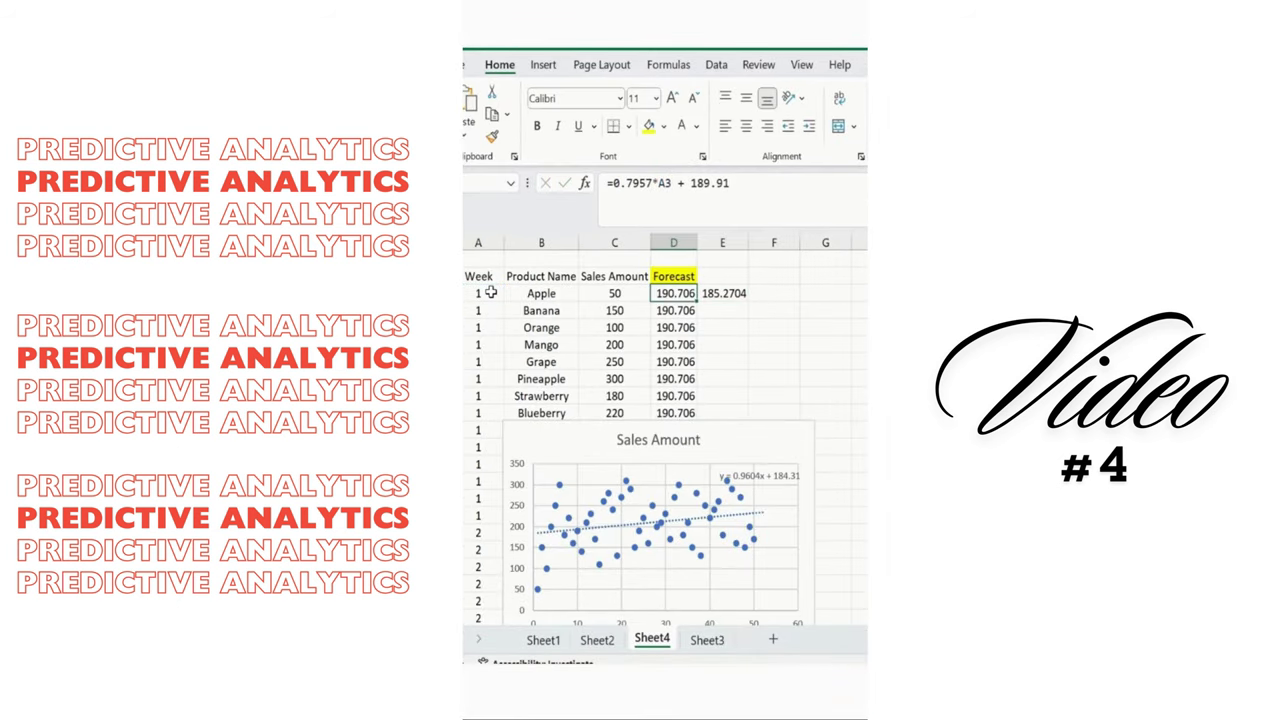
pyautogui.hotkey('ctrl', 'Down')
pyautogui.press('Right')
pyautogui.hotkey('ctrl', 'shift', 'Up')
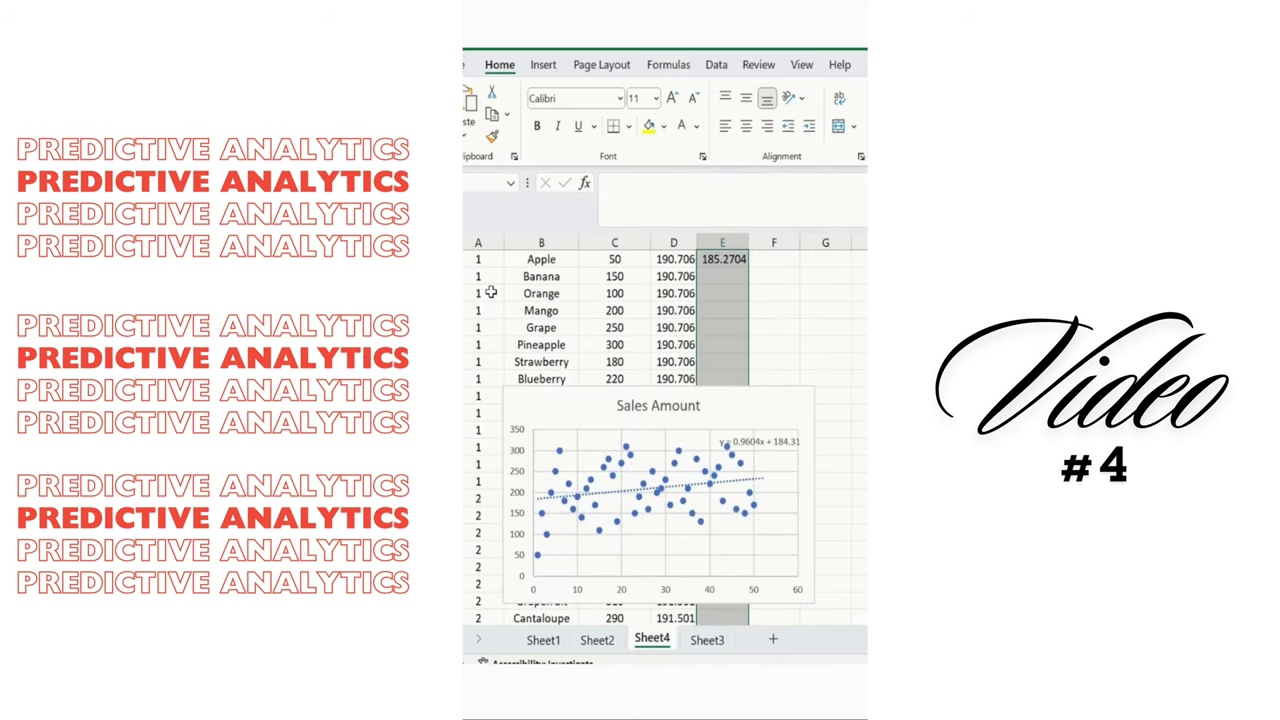
pyautogui.hotkey('ctrl', 'd')
pyautogui.hotkey('ctrl', 'Up')
pyautogui.press('Up')
pyautogui.press('Up')
pyautogui.press('Down')
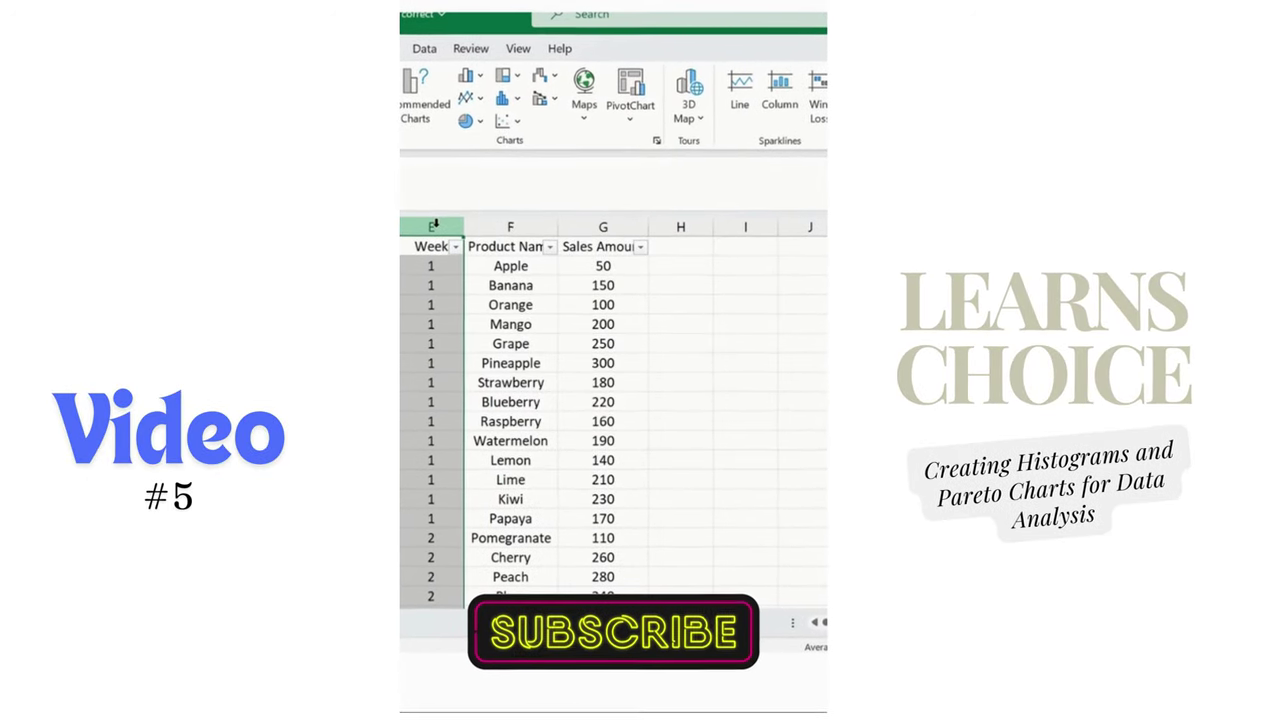
# Enter group 1 in column H beside Apple and copy it to the cell beside Orange
pyautogui.click(512, 219)
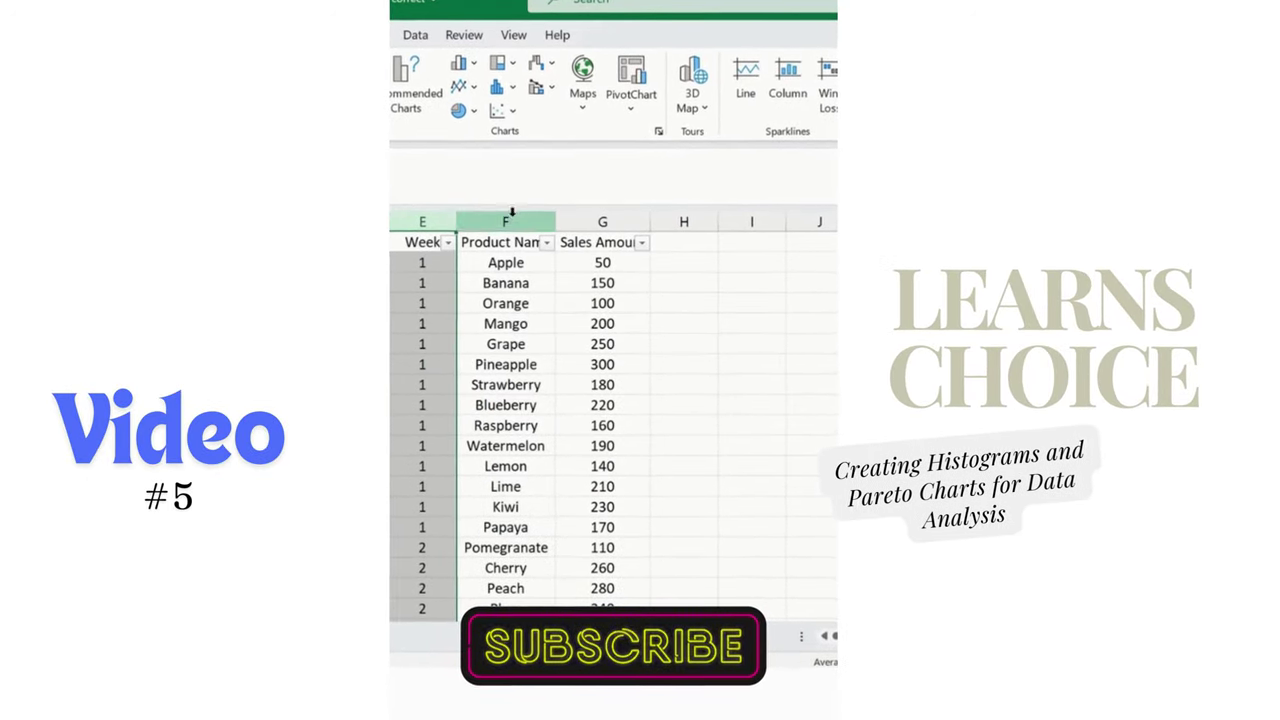
pyautogui.click(602, 221)
pyautogui.click(680, 263)
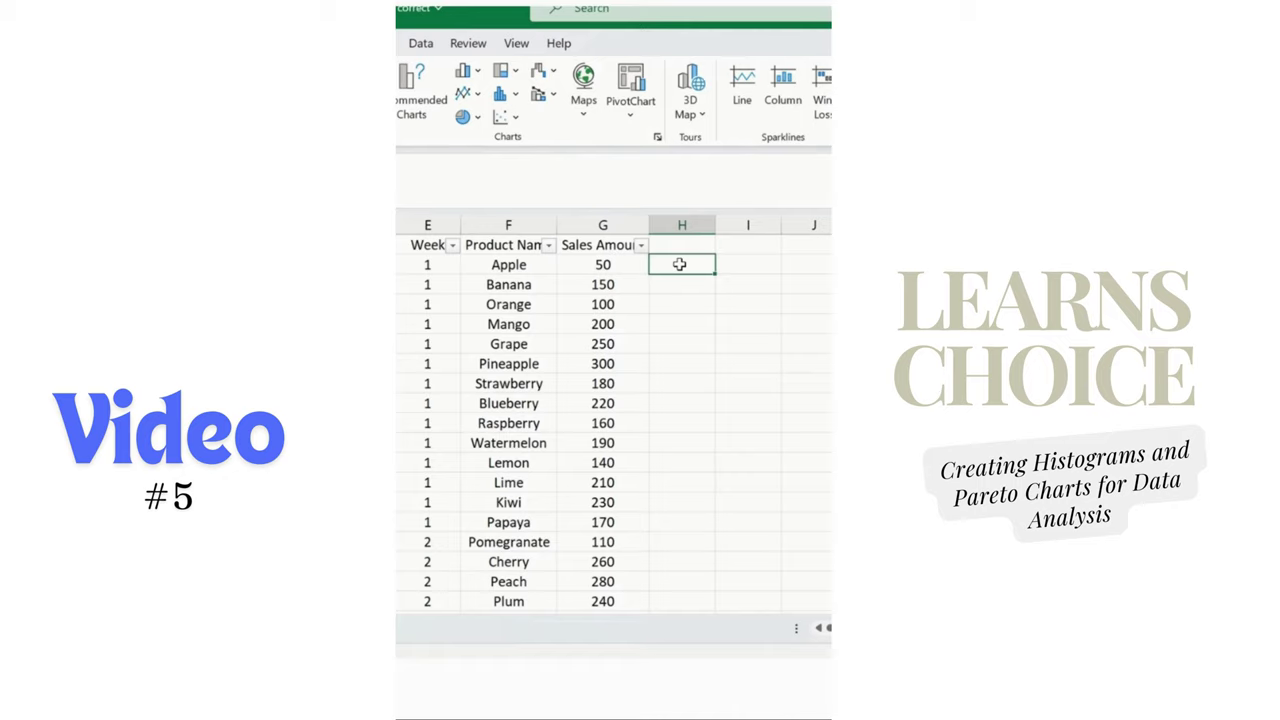
pyautogui.write('group 1')
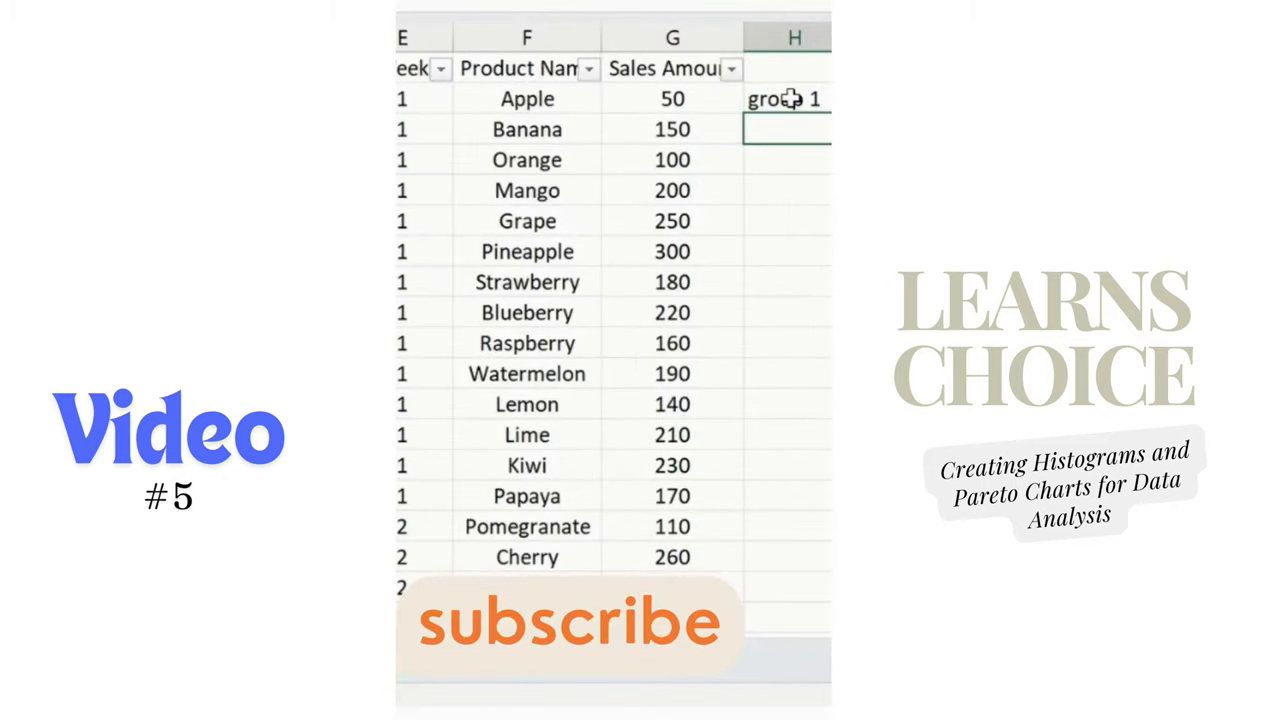
pyautogui.press('Up')
pyautogui.hotkey('ctrl', 'c')
pyautogui.press('Down')
pyautogui.press('Down')
pyautogui.hotkey('ctrl', 'v')
pyautogui.press('Down')
pyautogui.press('Down')
pyautogui.press('Down')
pyautogui.press('Down')
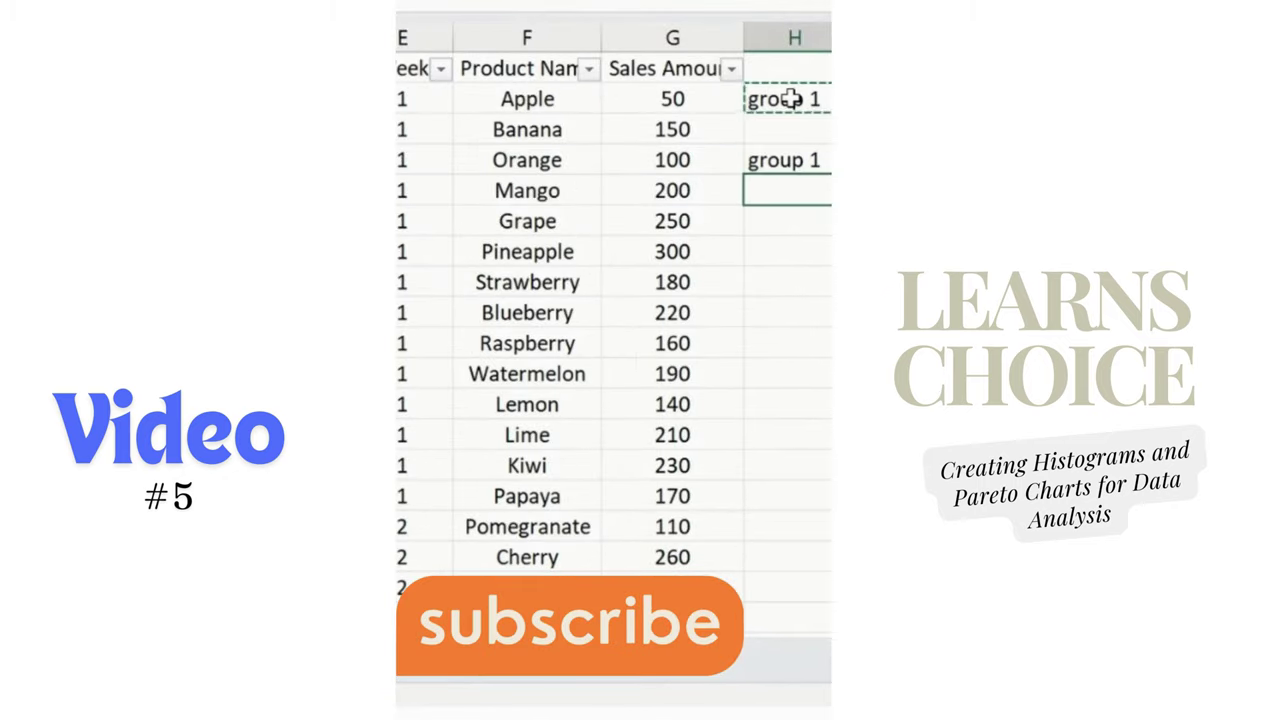
# Clear the group 1 labels from column H
pyautogui.scroll(-3, 774, 111)
pyautogui.scroll(2, 766, 127)
pyautogui.scroll(1, 766, 127)
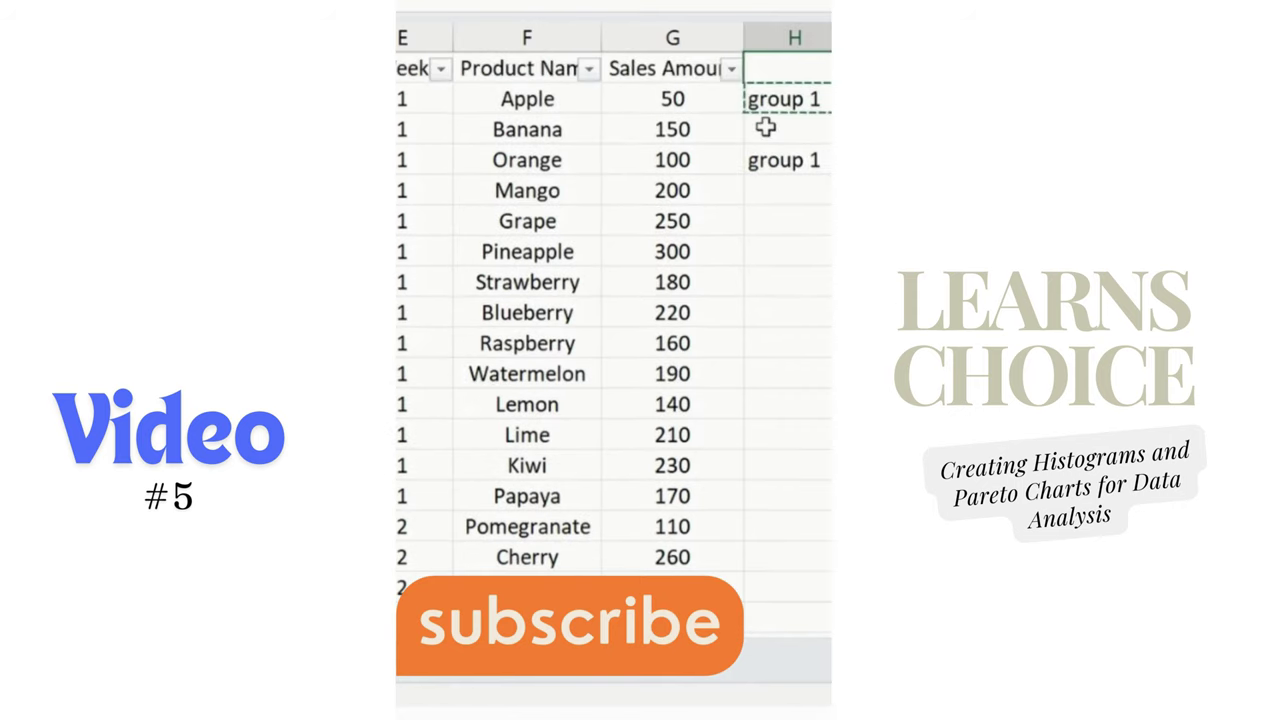
pyautogui.hotkey('shift', 'Down')
pyautogui.hotkey('shift', 'Down')
pyautogui.hotkey('shift', 'Down')
pyautogui.hotkey('shift', 'Up')
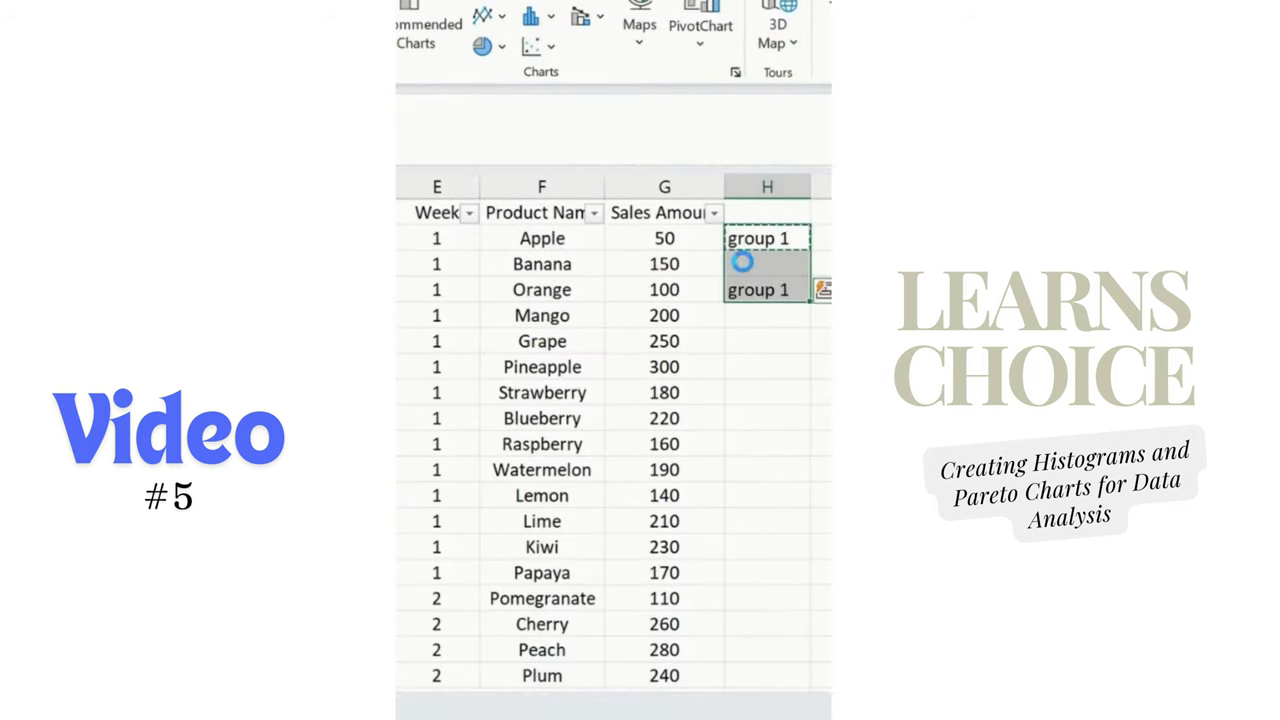
pyautogui.press('Delete')
pyautogui.click(737, 449)
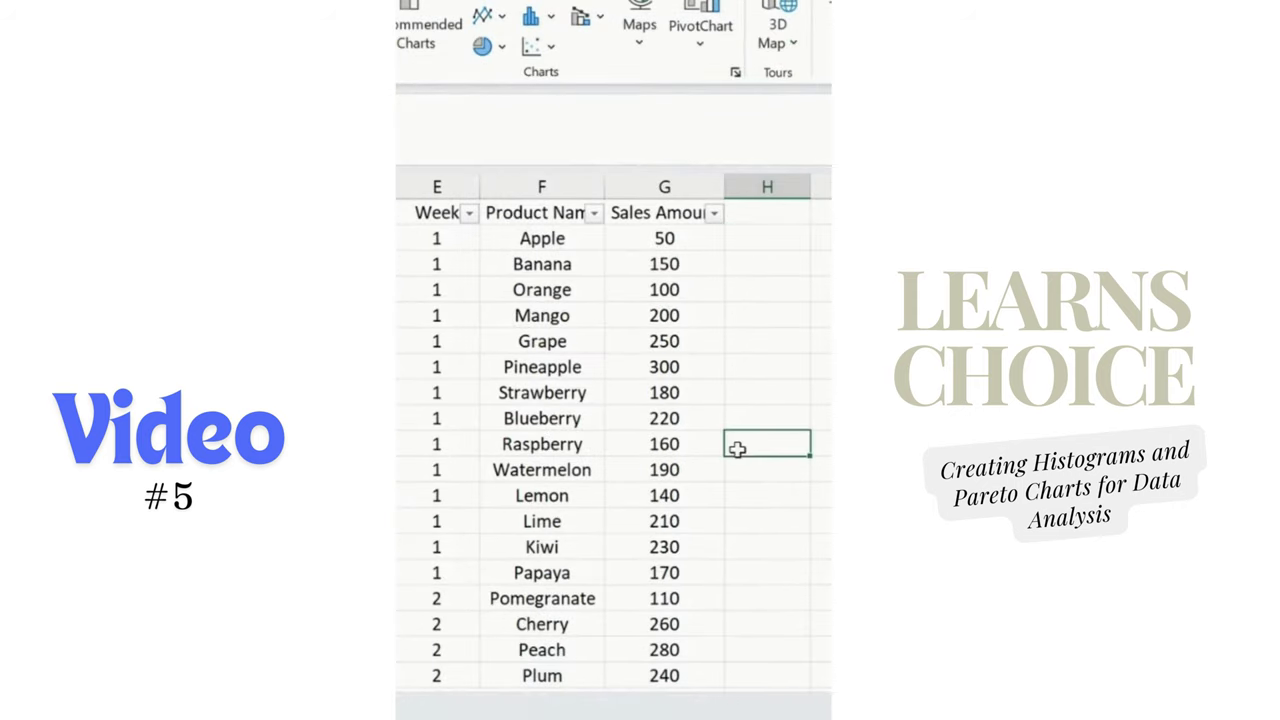
# Insert a histogram chart from the weekly product sales table and delete it after viewing
pyautogui.click(535, 241)
pyautogui.click(540, 18)
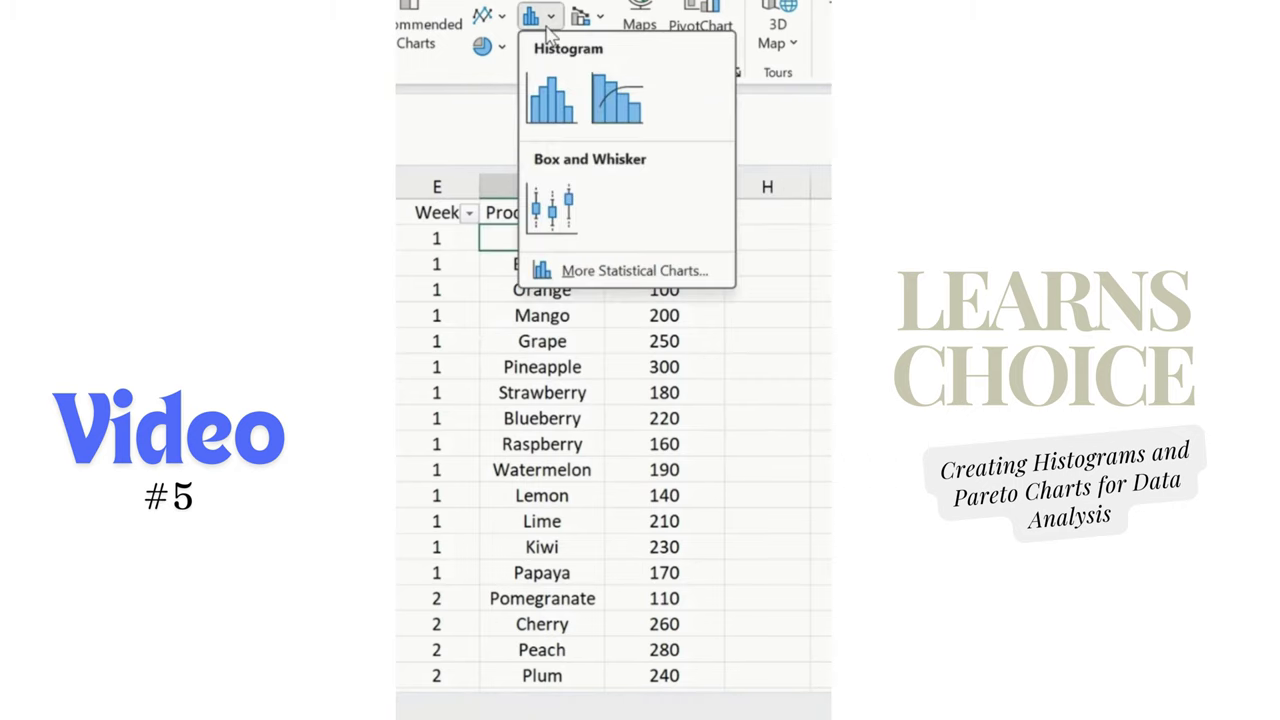
pyautogui.click(550, 98)
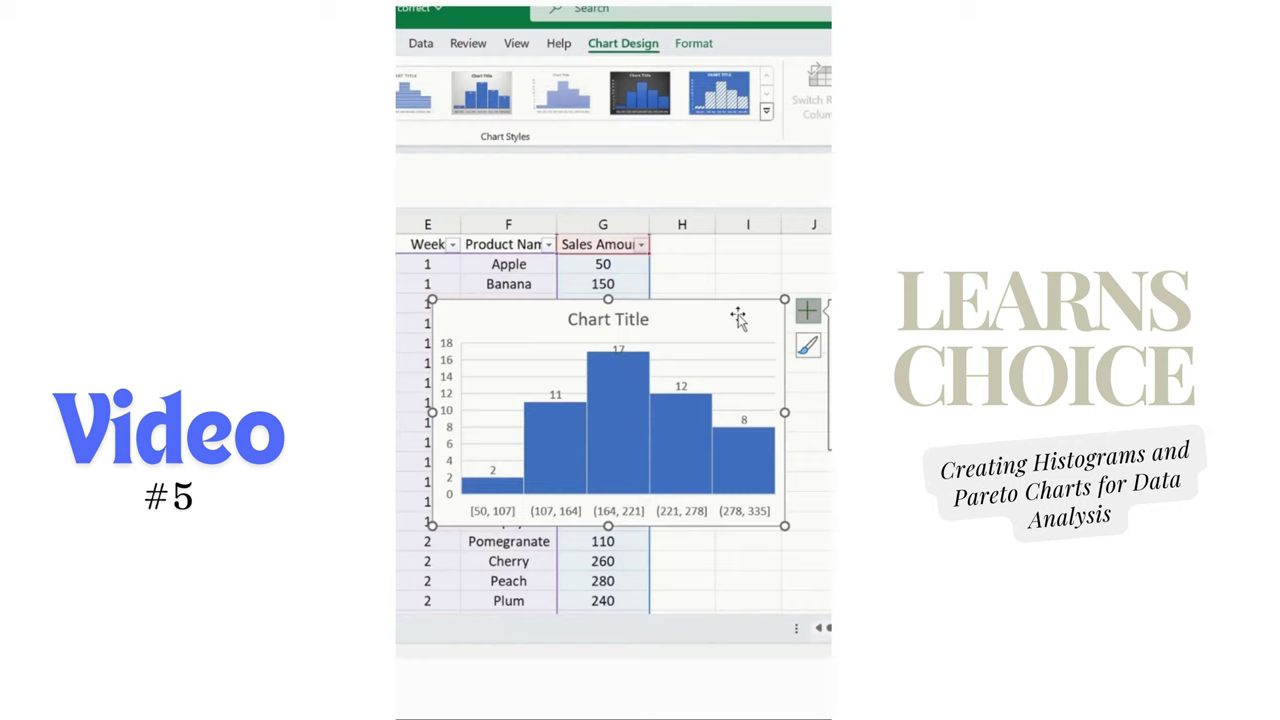
pyautogui.press('Delete')
# Insert a Pareto chart from the weekly product sales table
pyautogui.click(580, 288)
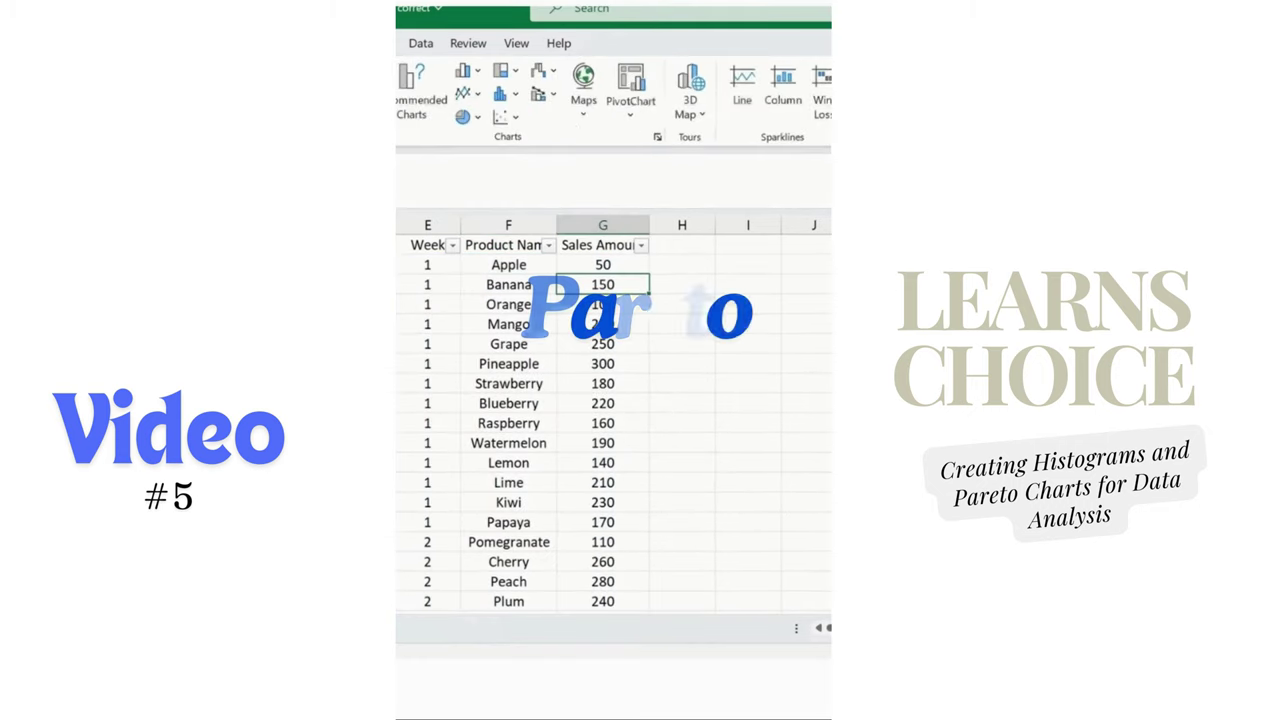
pyautogui.click(506, 85)
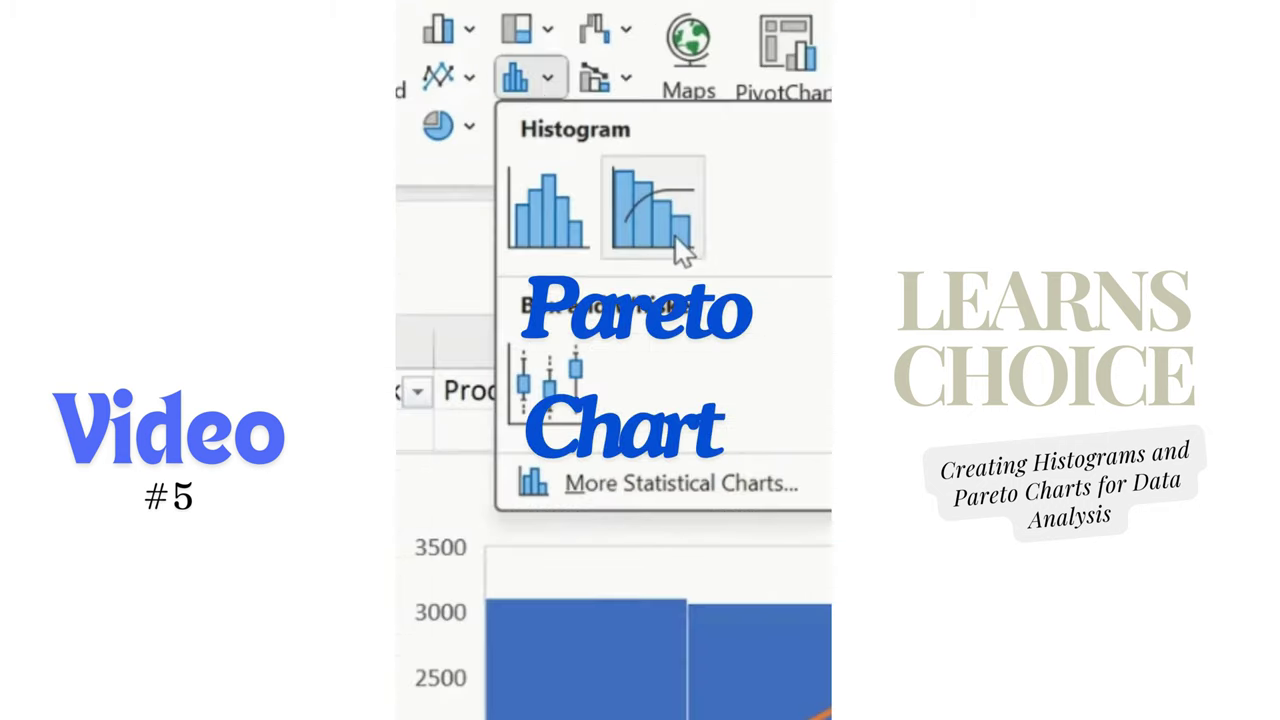
pyautogui.click(677, 244)
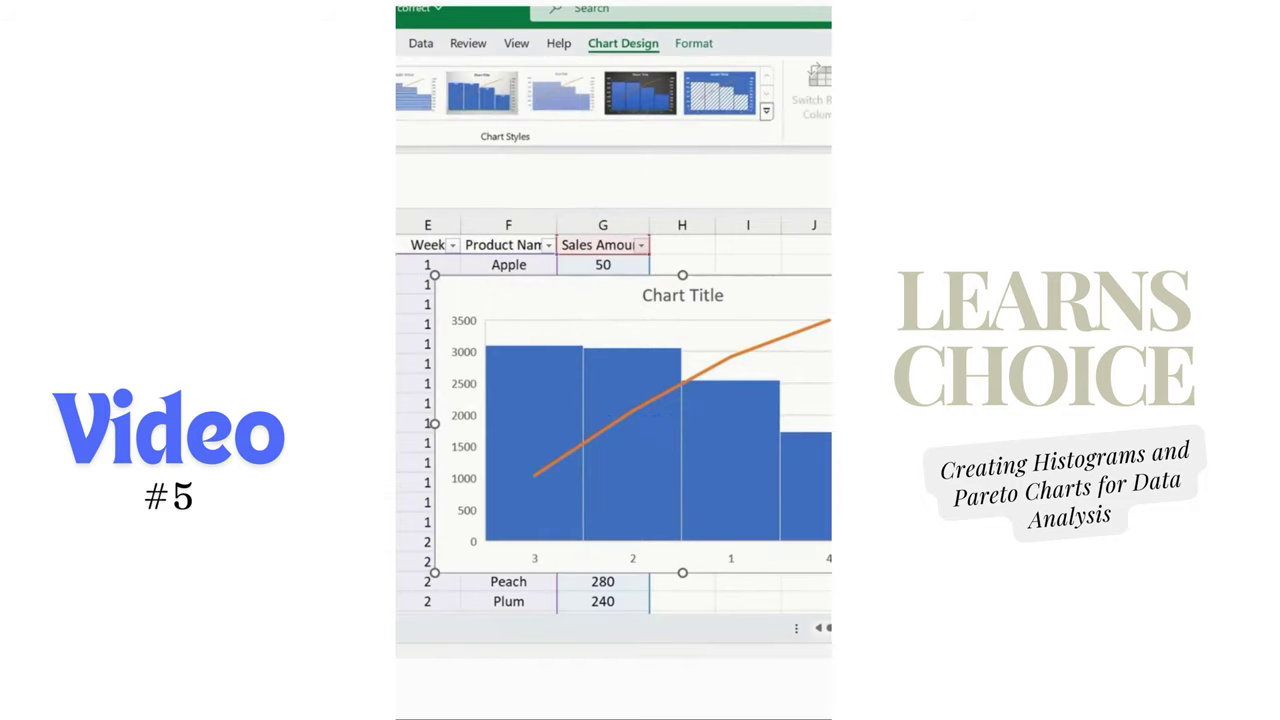
# Reposition the Pareto chart over the weekly product sales table
pyautogui.moveTo(760, 296)
pyautogui.mouseDown()
pyautogui.moveTo(686, 295)
pyautogui.moveTo(740, 304)
pyautogui.mouseUp()
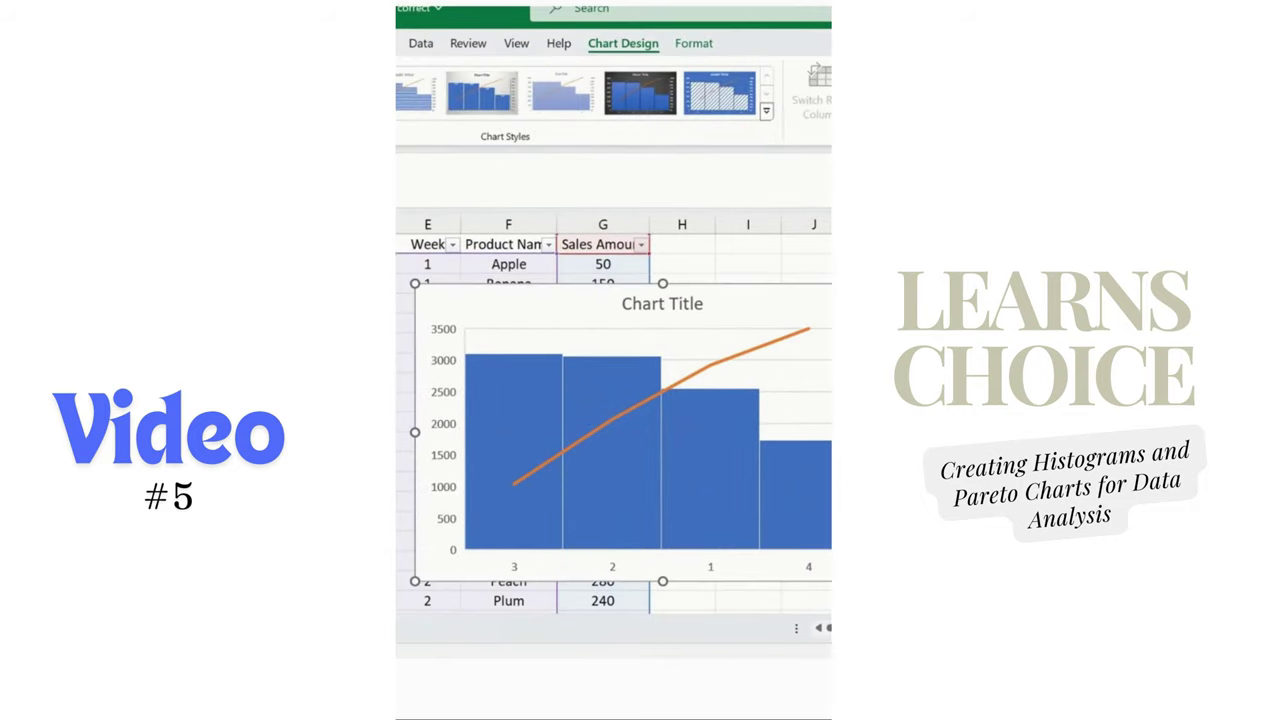
pyautogui.moveTo(911, 286); pyautogui.dragTo(822, 264)
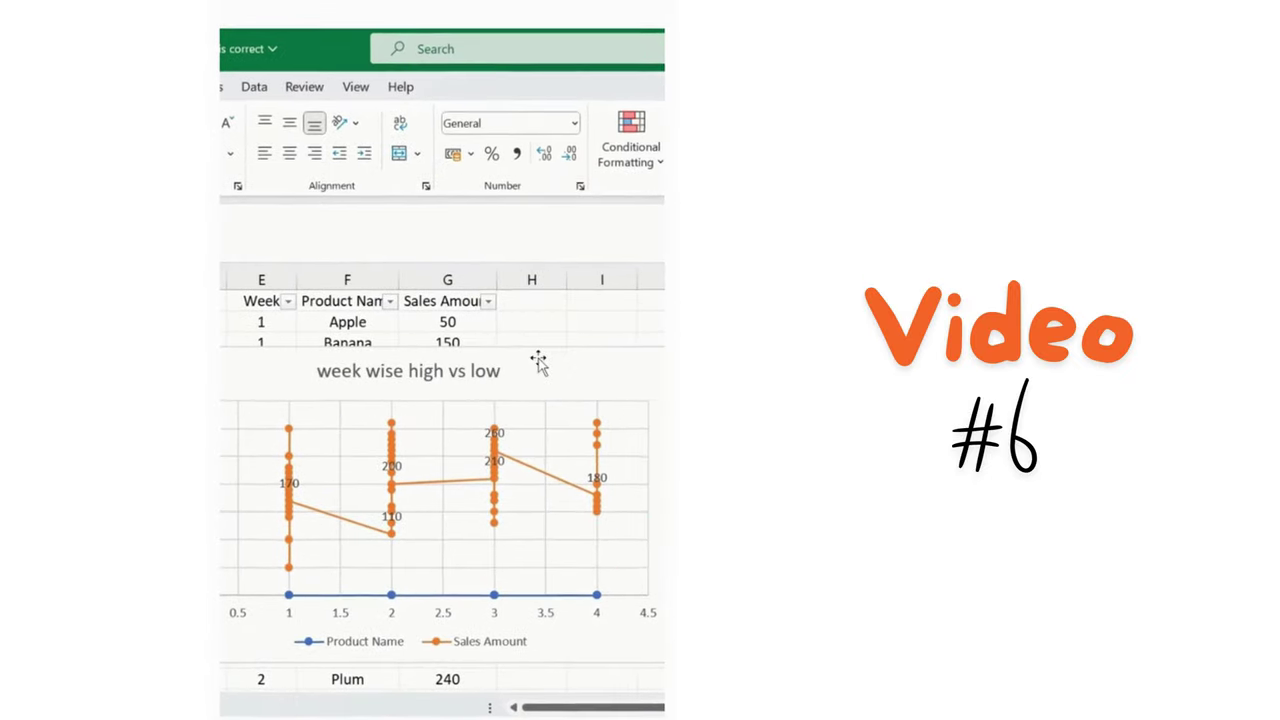
# Delete the "week wise high vs low" chart covering the weekly product sales table
pyautogui.moveTo(540, 360)
pyautogui.mouseDown()
pyautogui.moveTo(546, 380)
pyautogui.moveTo(558, 373)
pyautogui.mouseUp()
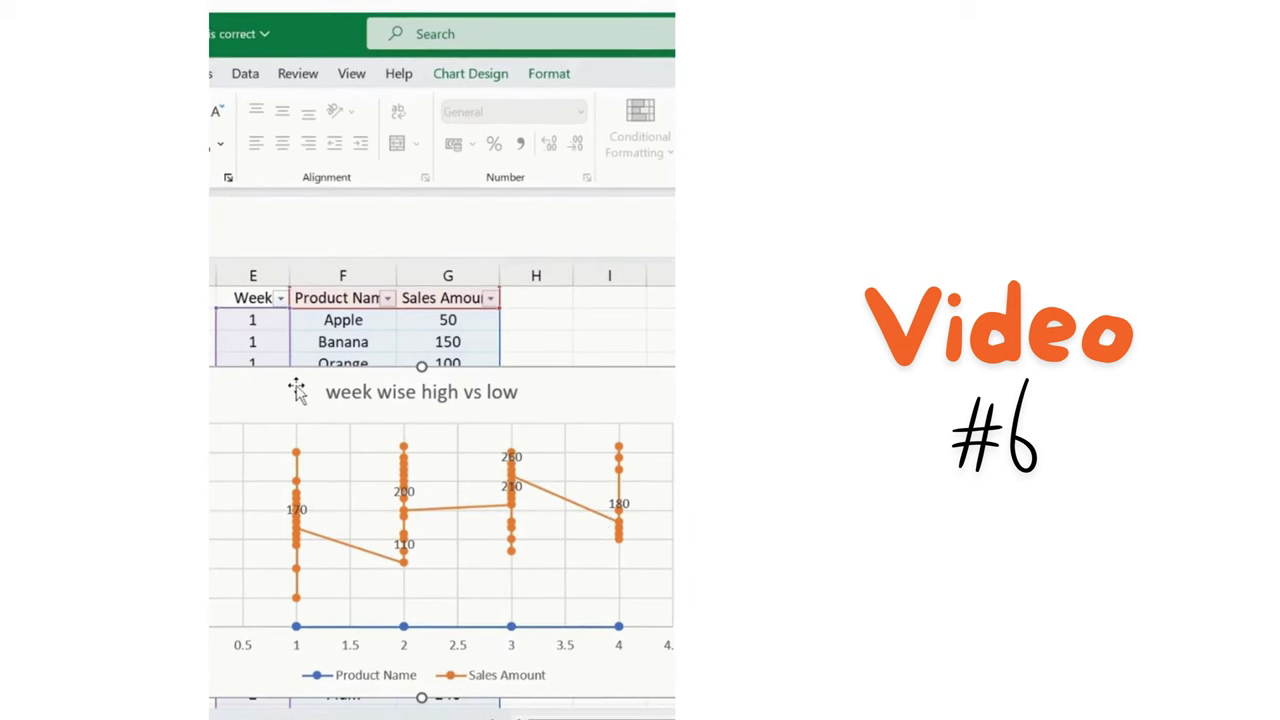
pyautogui.press('Delete')
pyautogui.click(343, 363)
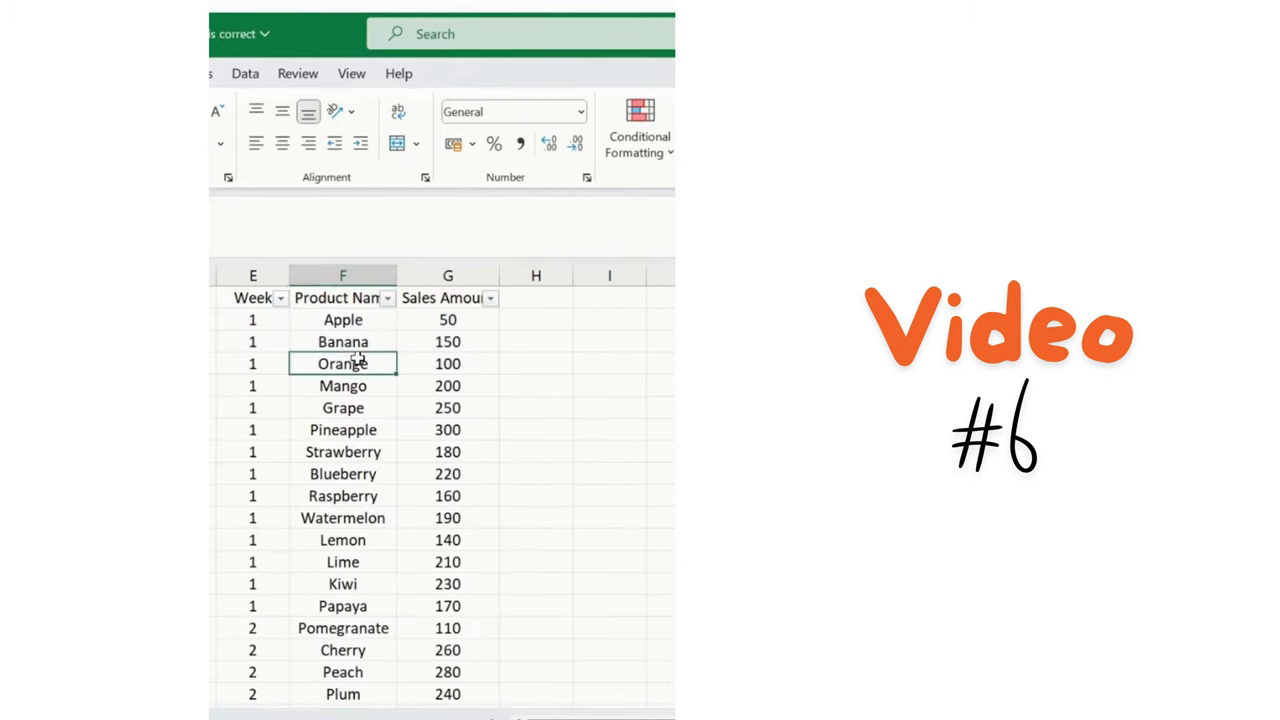
# Insert the recommended Scatter chart from the Week and Sales Amount columns and reposition it over the table
pyautogui.click(258, 272)
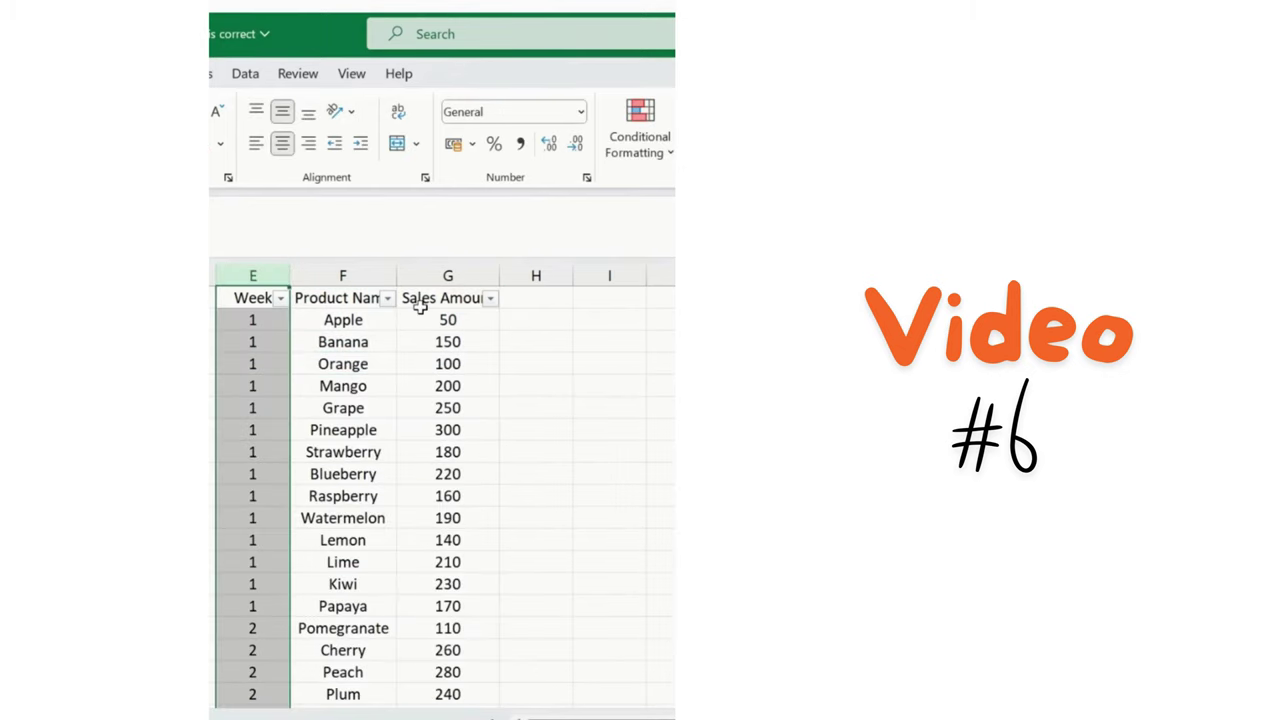
pyautogui.keyDown('ctrl'); pyautogui.click(452, 274); pyautogui.keyUp('ctrl')
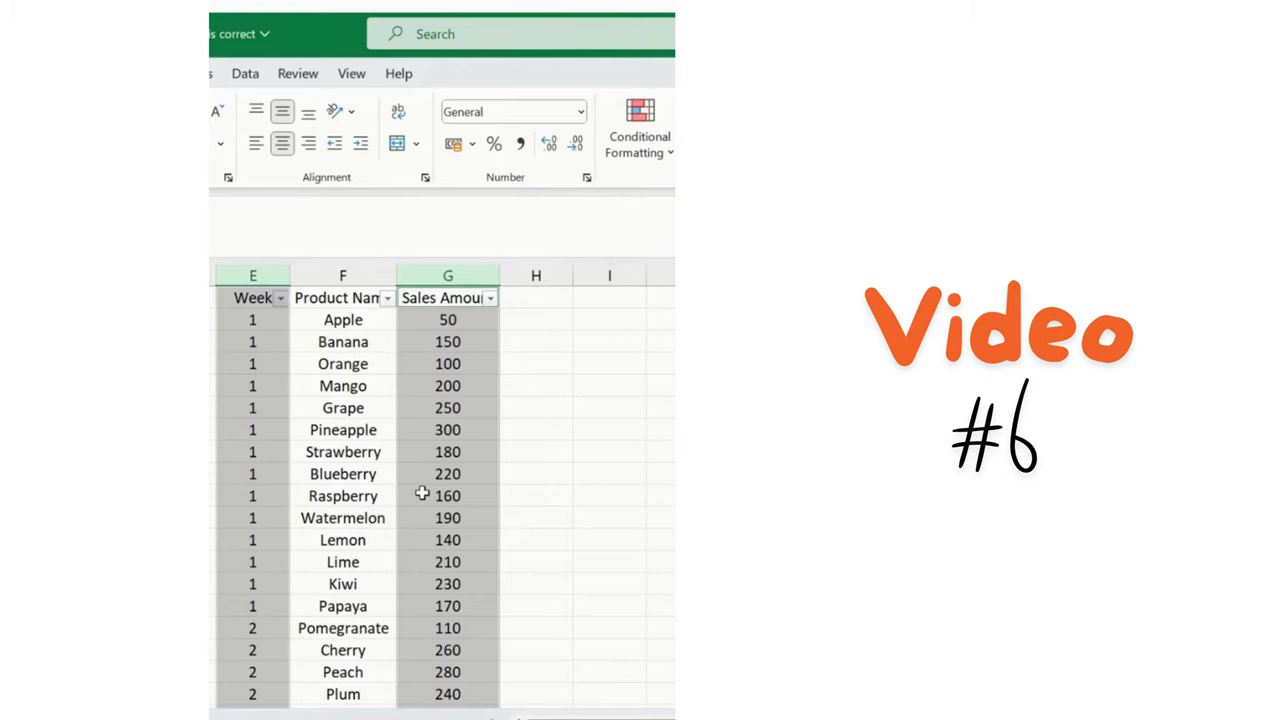
pyautogui.hotkey('alt', 'n')
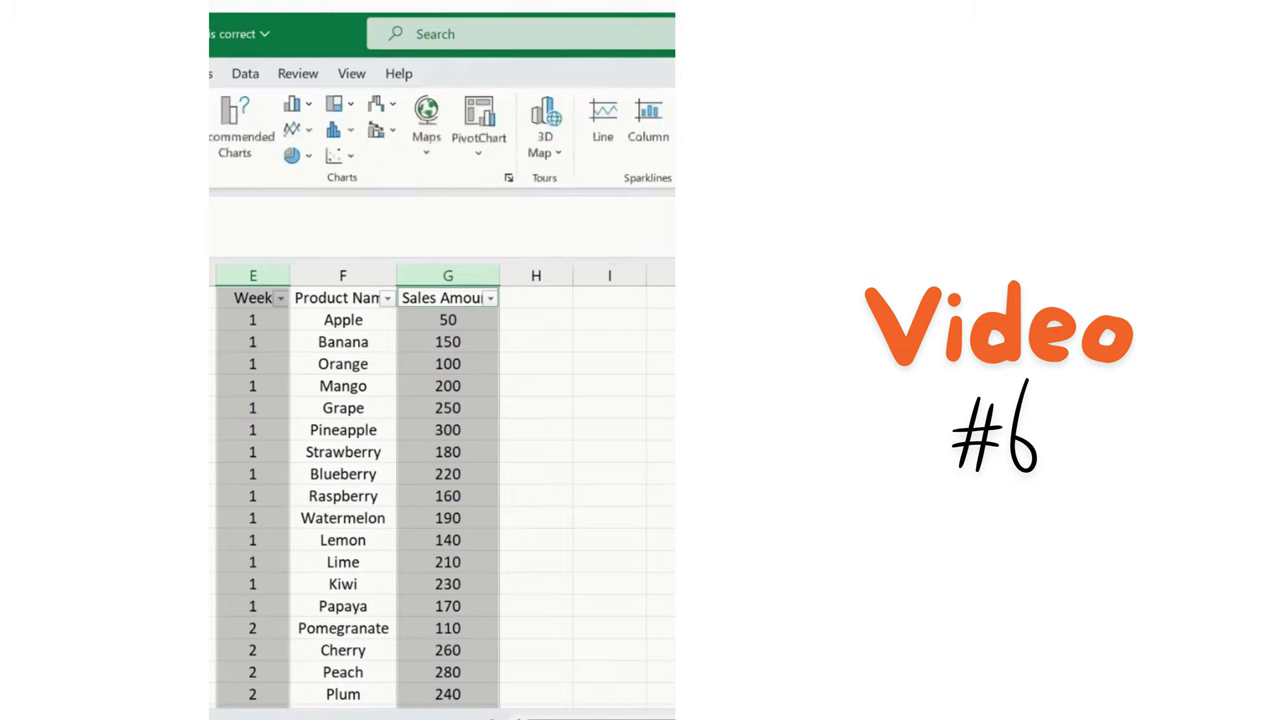
pyautogui.press('r')
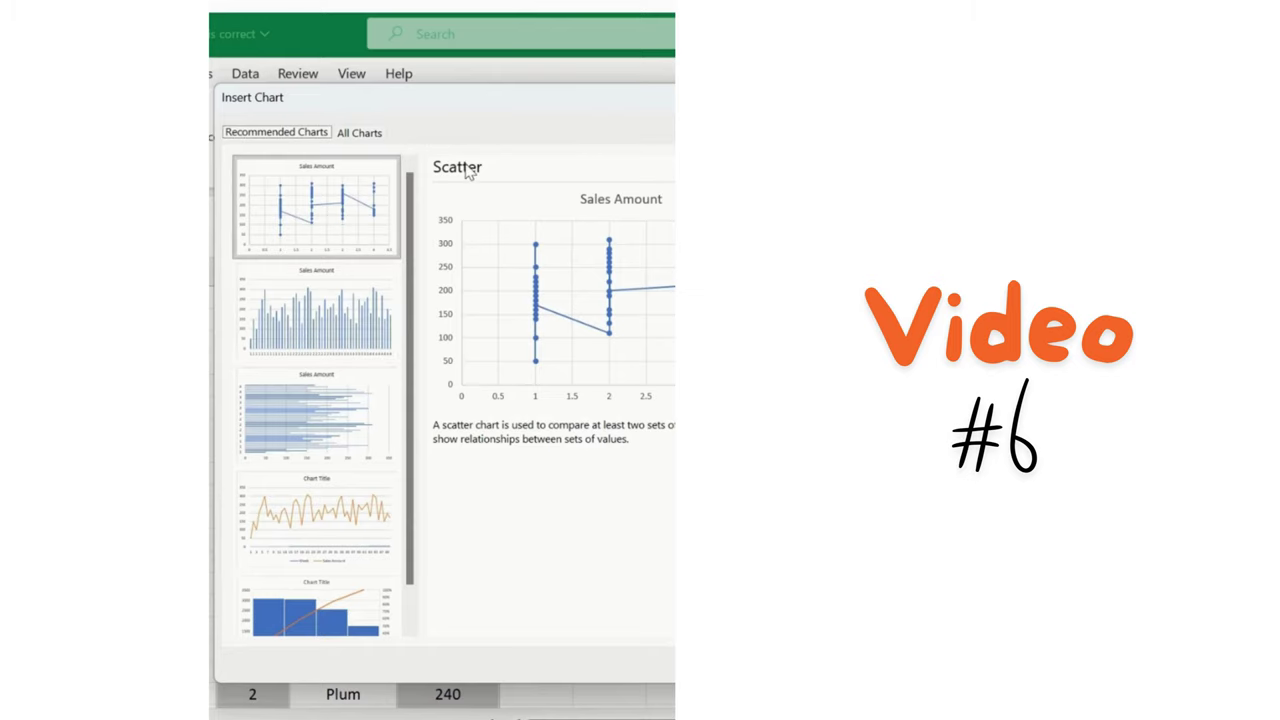
pyautogui.moveTo(540, 105); pyautogui.dragTo(394, 140)
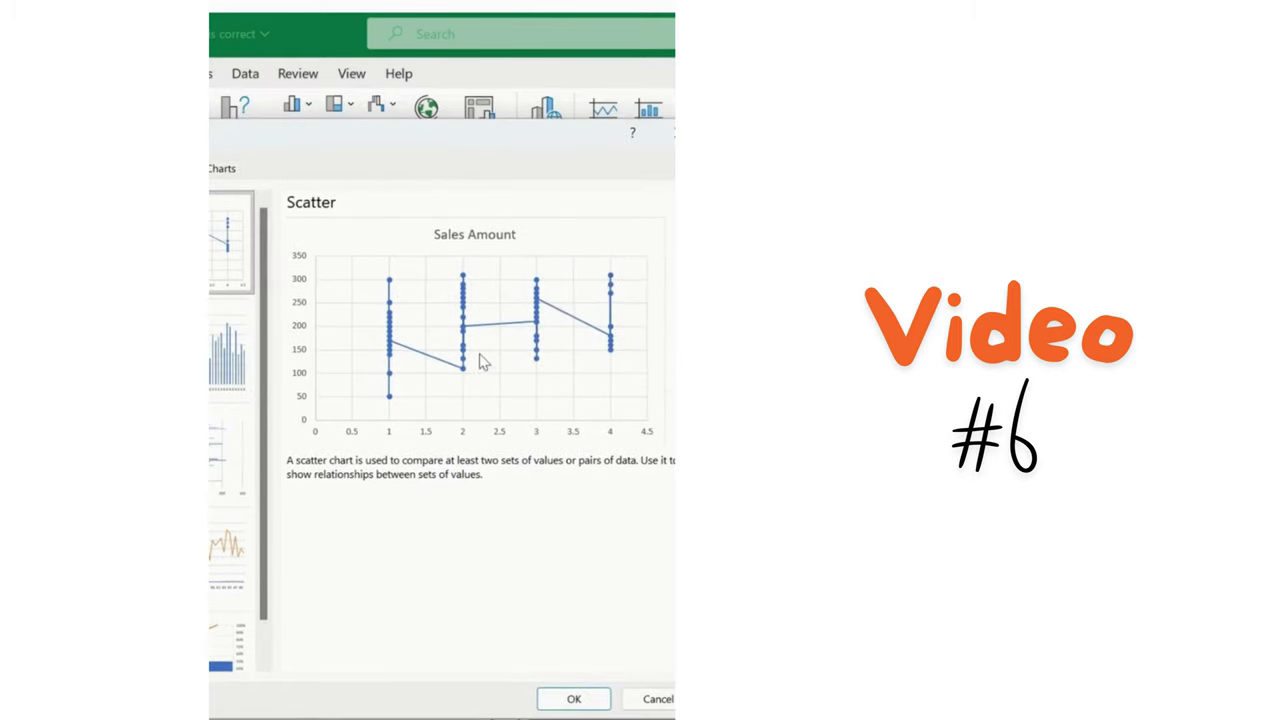
pyautogui.click(574, 698)
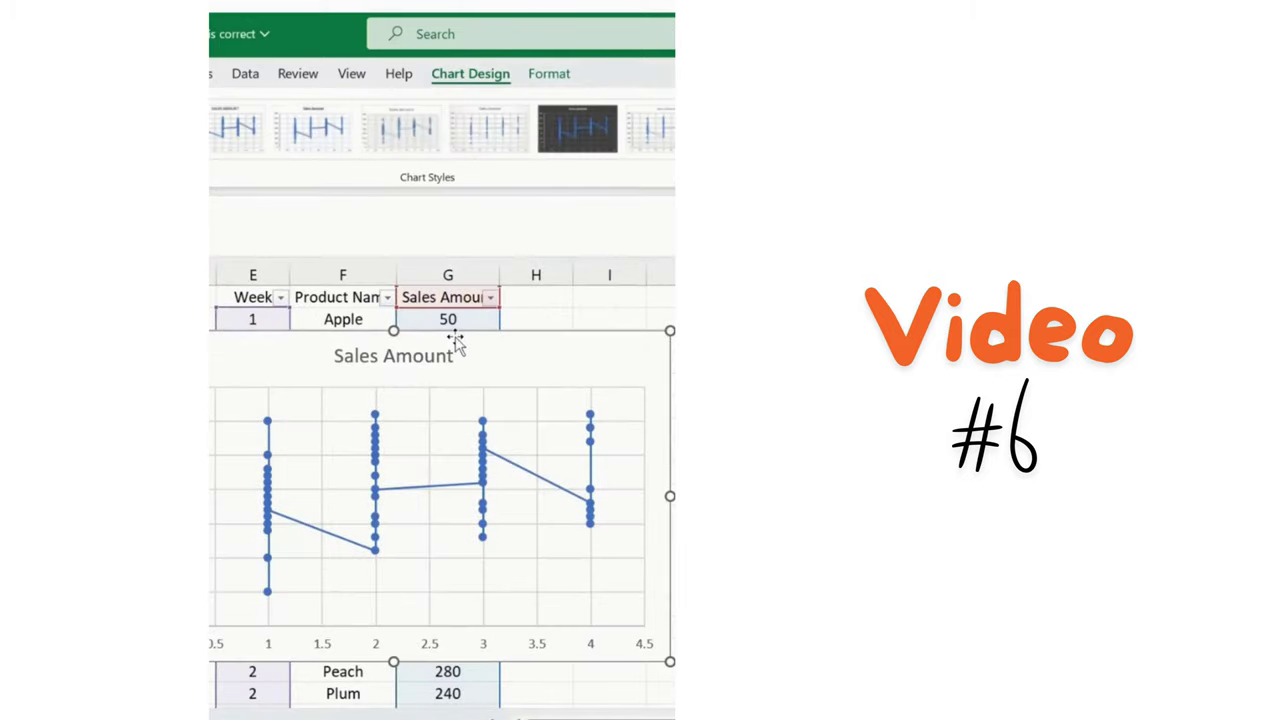
pyautogui.moveTo(451, 337); pyautogui.dragTo(510, 336)
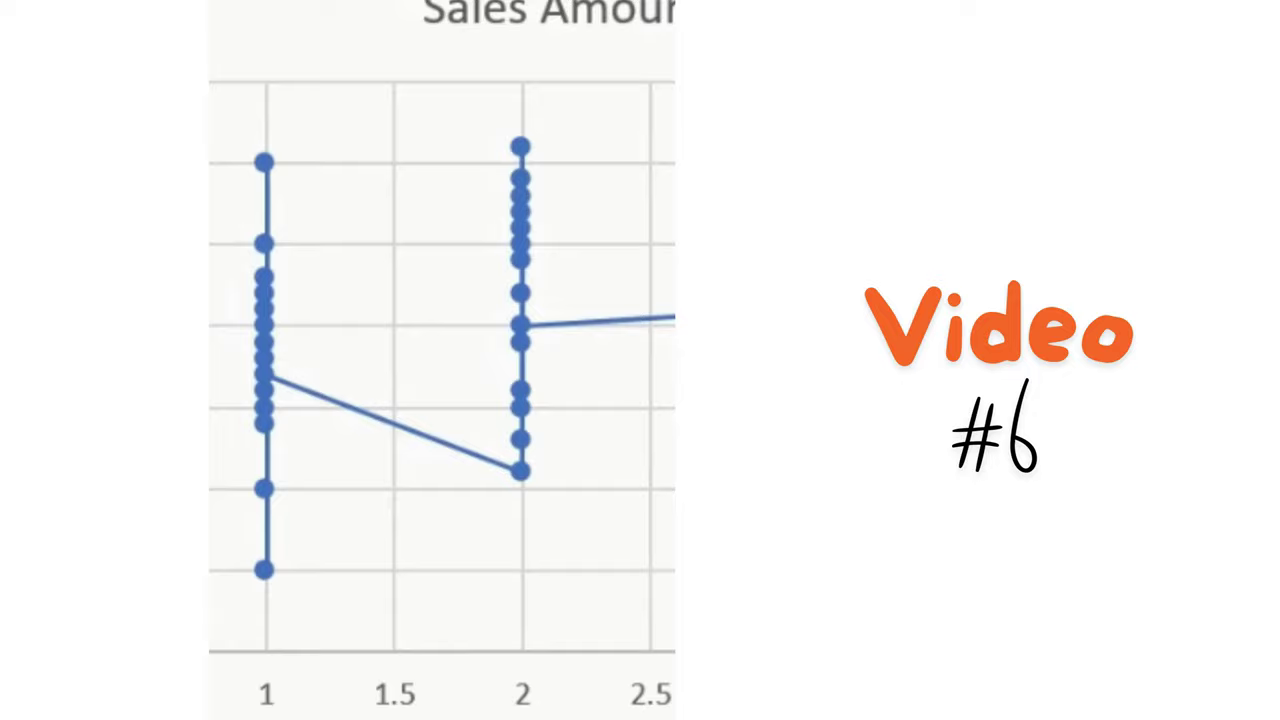
# Add data labels to individual scatter chart points where the lines connect one week to the next
pyautogui.click(258, 550)
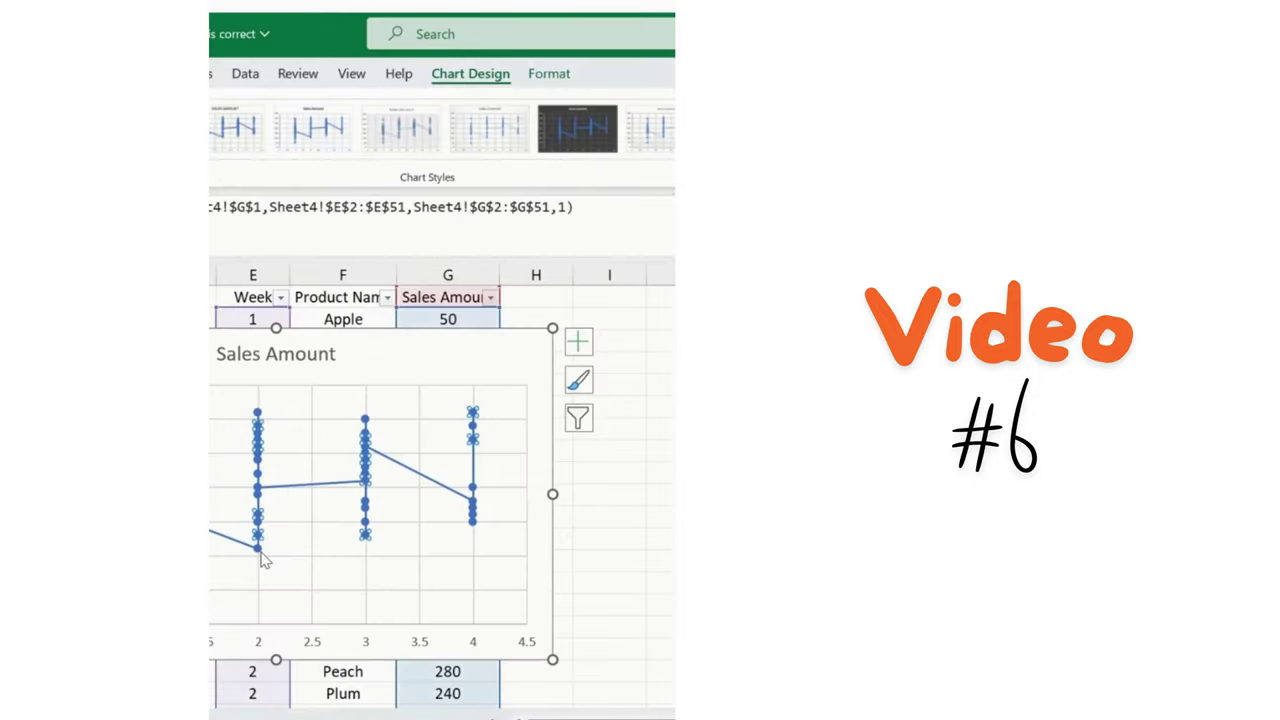
pyautogui.click(581, 350)
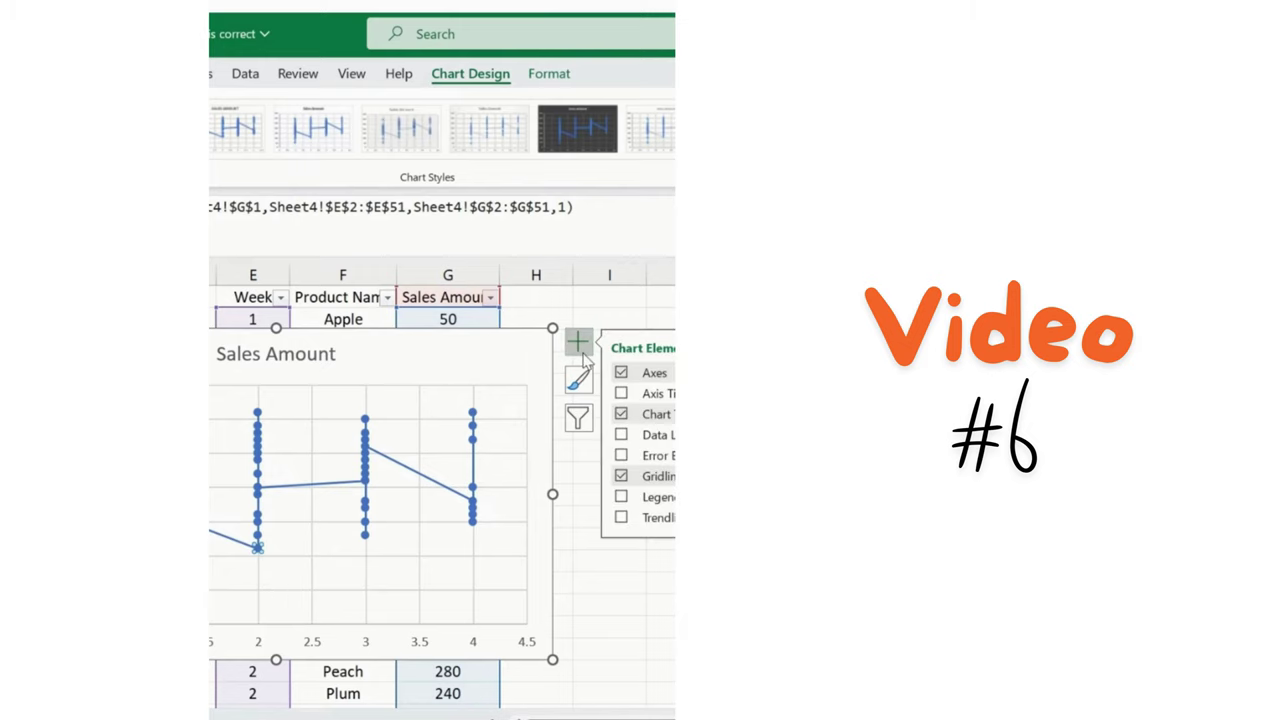
pyautogui.click(621, 436)
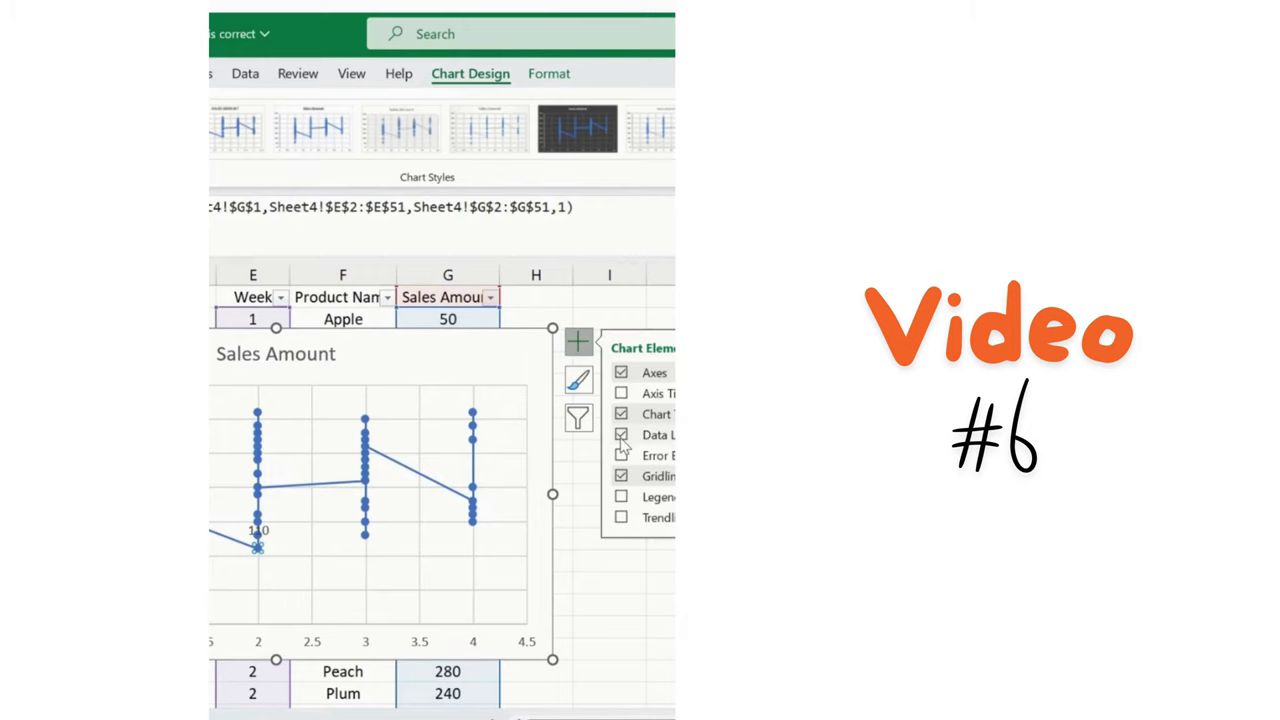
pyautogui.click(260, 489)
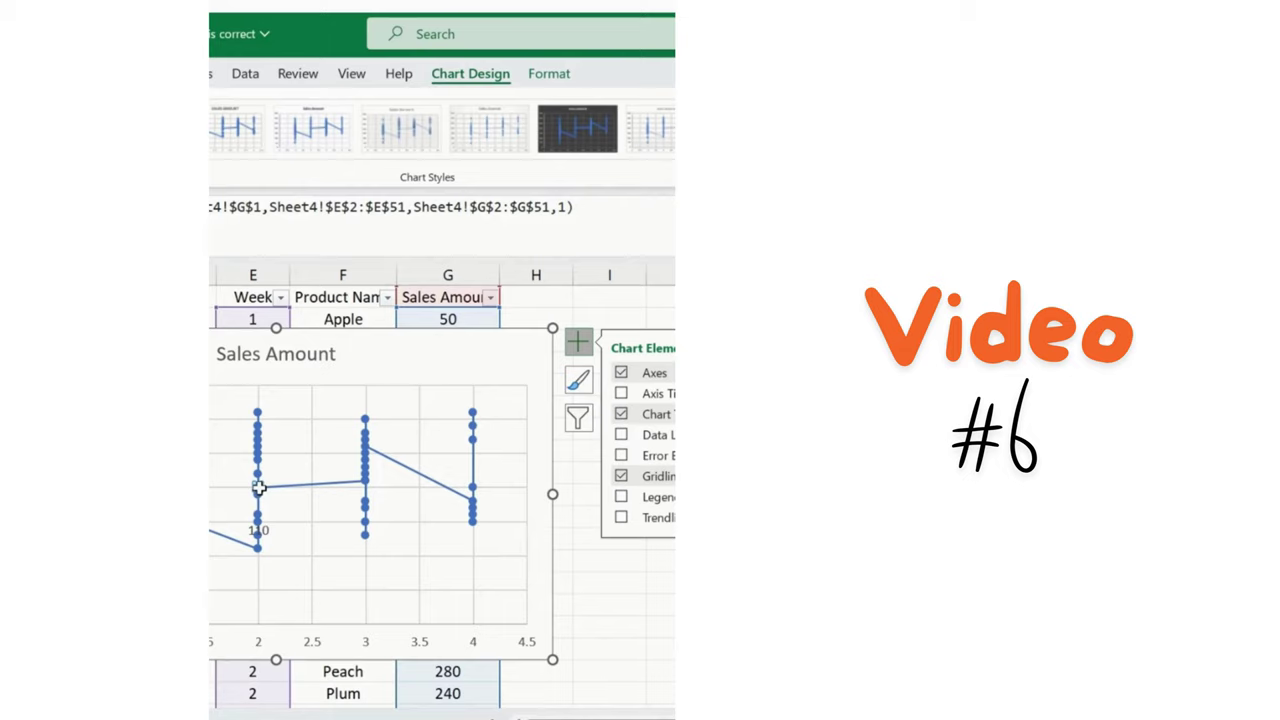
pyautogui.click(372, 483)
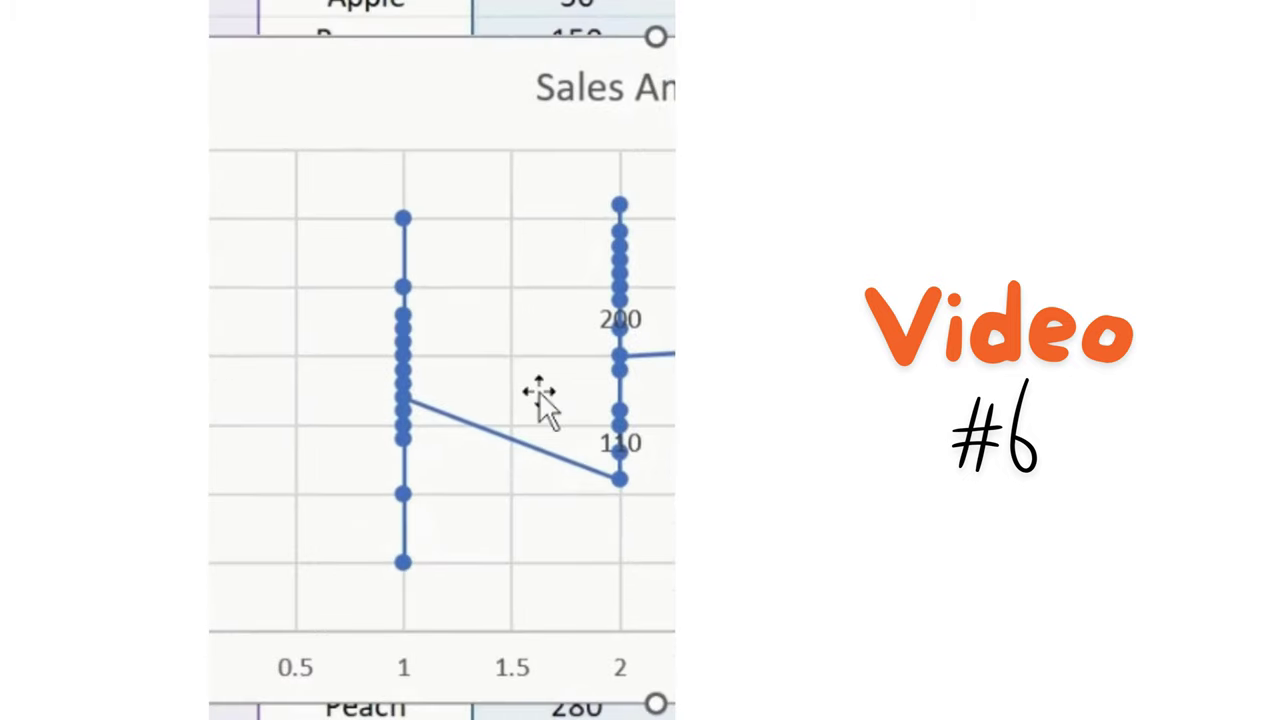
pyautogui.click(403, 398)
pyautogui.click(403, 398)
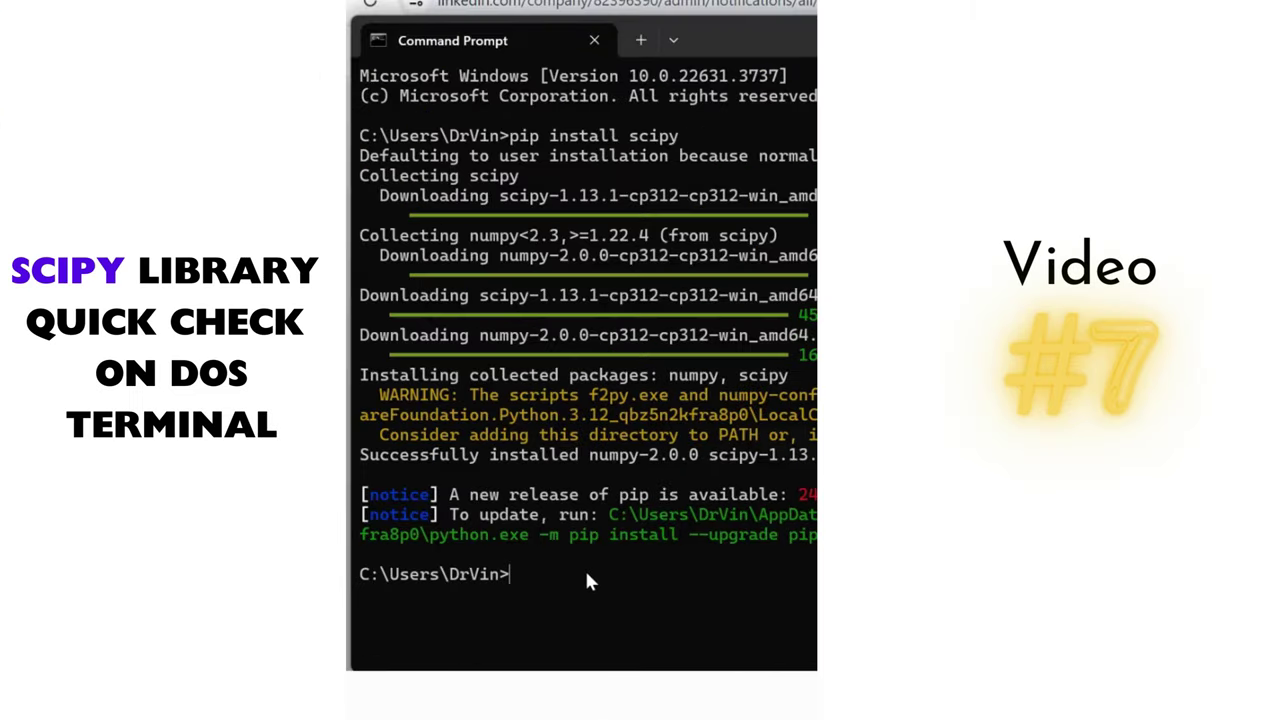
# Switch to Command Prompt and run pip install scipy
pyautogui.write('pin')
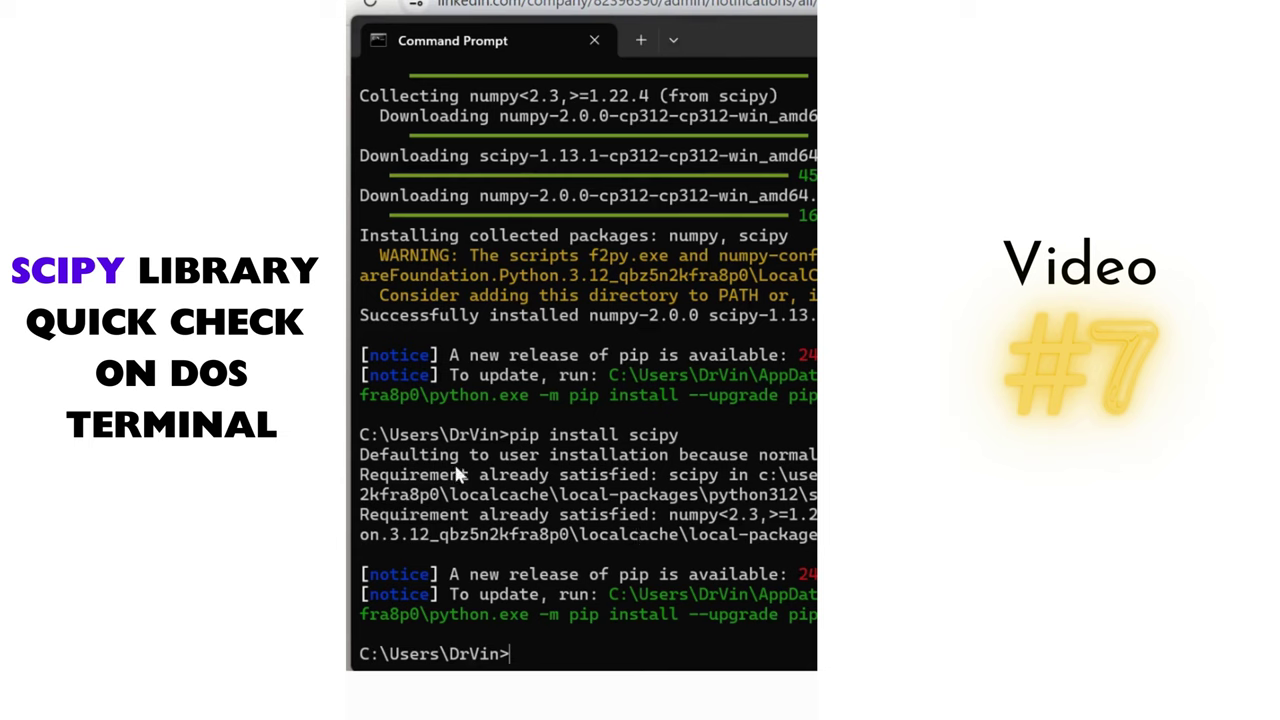
# Examine the command output on the scipy and numpy requirements and the pip release notice
pyautogui.moveTo(388, 457); pyautogui.dragTo(586, 523)
pyautogui.click(579, 538)
pyautogui.moveTo(529, 577); pyautogui.dragTo(757, 592)
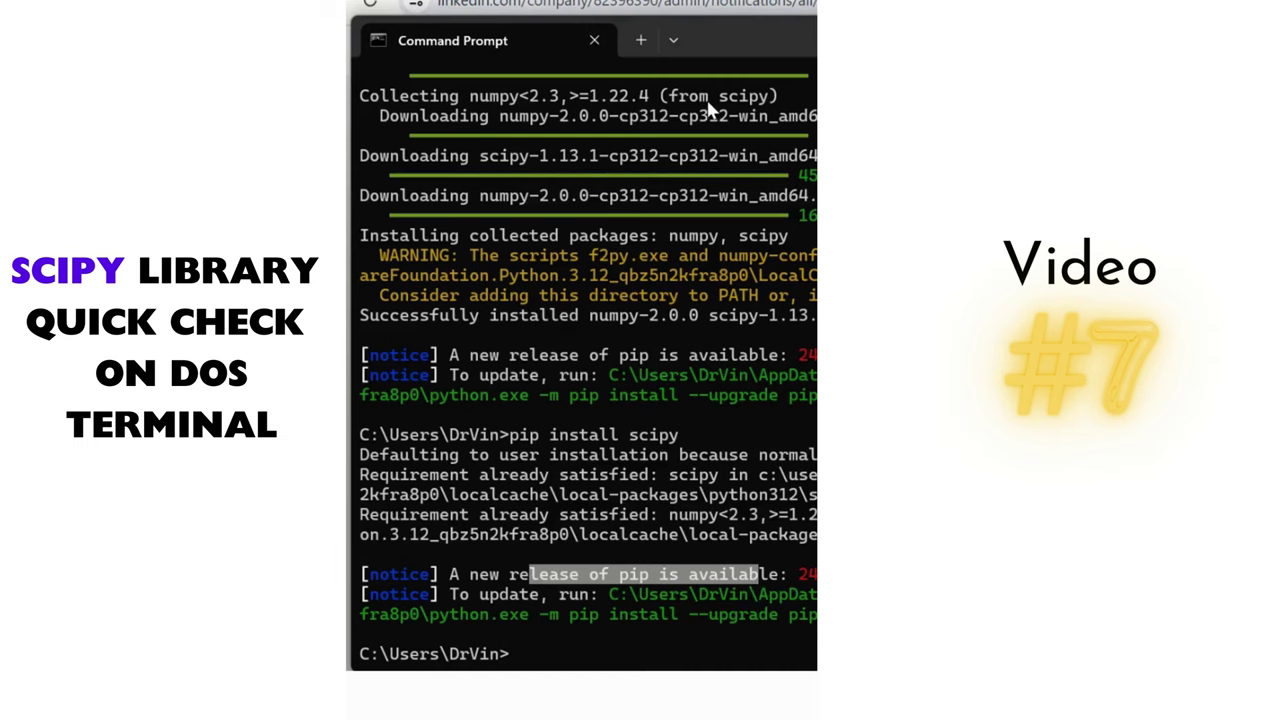
pyautogui.moveTo(757, 42); pyautogui.dragTo(612, 40)
pyautogui.moveTo(670, 571); pyautogui.dragTo(742, 570)
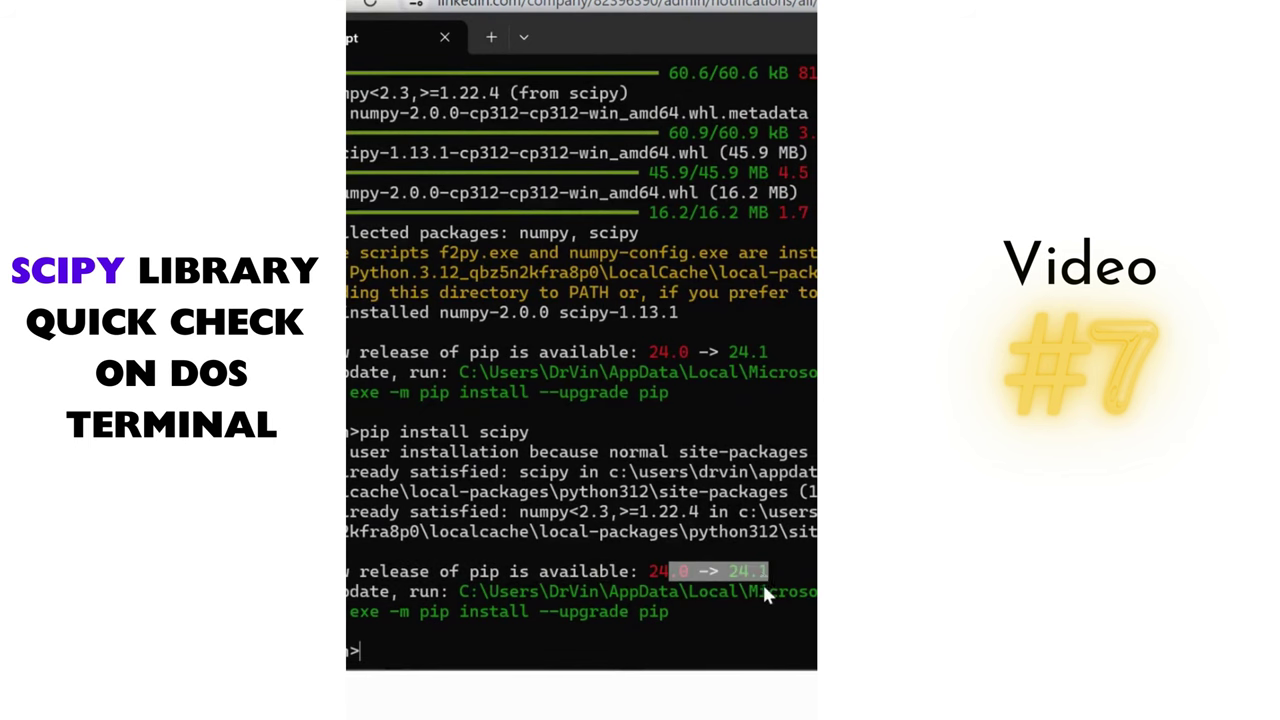
pyautogui.click(762, 592)
pyautogui.moveTo(660, 42); pyautogui.dragTo(814, 30)
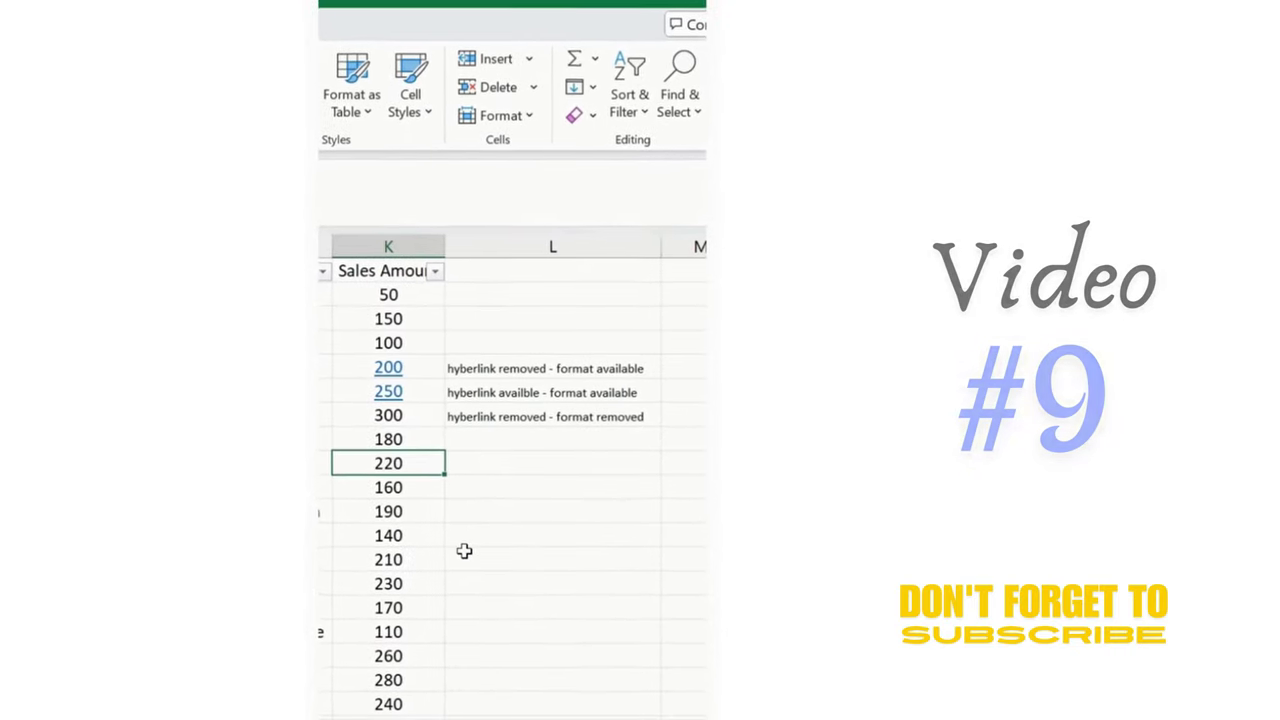
# Link the 220 cell in the Sales Amount column to cell A1 on Sheet2
pyautogui.hotkey('ctrl', 'k')
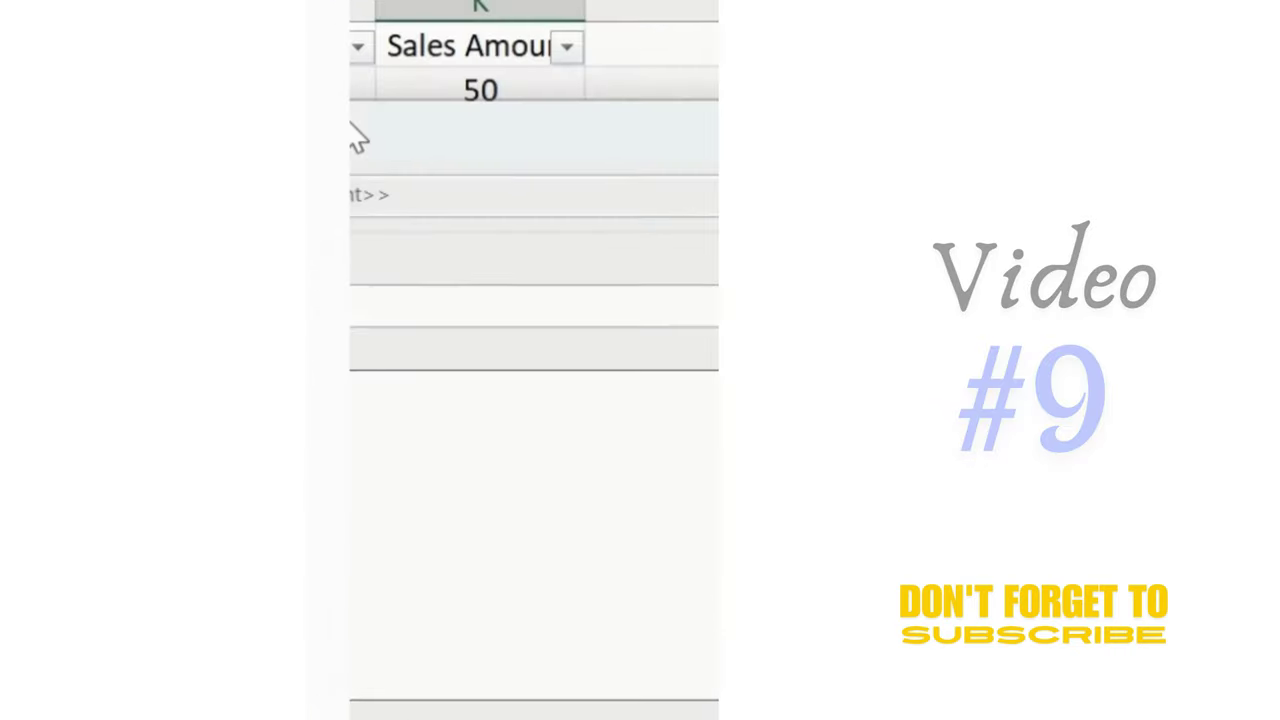
pyautogui.click(426, 507)
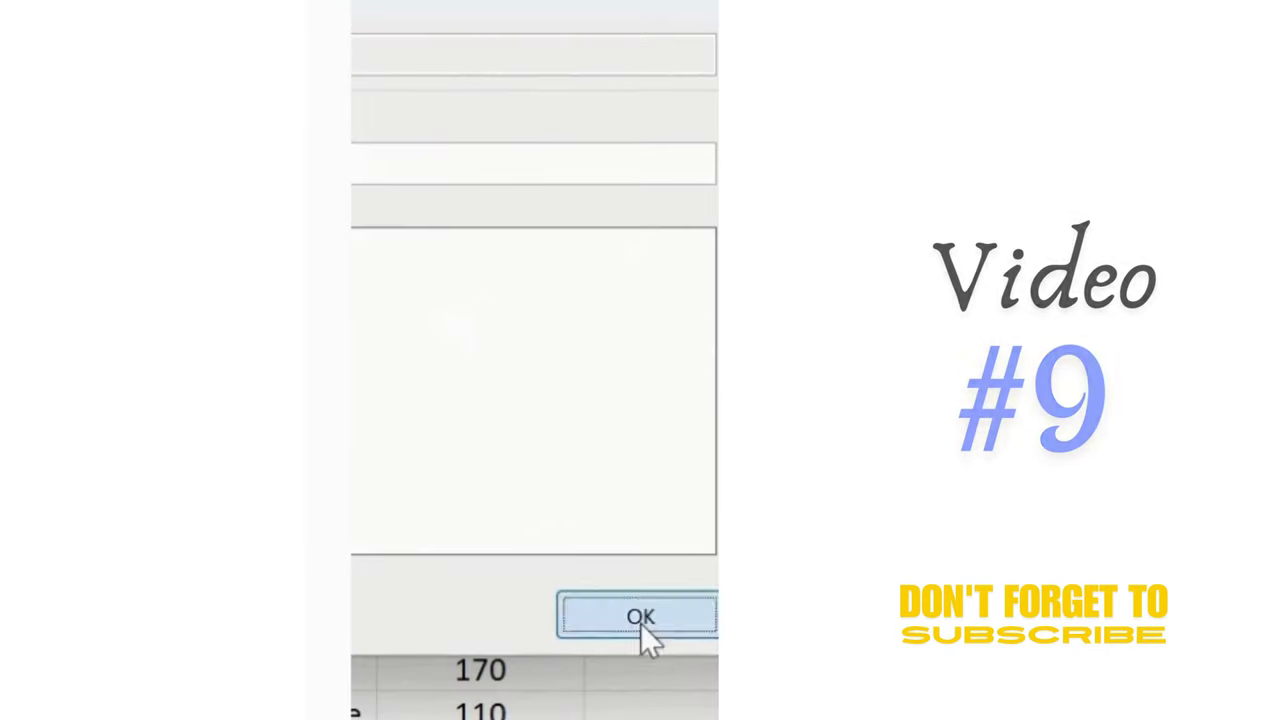
pyautogui.click(642, 624)
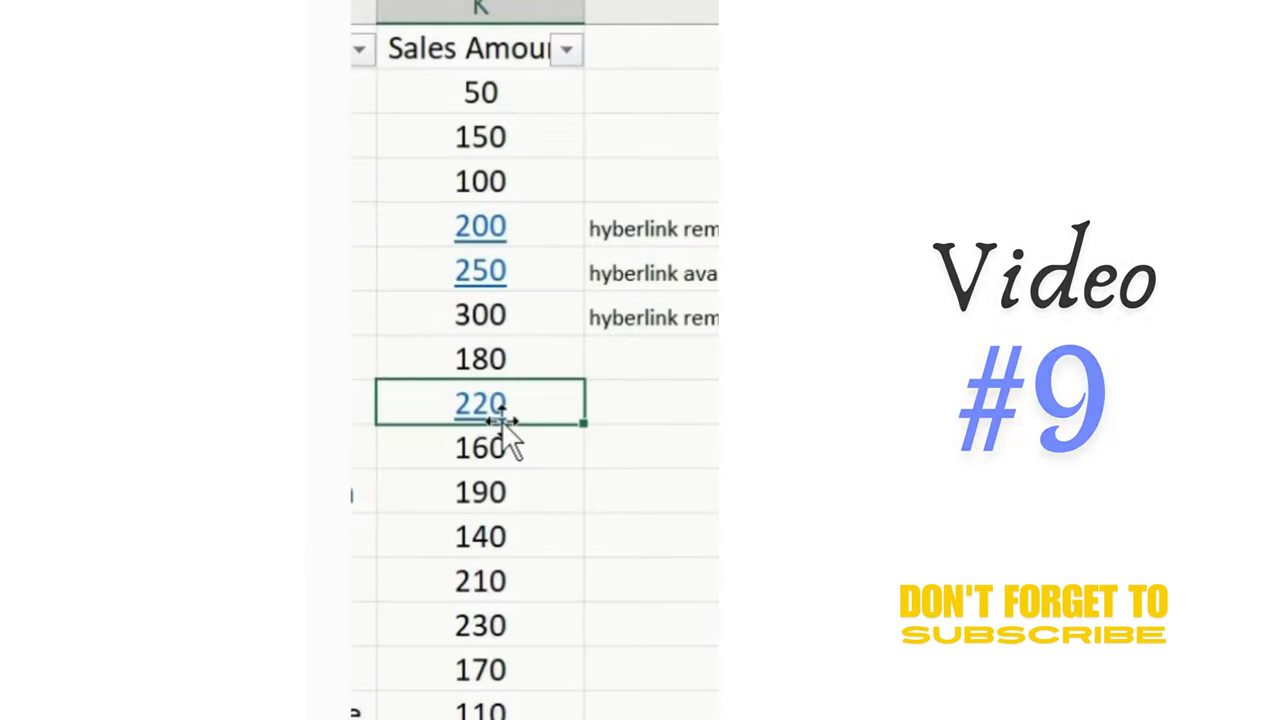
# Remove the hyperlink directly from the 220 cell and undo the removal
pyautogui.moveTo(492, 435)
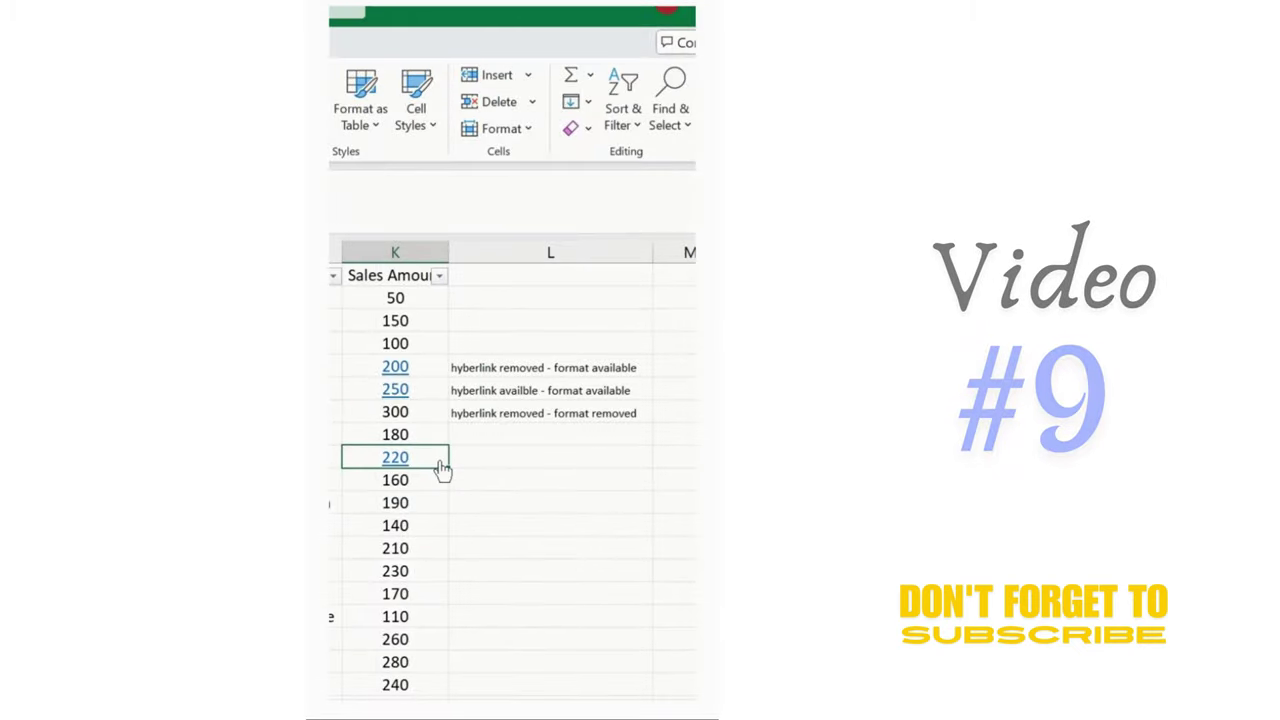
pyautogui.rightClick(441, 470)
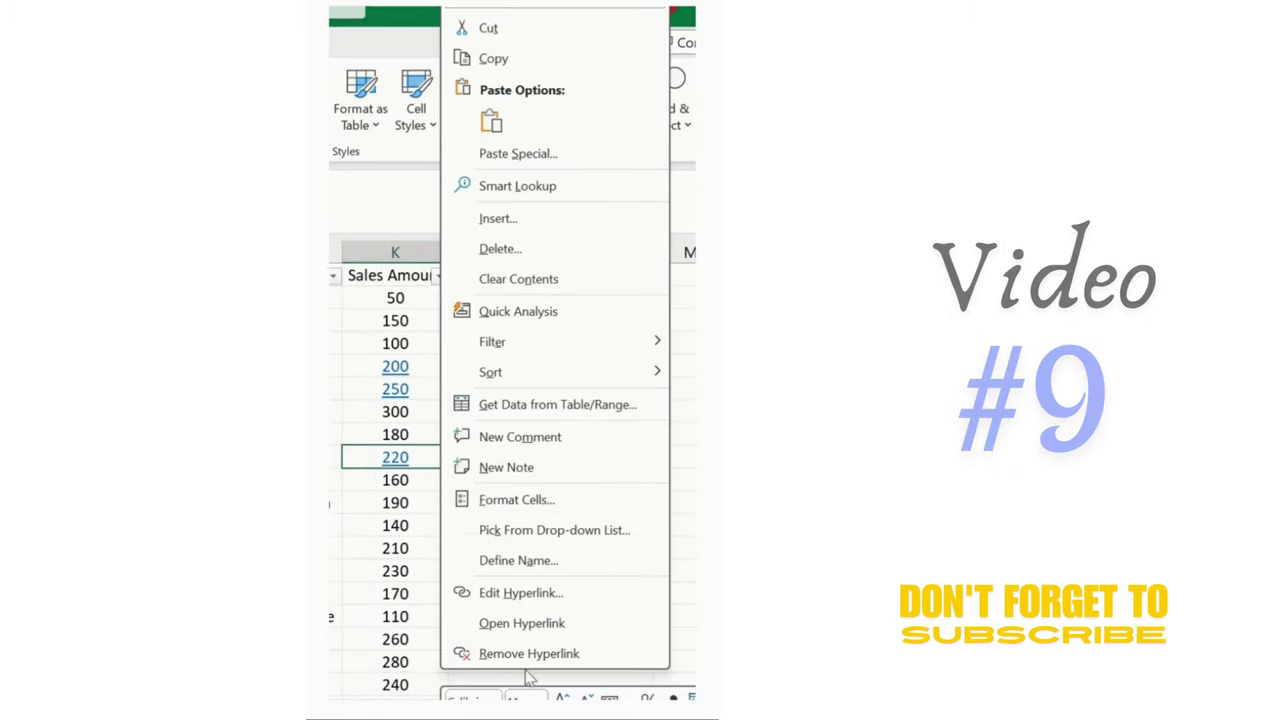
pyautogui.click(530, 655)
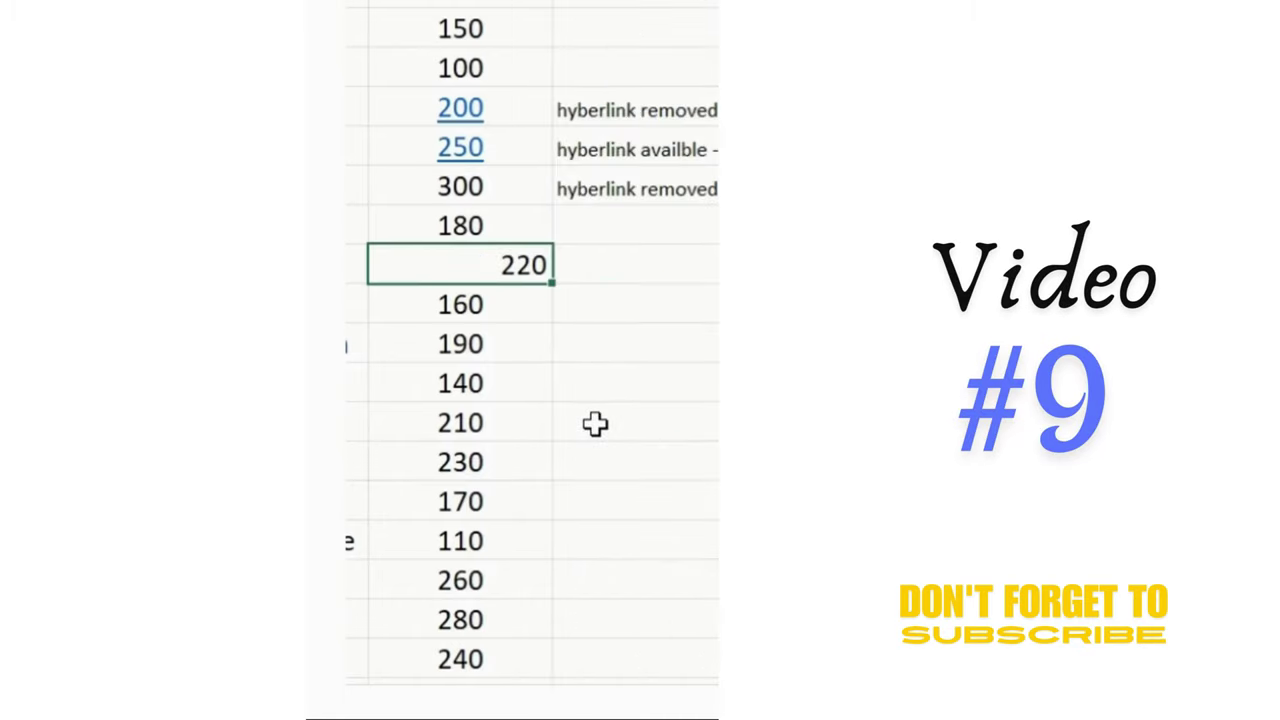
pyautogui.hotkey('ctrl', 'z')
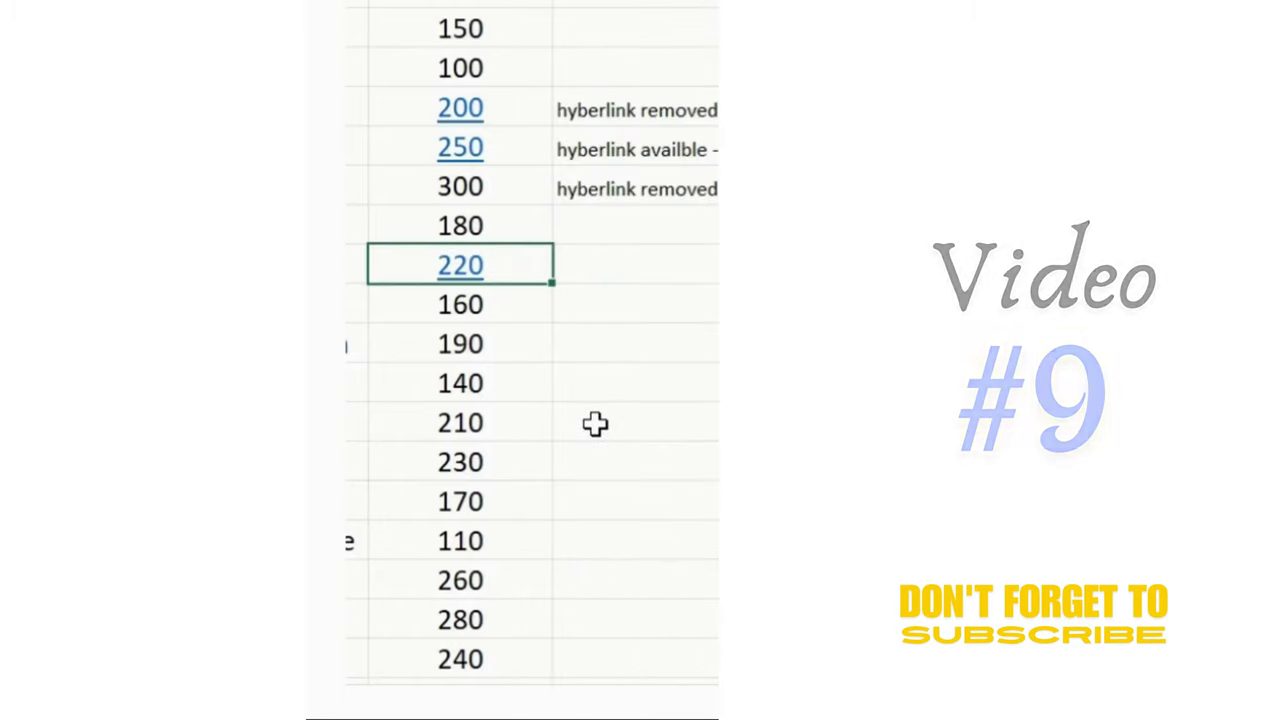
# Open the 220 cell's hyperlink settings, use Remove Link, and undo the removal
pyautogui.hotkey('ctrl', 'k')
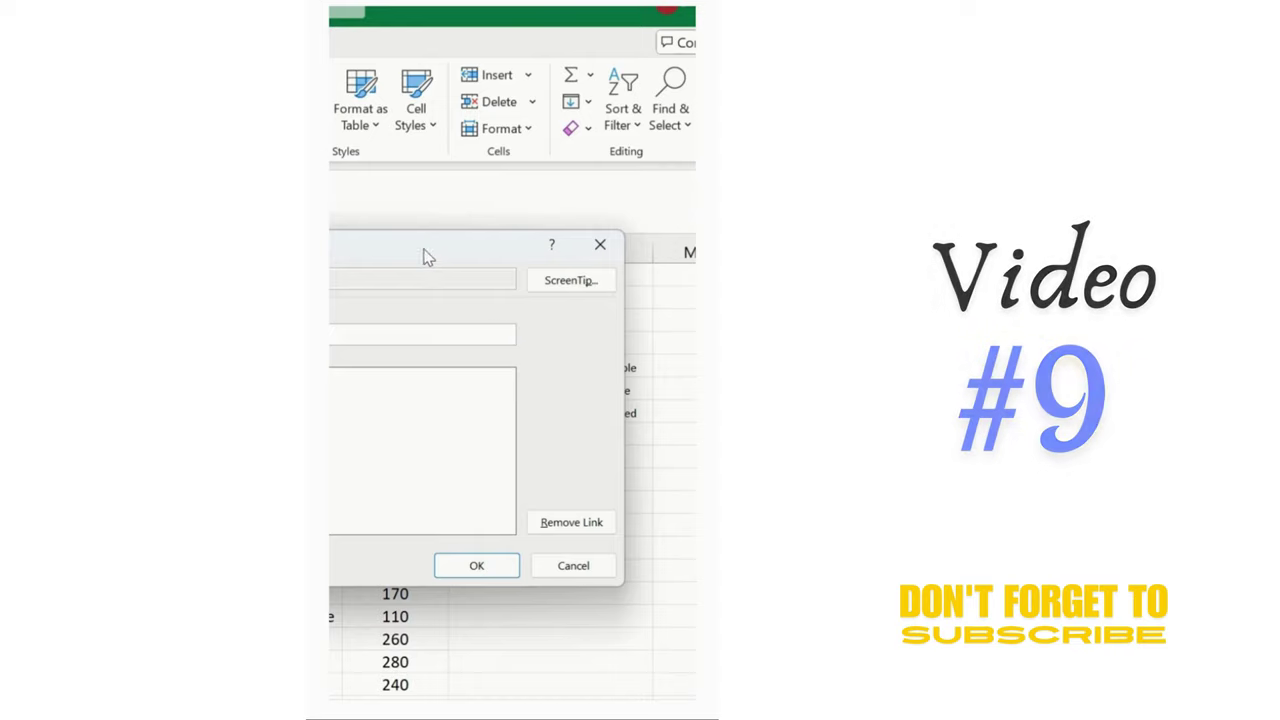
pyautogui.moveTo(425, 257); pyautogui.dragTo(385, 262)
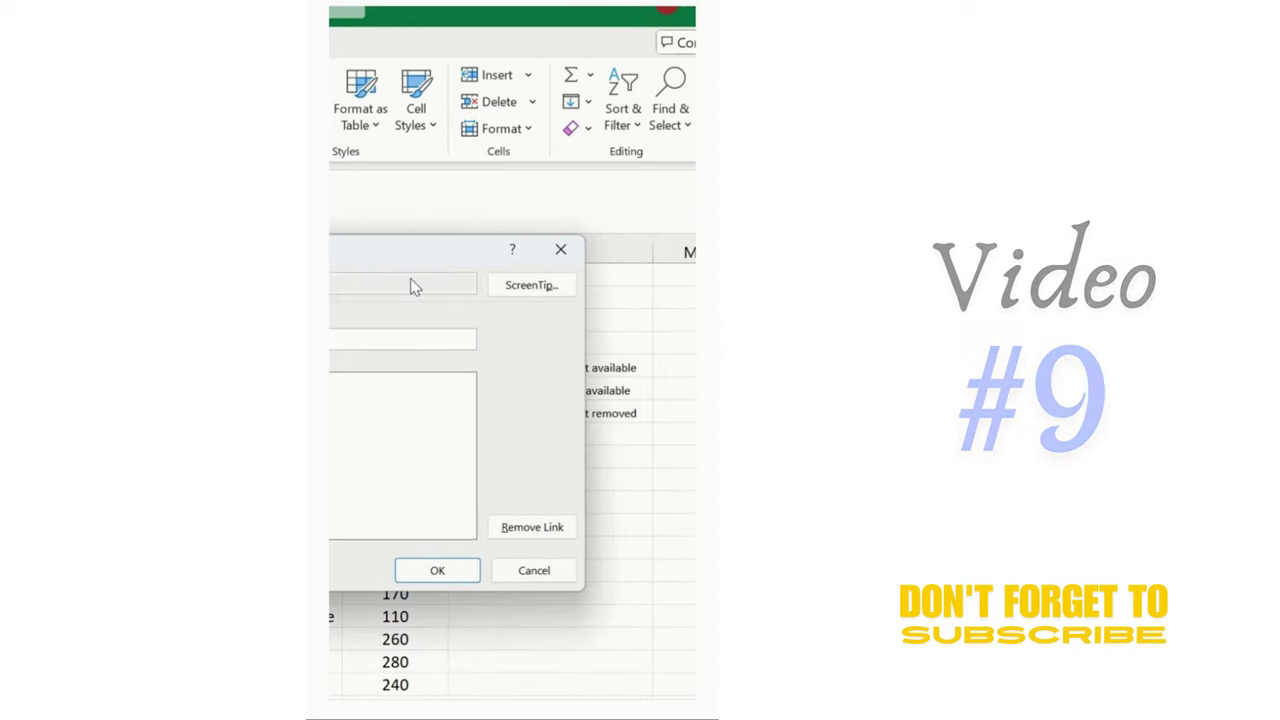
pyautogui.click(543, 530)
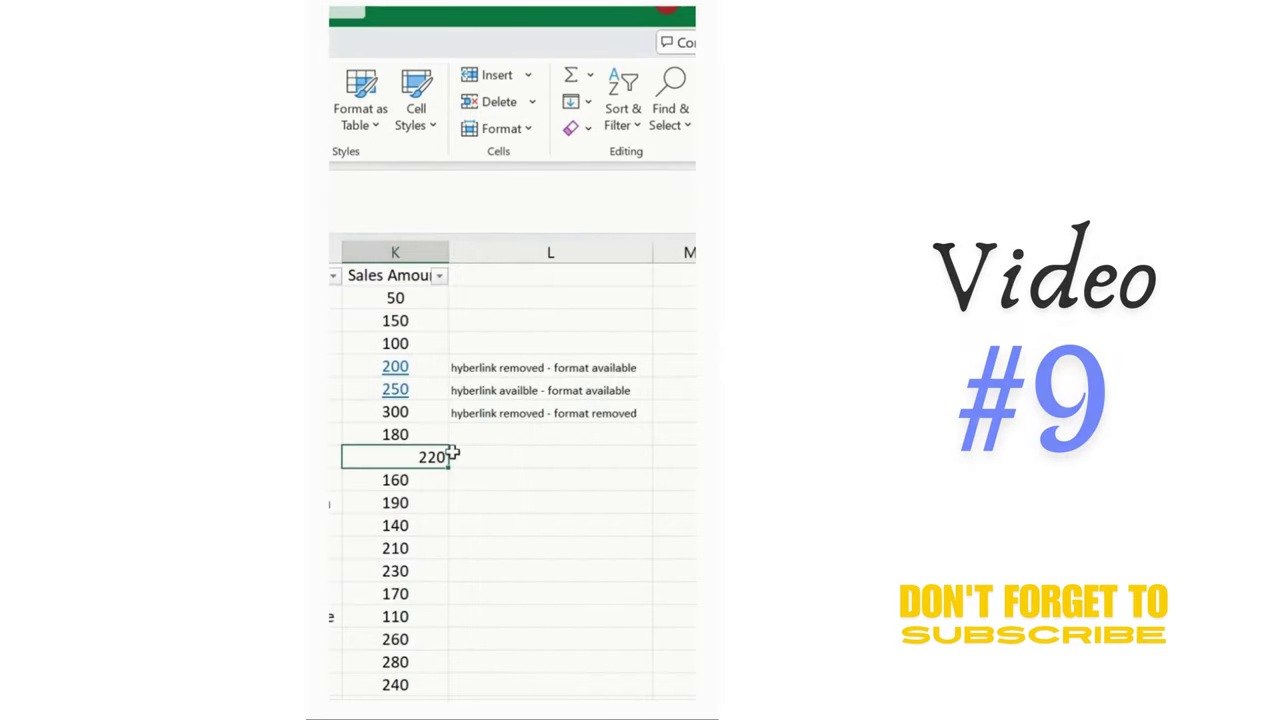
pyautogui.hotkey('ctrl', 'z')
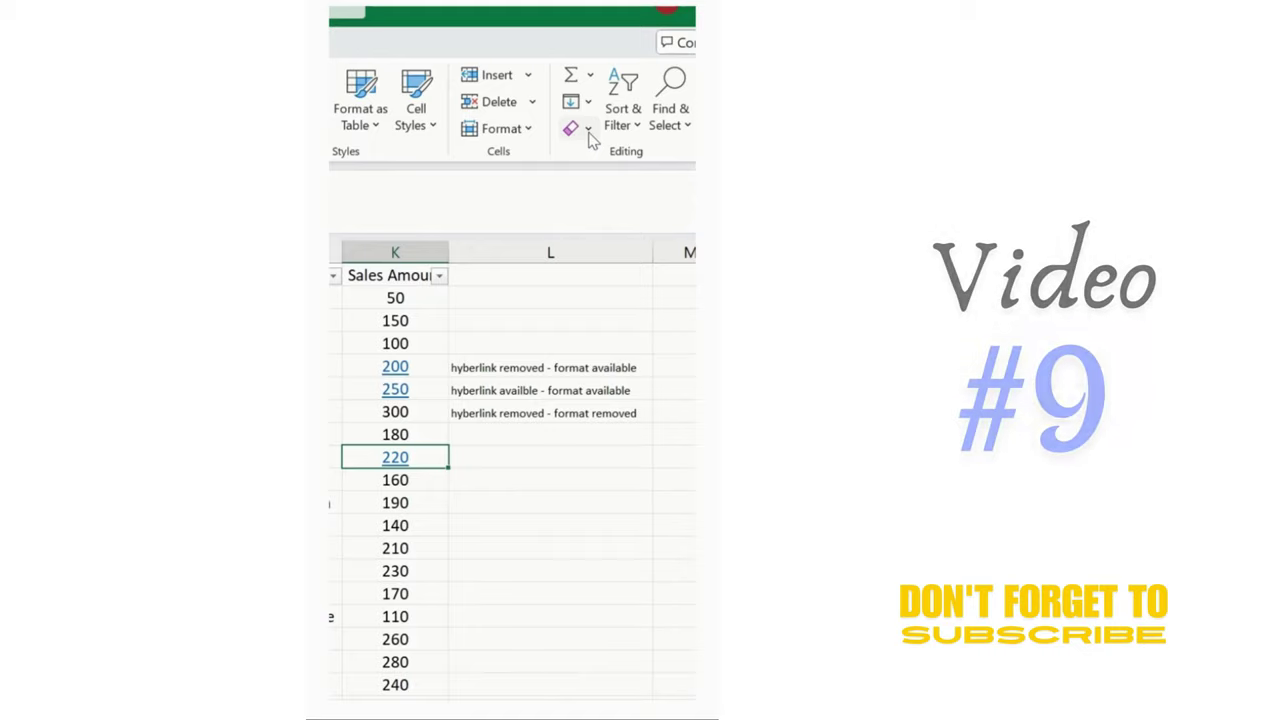
# Clear the hyperlink from the 220 cell with the Clear Hyperlinks only option, keeping its formatting
pyautogui.click(589, 135)
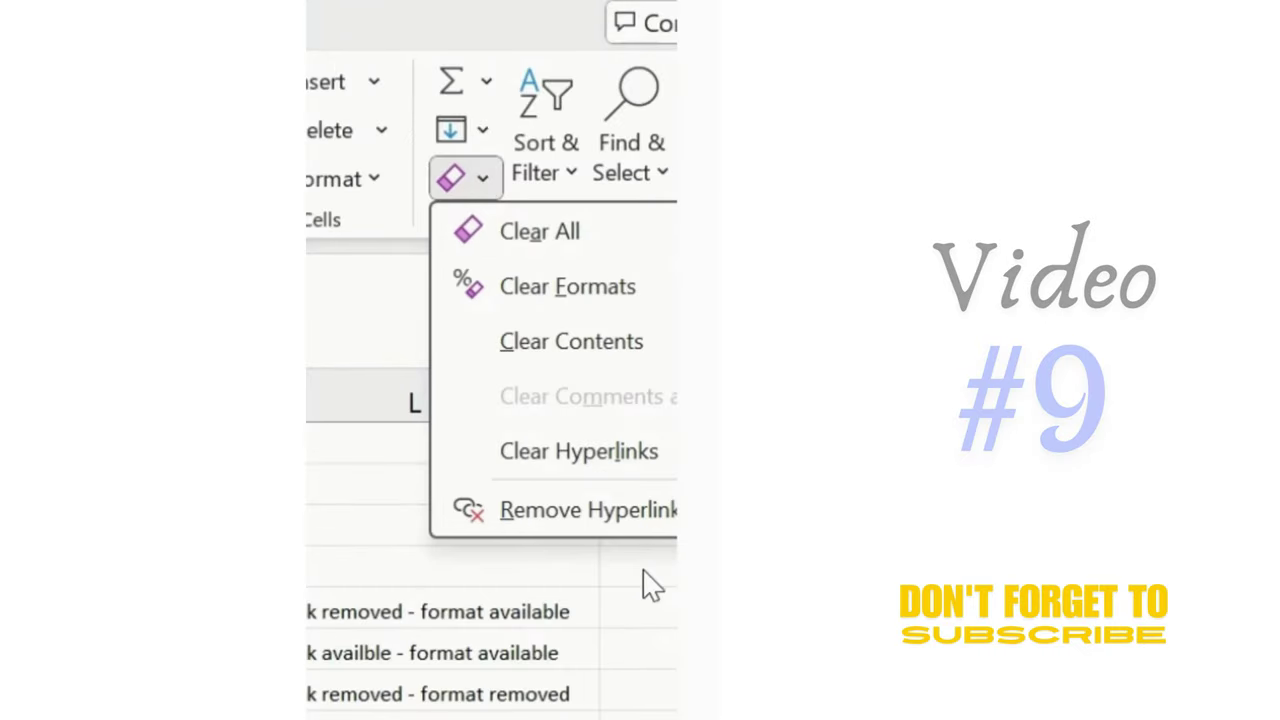
pyautogui.click(525, 451)
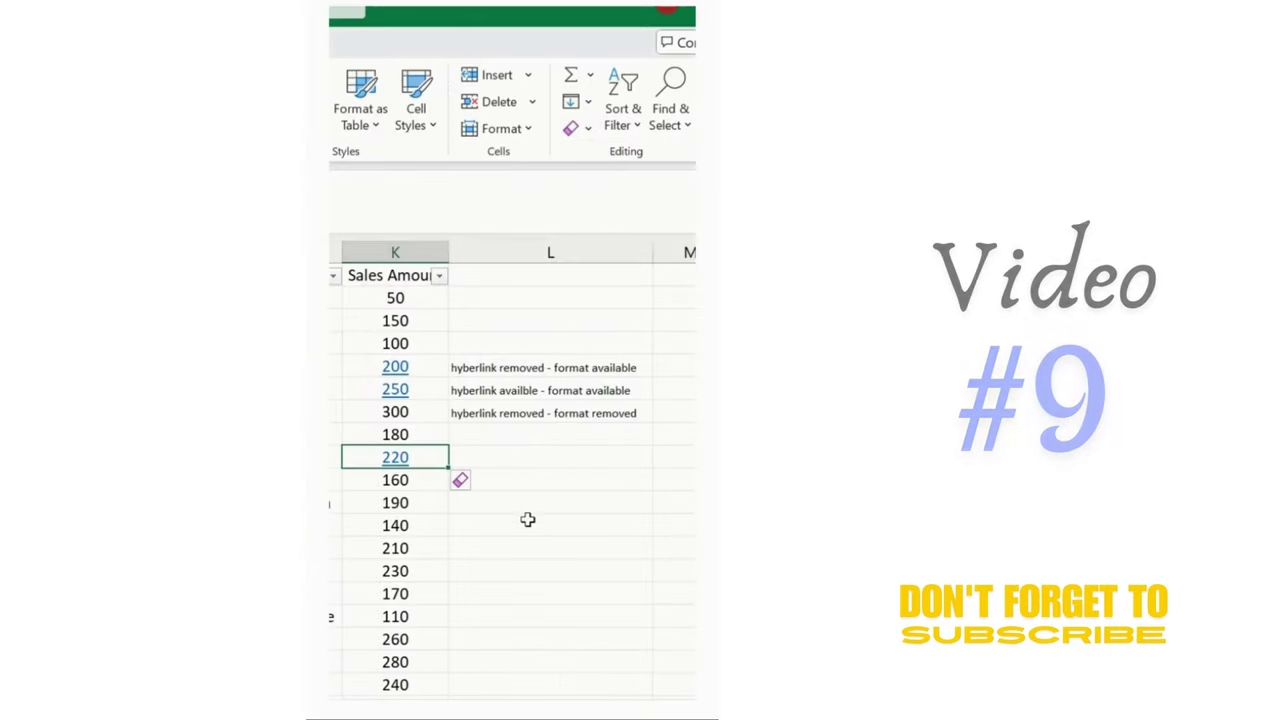
pyautogui.click(468, 484)
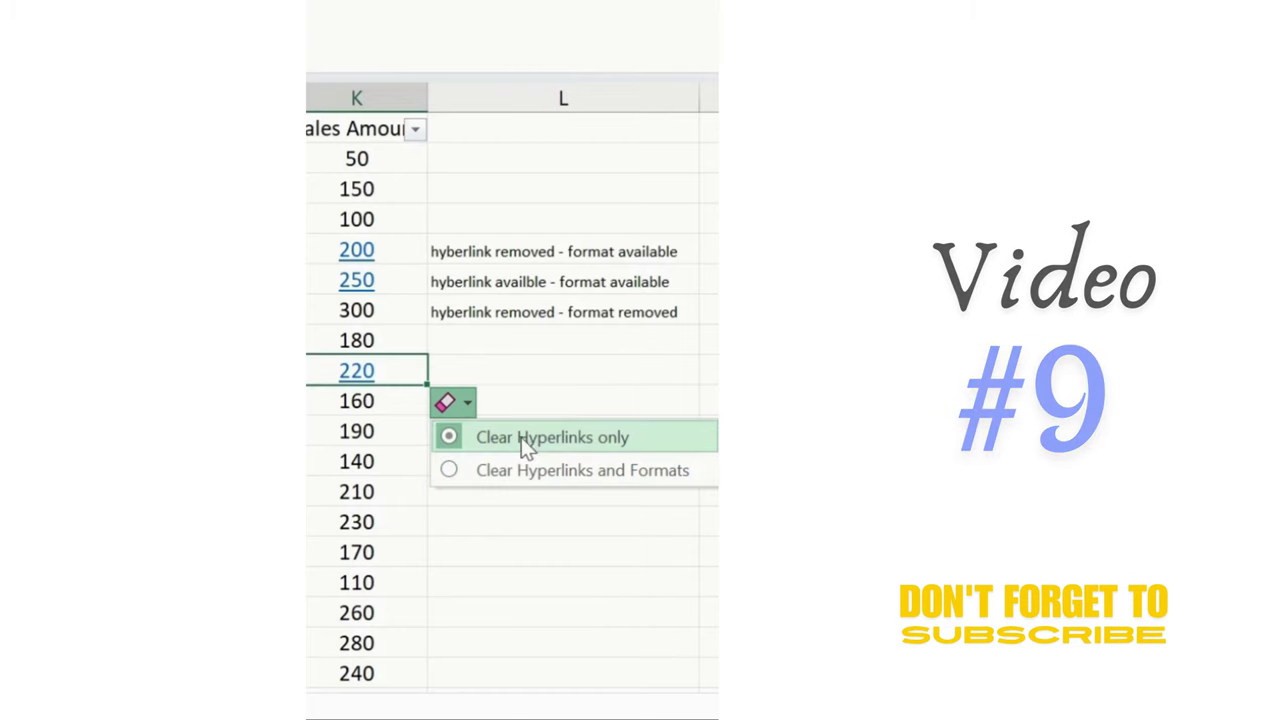
pyautogui.click(516, 439)
pyautogui.click(497, 348)
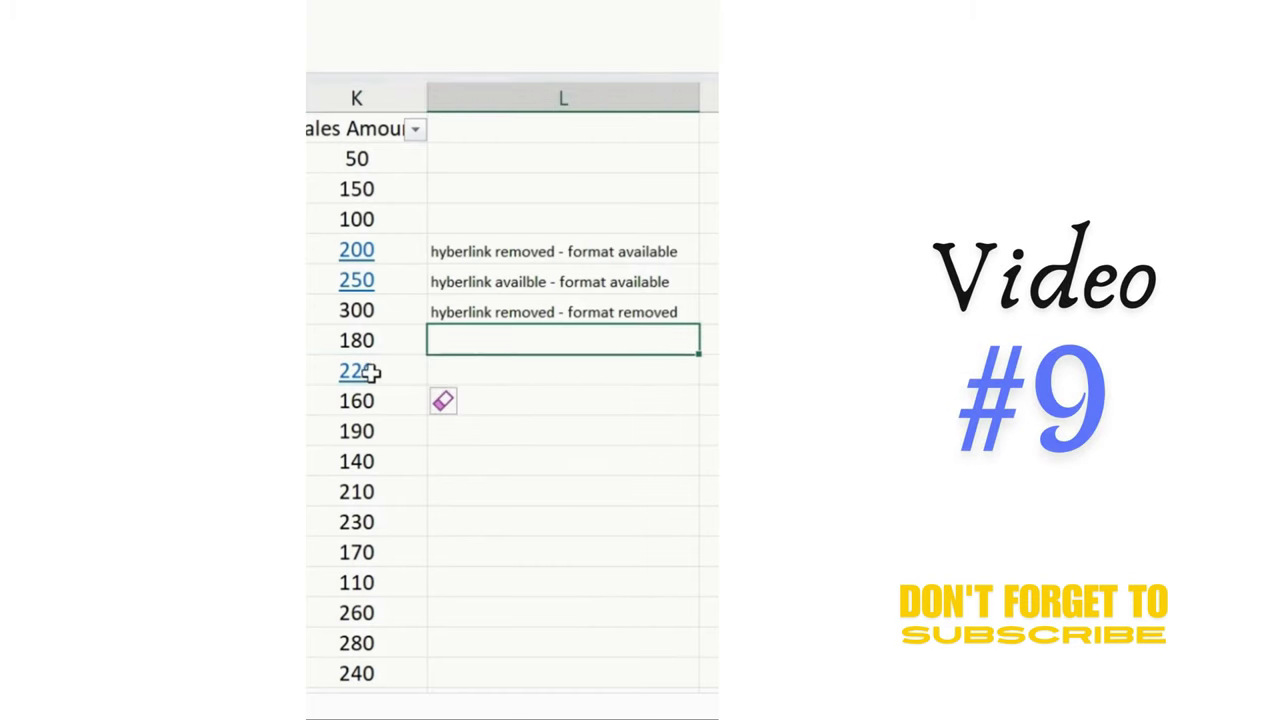
# Clear both the hyperlink and its formatting from the 250 cell with the Clear Hyperlinks and Formats option
pyautogui.click(356, 280)
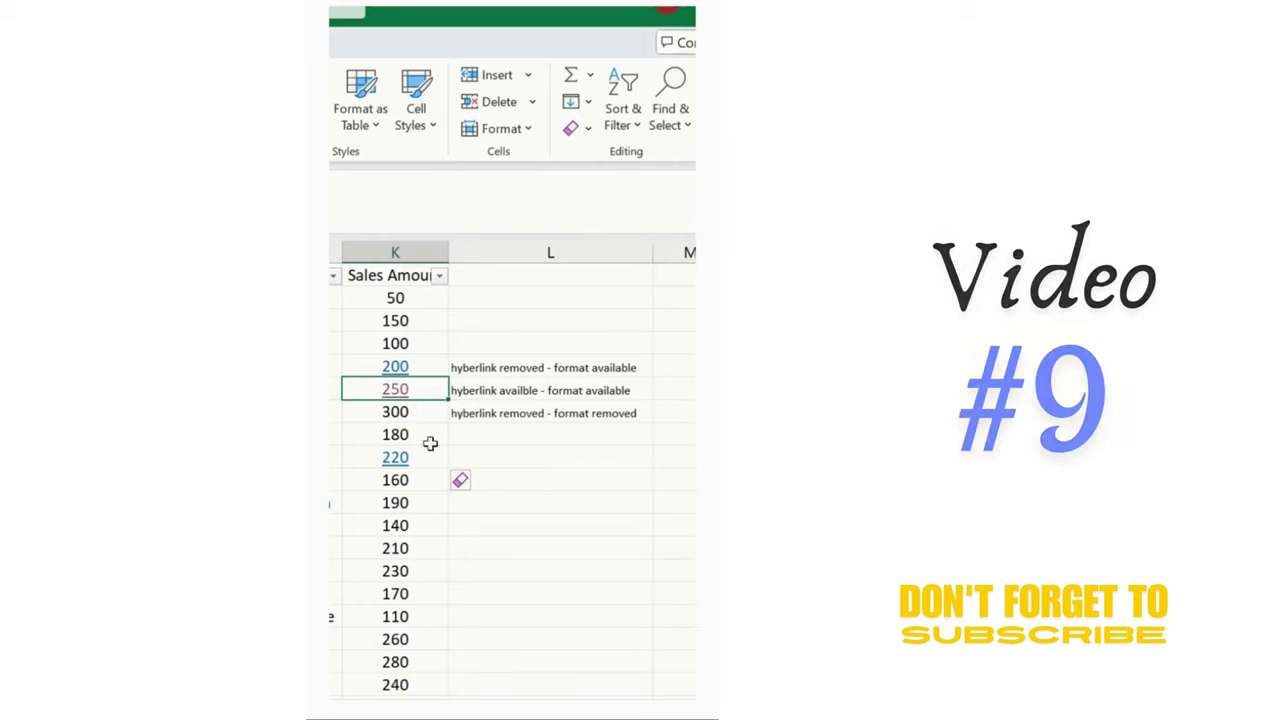
pyautogui.click(588, 134)
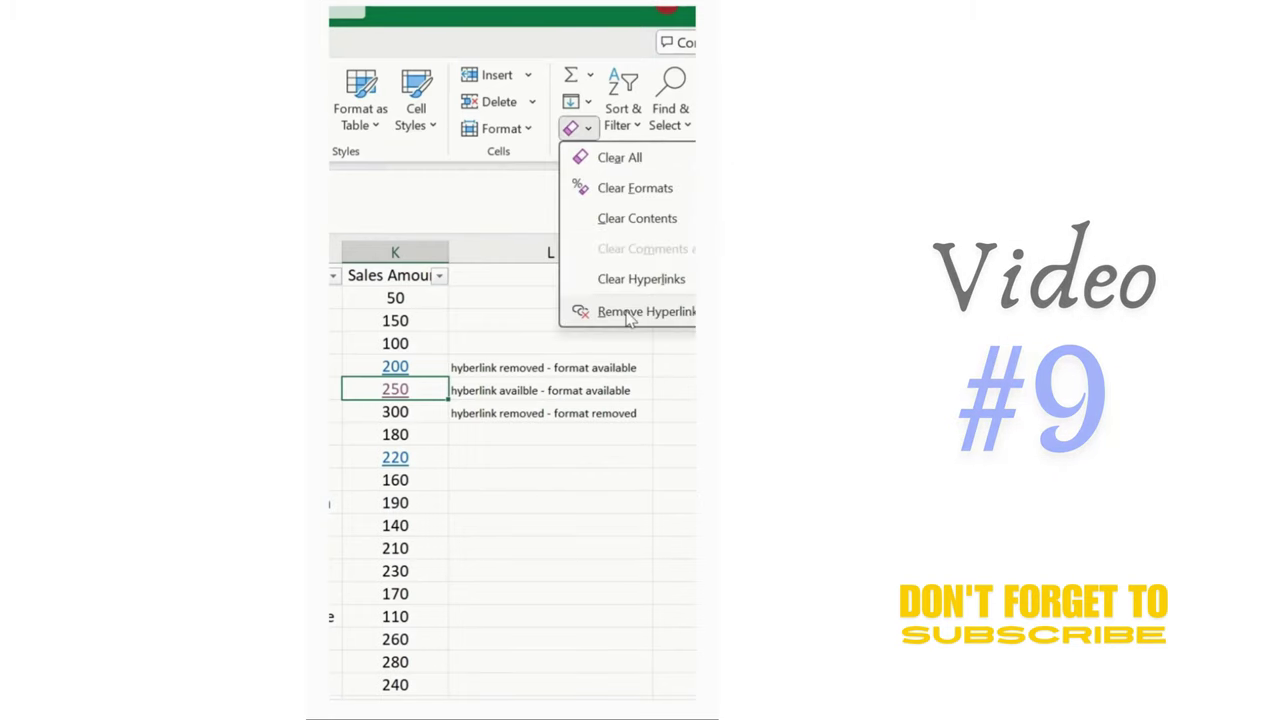
pyautogui.click(636, 282)
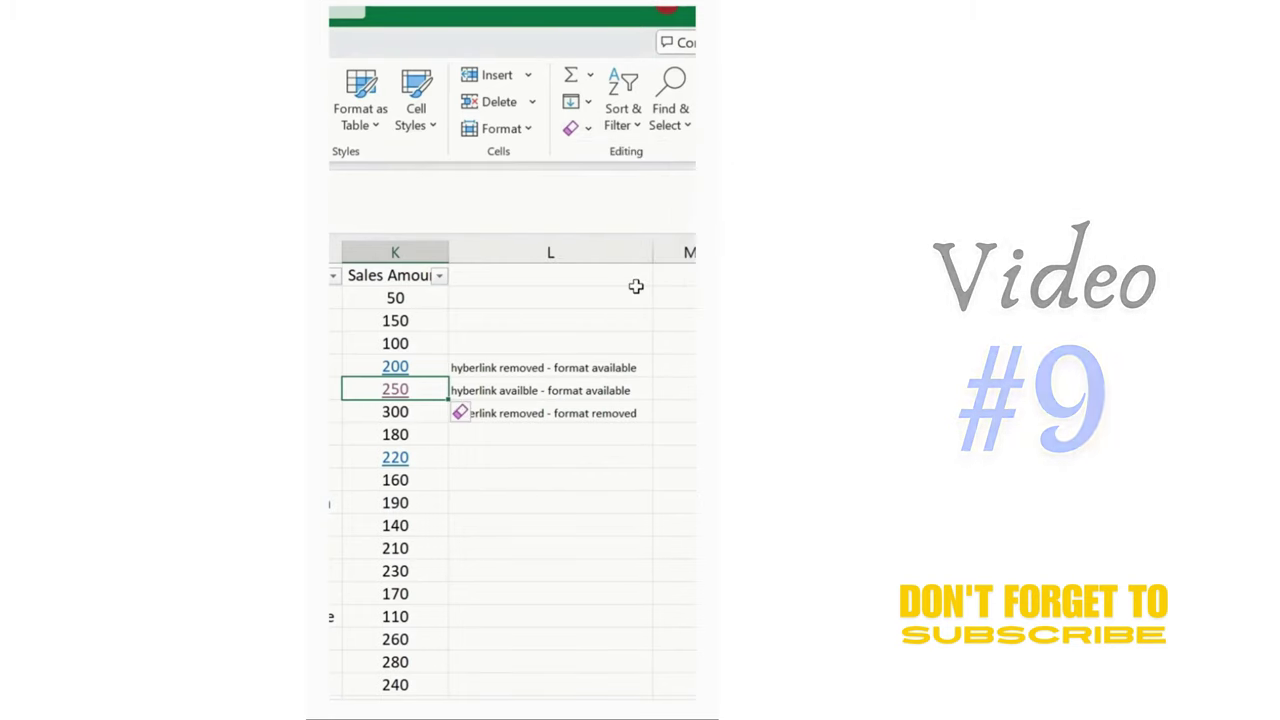
pyautogui.click(464, 413)
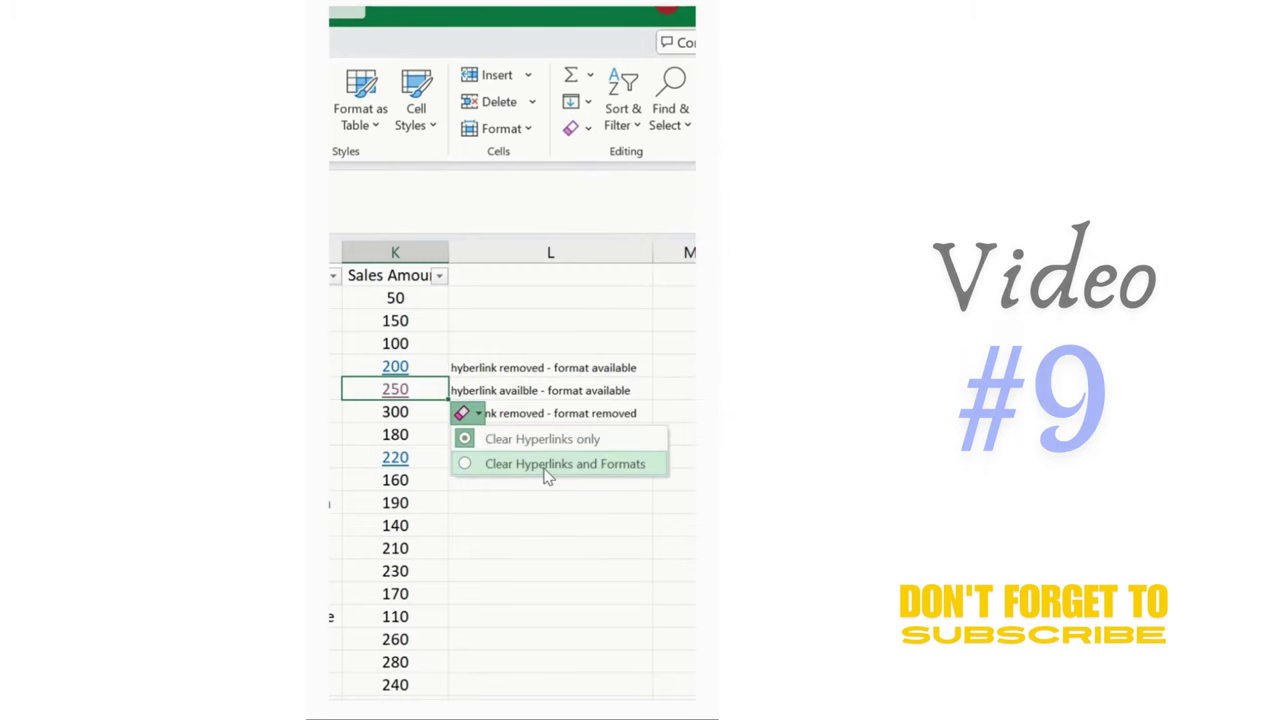
pyautogui.click(548, 466)
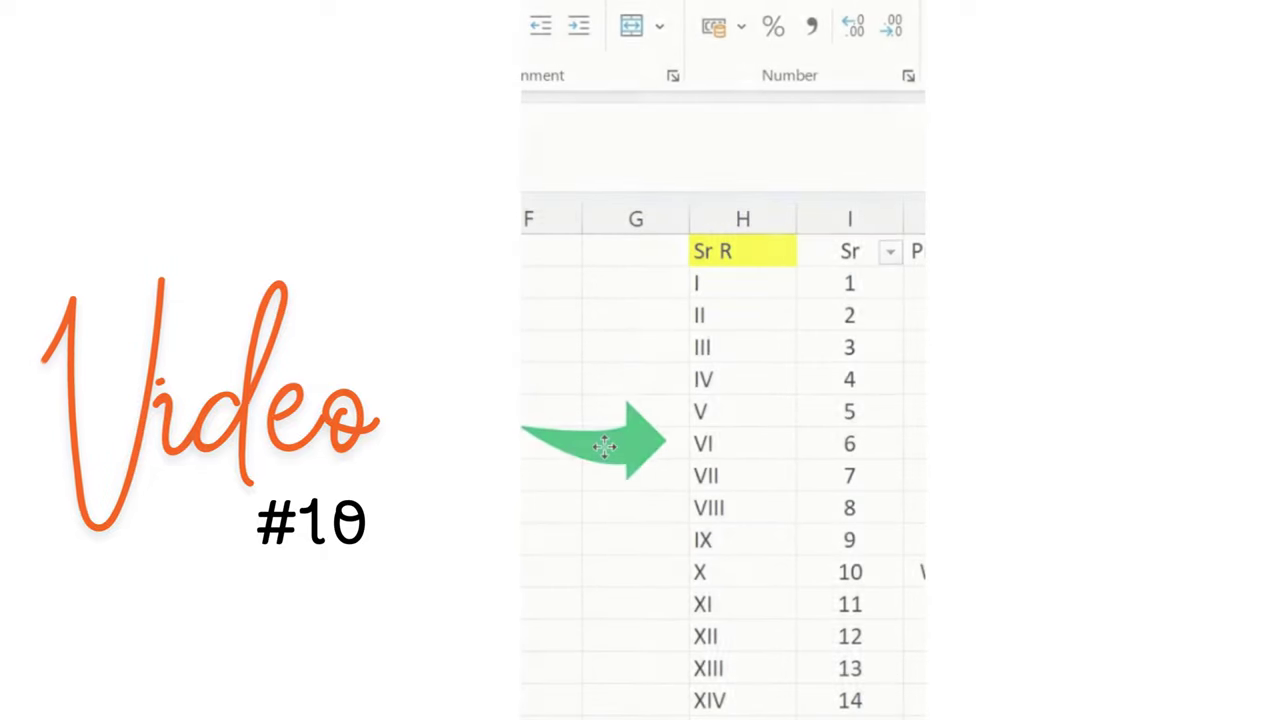
# Delete the green arrow graphic beside the Sr R column
pyautogui.moveTo(602, 564); pyautogui.dragTo(602, 568)
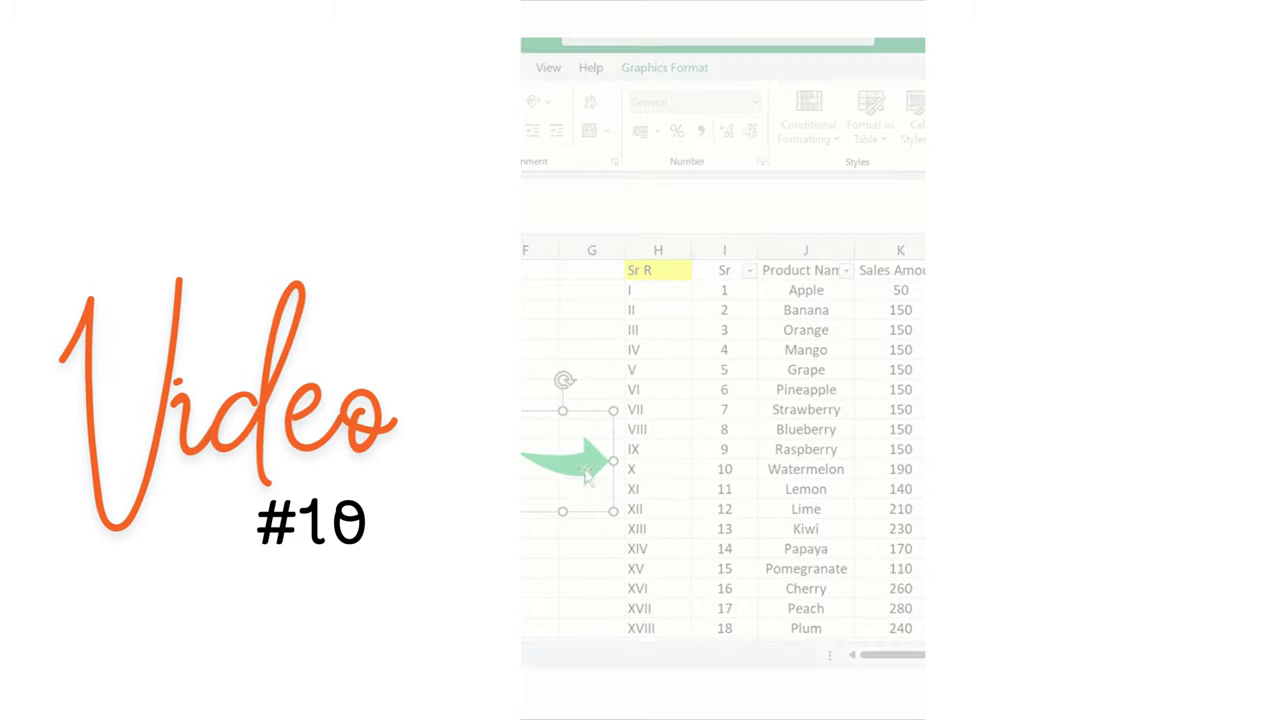
pyautogui.moveTo(586, 471); pyautogui.dragTo(576, 333)
pyautogui.press('Delete')
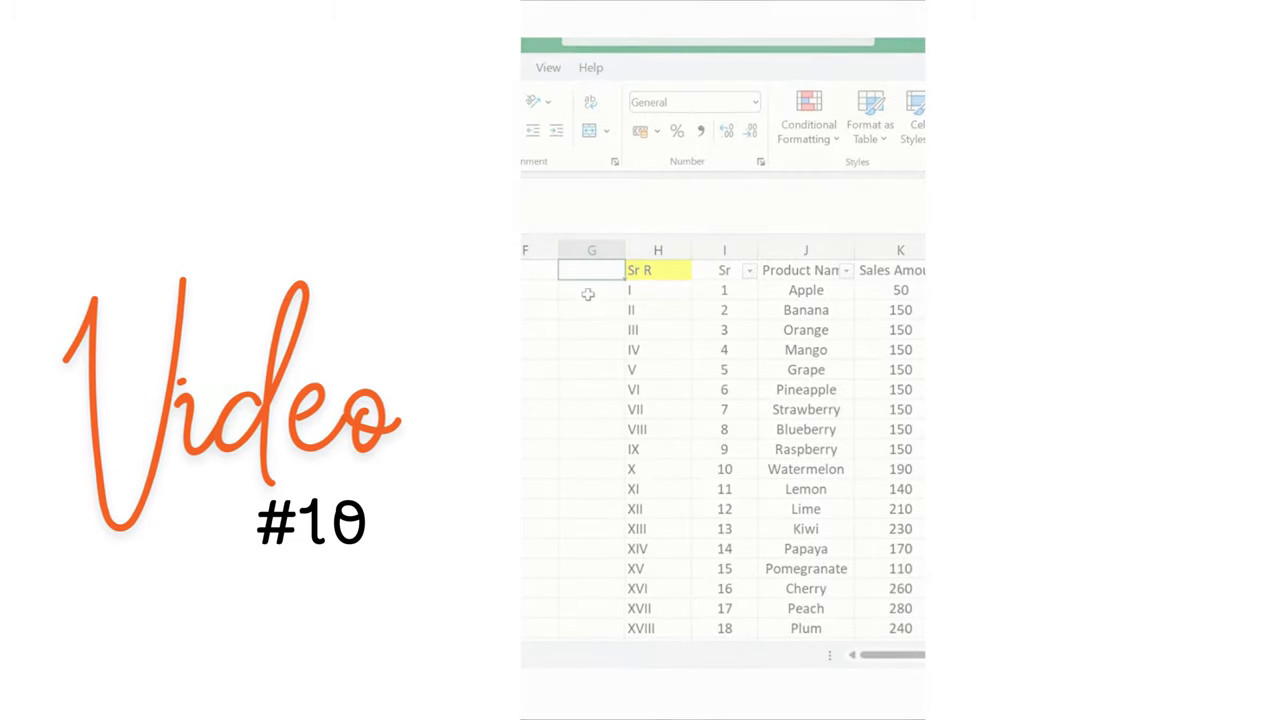
# Enter a ROMAN formula in G2 to convert the first Sr number and fill it down column G through the last data row
pyautogui.click(592, 290)
pyautogui.write('=rom')
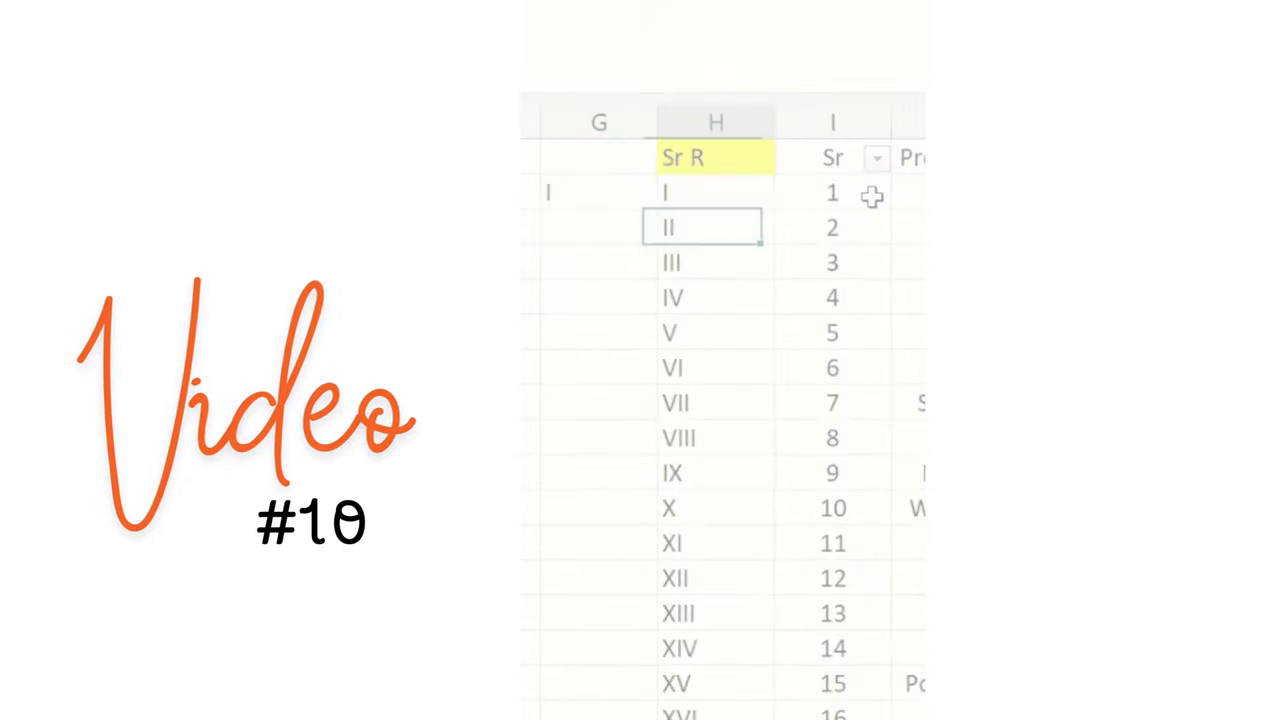
pyautogui.hotkey('ctrl', 'Down')
pyautogui.press('Left')
pyautogui.press('Left')
pyautogui.hotkey('ctrl', 'shift', 'Up')
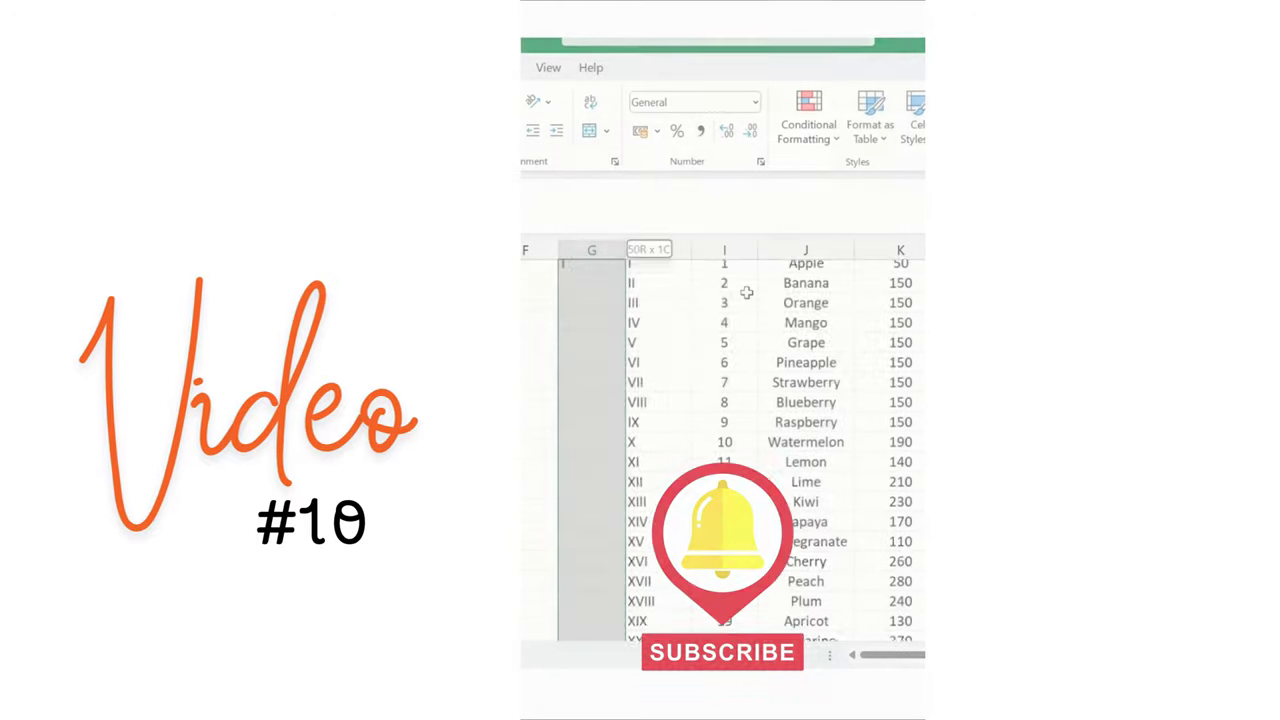
pyautogui.hotkey('ctrl', 'd')
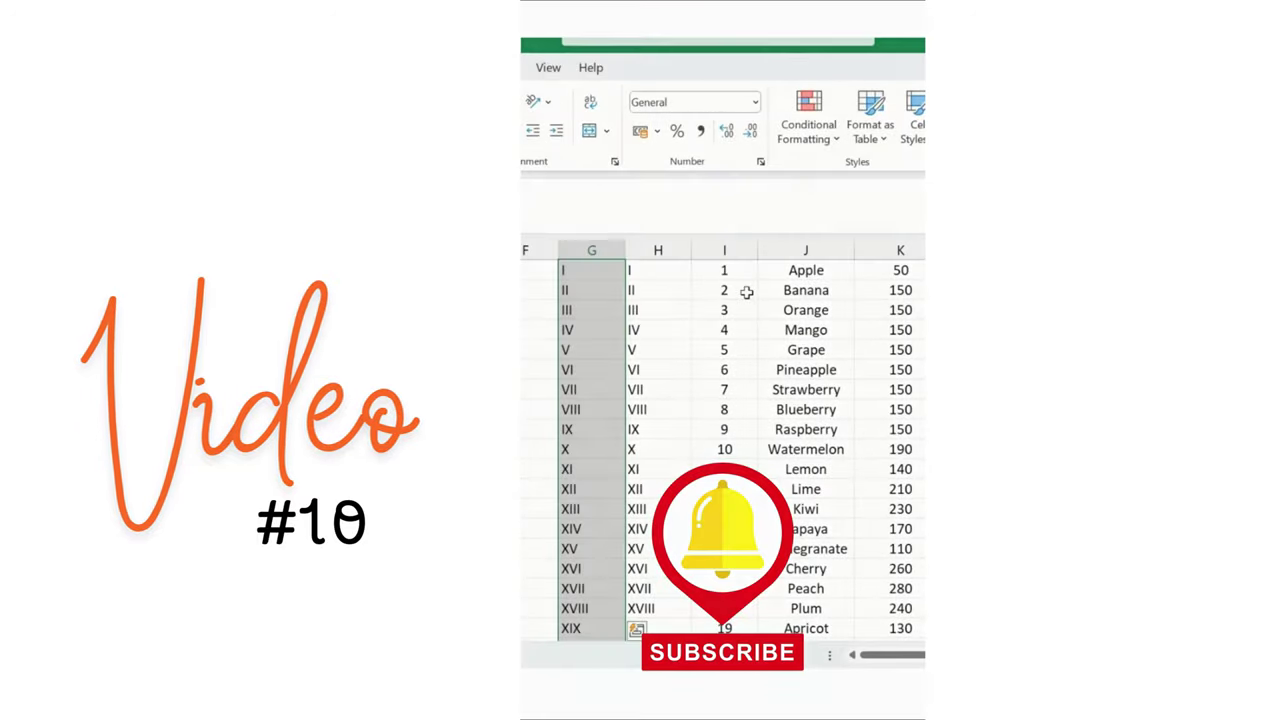
# Check the filled Roman numerals in column G against the existing Sr R column
pyautogui.hotkey('ctrl', 'Down')
pyautogui.press('Down')
pyautogui.press('Up')
pyautogui.press('Up')
pyautogui.hotkey('ctrl', 'Up')
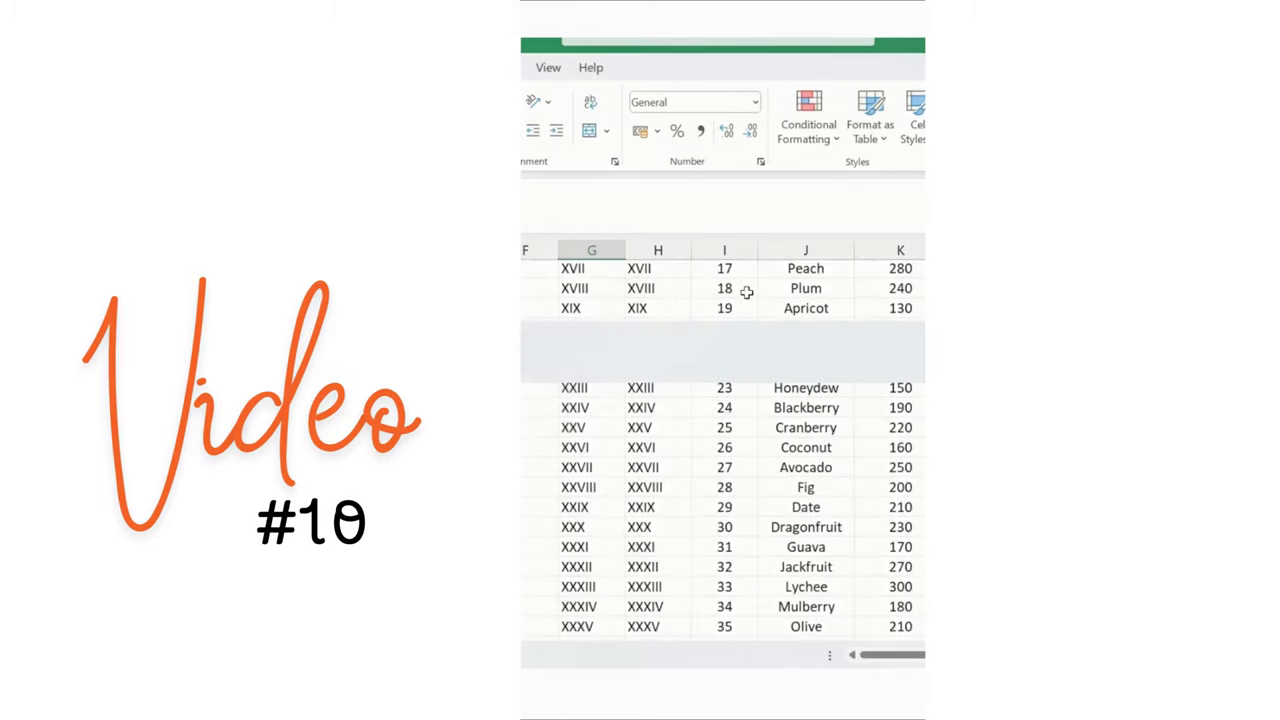
pyautogui.scroll(1, 746, 291)
pyautogui.press('Down')
pyautogui.press('Down')
pyautogui.press('Down')
pyautogui.press('Down')
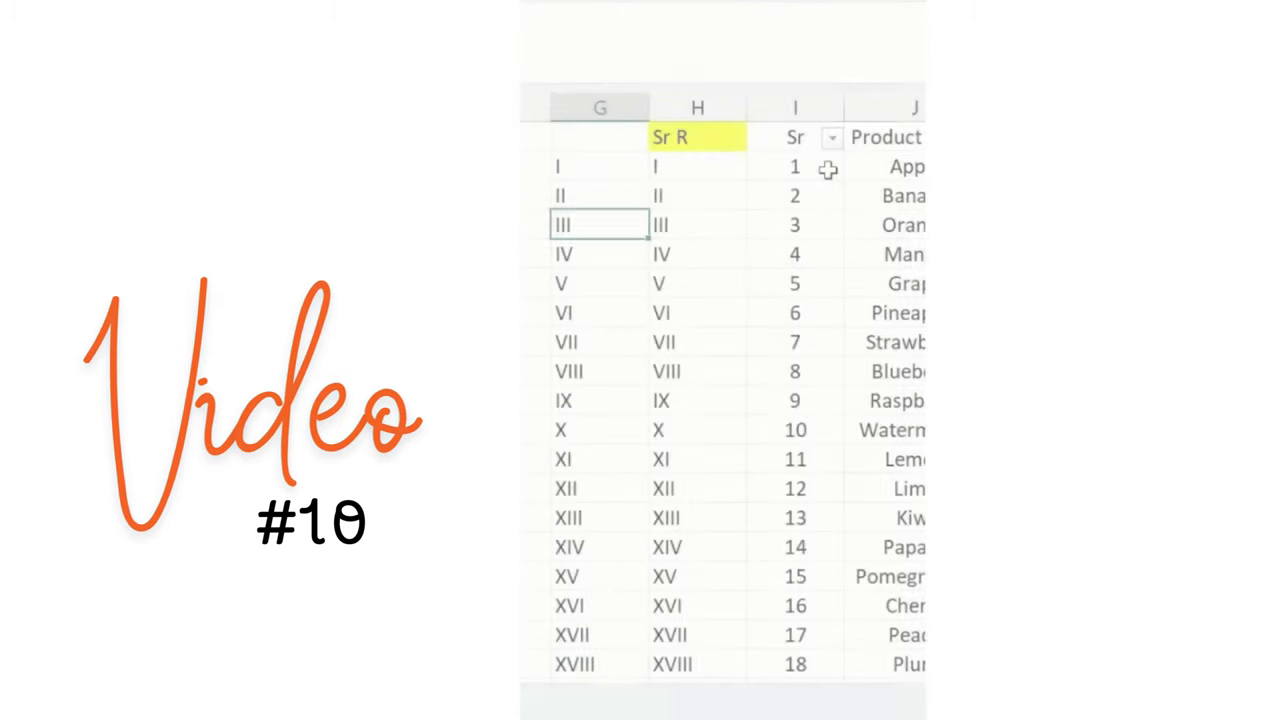
pyautogui.press('Down')
pyautogui.press('Down')
pyautogui.press('Down')
pyautogui.press('Down')
pyautogui.press('Down')
pyautogui.press('Down')
pyautogui.press('Down')
pyautogui.press('Down')
pyautogui.press('Down')
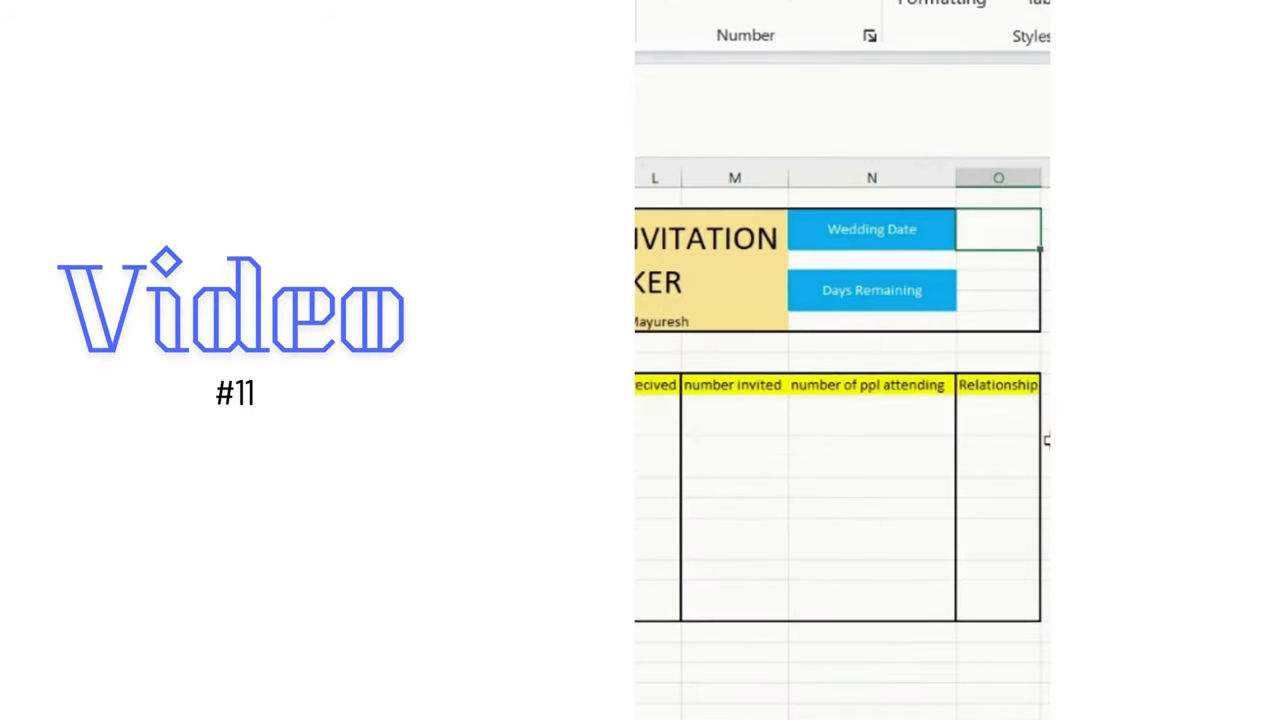
# Enter =TODAY()+365 as the Wedding Date in the wedding invitation tracker
pyautogui.write('=today()')
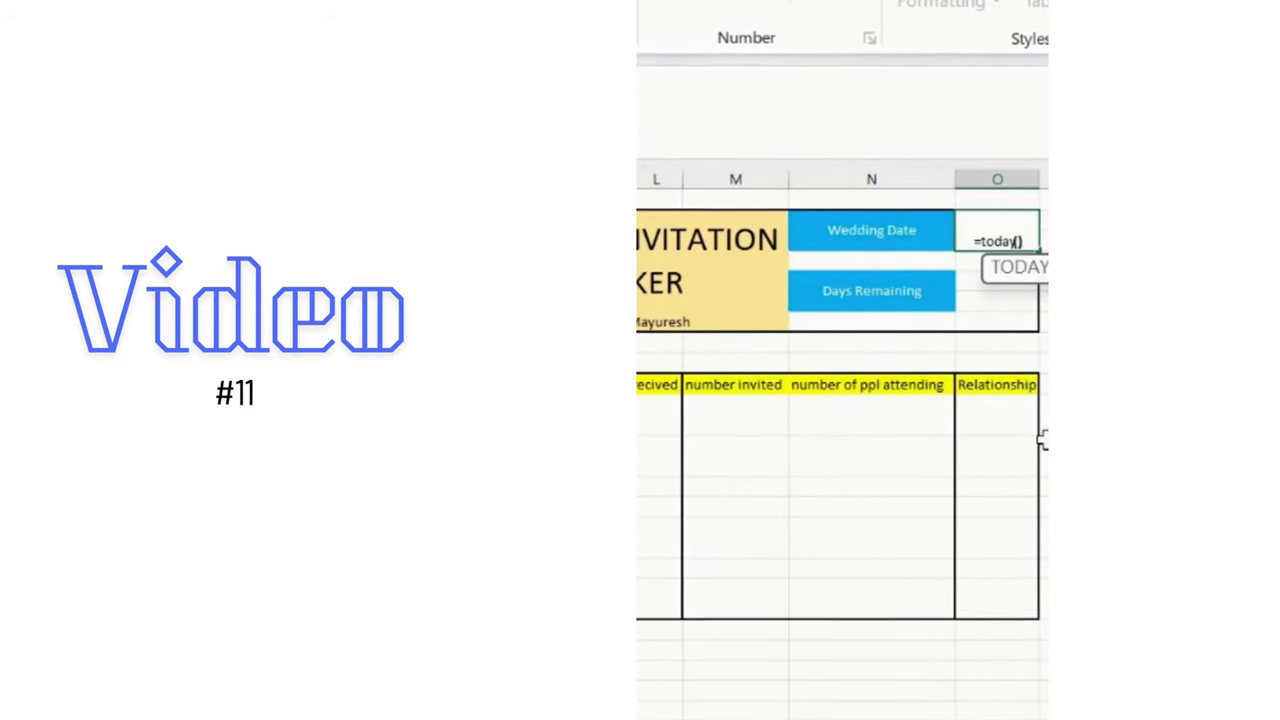
pyautogui.write('+')
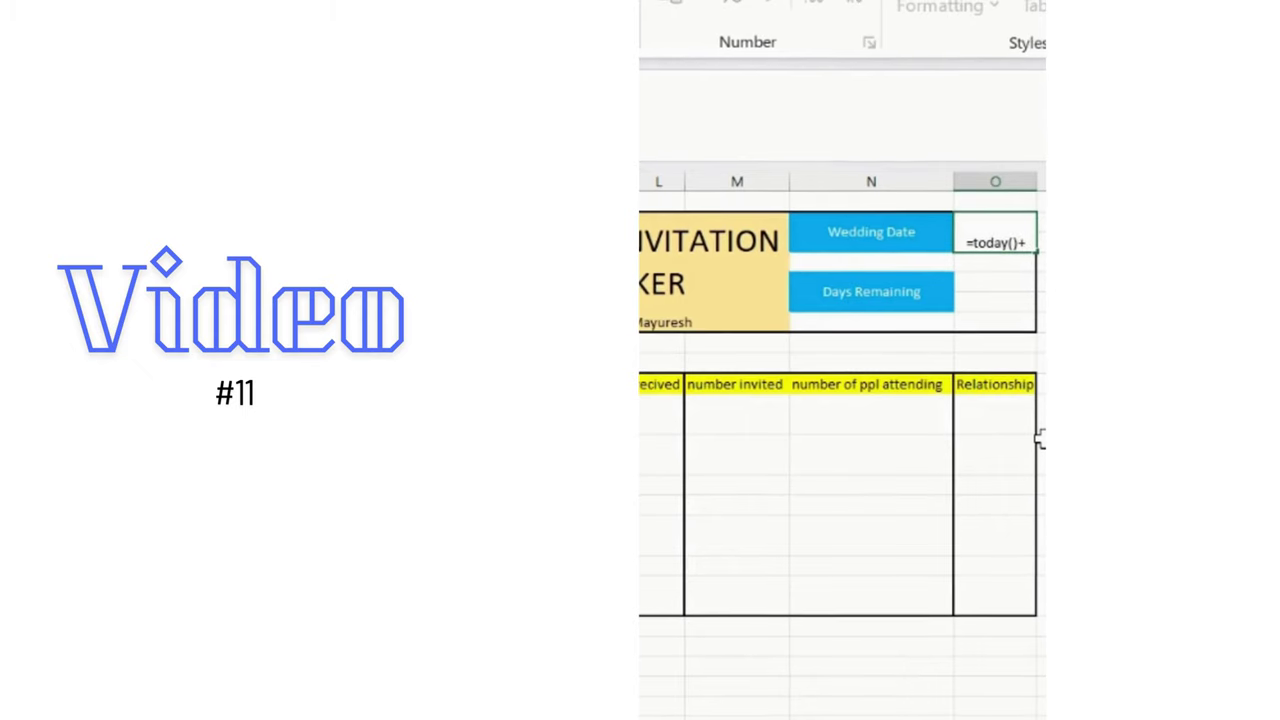
pyautogui.write('365')
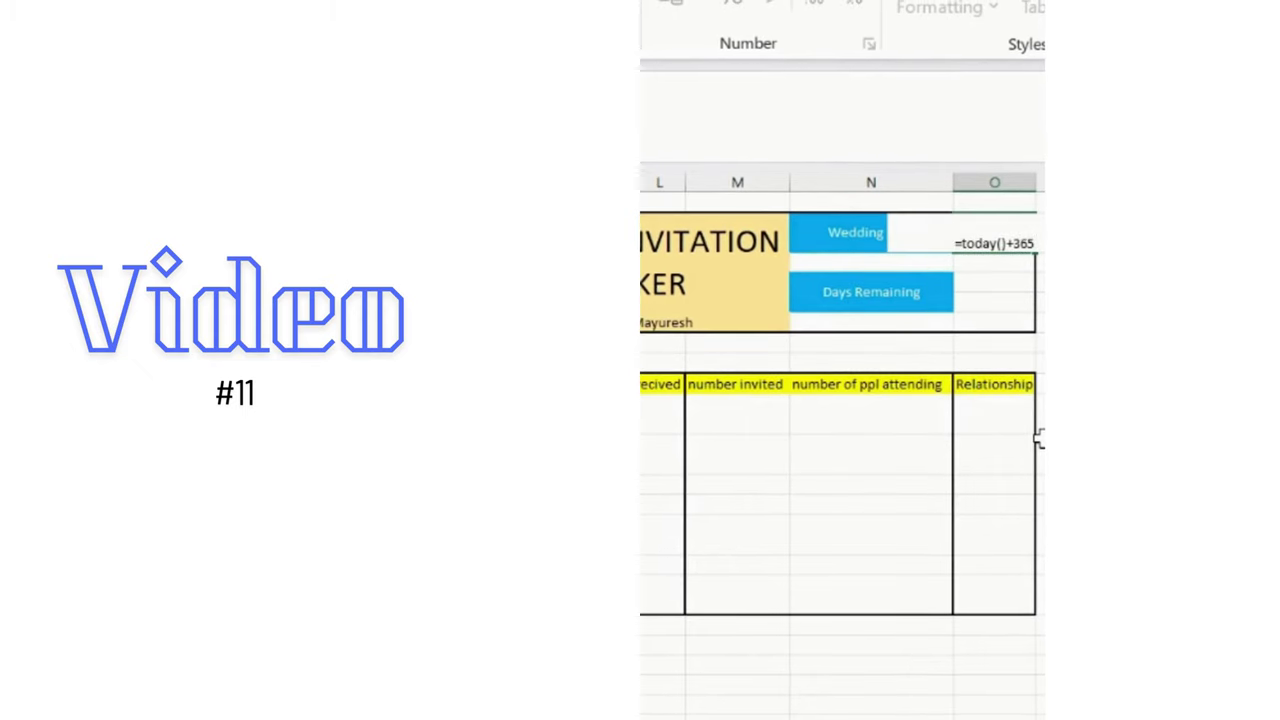
pyautogui.press('Return')
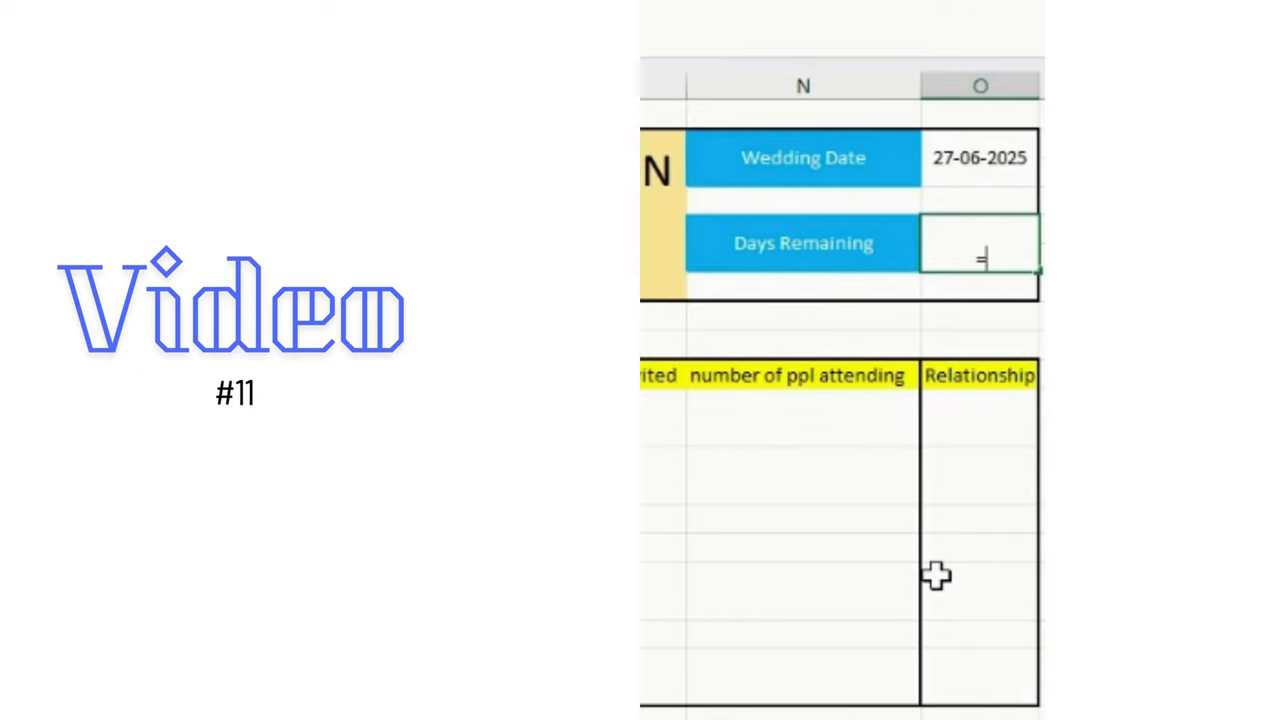
# Calculate Days Remaining with =O2-TODAY() and apply the Number format to the cell
pyautogui.press('Up')
pyautogui.press('Up')
pyautogui.write('-')
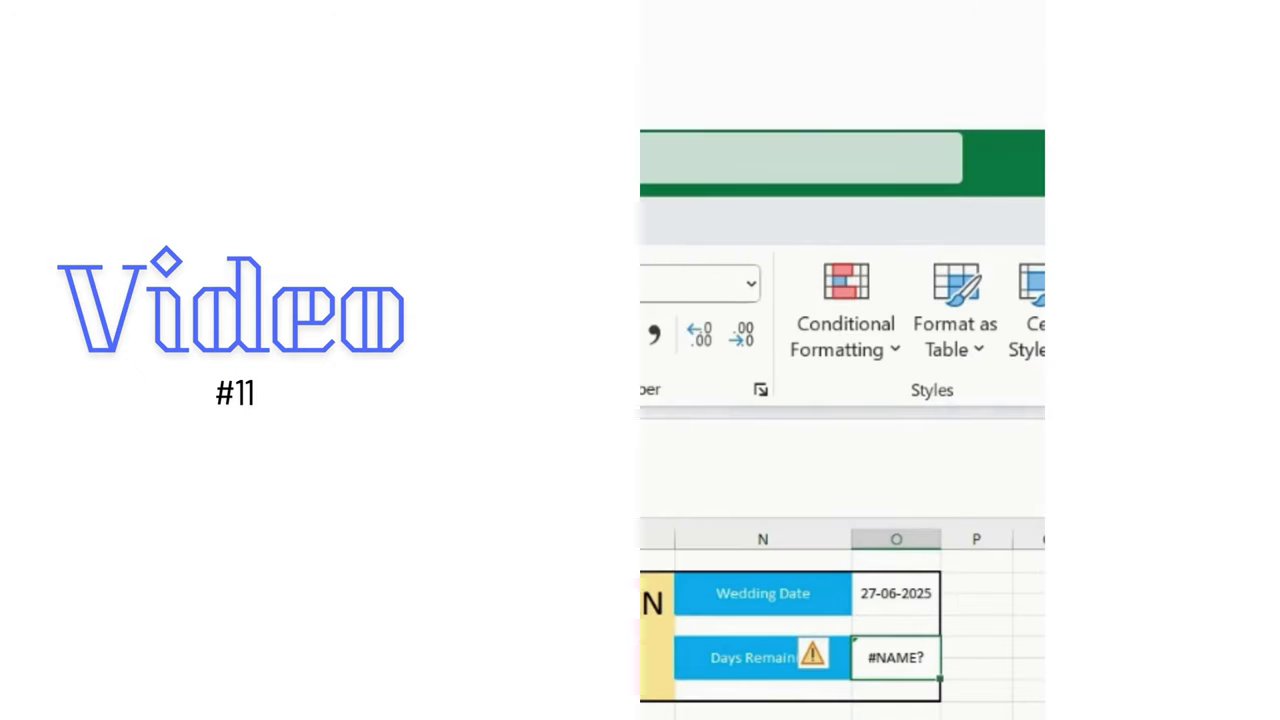
pyautogui.press('F2')
pyautogui.write('(')
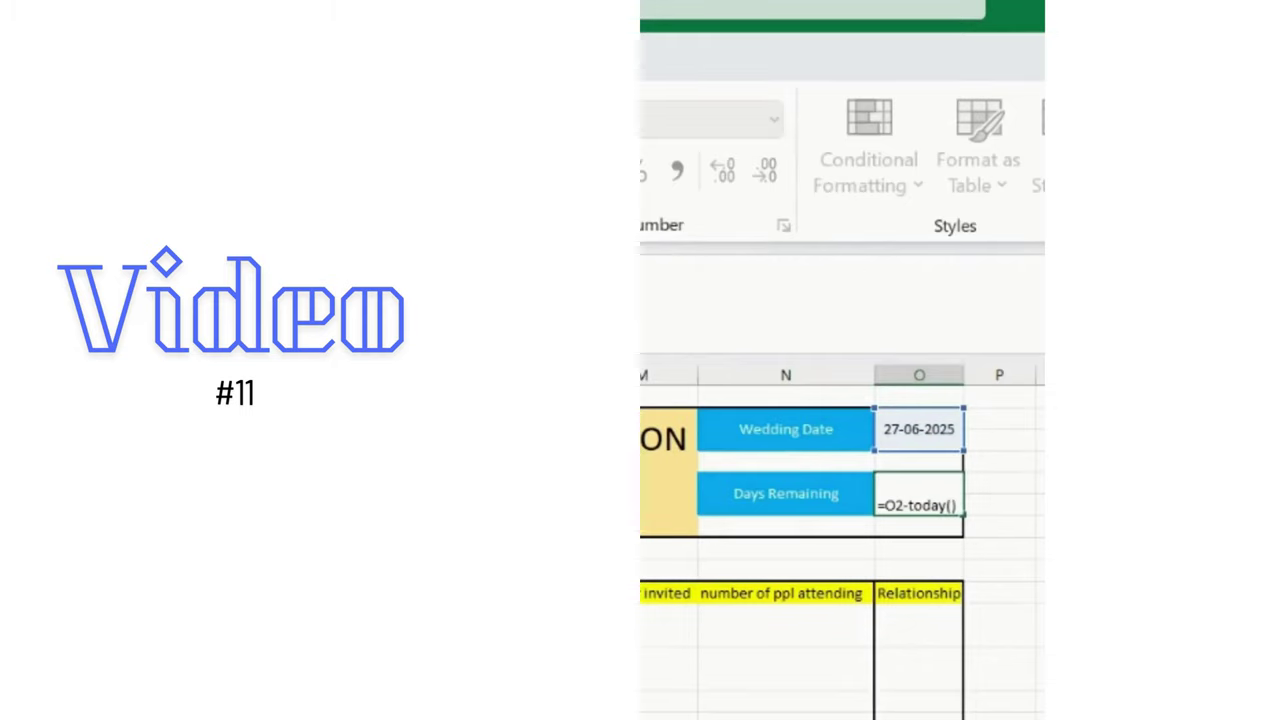
pyautogui.press('Return')
pyautogui.press('Up')
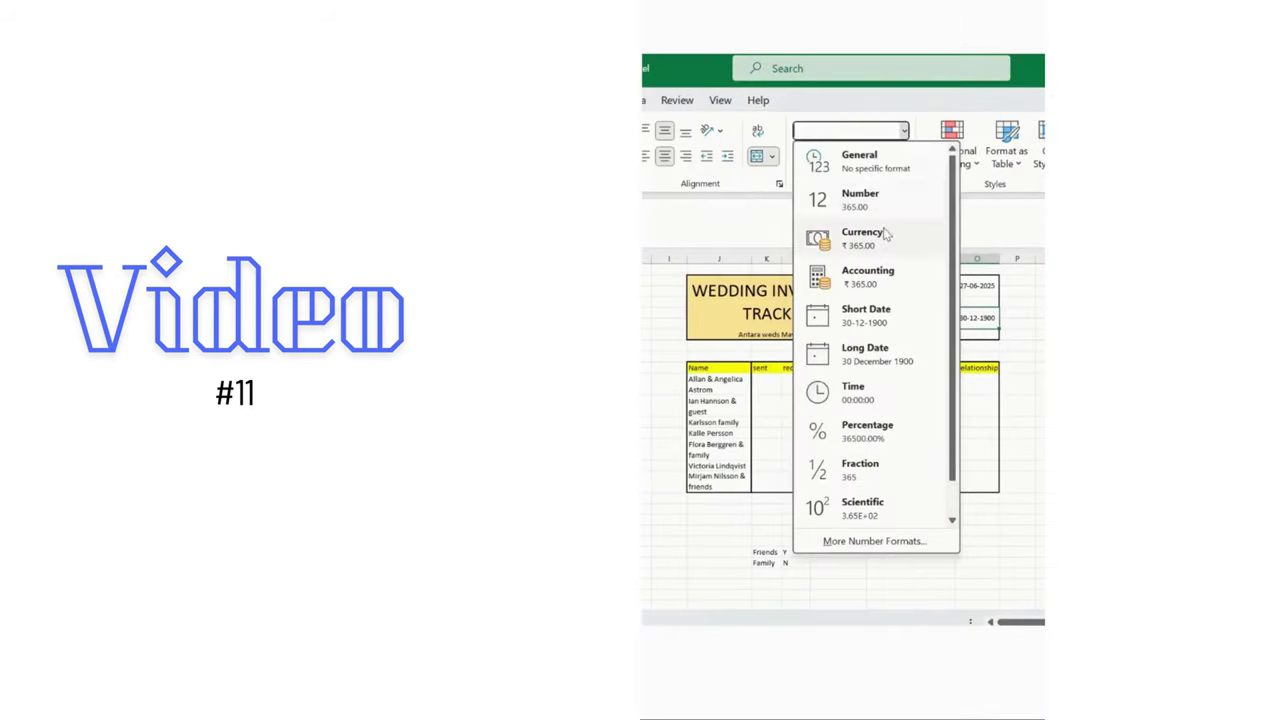
pyautogui.click(850, 210)
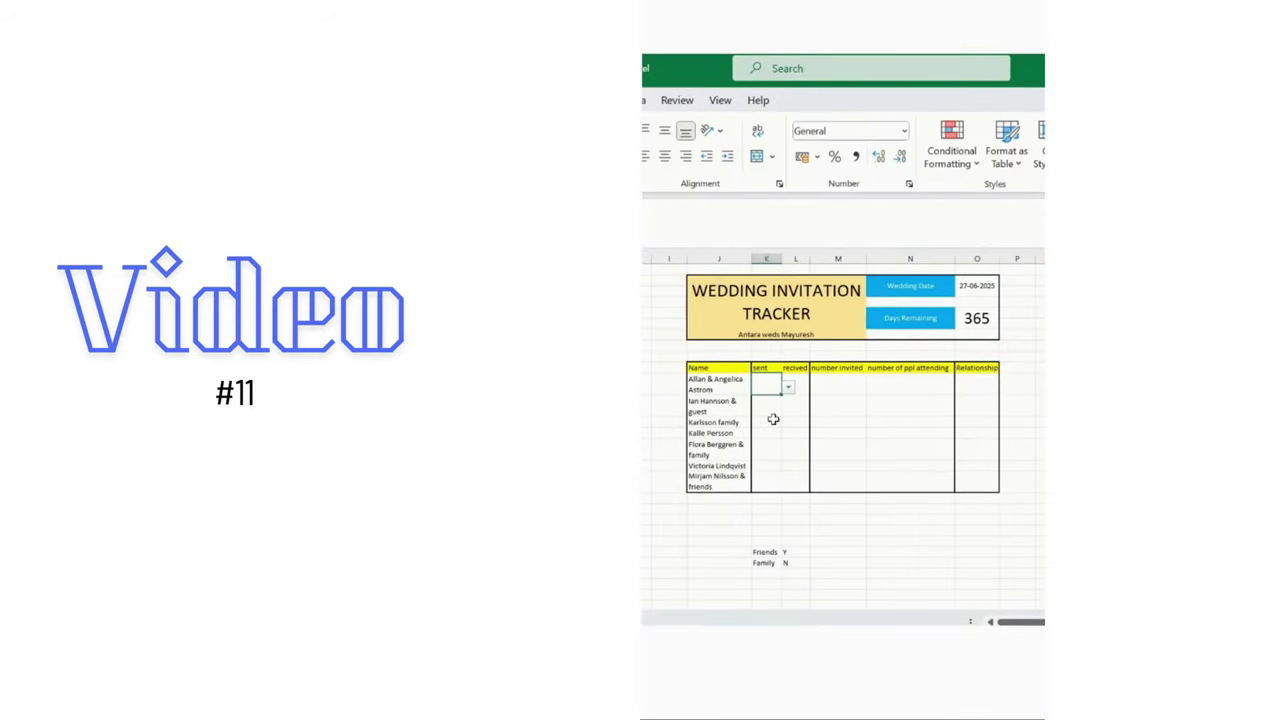
pyautogui.moveTo(769, 551); pyautogui.dragTo(801, 561)
pyautogui.click(771, 376)
pyautogui.click(709, 380)
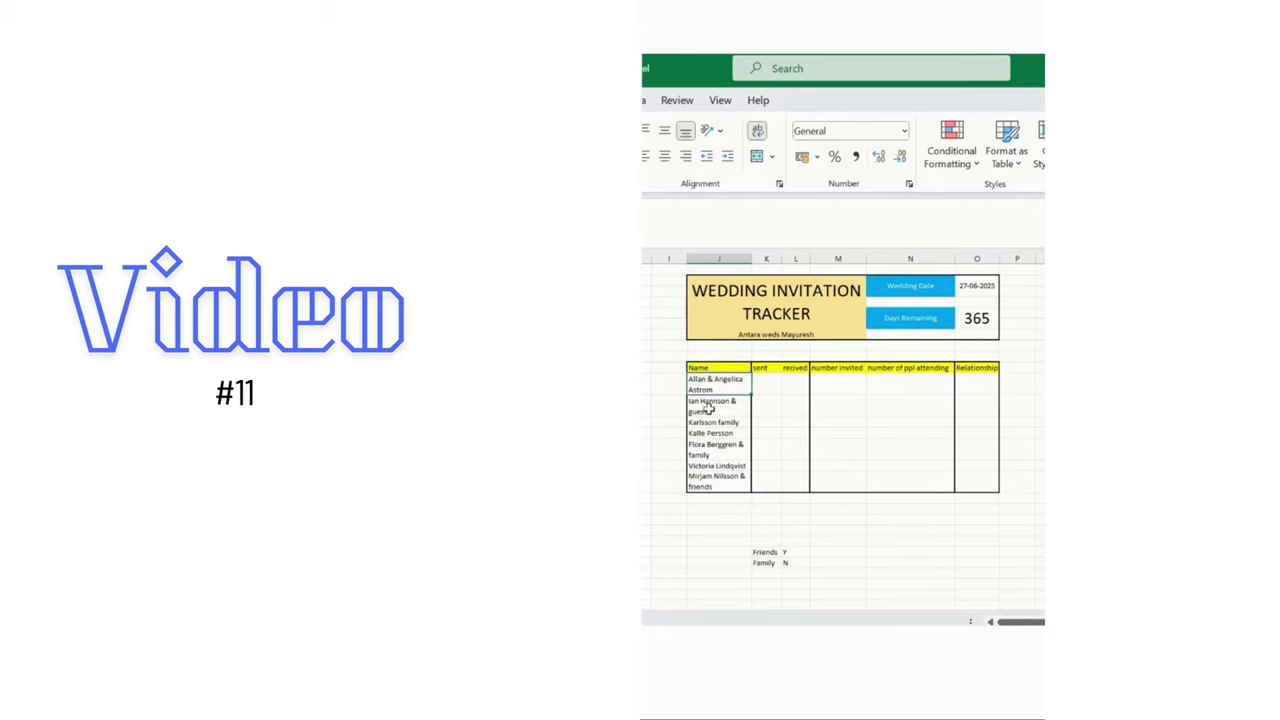
# For the first guest row, choose Y for the sent status and N for the received status
pyautogui.click(761, 382)
pyautogui.click(788, 387)
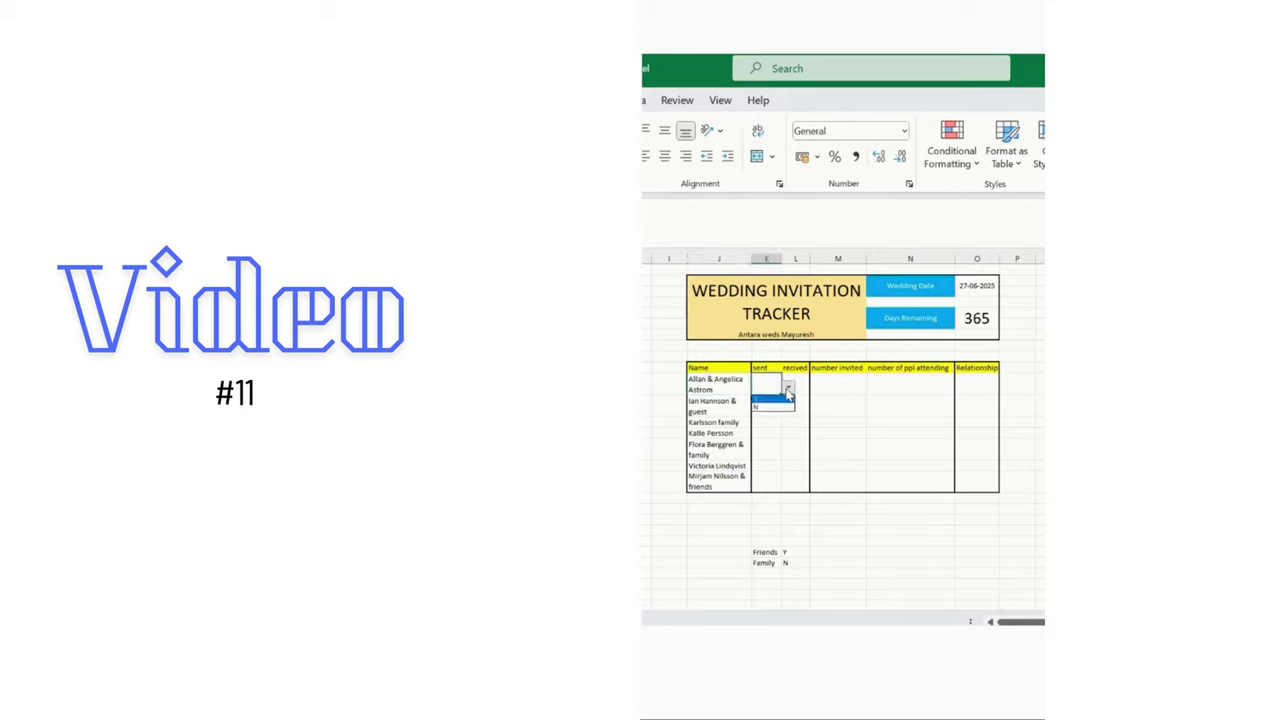
pyautogui.click(770, 396)
pyautogui.click(800, 388)
pyautogui.click(817, 389)
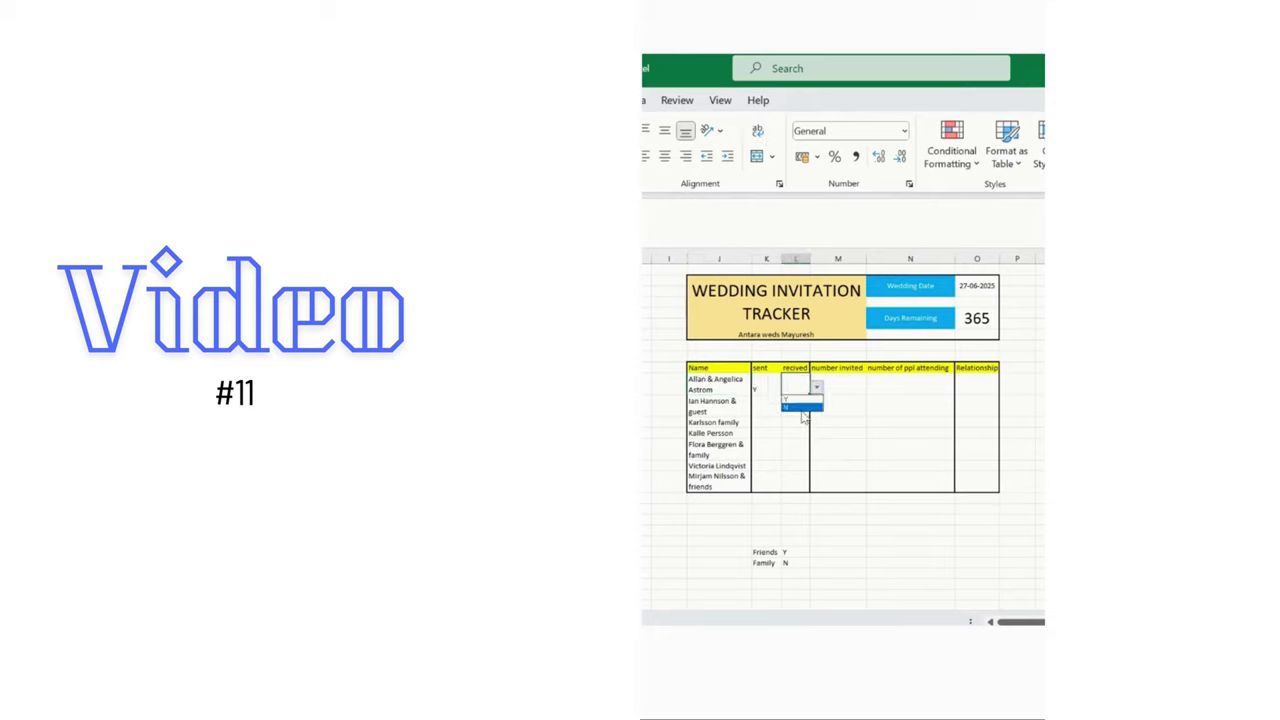
pyautogui.click(800, 405)
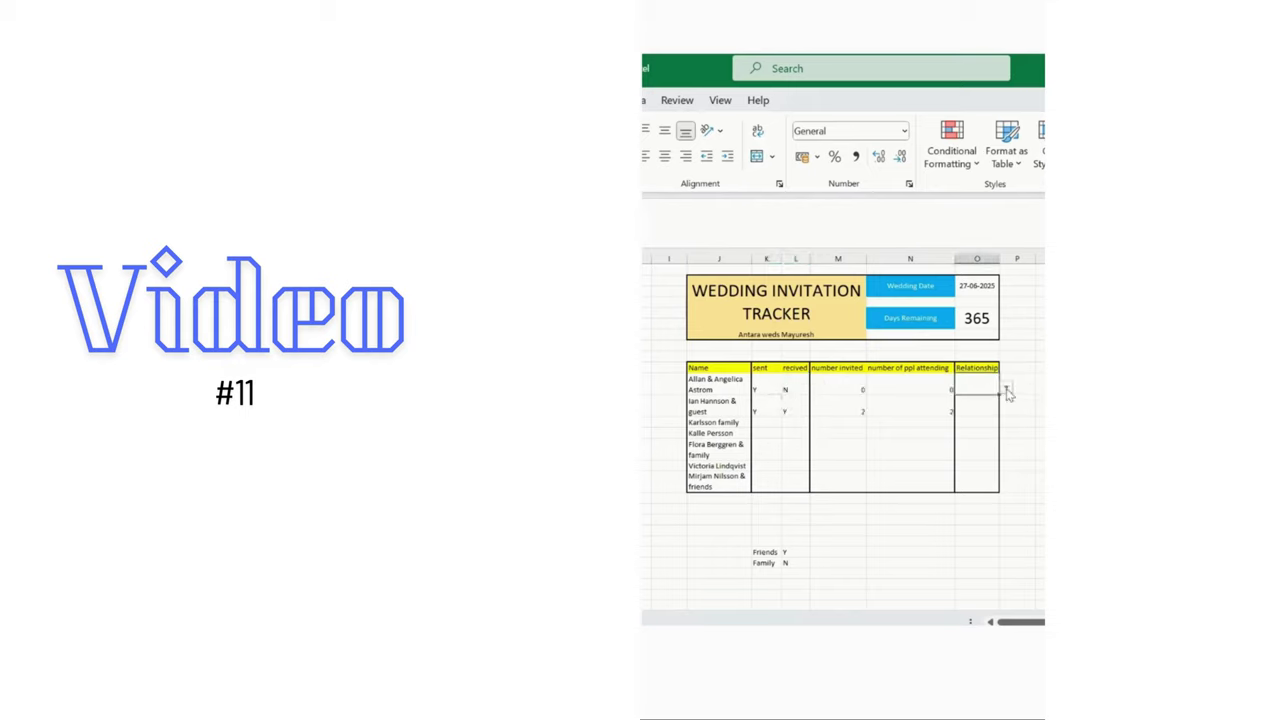
# Set the Relationship to Friends for the first guest row and Family for the second guest row
pyautogui.click(1006, 388)
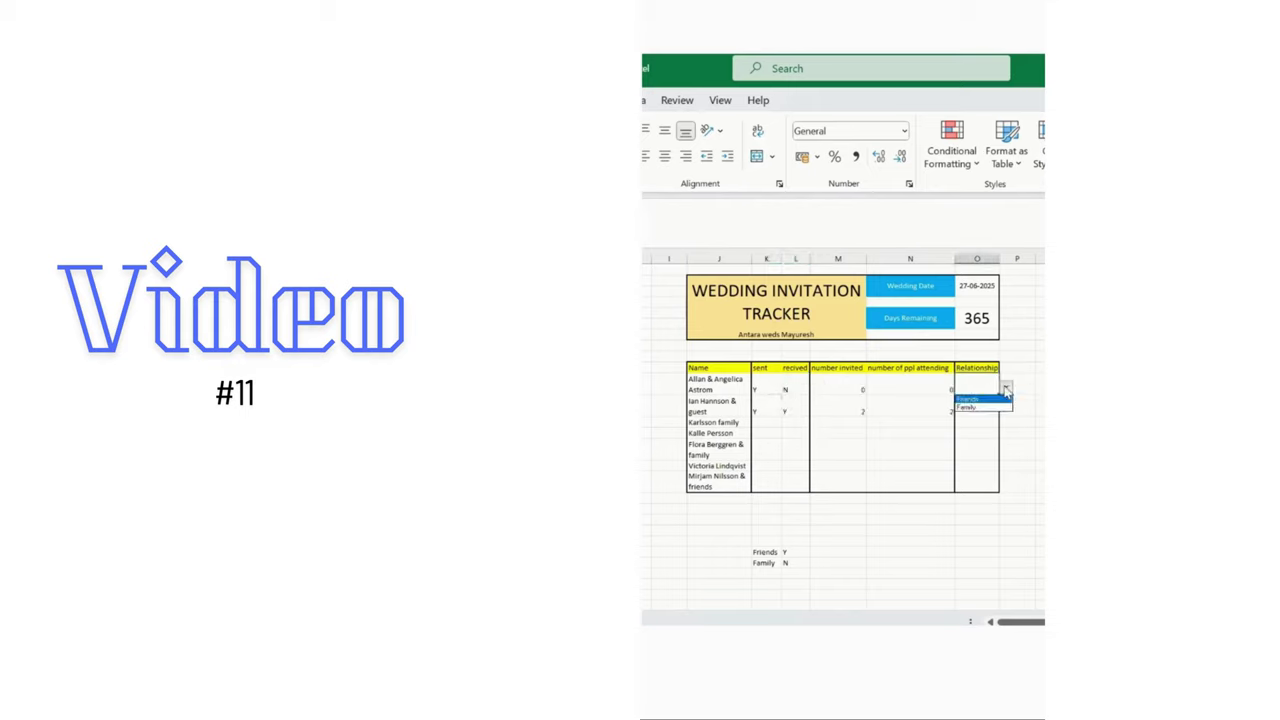
pyautogui.click(986, 401)
pyautogui.click(971, 409)
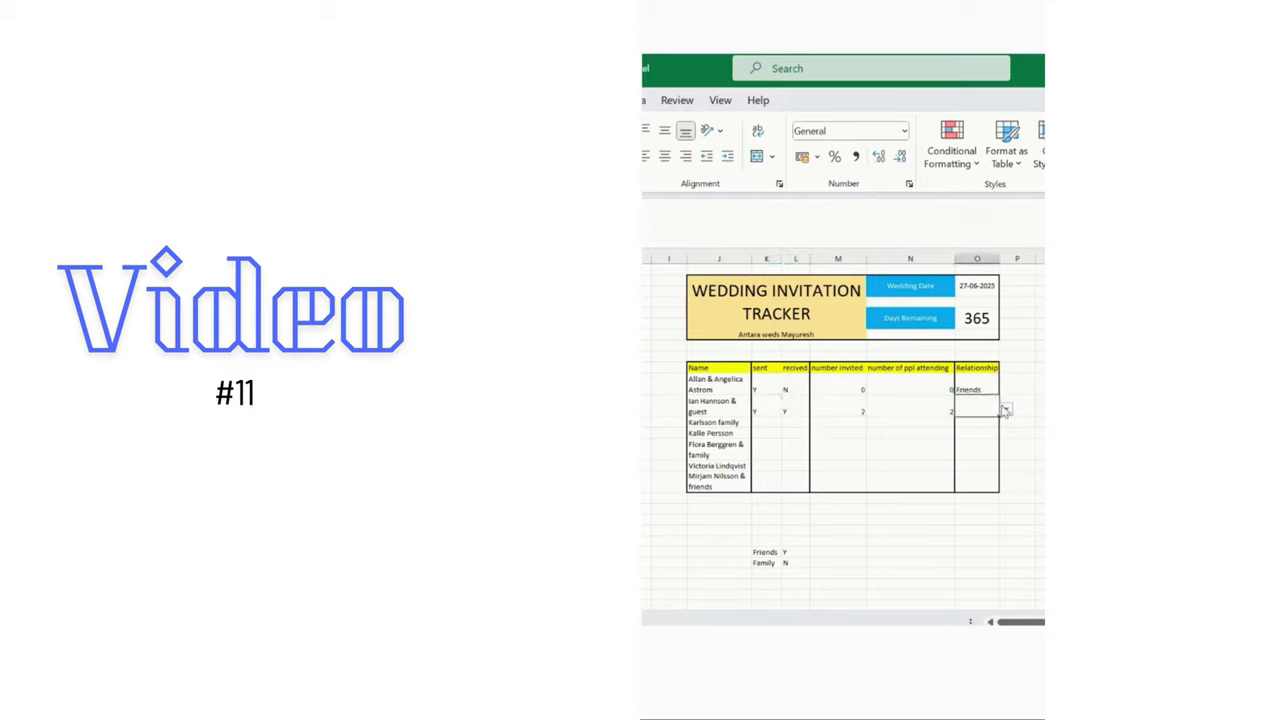
pyautogui.click(1005, 410)
pyautogui.click(982, 430)
pyautogui.click(878, 423)
pyautogui.click(782, 409)
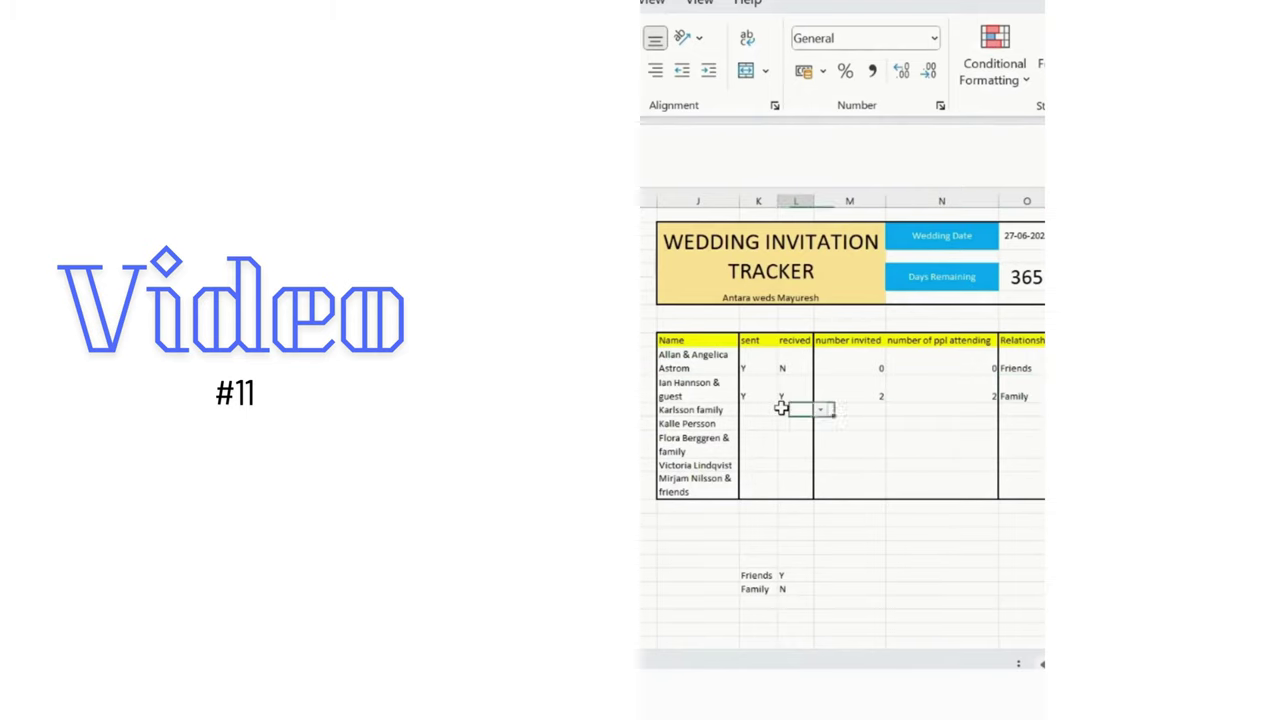
pyautogui.click(754, 393)
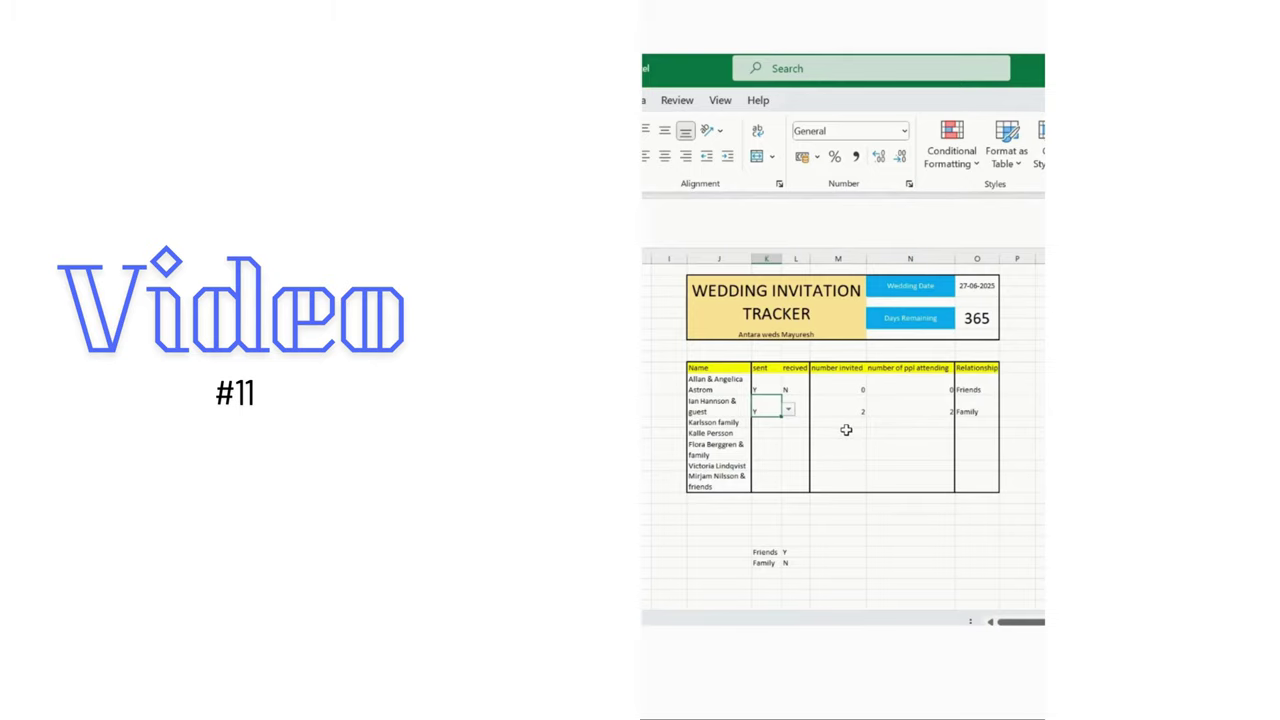
pyautogui.moveTo(766, 370); pyautogui.dragTo(846, 451)
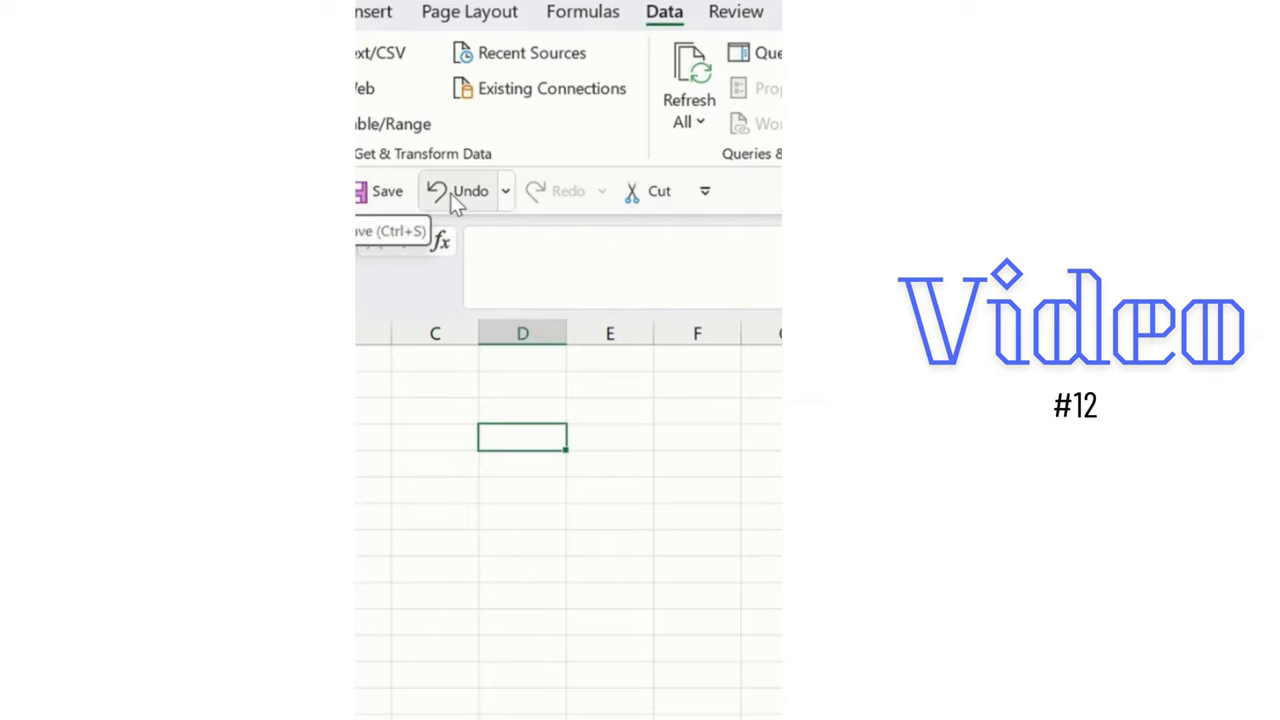
# Customize the Quick Access Toolbar by adding the Conditional Formatting and Custom Sort commands to its list
pyautogui.rightClick(579, 181)
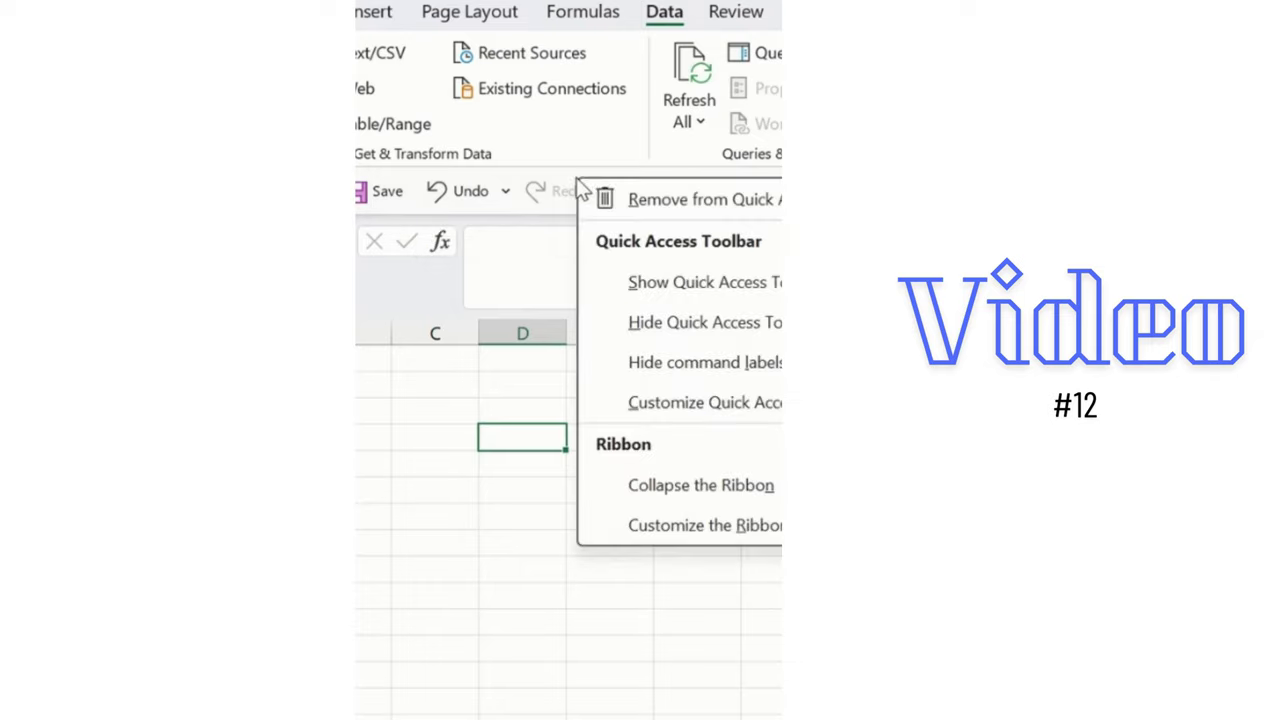
pyautogui.click(765, 403)
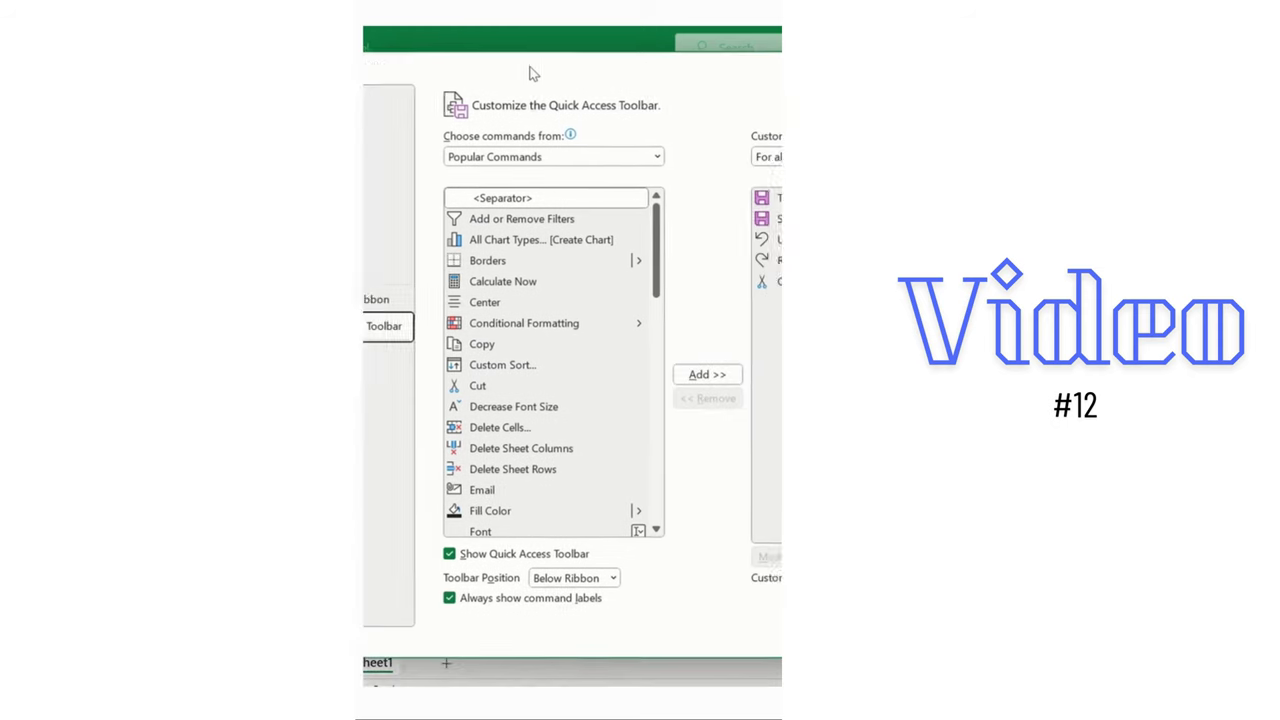
pyautogui.click(452, 335)
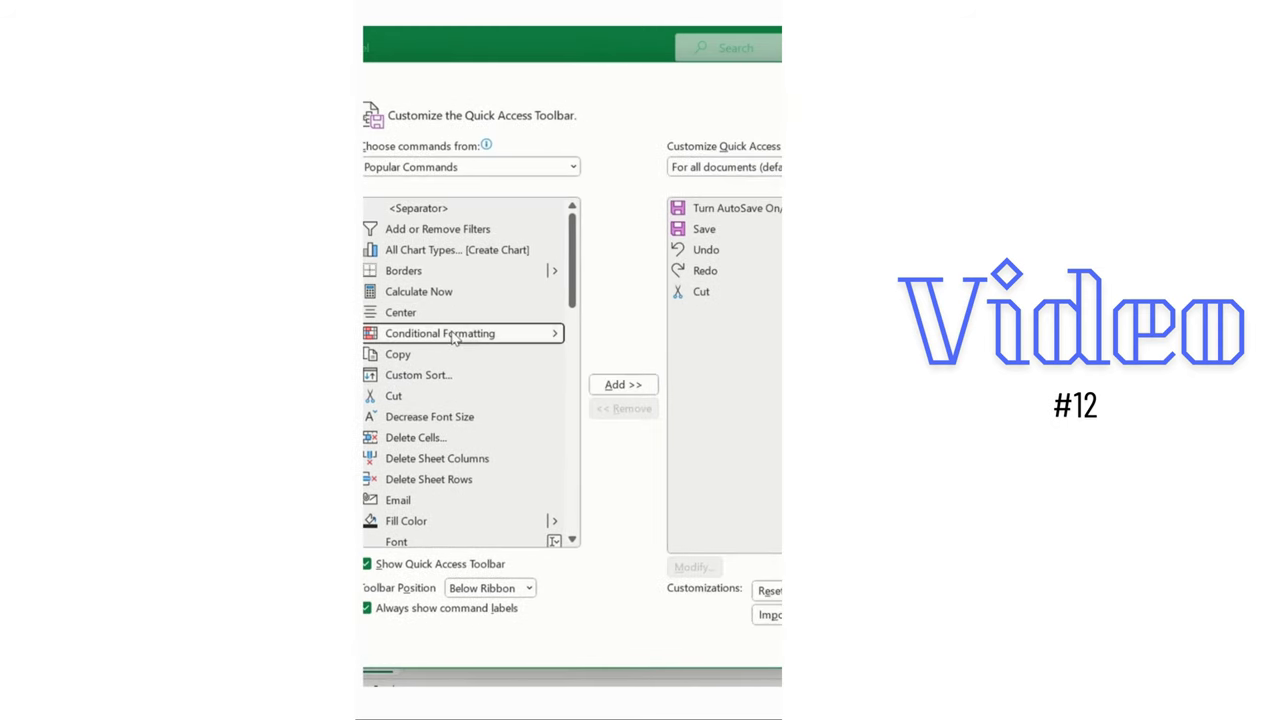
pyautogui.click(645, 393)
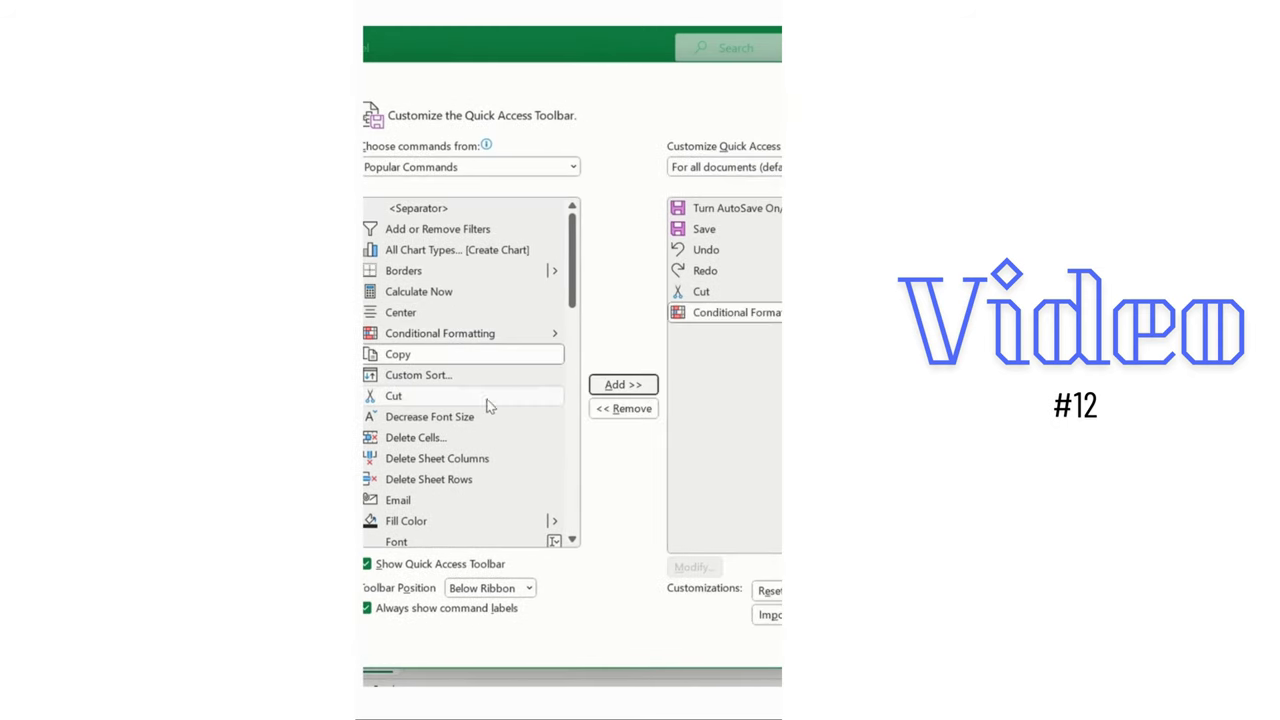
pyautogui.click(428, 378)
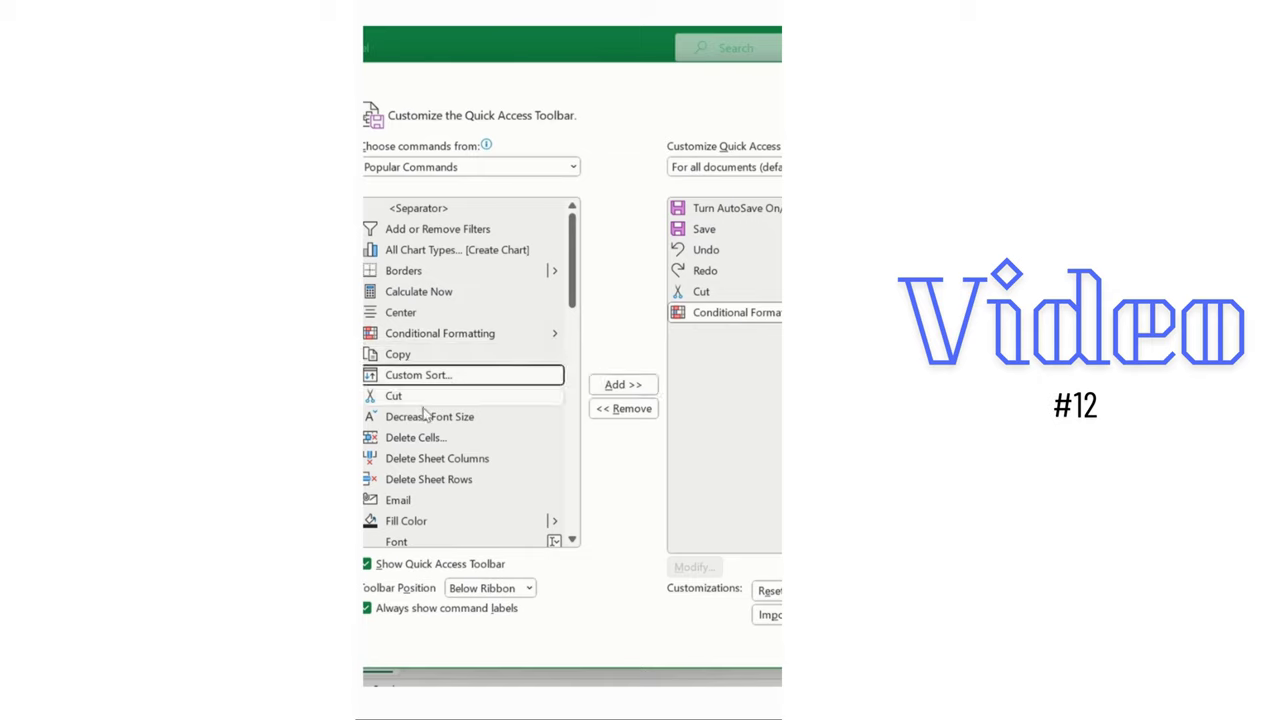
pyautogui.click(632, 389)
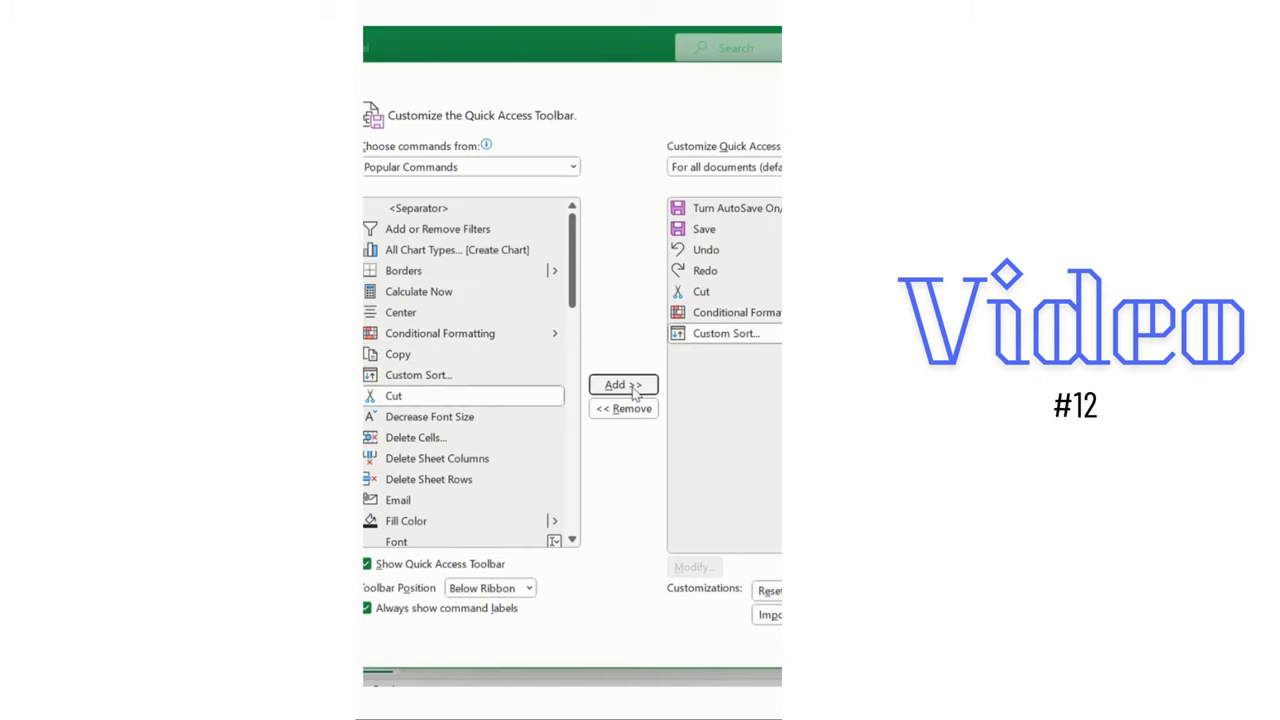
# Add the Decrease Font Size command to the Quick Access Toolbar and apply the customization
pyautogui.click(425, 417)
pyautogui.click(616, 385)
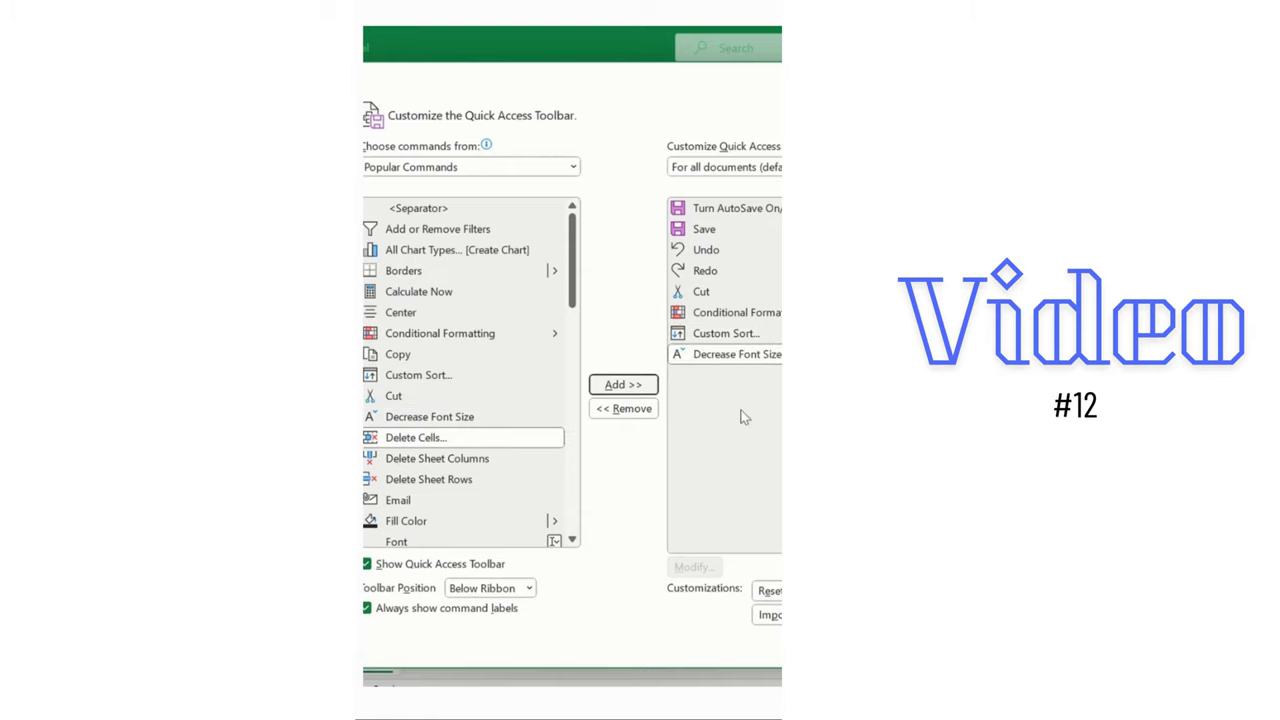
pyautogui.moveTo(713, 94); pyautogui.dragTo(548, 106)
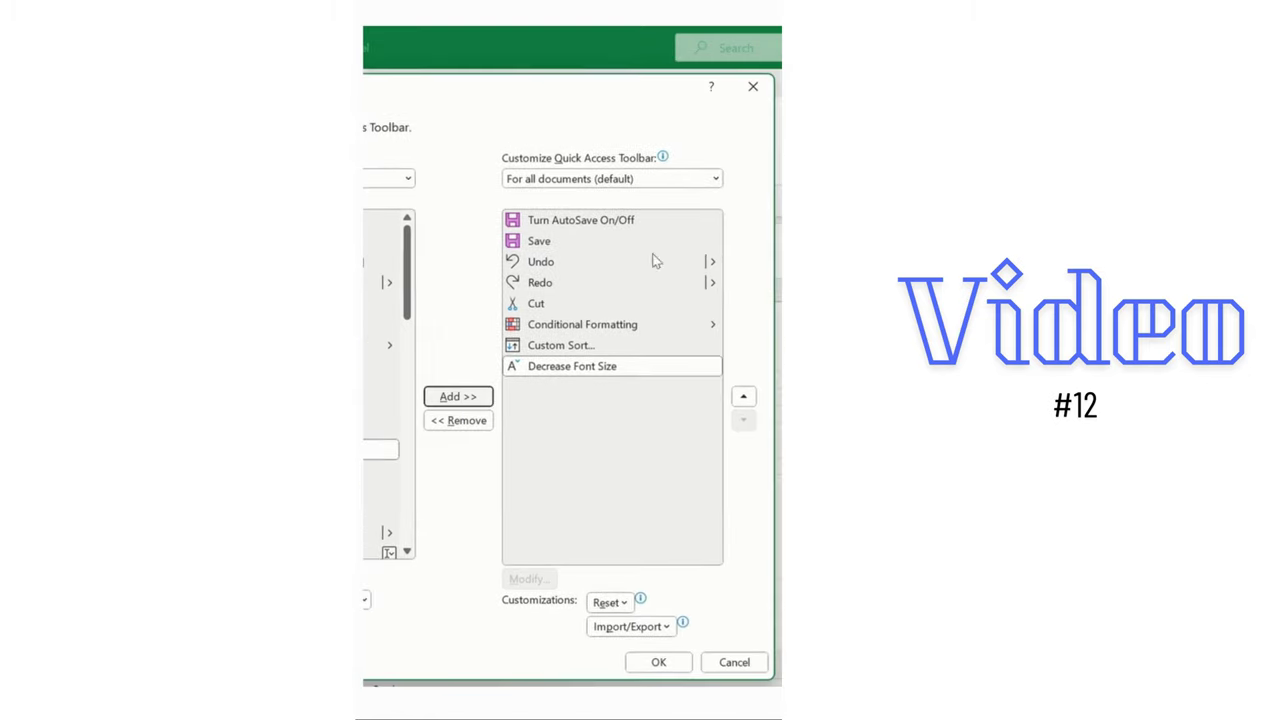
pyautogui.click(658, 662)
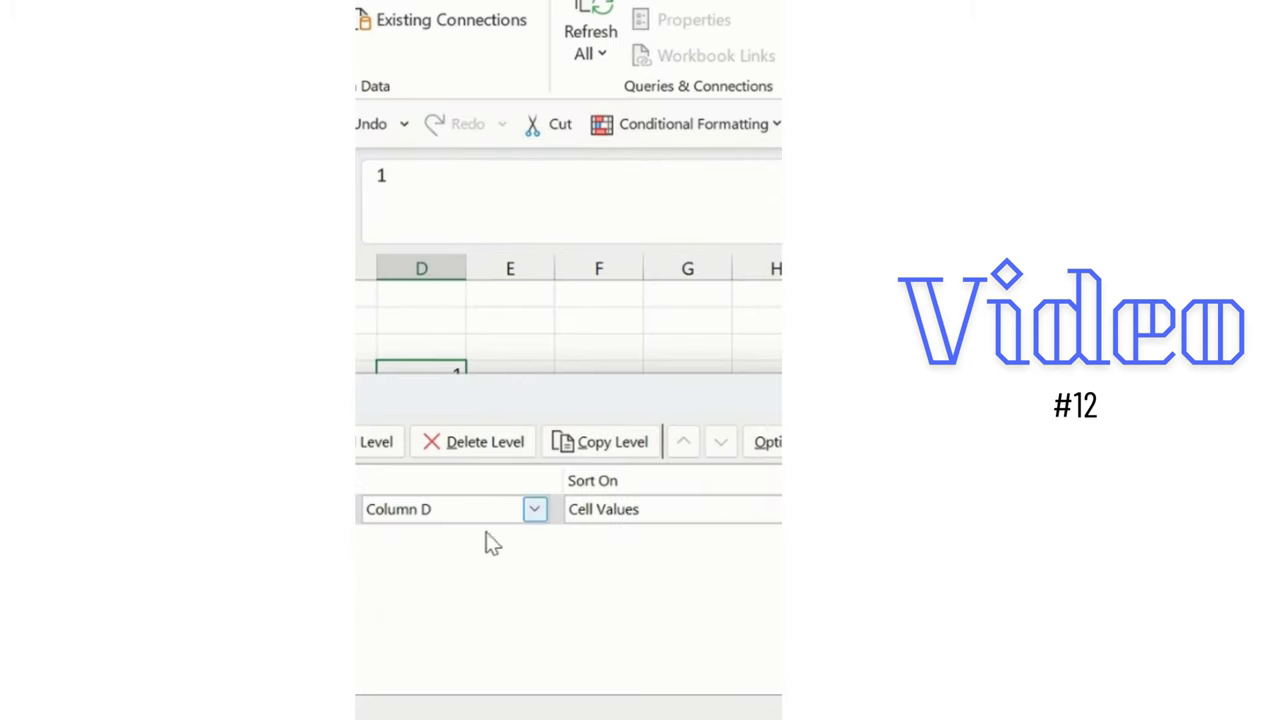
# Sort the data by the cell values of Column D in Largest to Smallest order
pyautogui.click(455, 515)
pyautogui.click(529, 535)
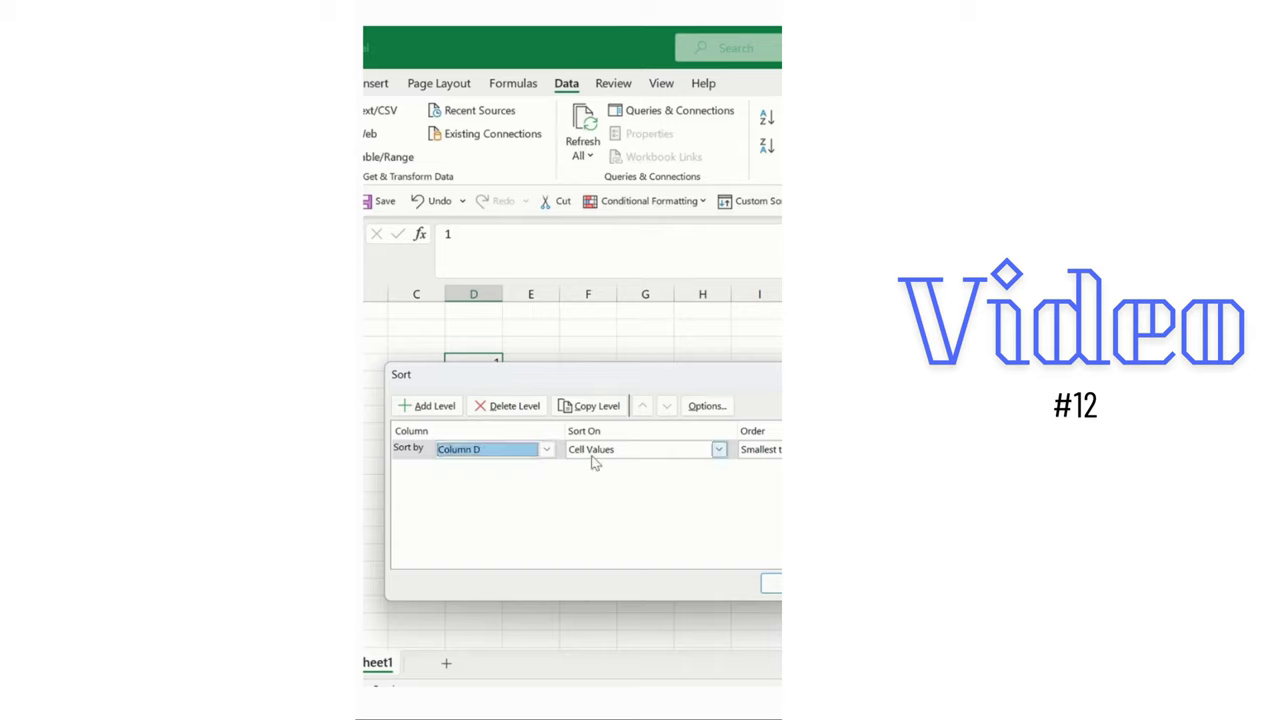
pyautogui.click(766, 450)
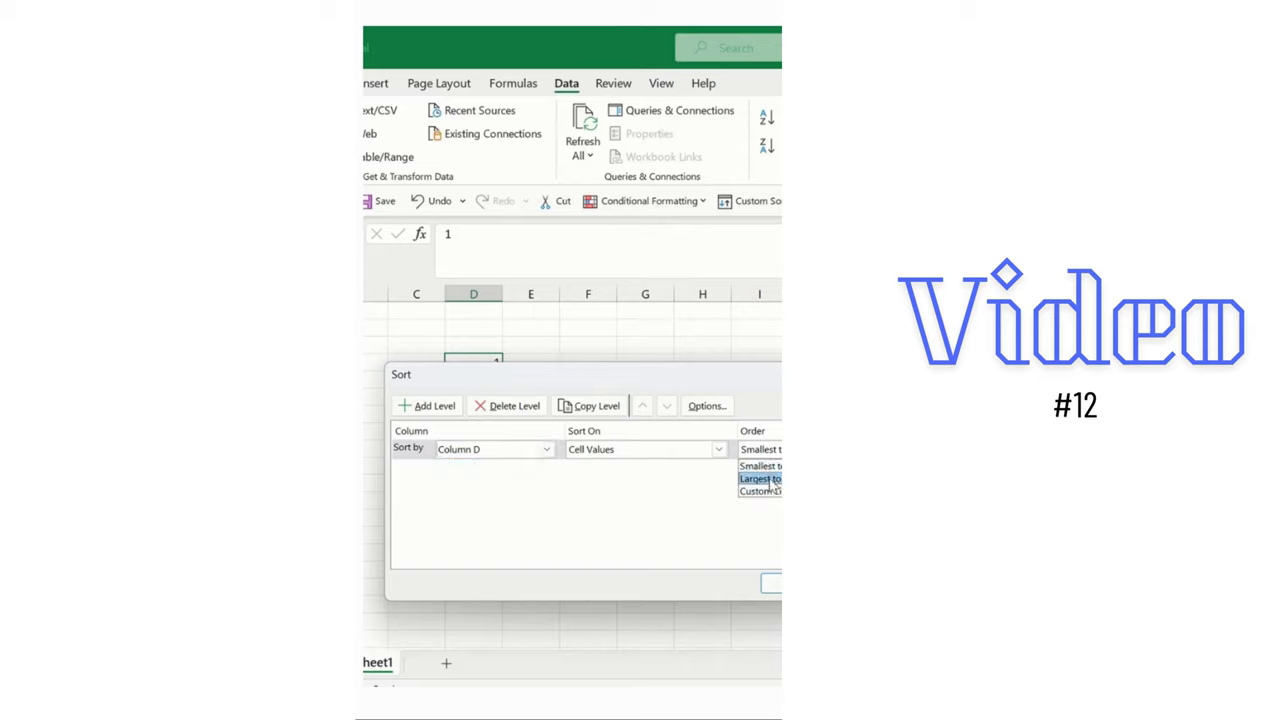
pyautogui.click(762, 479)
pyautogui.click(770, 585)
pyautogui.moveTo(480, 362); pyautogui.dragTo(457, 451)
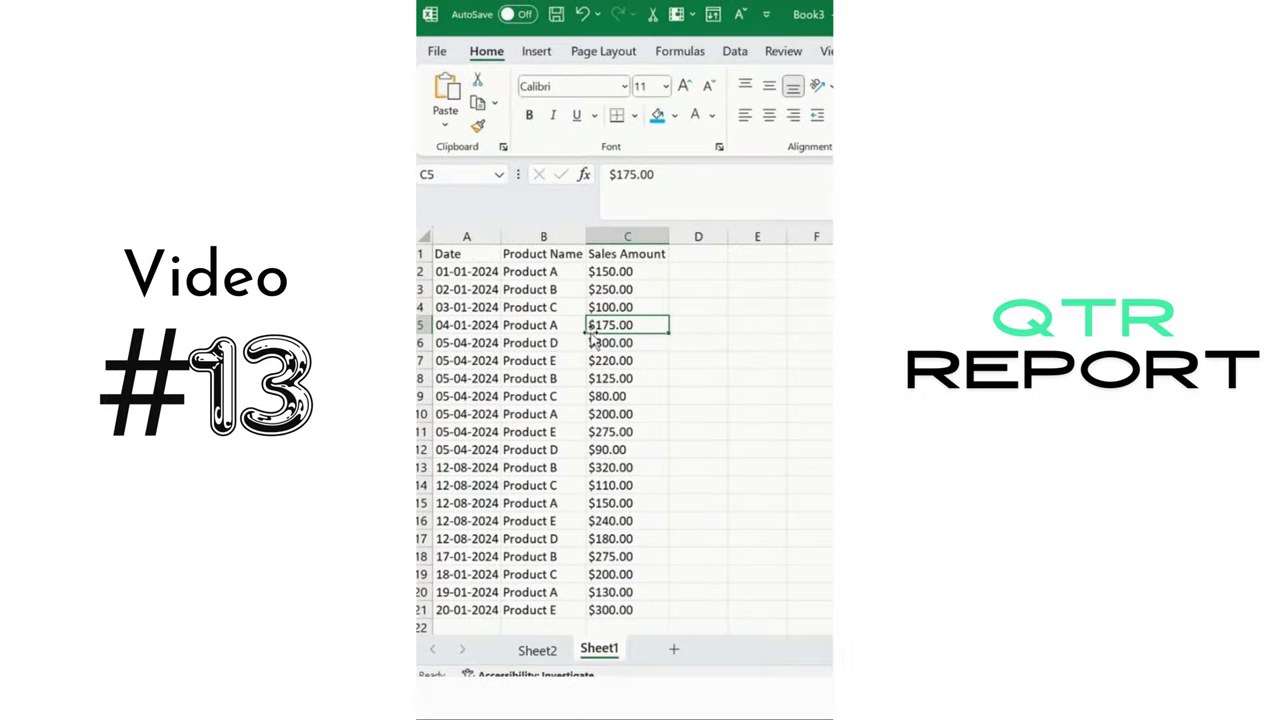
# Examine the Date, Product Name and Sales Amount columns of the source data on Sheet1
pyautogui.moveTo(467, 236); pyautogui.dragTo(627, 236)
pyautogui.click(566, 355)
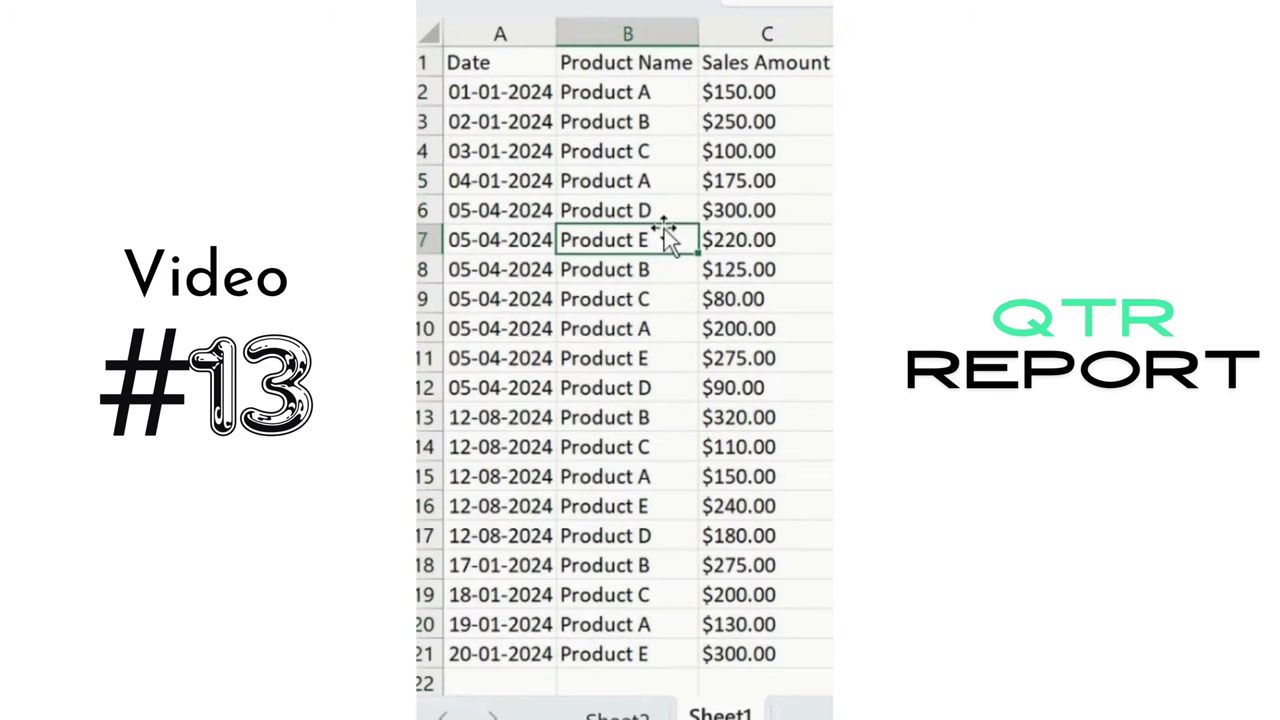
pyautogui.moveTo(535, 30)
pyautogui.mouseDown()
pyautogui.moveTo(700, 30)
pyautogui.moveTo(704, 130)
pyautogui.mouseUp()
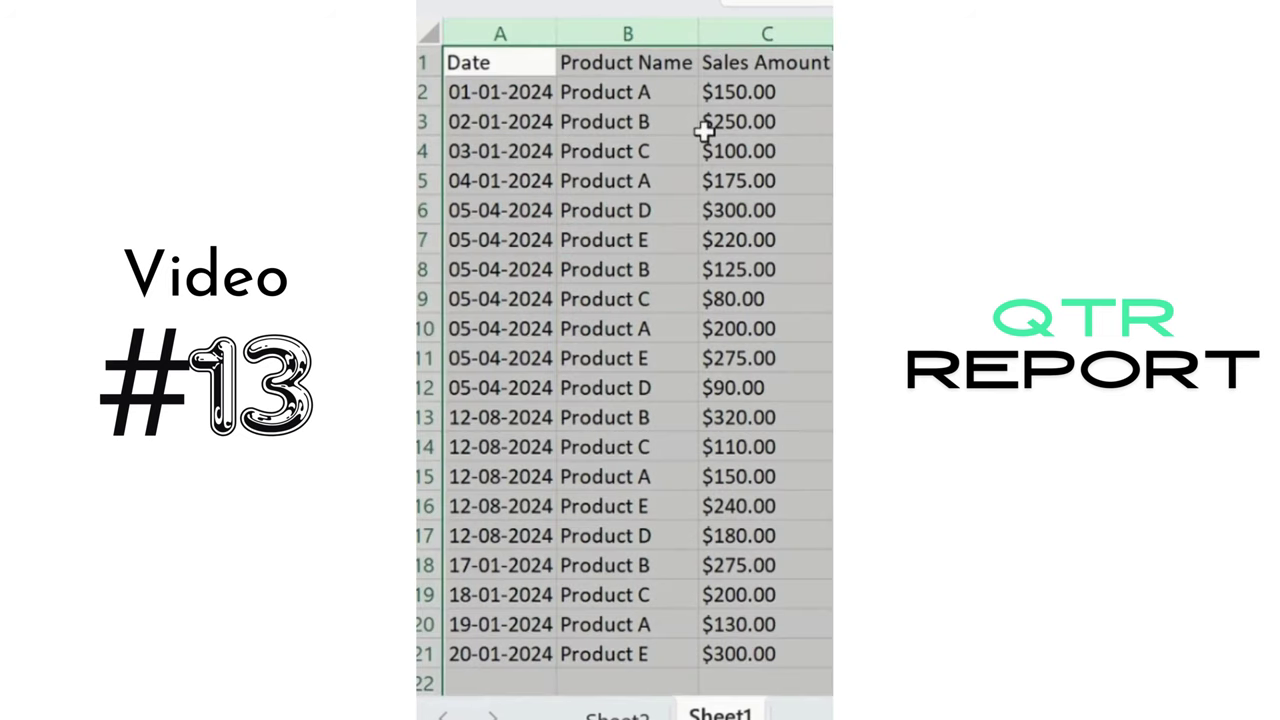
pyautogui.click(684, 160)
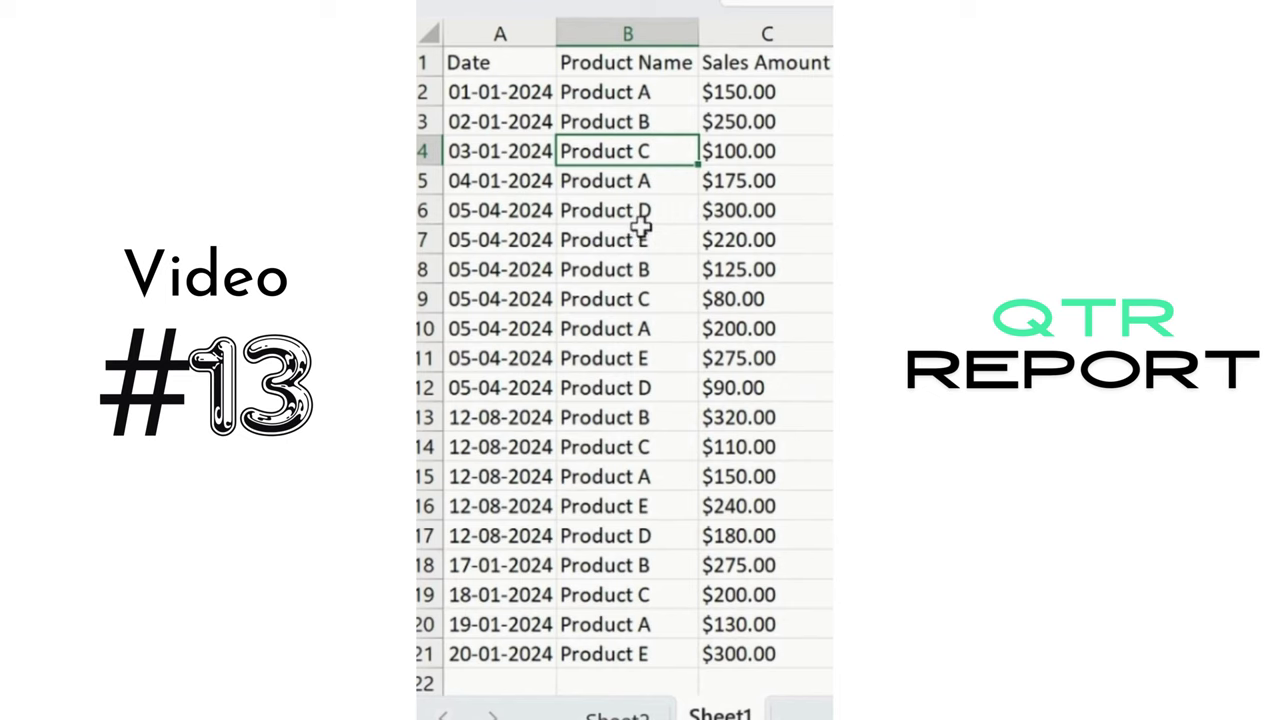
pyautogui.moveTo(534, 34); pyautogui.dragTo(714, 34)
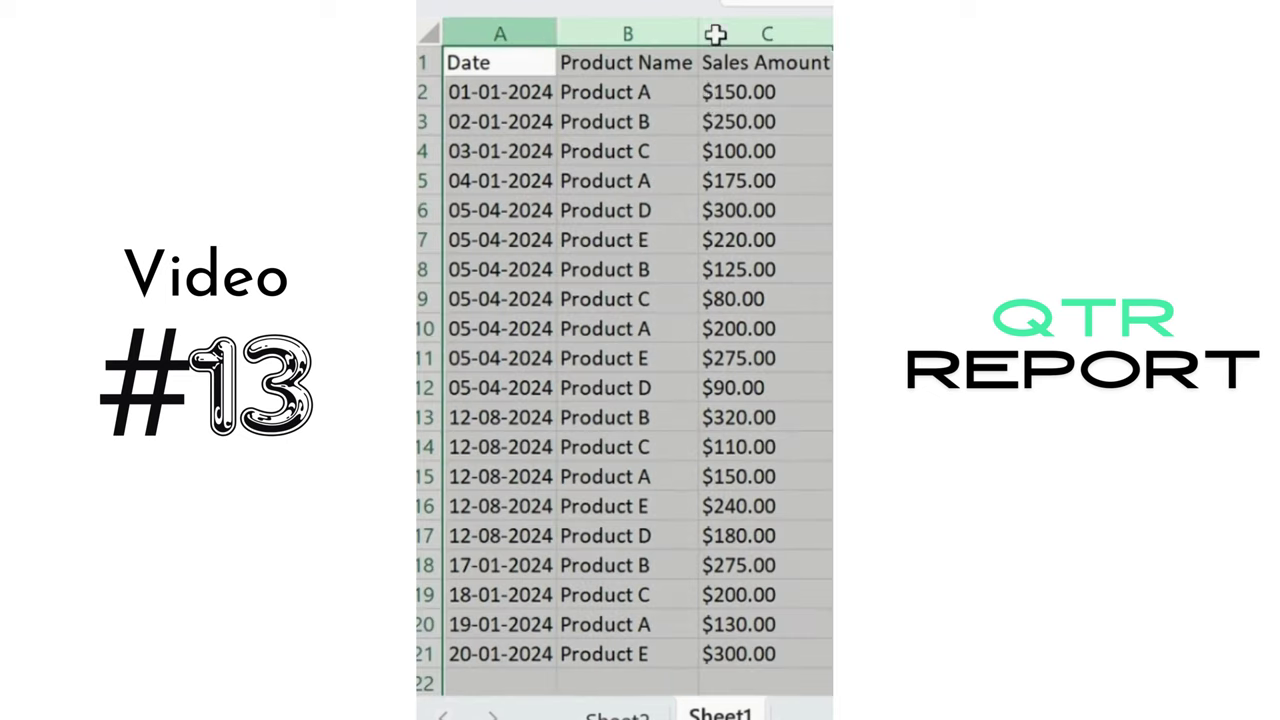
pyautogui.click(686, 209)
# Examine the pivot table on Sheet2, including its date row labels and the counts per product
pyautogui.click(537, 650)
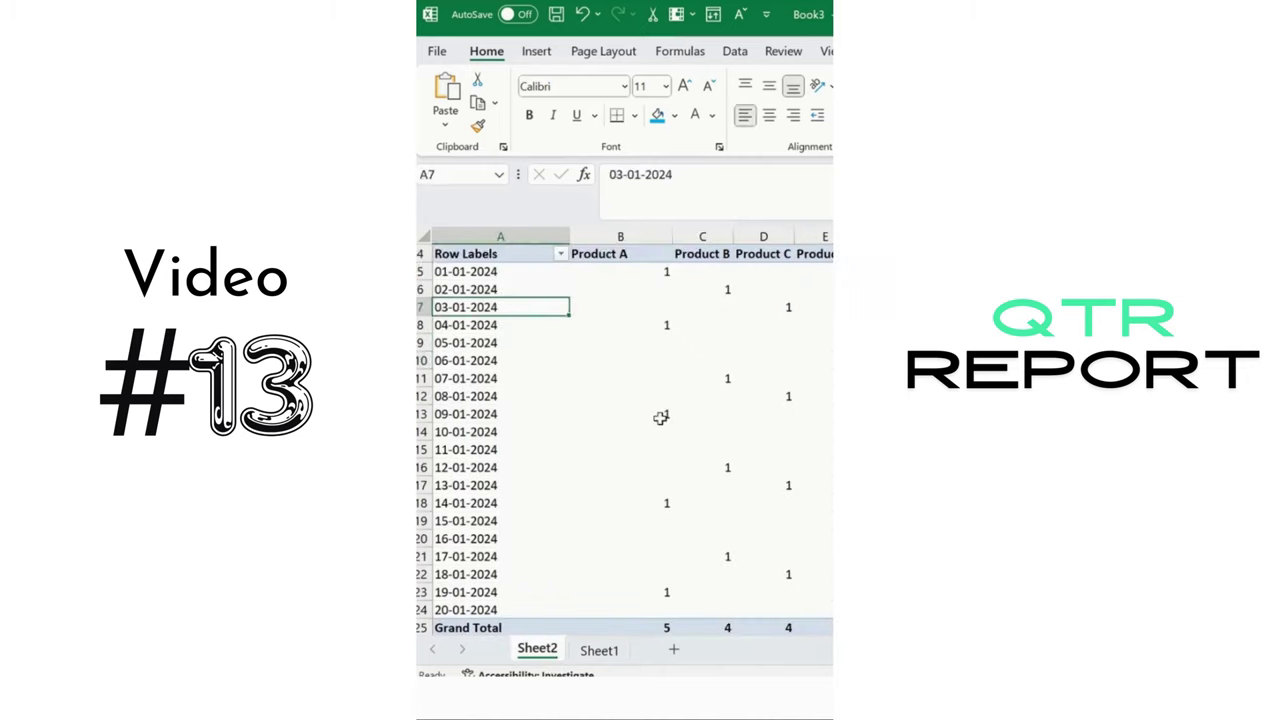
pyautogui.click(636, 360)
pyautogui.scroll(1, 508, 352)
pyautogui.click(480, 369)
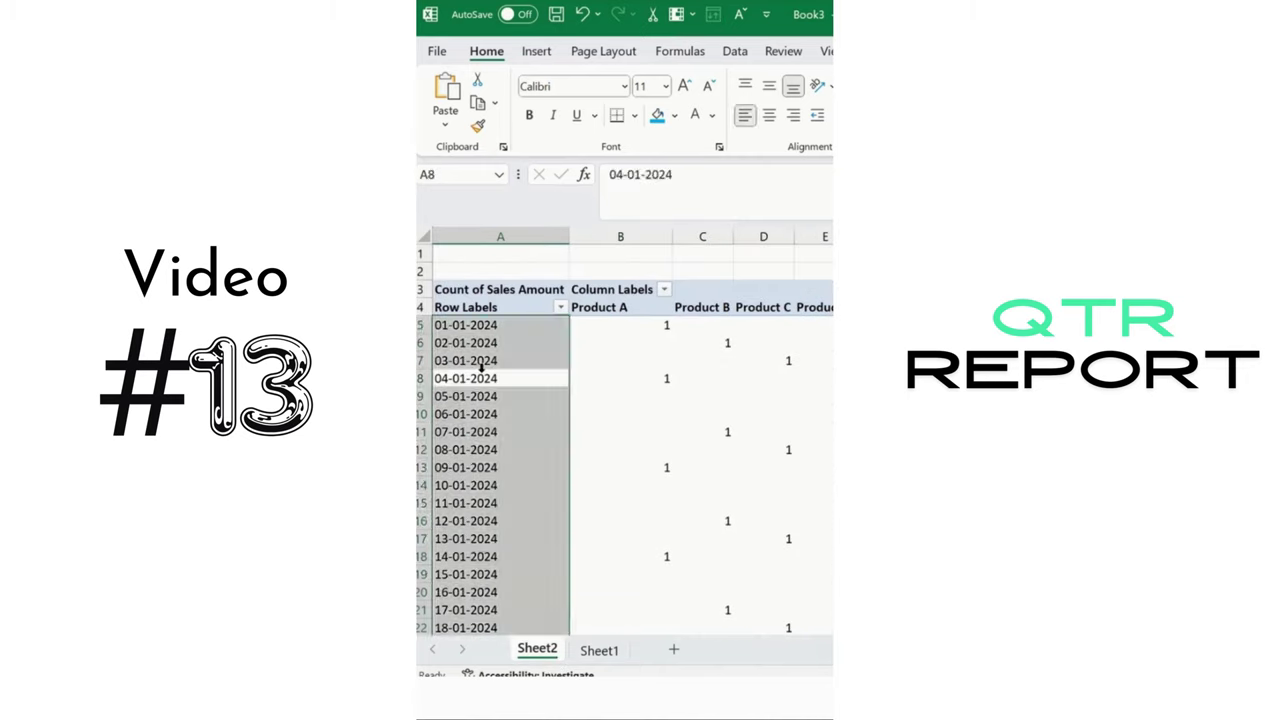
pyautogui.click(510, 307)
pyautogui.click(630, 323)
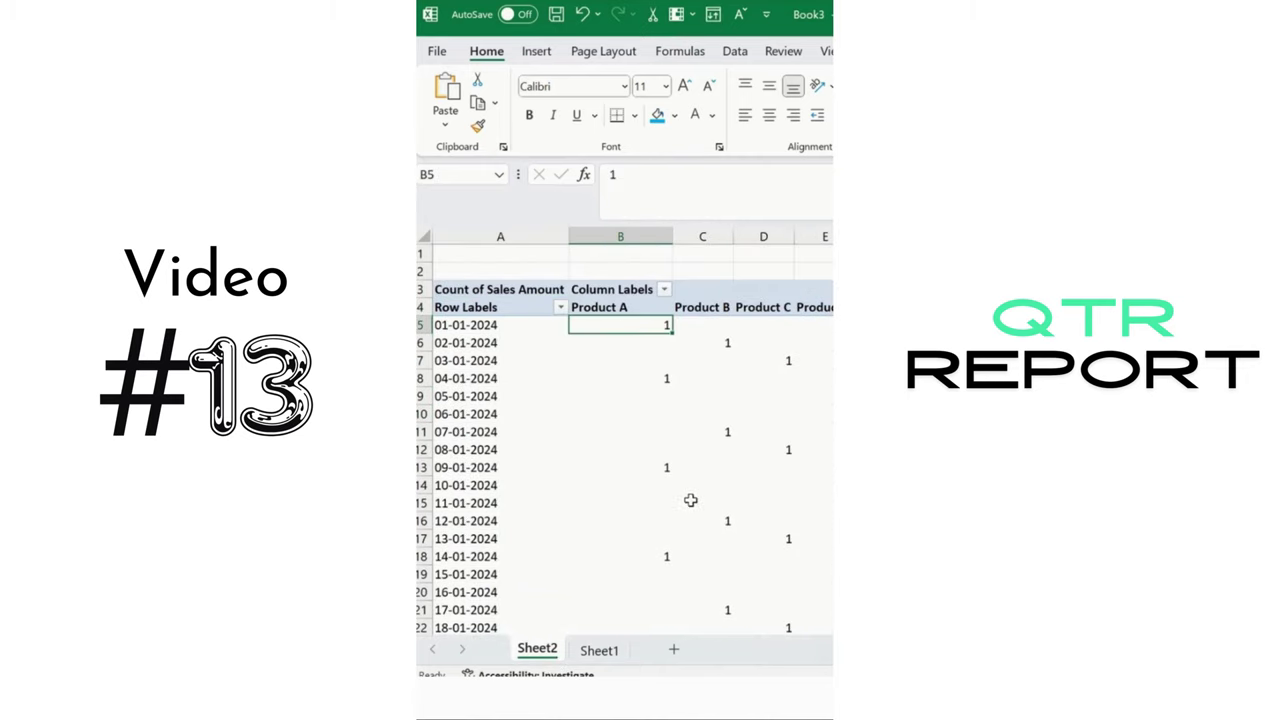
# Refresh the pivot table on Sheet2 so it reflects the current Sheet1 data
pyautogui.rightClick(486, 373)
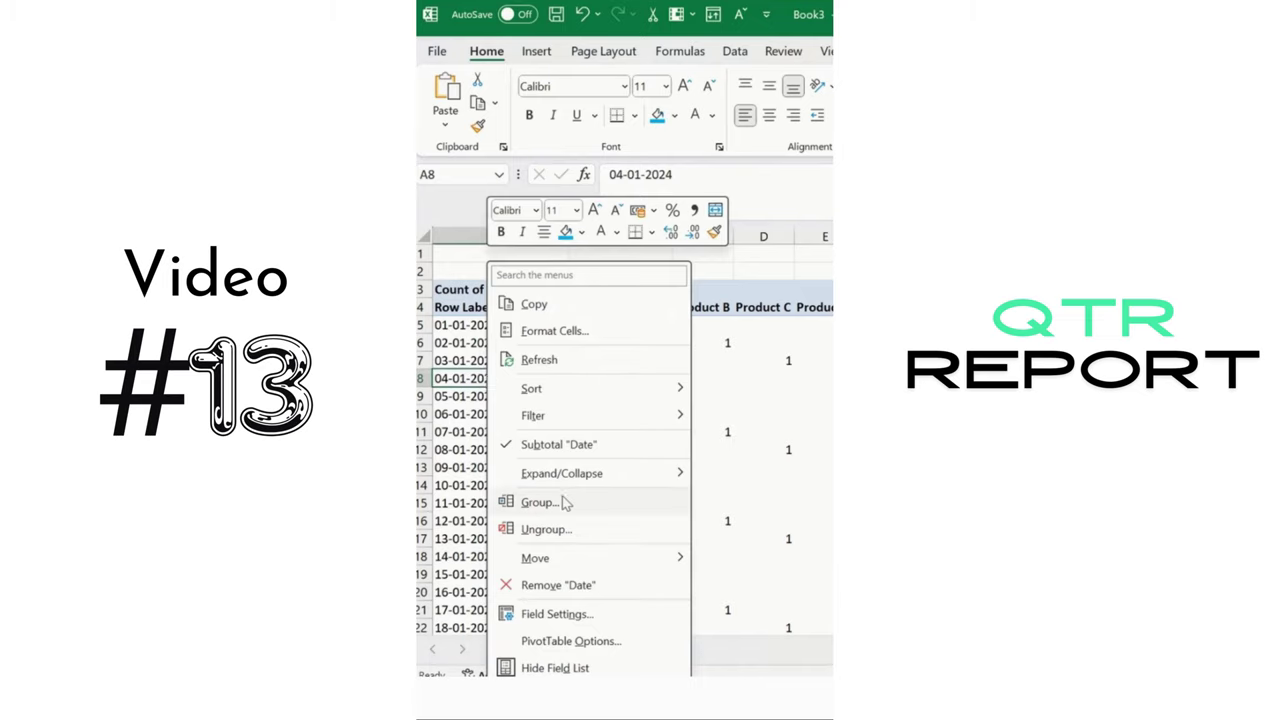
pyautogui.click(826, 51)
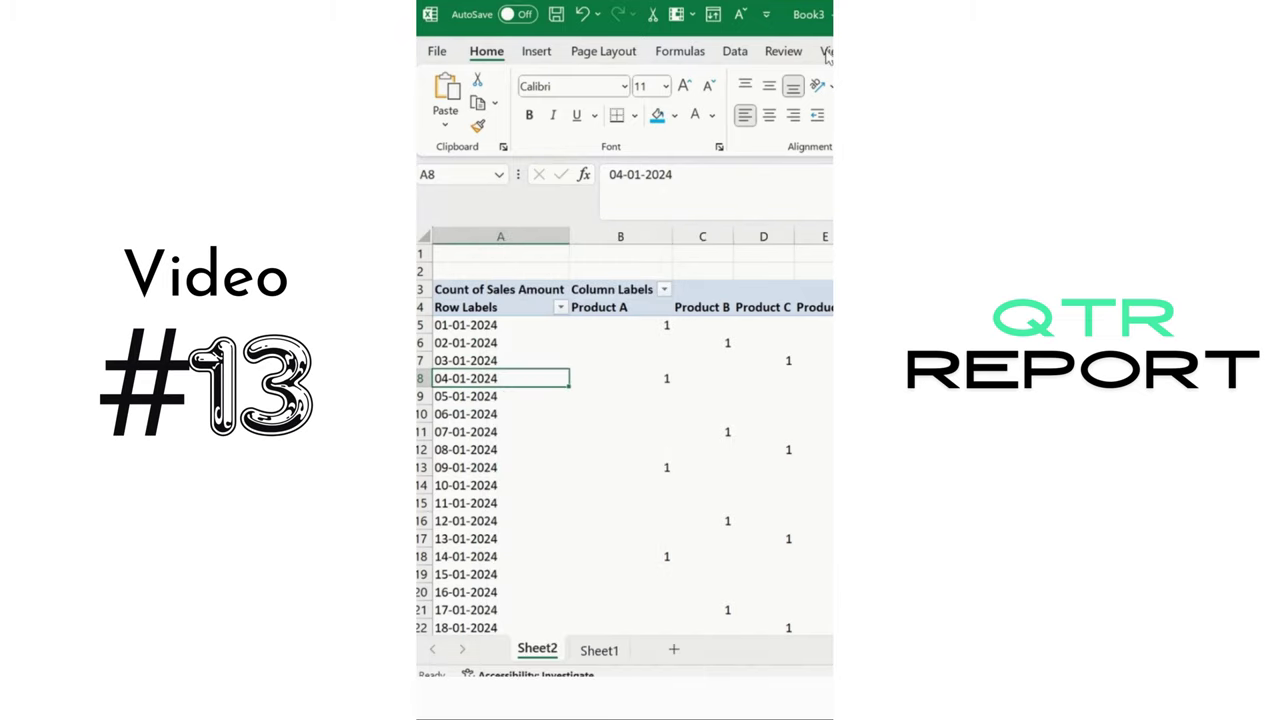
pyautogui.click(826, 51)
pyautogui.click(735, 51)
pyautogui.click(745, 115)
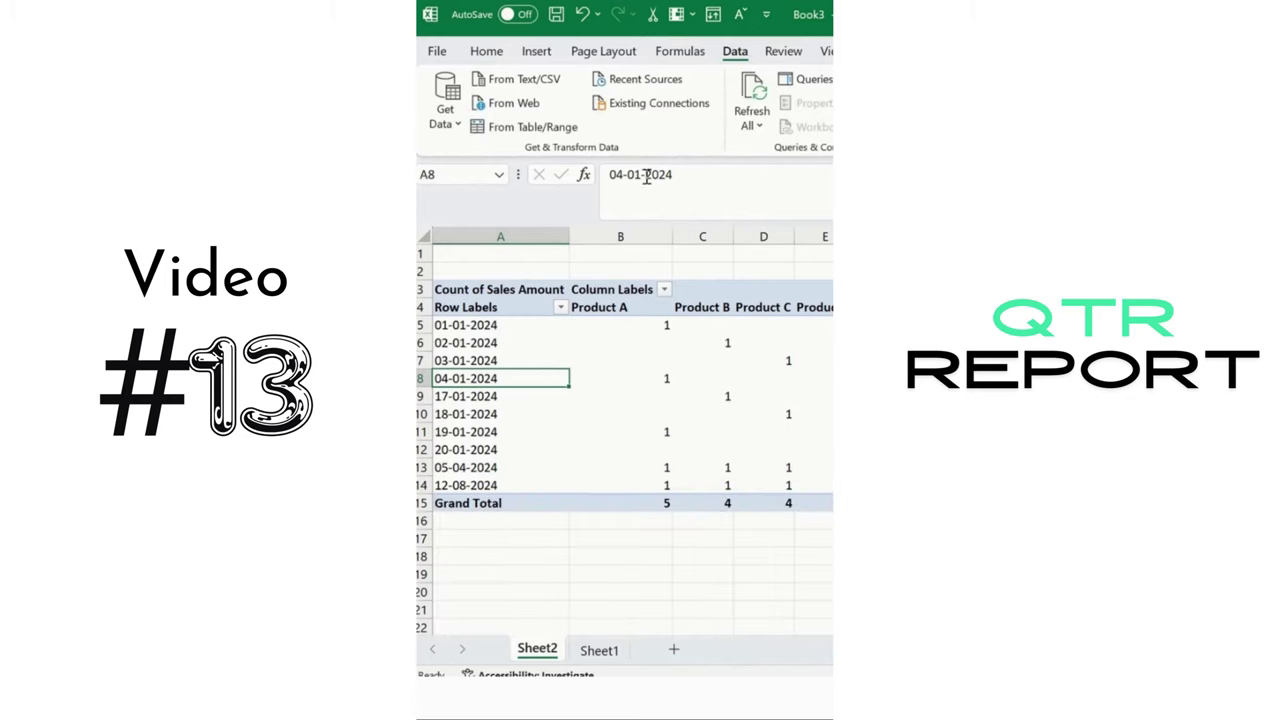
# Group the pivot table's date row labels by Quarters and Years, leaving Months unselected
pyautogui.click(500, 326)
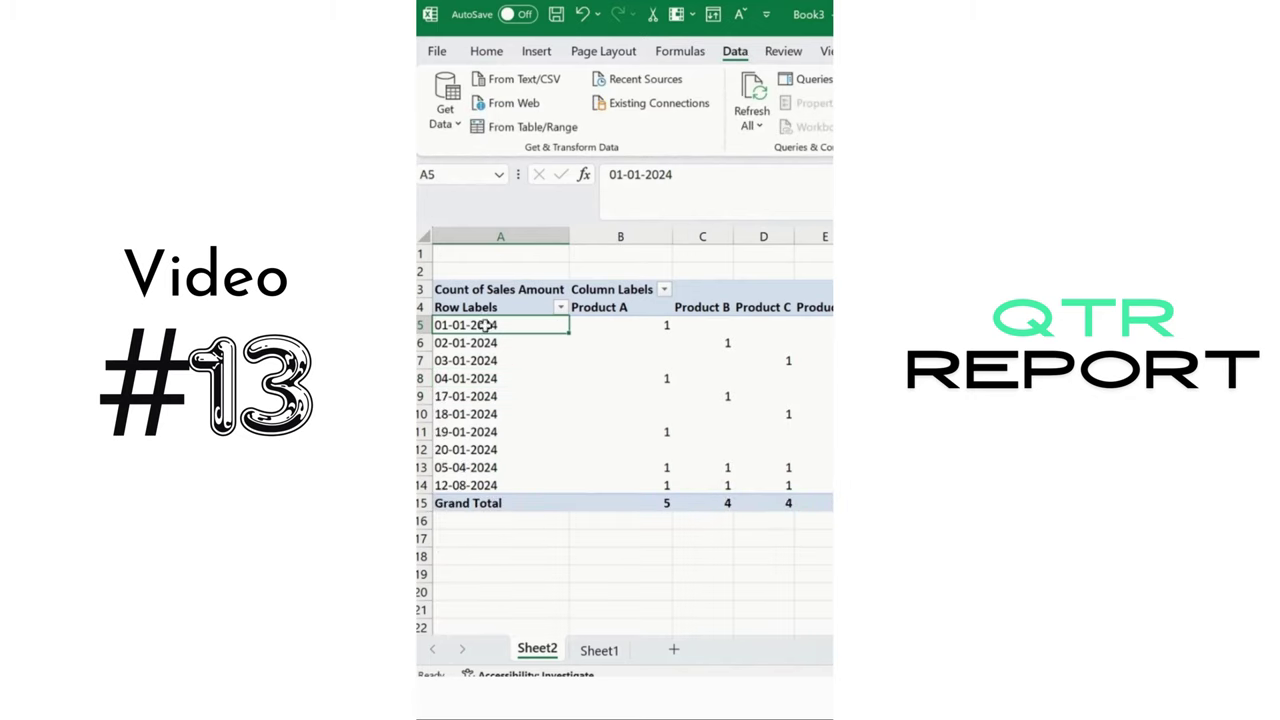
pyautogui.rightClick(484, 378)
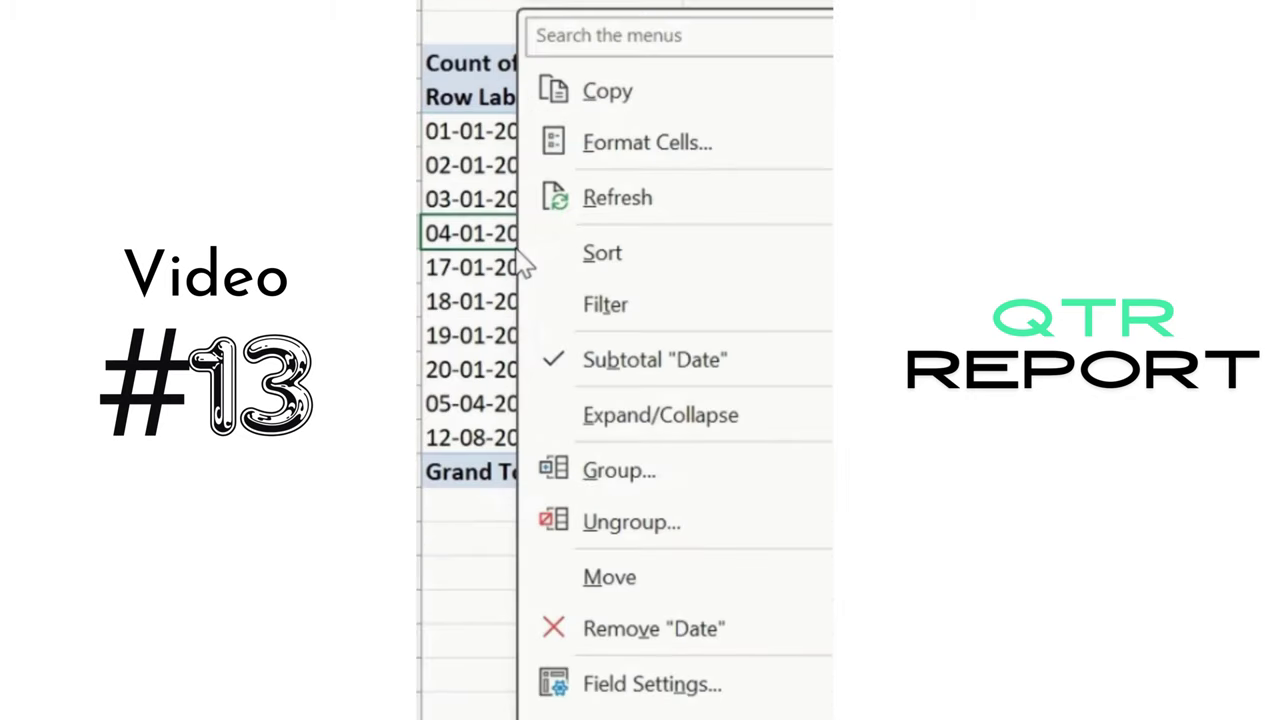
pyautogui.click(791, 484)
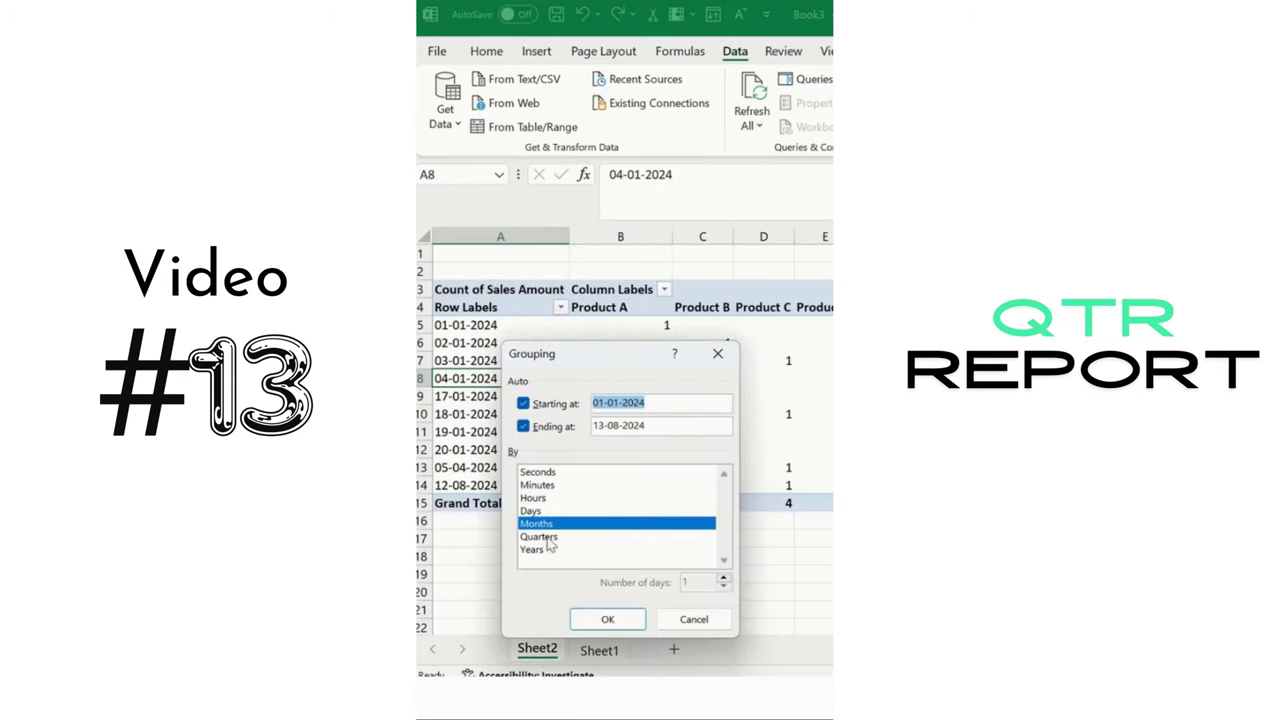
pyautogui.click(549, 540)
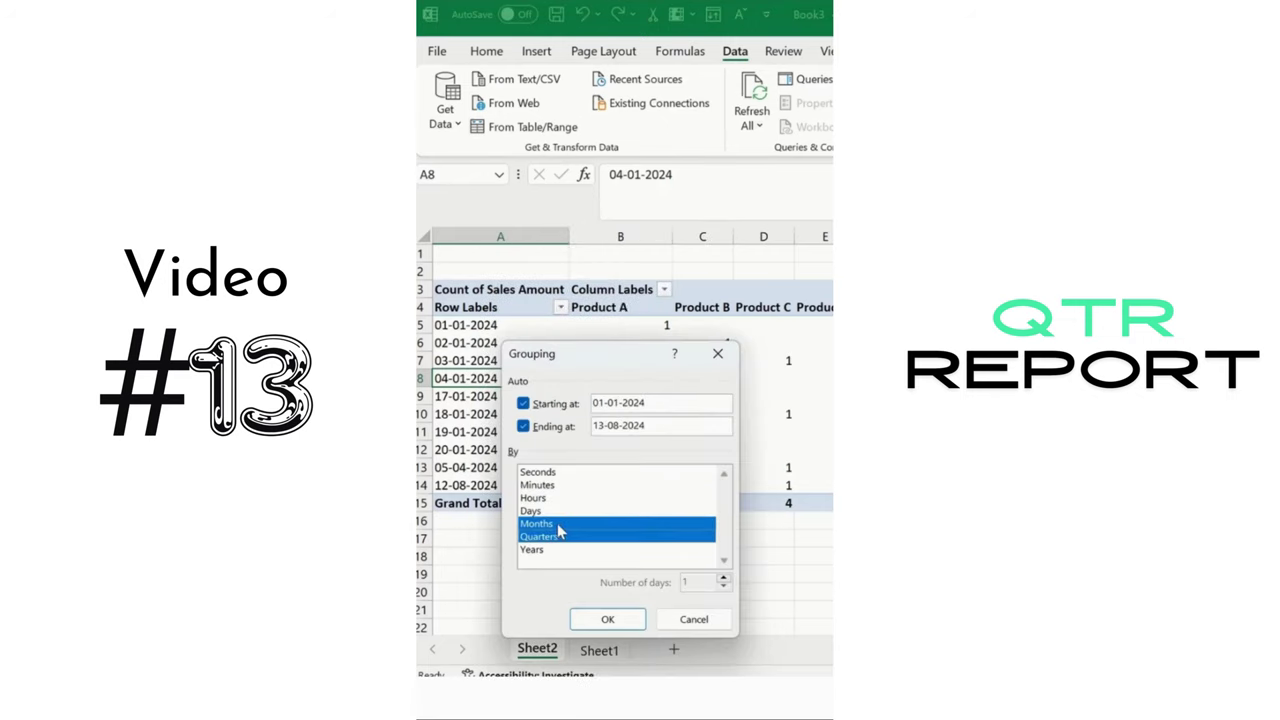
pyautogui.click(556, 524)
pyautogui.click(544, 550)
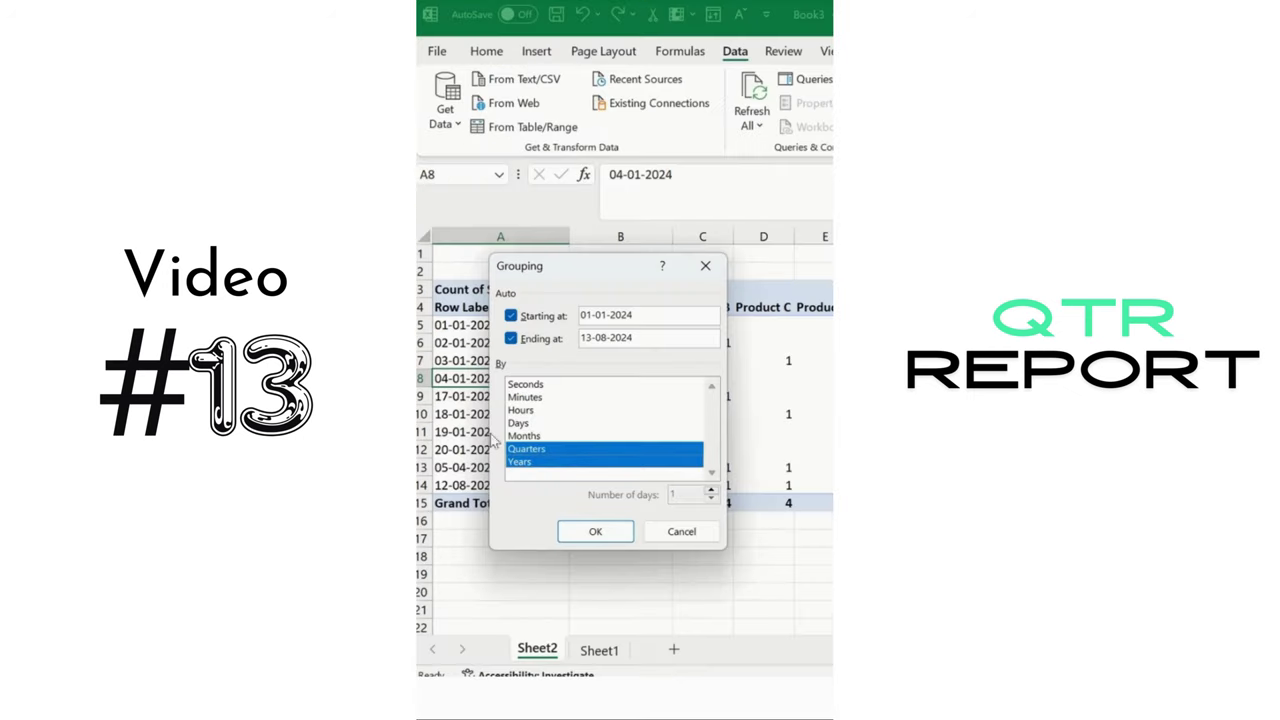
pyautogui.click(595, 531)
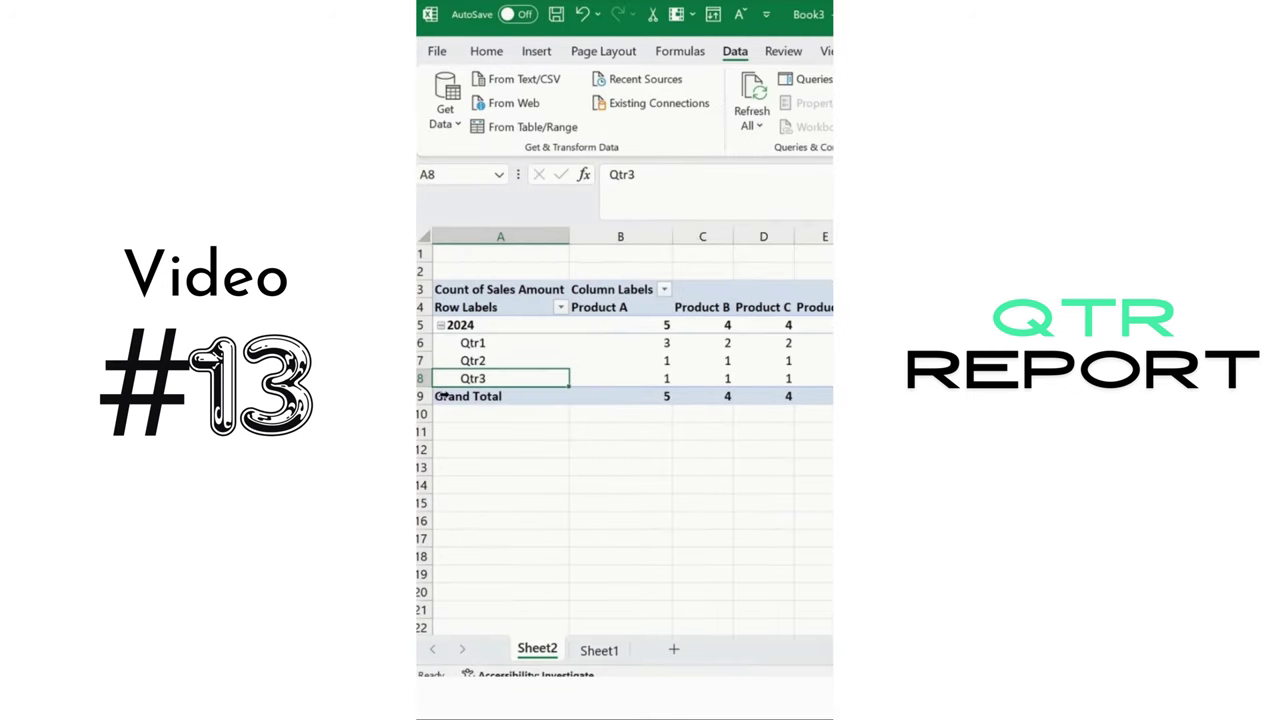
# Review the year and quarter rows of the pivot table against the source data on Sheet1
pyautogui.click(474, 325)
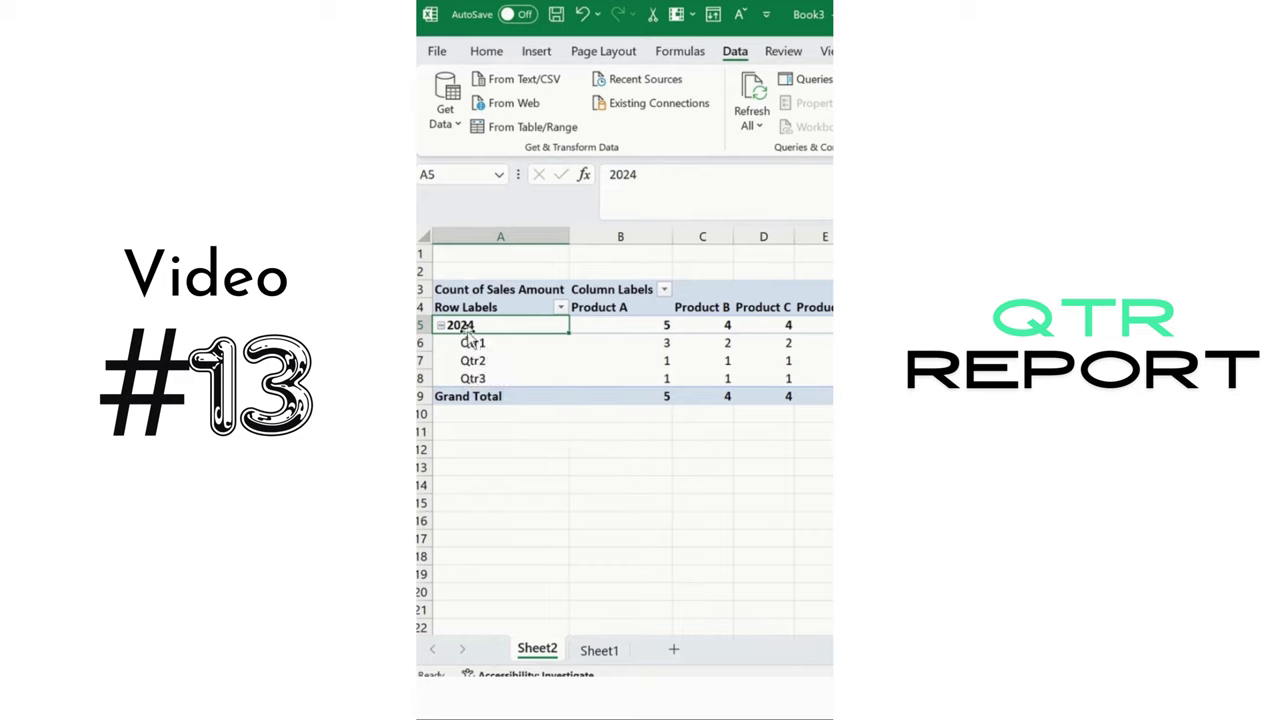
pyautogui.click(487, 345)
pyautogui.click(514, 362)
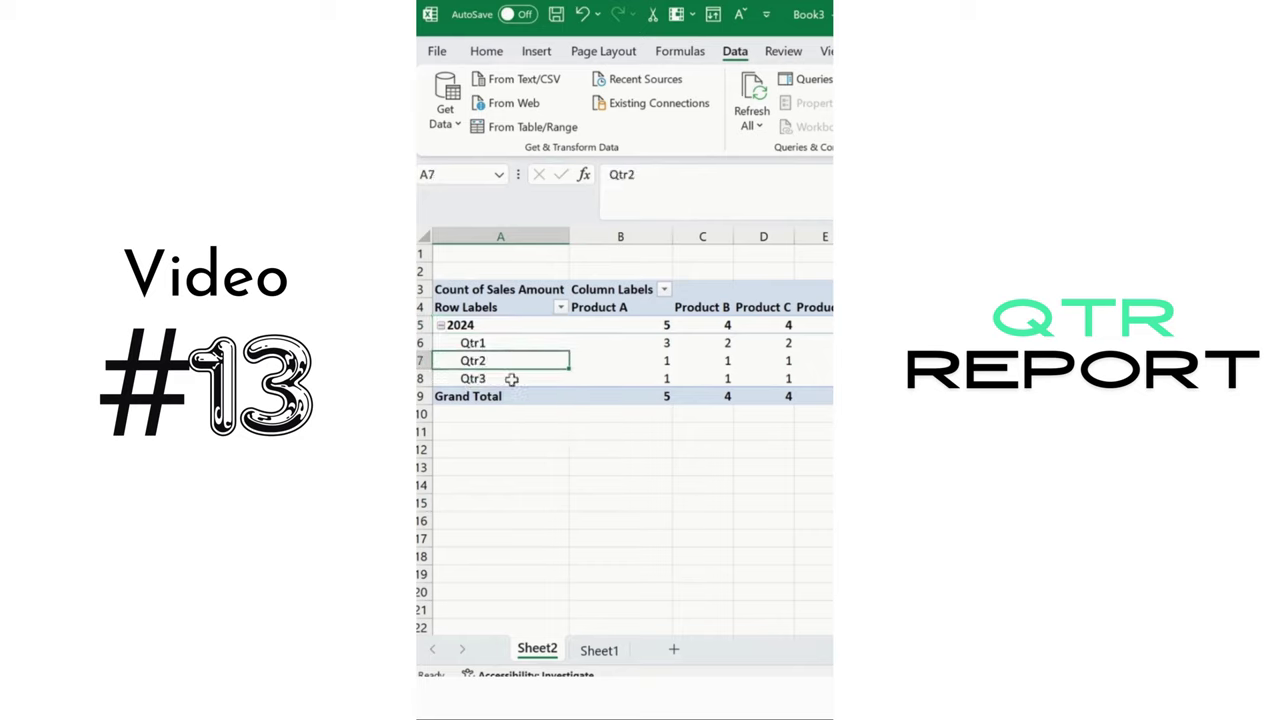
pyautogui.click(533, 377)
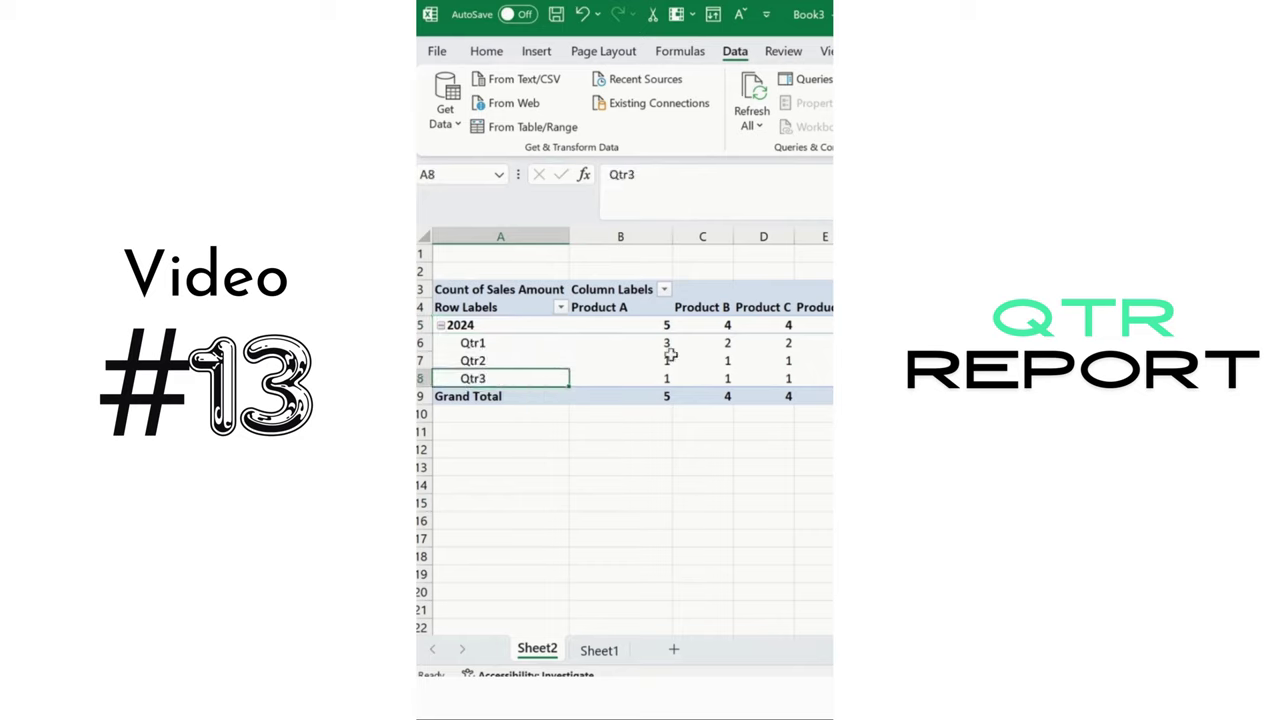
pyautogui.click(599, 649)
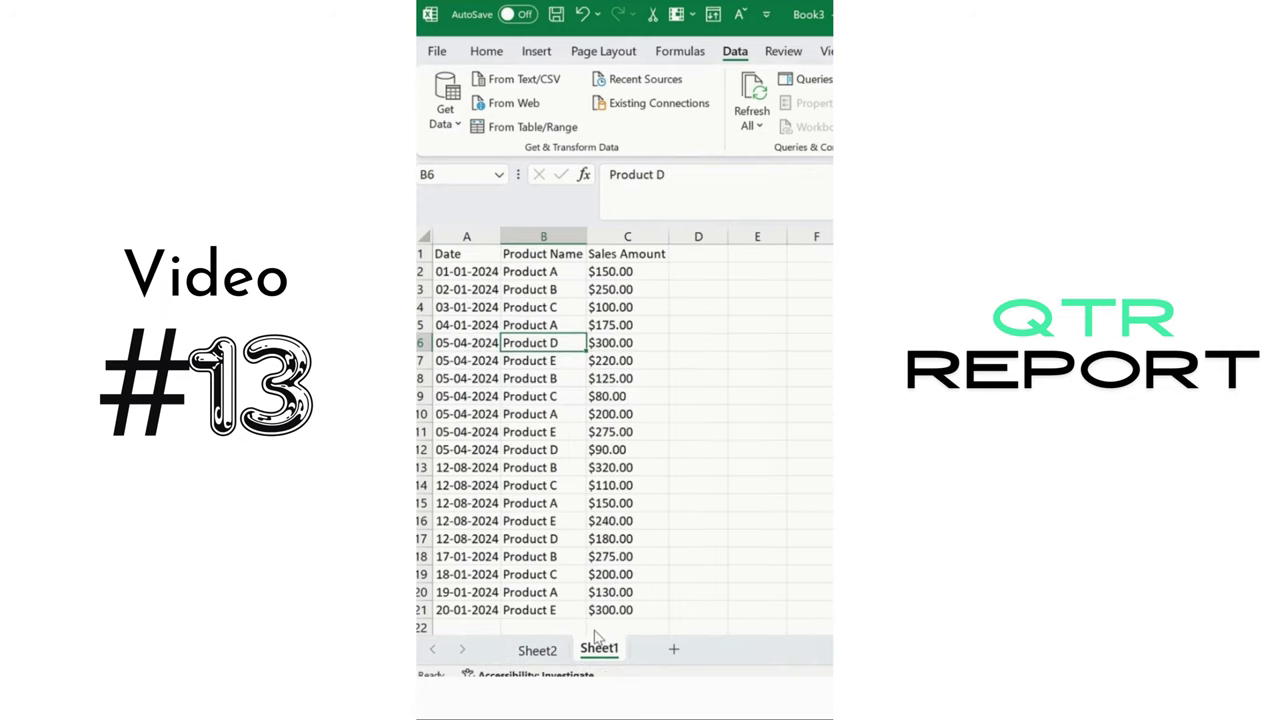
pyautogui.click(537, 650)
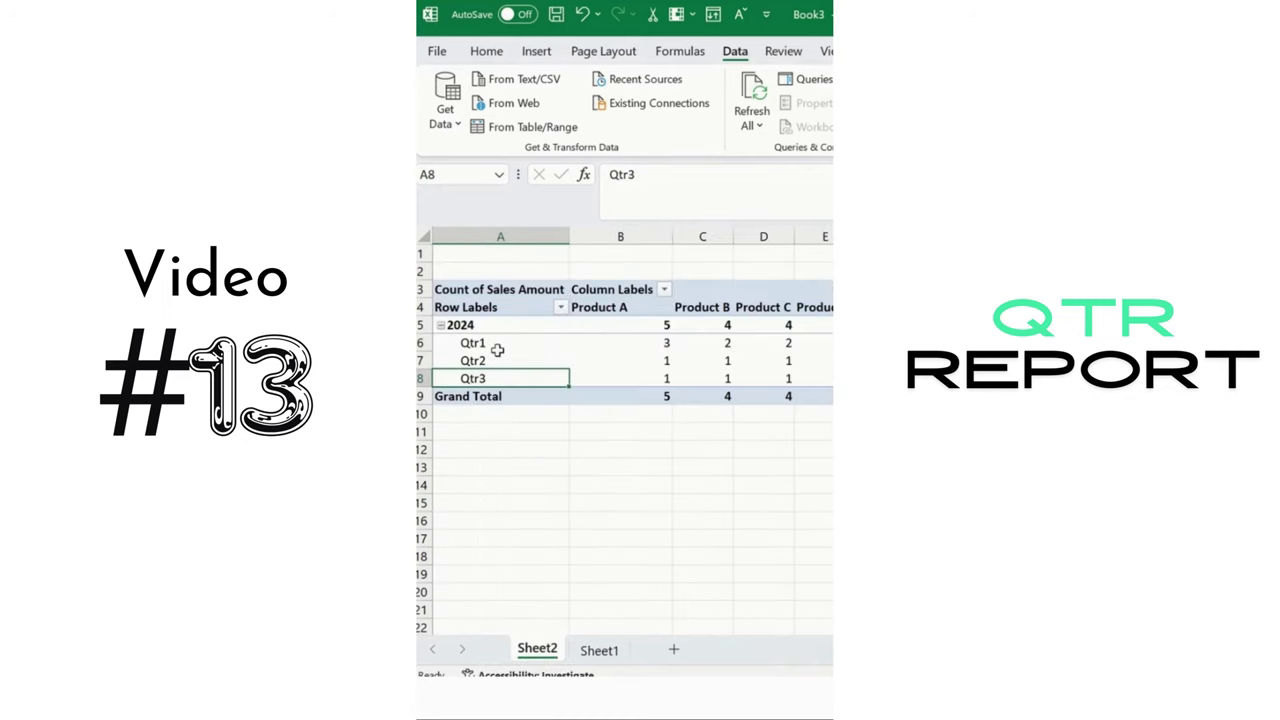
pyautogui.click(500, 344)
pyautogui.hotkey('shift', 'Down')
pyautogui.hotkey('shift', 'Down')
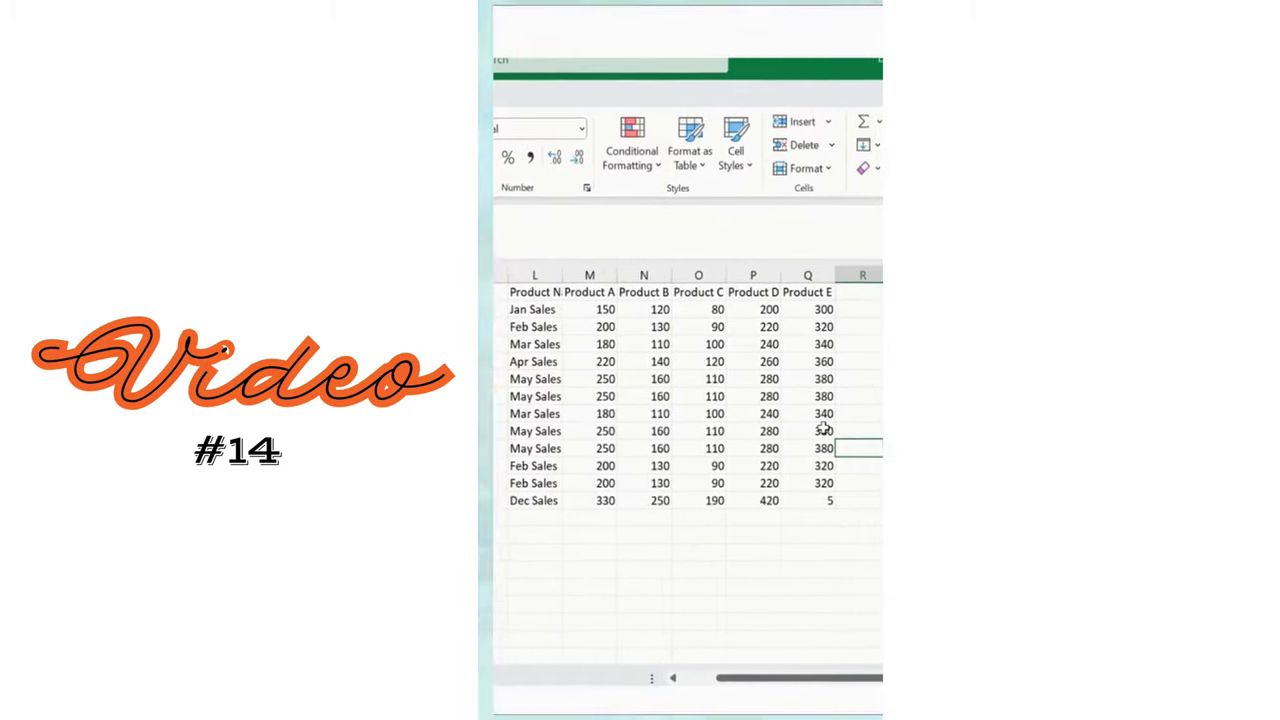
# Preview the duplicate values in columns L to Q using Light Red Fill with Dark Red Text, without keeping the rule
pyautogui.moveTo(548, 131); pyautogui.dragTo(864, 131)
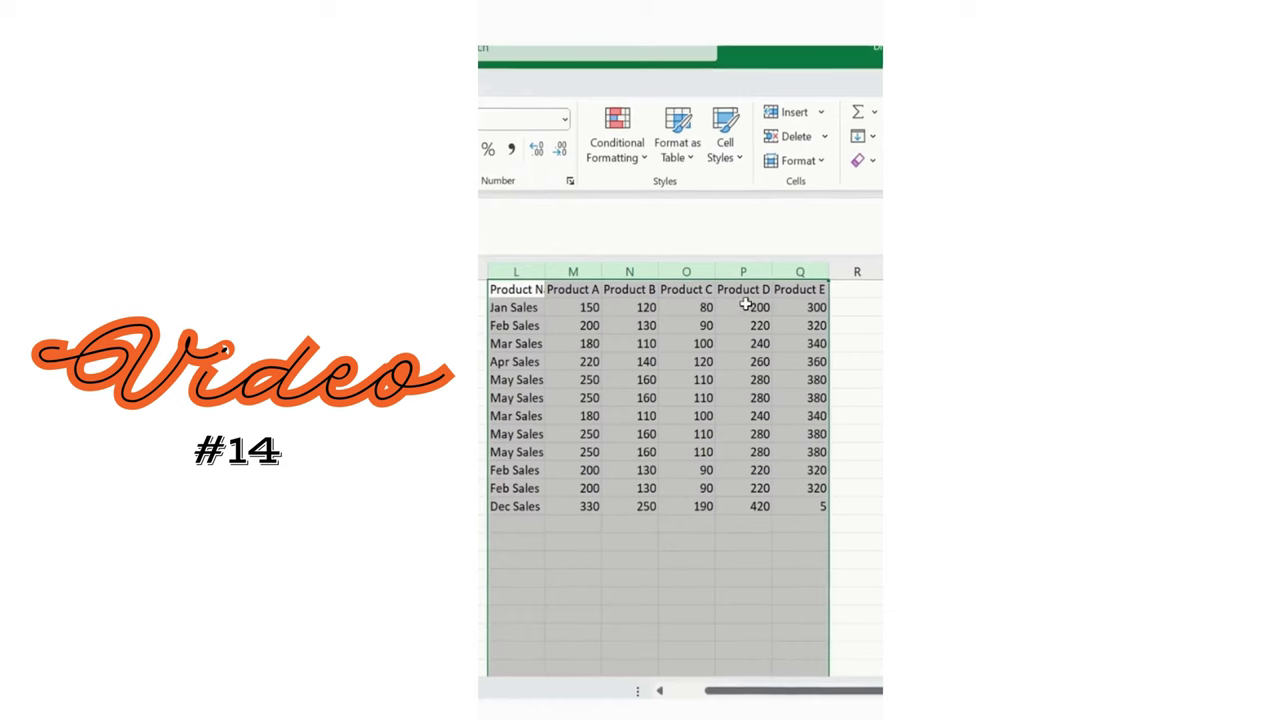
pyautogui.click(617, 135)
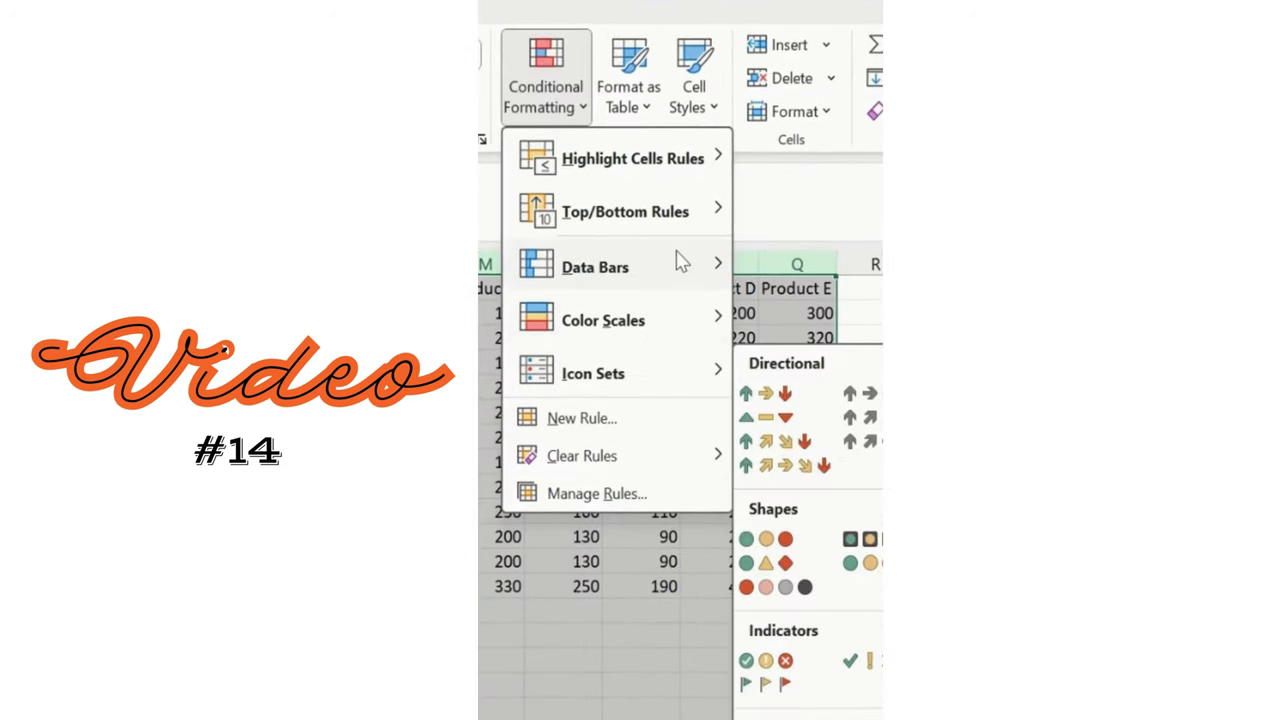
pyautogui.moveTo(666, 175)
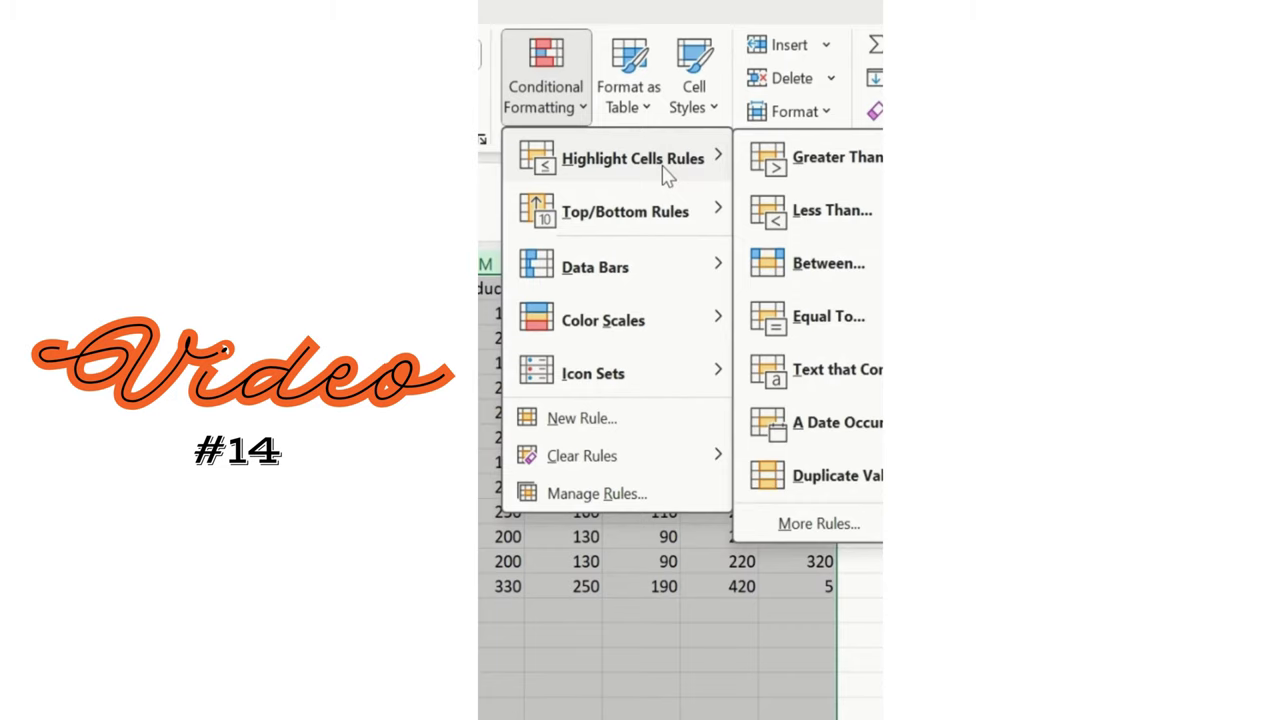
pyautogui.click(832, 478)
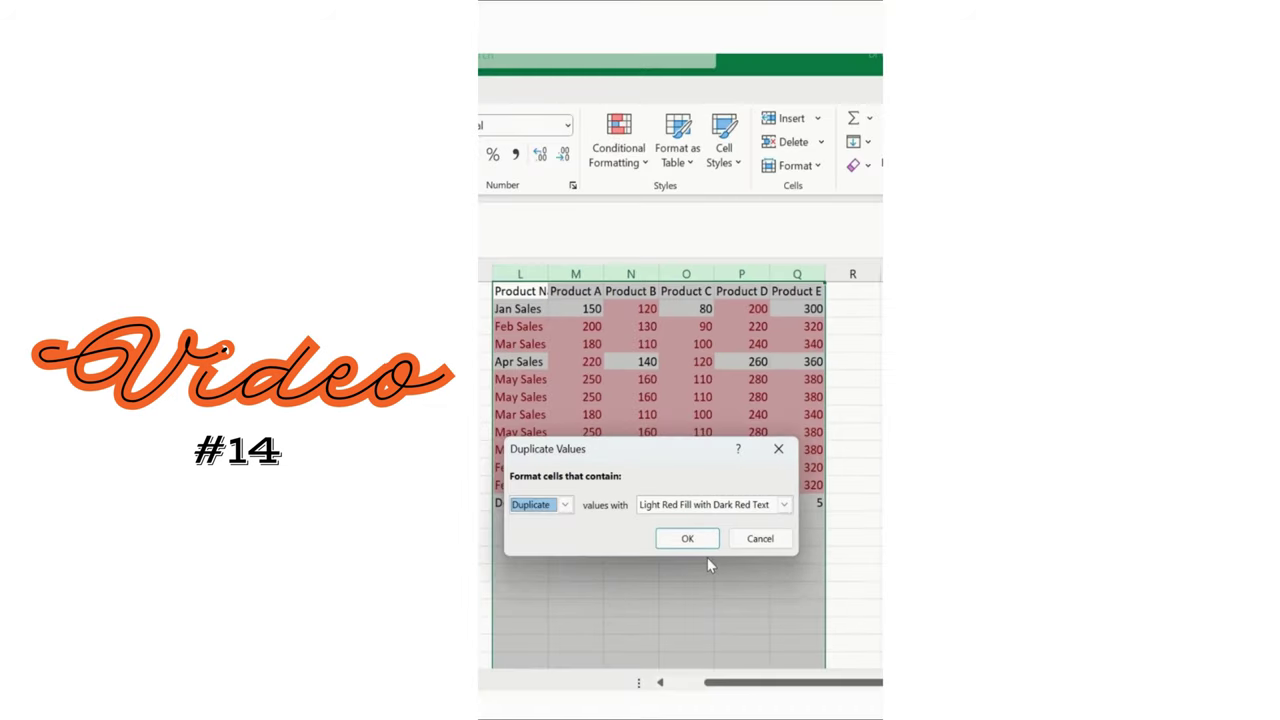
pyautogui.click(752, 540)
pyautogui.click(625, 414)
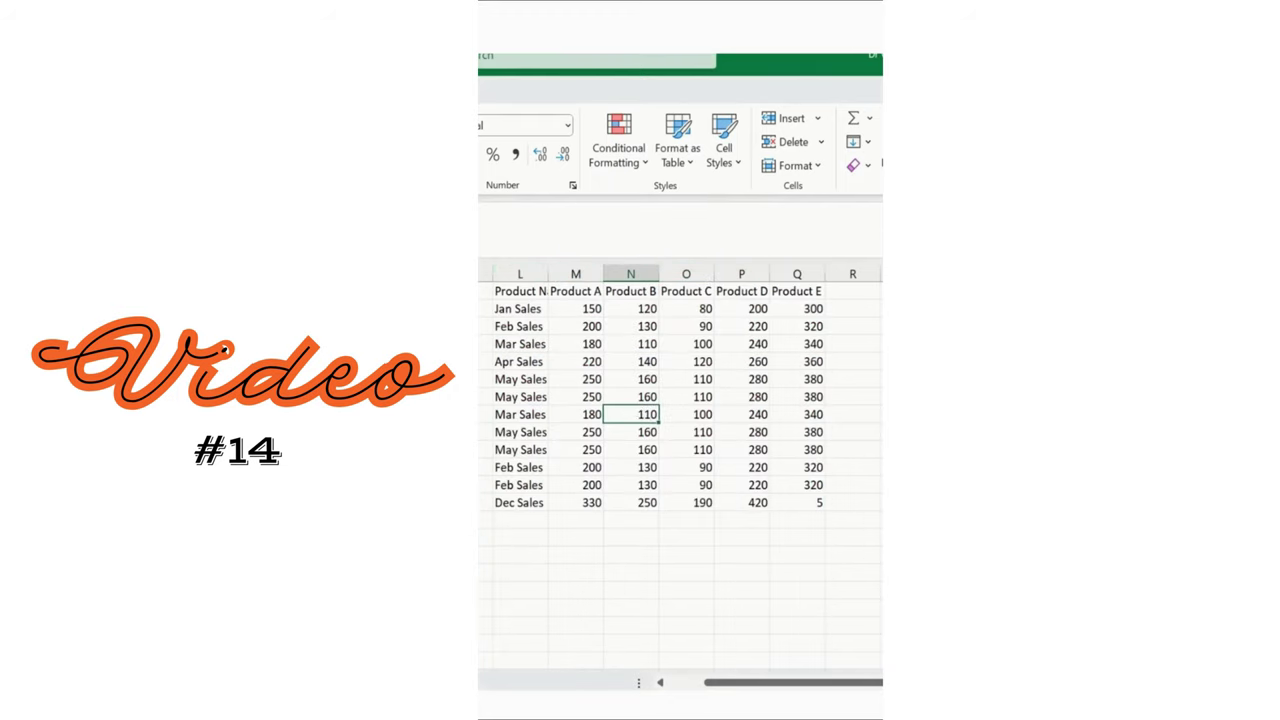
# Remove duplicate rows from the sales table in columns L to Q, checking every column and treating the first row as headers
pyautogui.hotkey('alt', 'a')
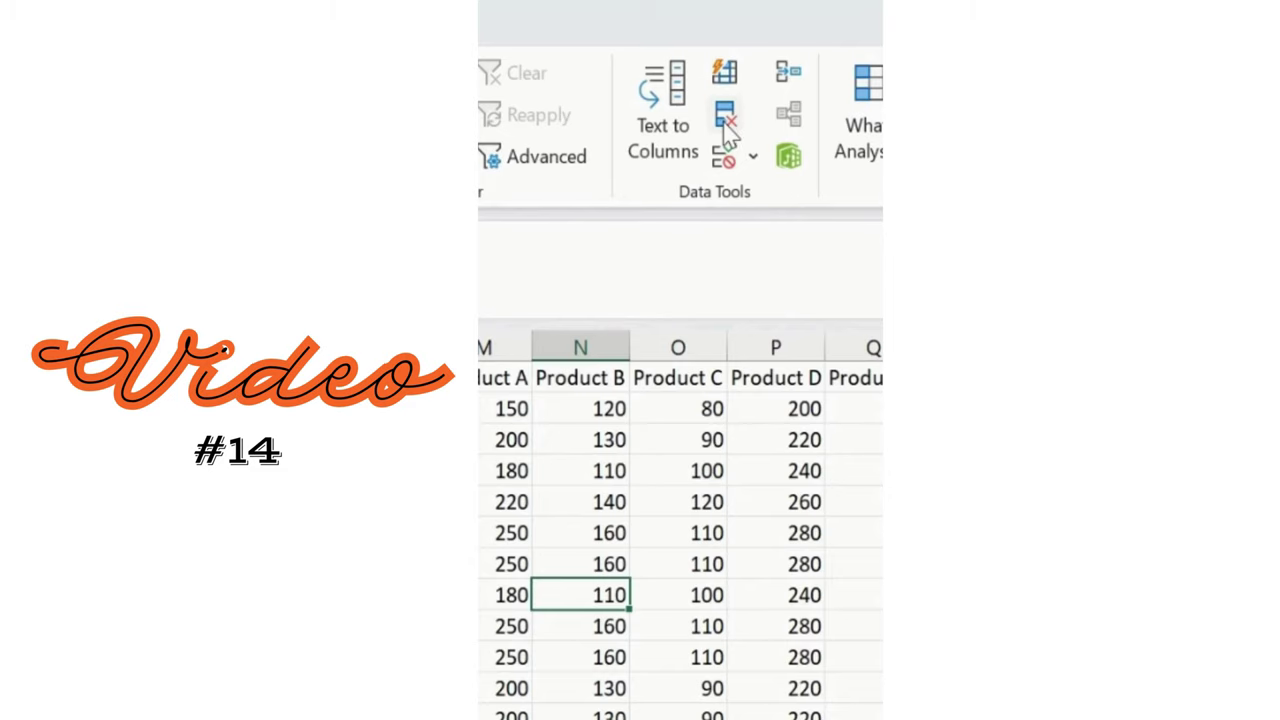
pyautogui.click(603, 440)
pyautogui.moveTo(520, 291); pyautogui.dragTo(814, 505)
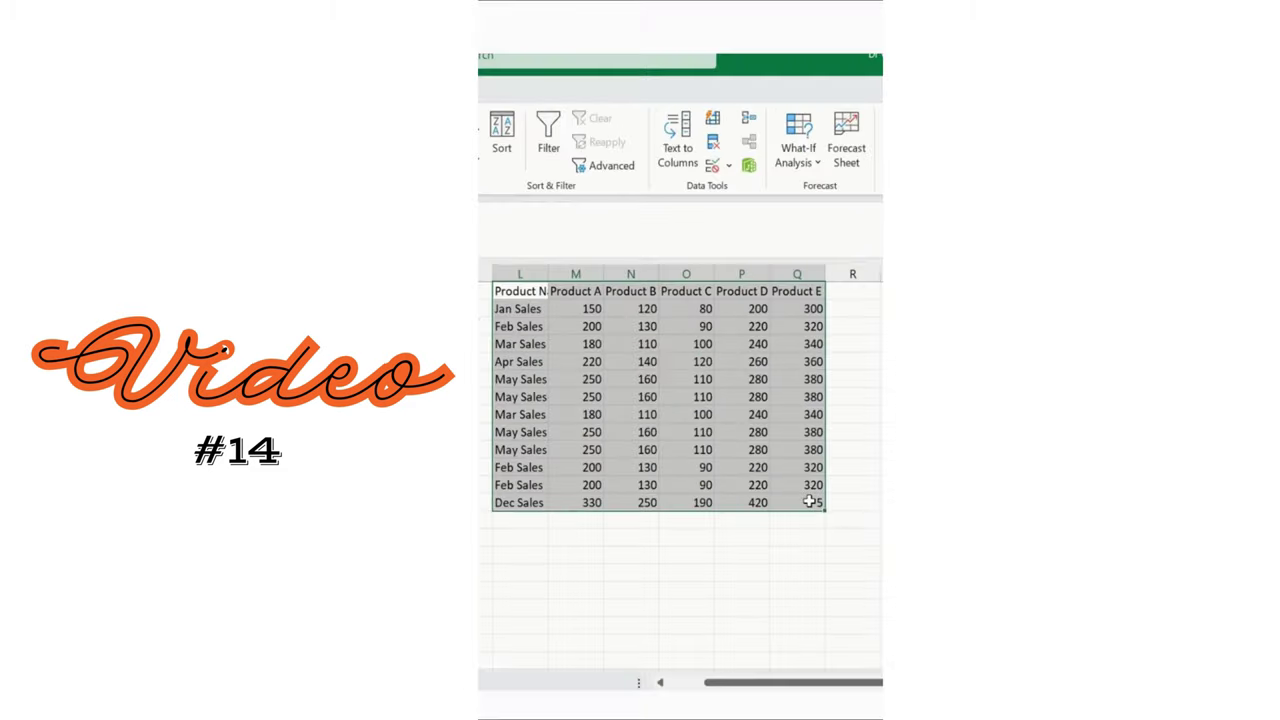
pyautogui.click(713, 145)
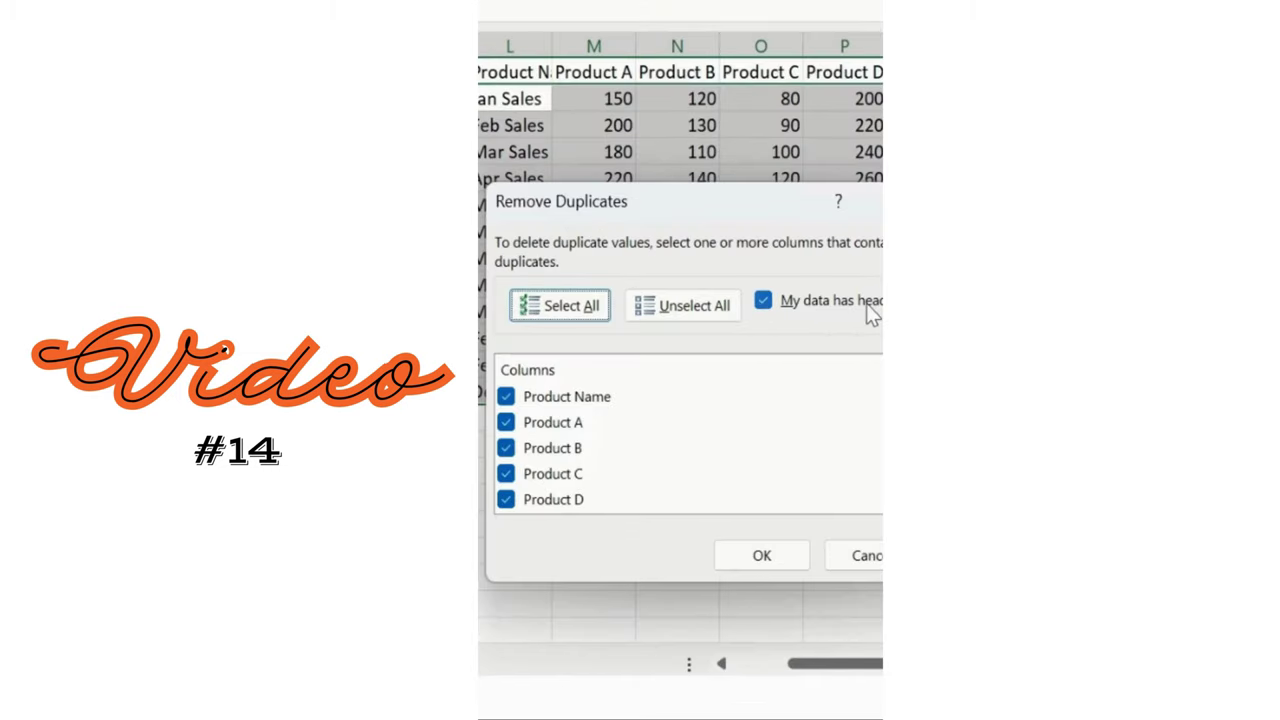
pyautogui.click(762, 555)
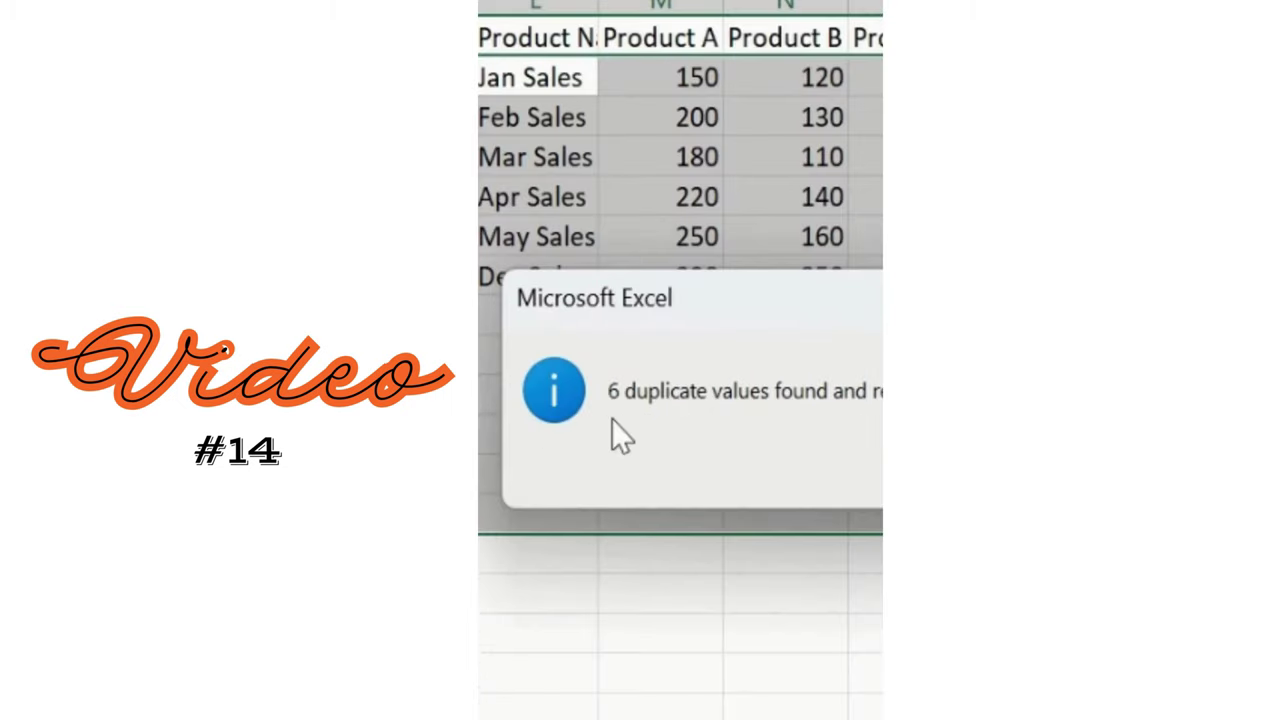
pyautogui.click(783, 487)
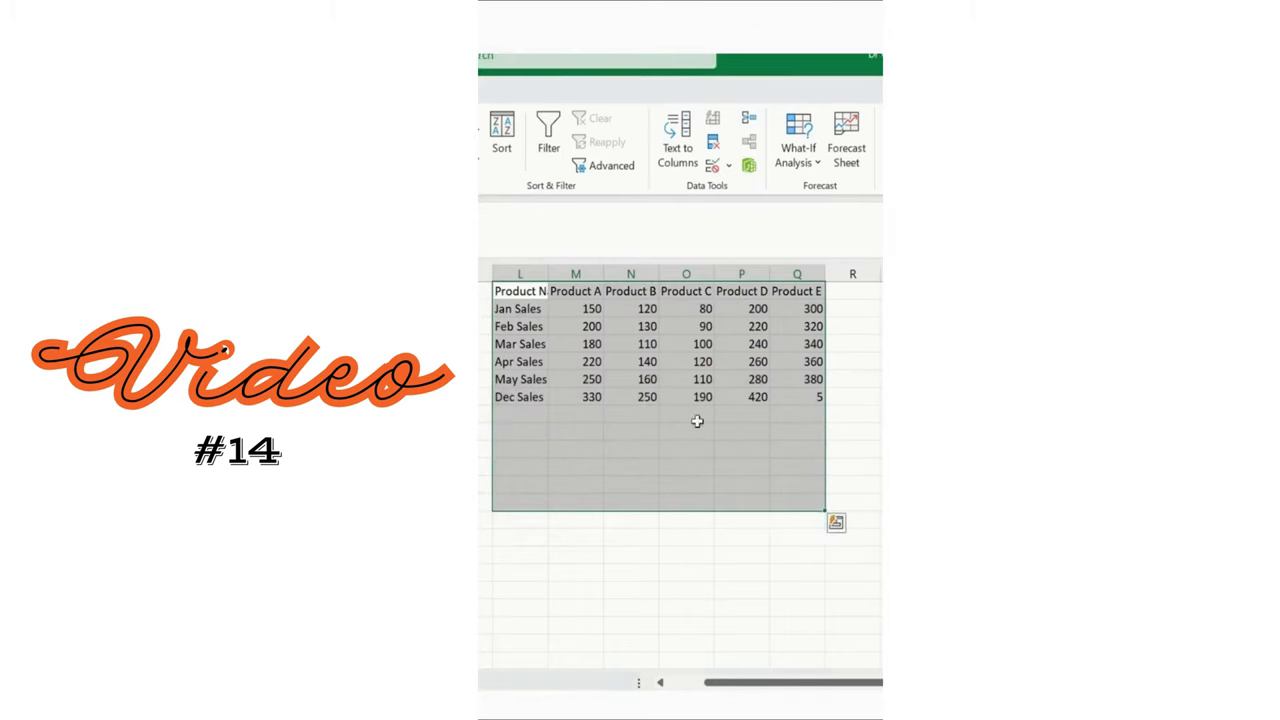
pyautogui.click(697, 420)
pyautogui.moveTo(527, 290); pyautogui.dragTo(787, 392)
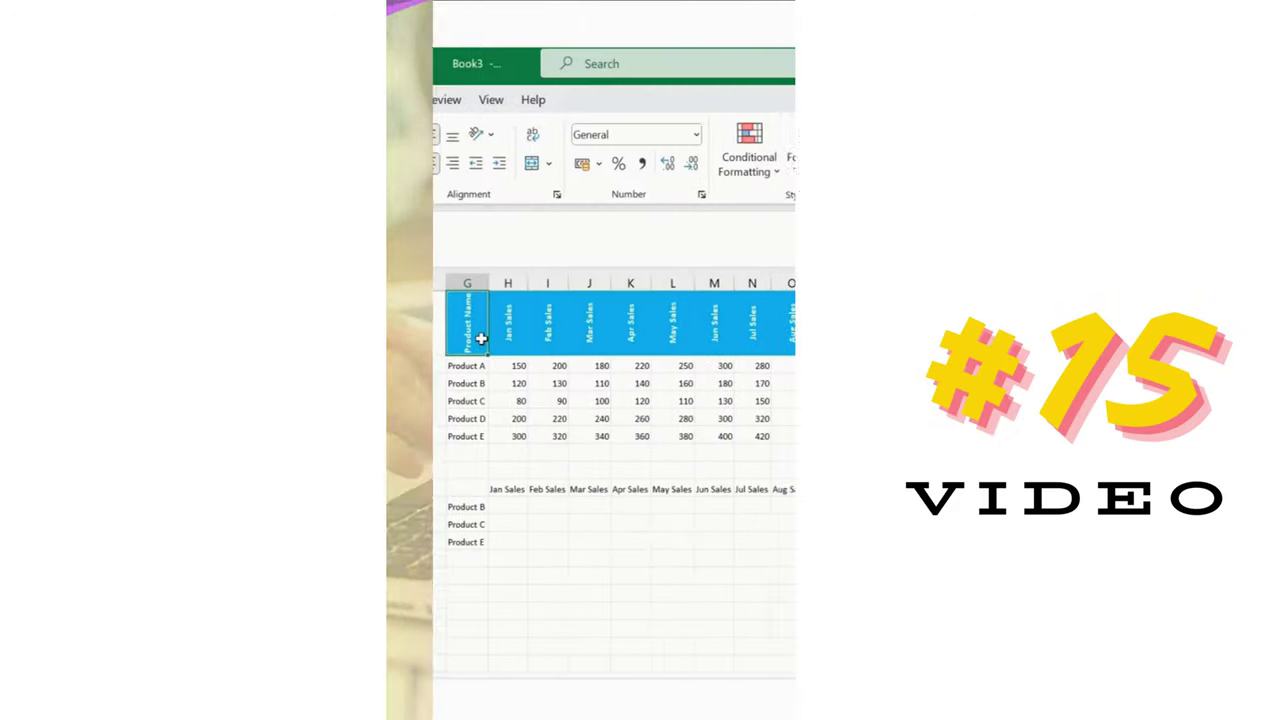
# Toggle the filter buttons on the product sales table's header row on and off, leaving them off
pyautogui.hotkey('ctrl', 'shift', 'l')
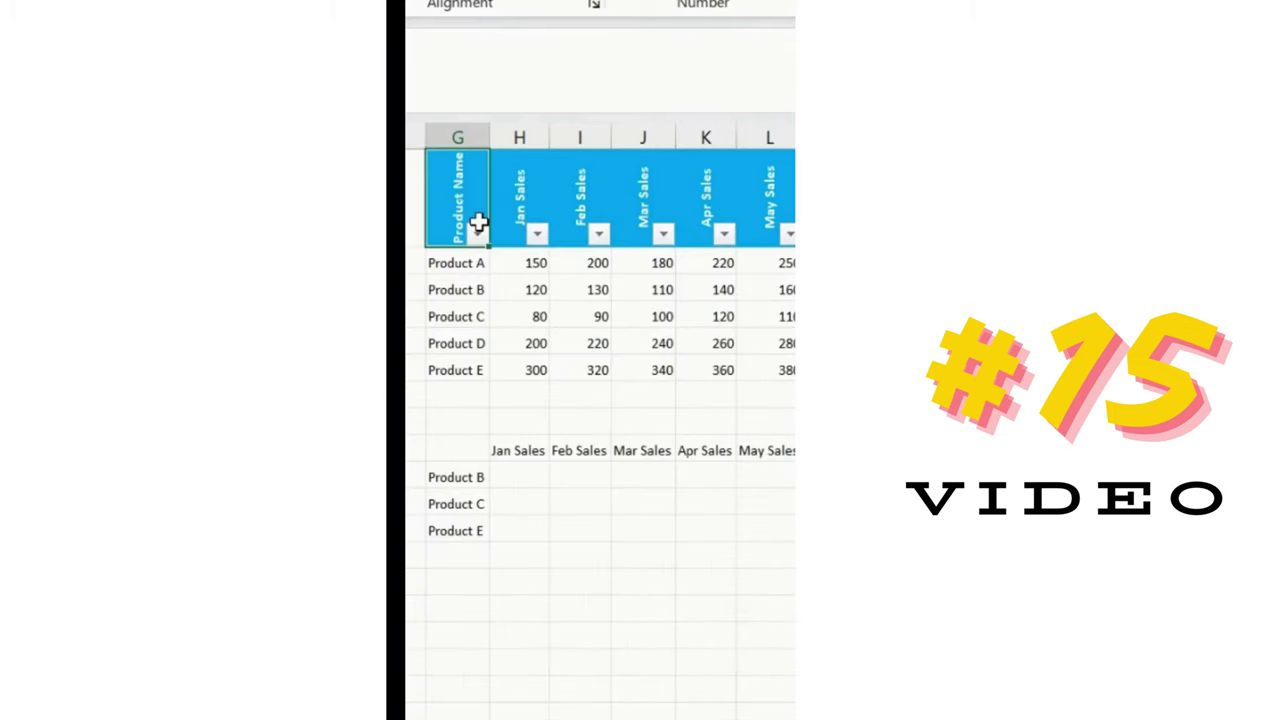
pyautogui.hotkey('ctrl', 'shift', 'l')
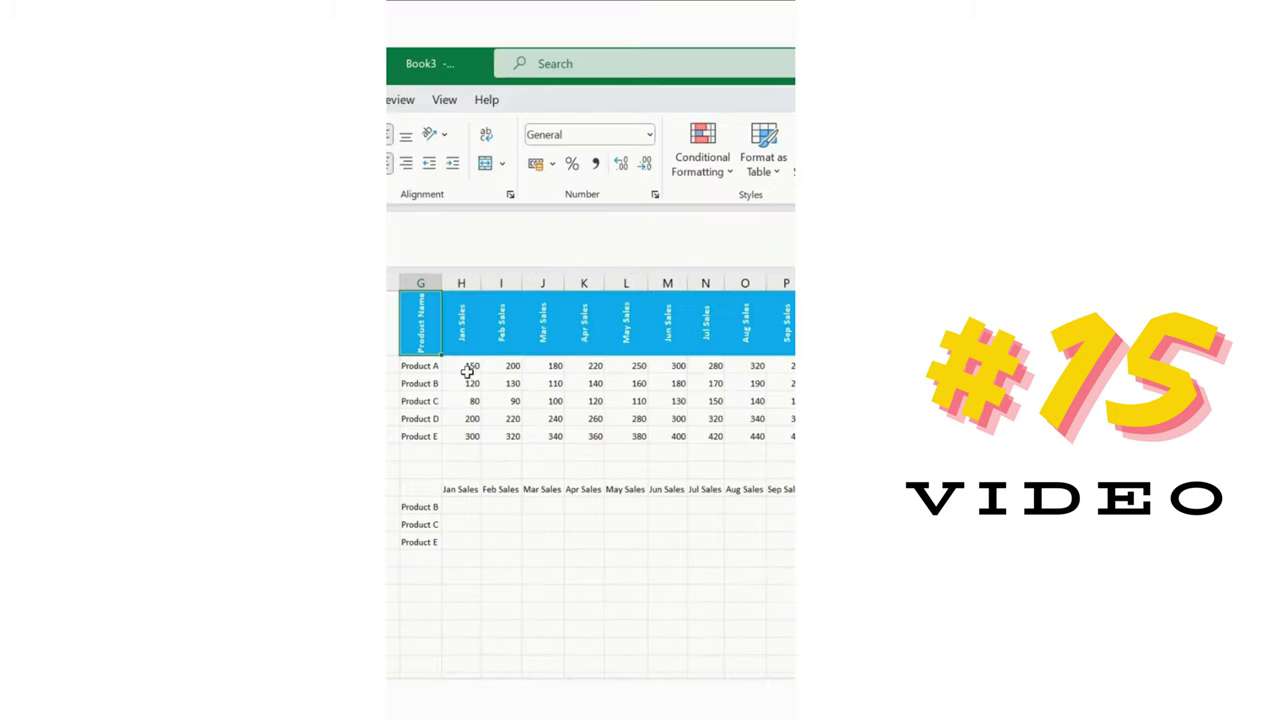
pyautogui.press('alt')
pyautogui.press('h')
pyautogui.press('s')
pyautogui.press('f')
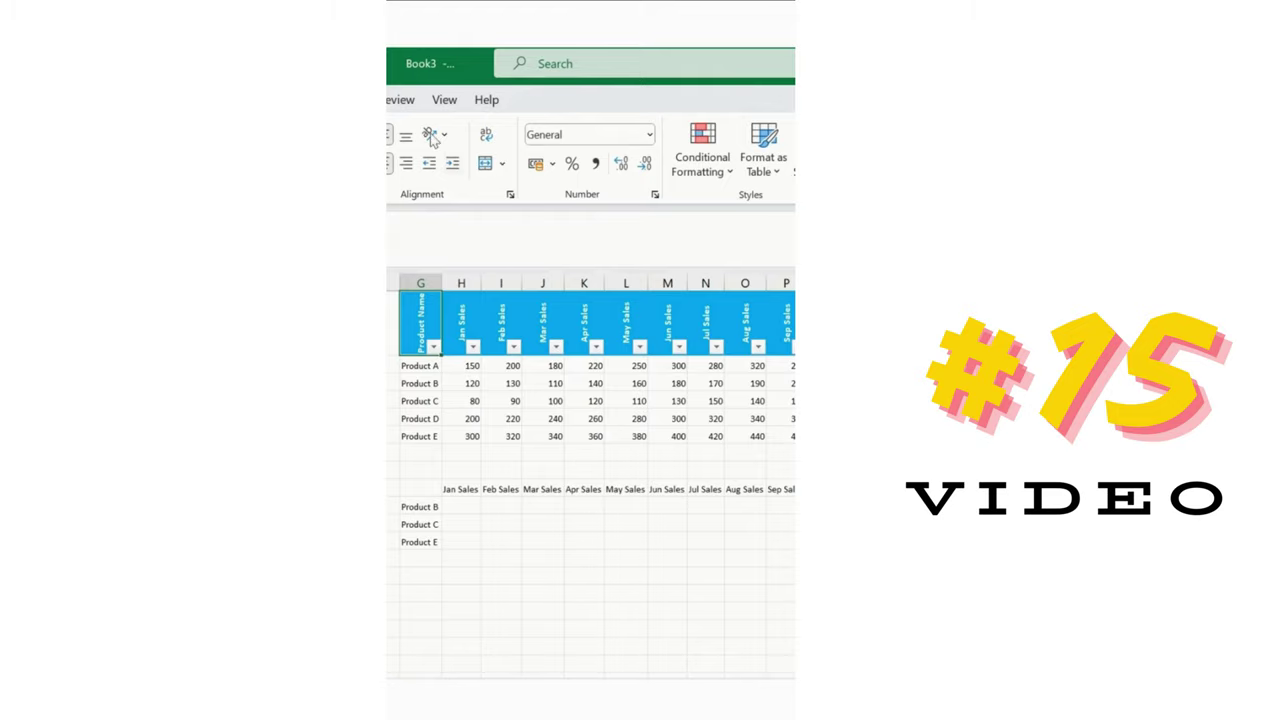
pyautogui.scroll(-4, 611, 170)
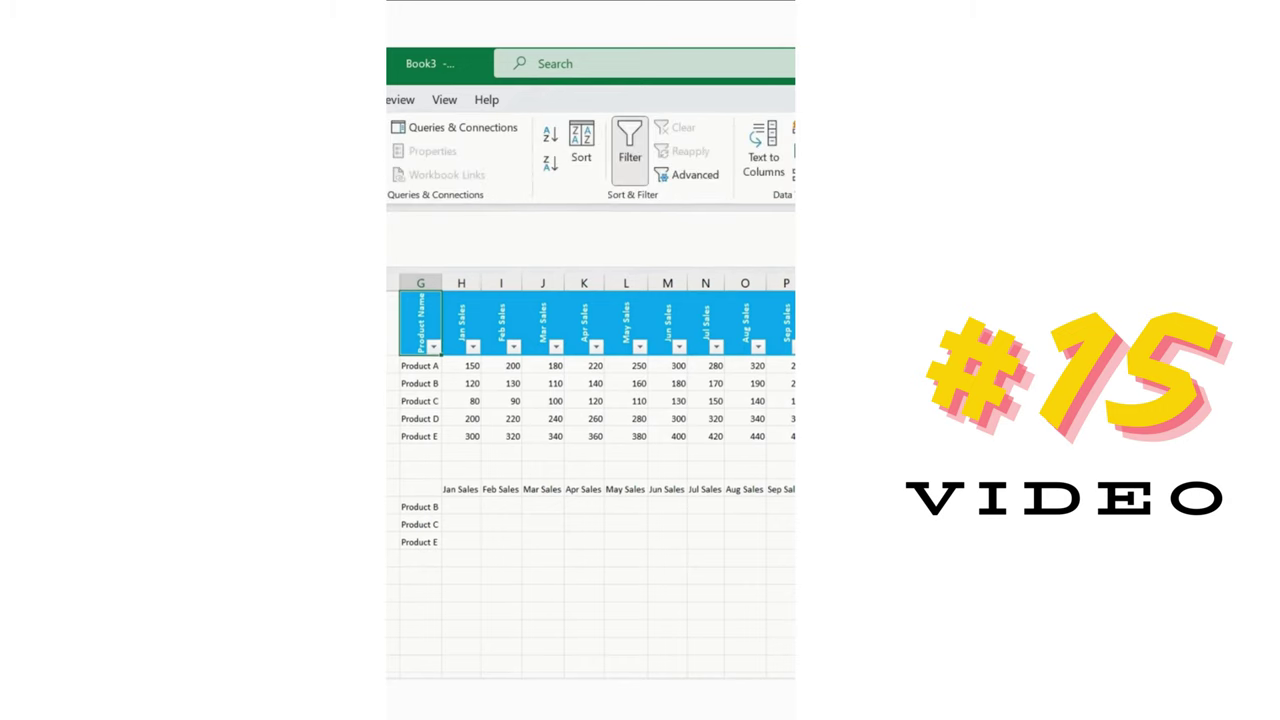
pyautogui.click(713, 192)
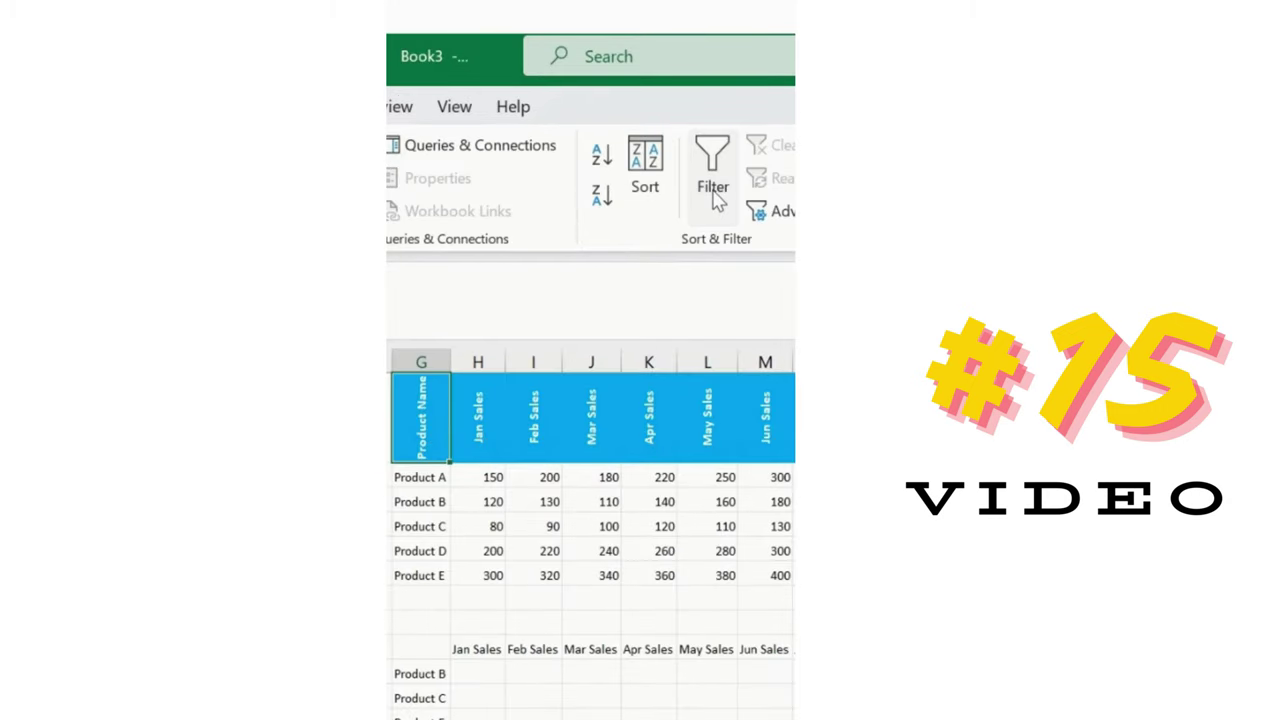
pyautogui.click(715, 197)
pyautogui.click(716, 200)
# Enter =FILTER(H2:S6,G2:G6=G10,"") in the Jan Sales cell of the lower table's Product B row
pyautogui.click(477, 673)
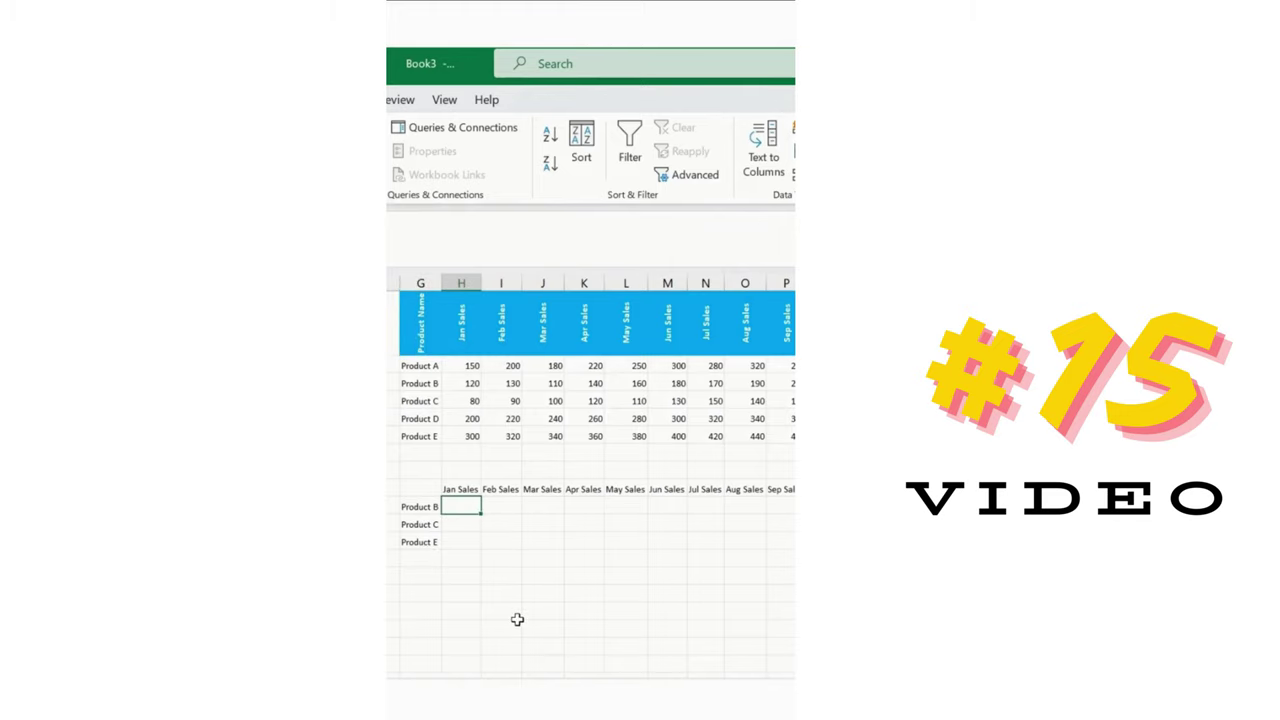
pyautogui.write('=filter')
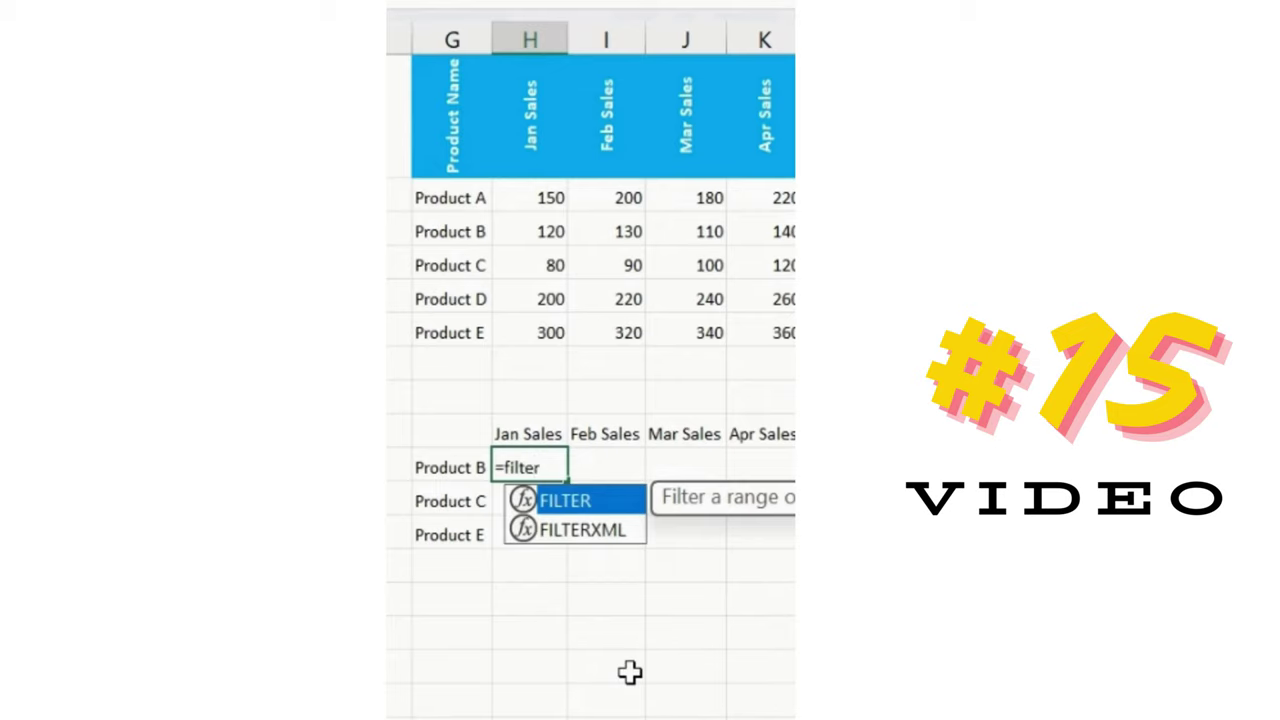
pyautogui.press('Tab')
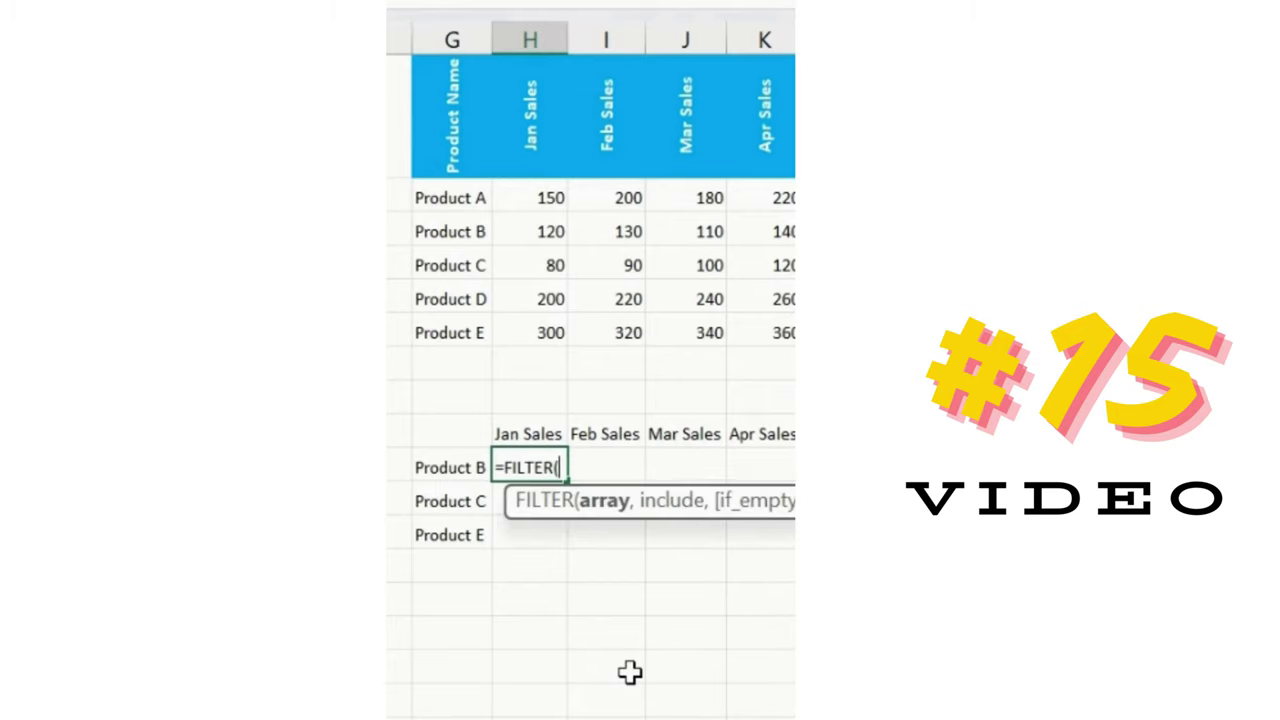
pyautogui.moveTo(541, 198); pyautogui.dragTo(794, 332)
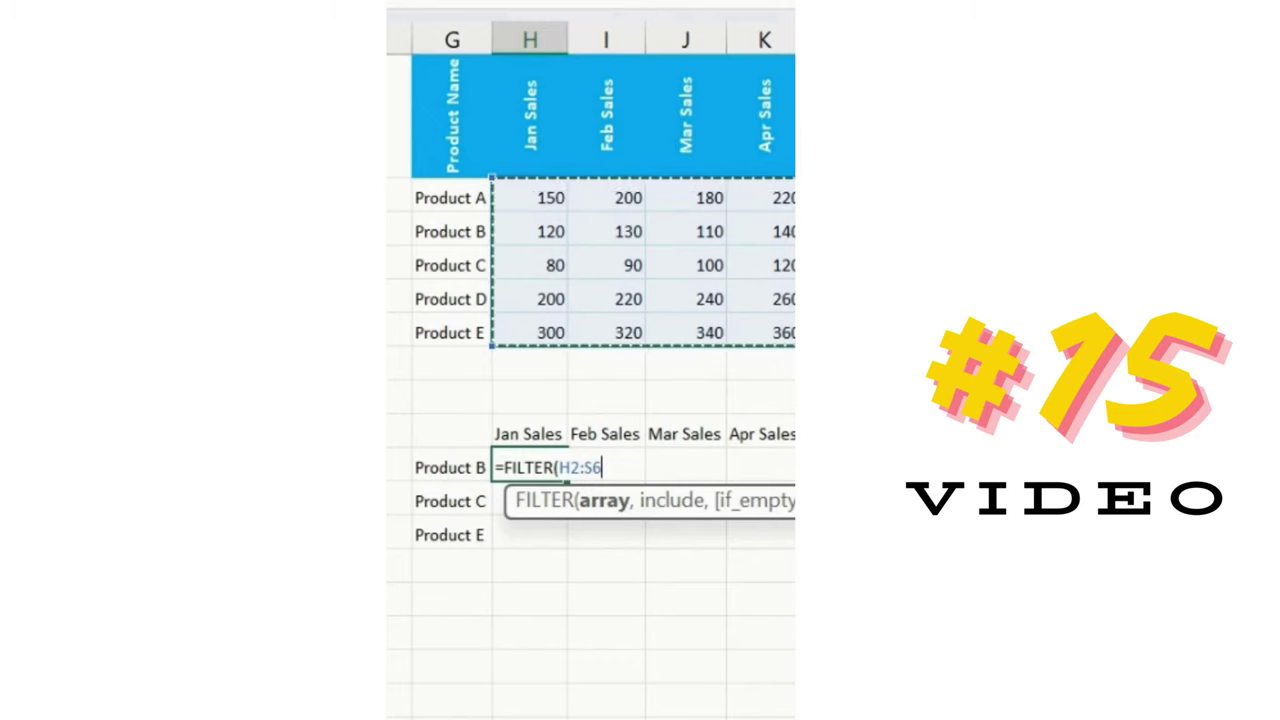
pyautogui.write(',')
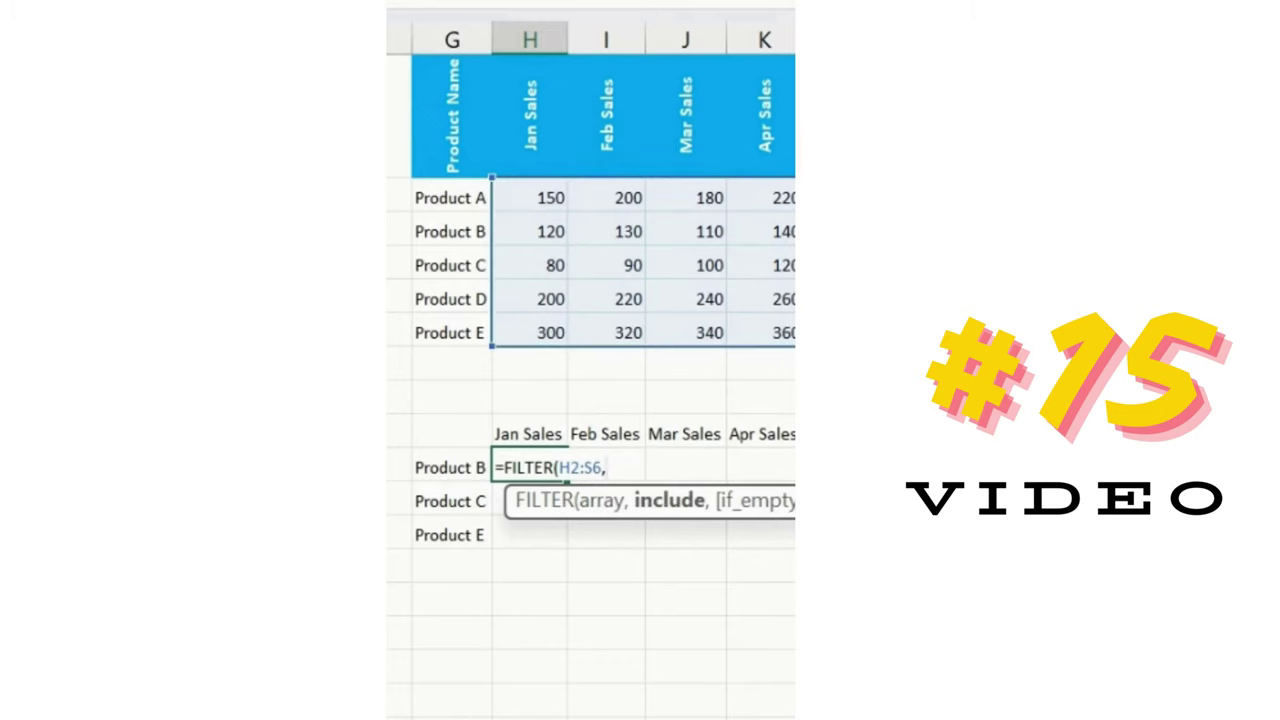
pyautogui.moveTo(470, 198); pyautogui.dragTo(464, 322)
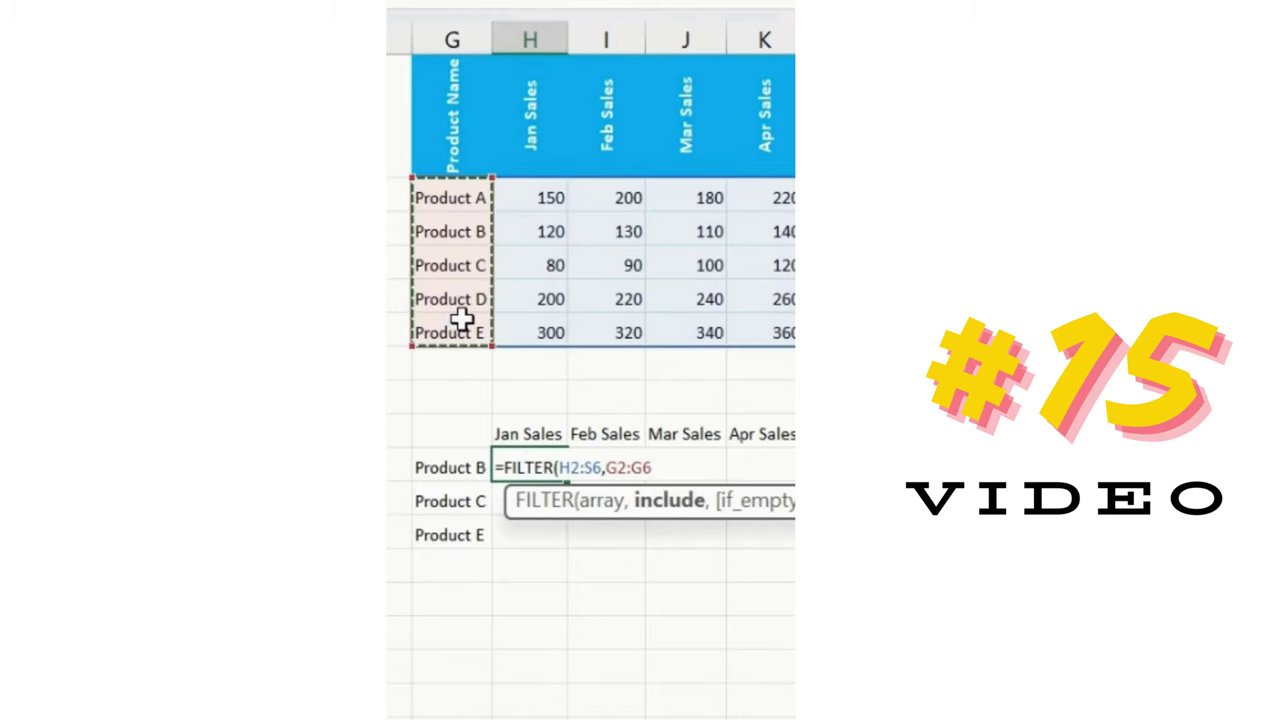
pyautogui.write('=')
pyautogui.click(467, 470)
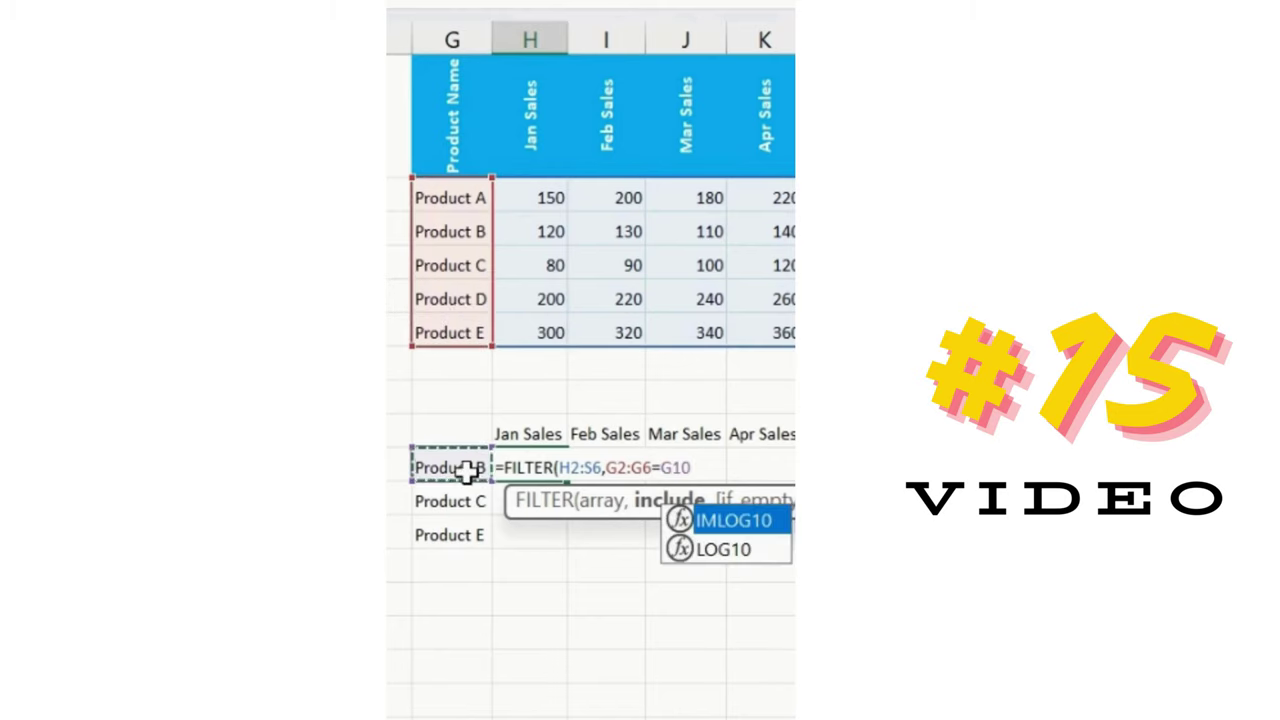
pyautogui.write(',')
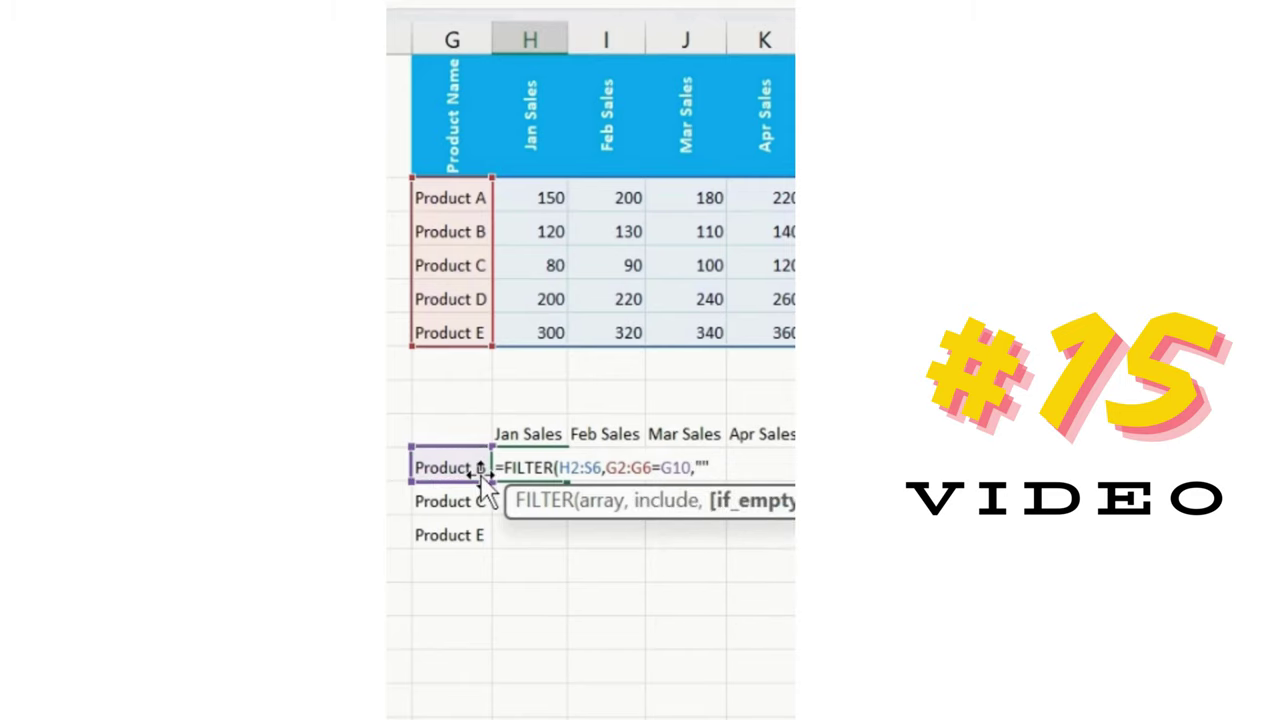
pyautogui.press('Return')
pyautogui.press('Up')
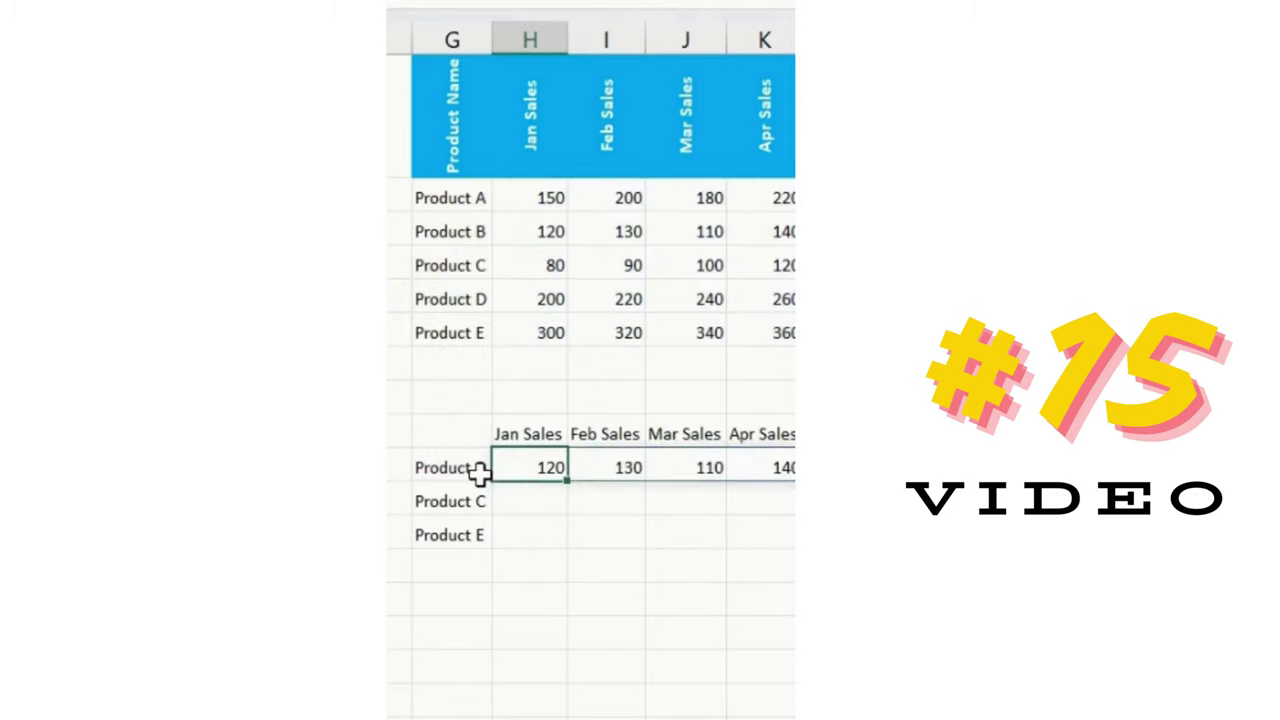
# Fill the FILTER formula down from the Product B row to the Product C and Product E rows
pyautogui.hotkey('shift', 'Right')
pyautogui.hotkey('shift', 'Right')
pyautogui.hotkey('shift', 'Down')
pyautogui.hotkey('shift', 'Down')
pyautogui.hotkey('ctrl', 'shift', 'Right')
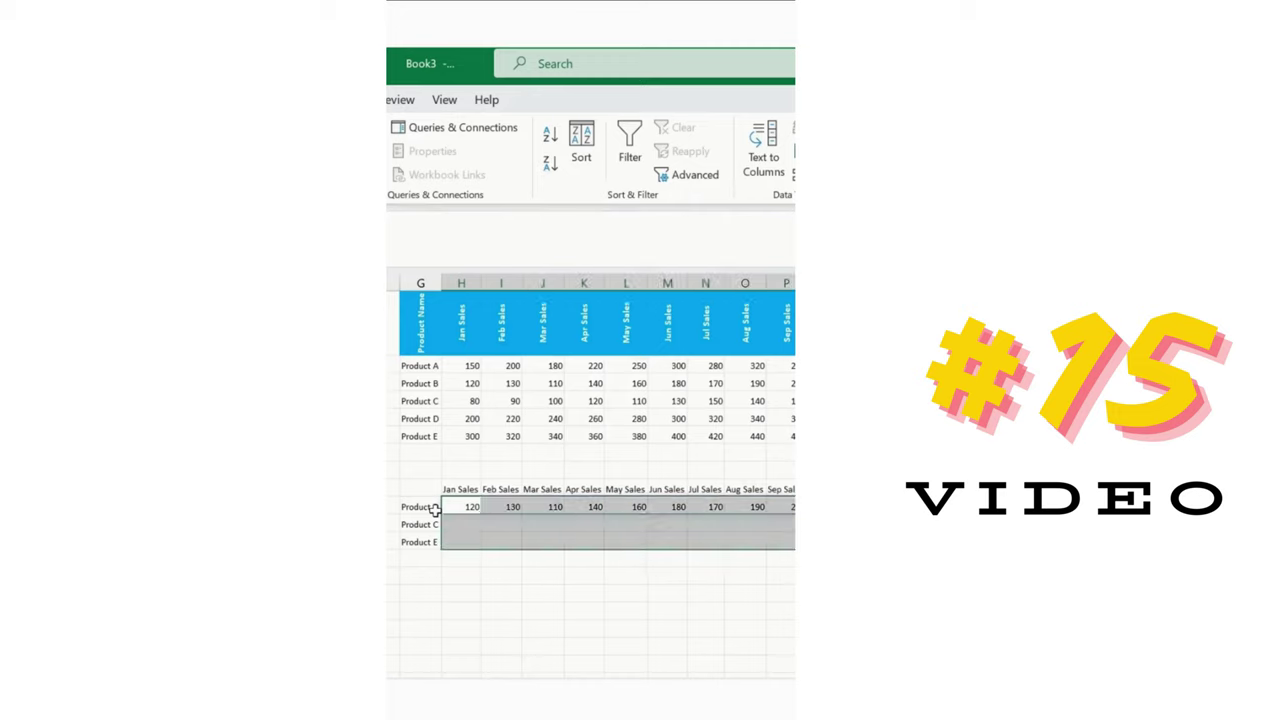
pyautogui.hotkey('ctrl', 'd')
# Check the Product B, C and E sales rows in the lower table cell by cell
pyautogui.press('Left')
pyautogui.press('Right')
pyautogui.press('Right')
pyautogui.press('Down')
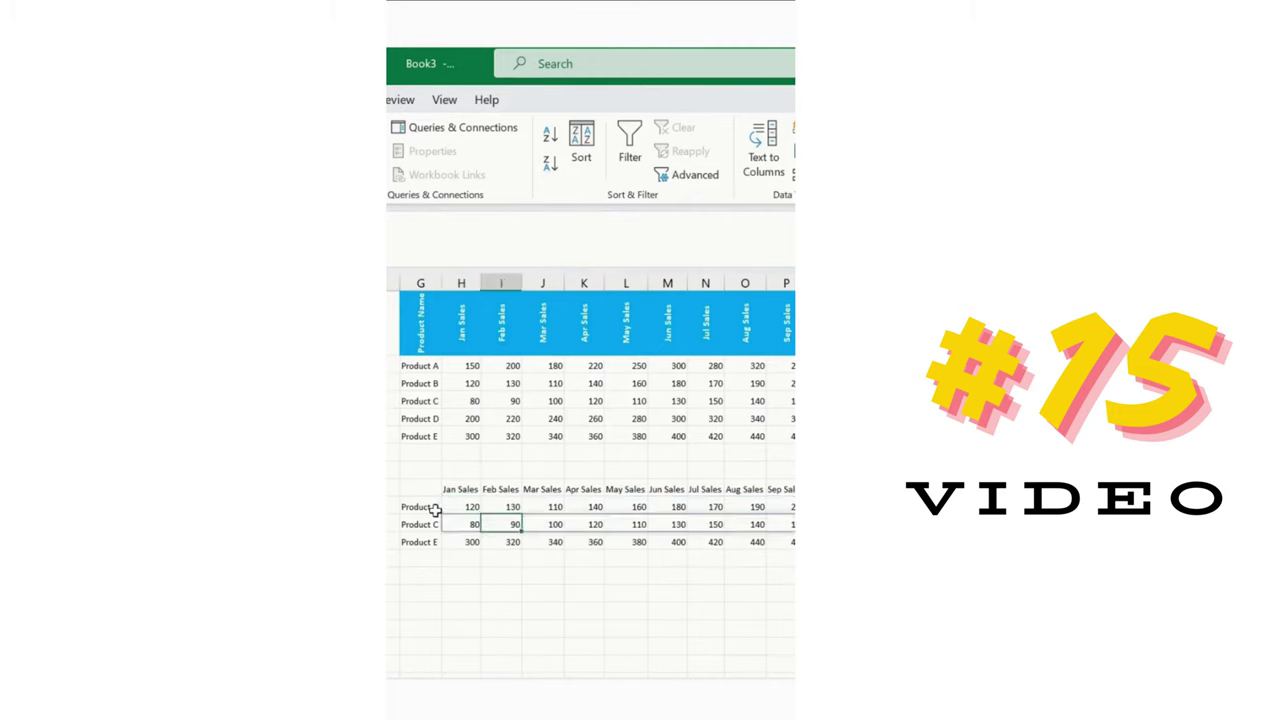
pyautogui.press('Left')
pyautogui.press('Up')
pyautogui.press('Left')
pyautogui.press('Down')
pyautogui.press('Down')
pyautogui.press('Right')
pyautogui.press('Up')
pyautogui.press('Up')
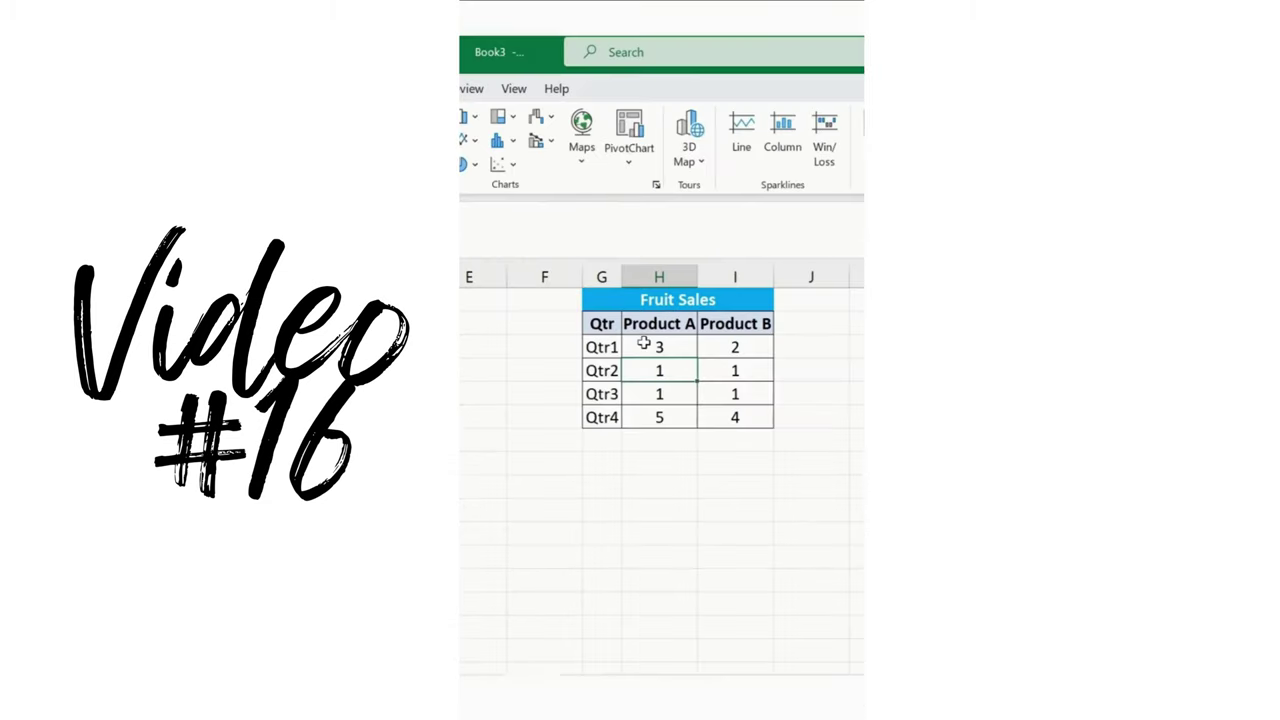
# Insert a scatter chart with smooth lines and markers from the Fruit Sales table of quarterly Product A and B figures
pyautogui.click(665, 303)
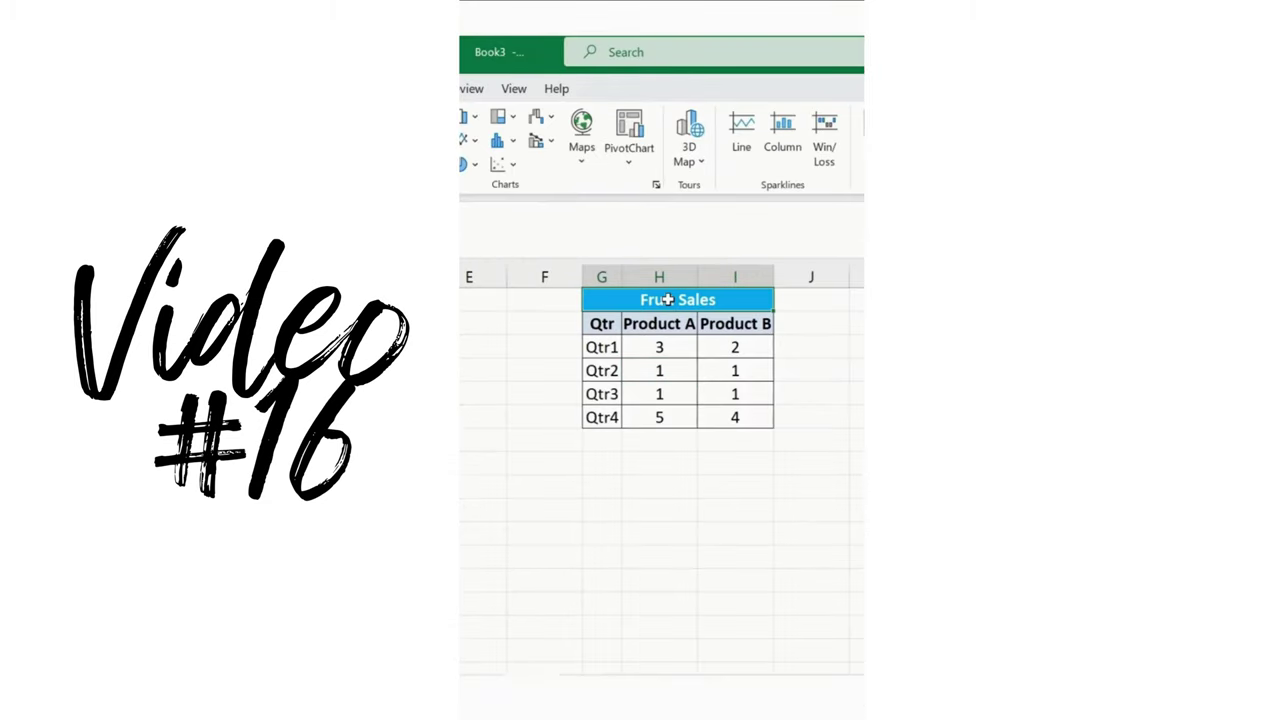
pyautogui.click(735, 323)
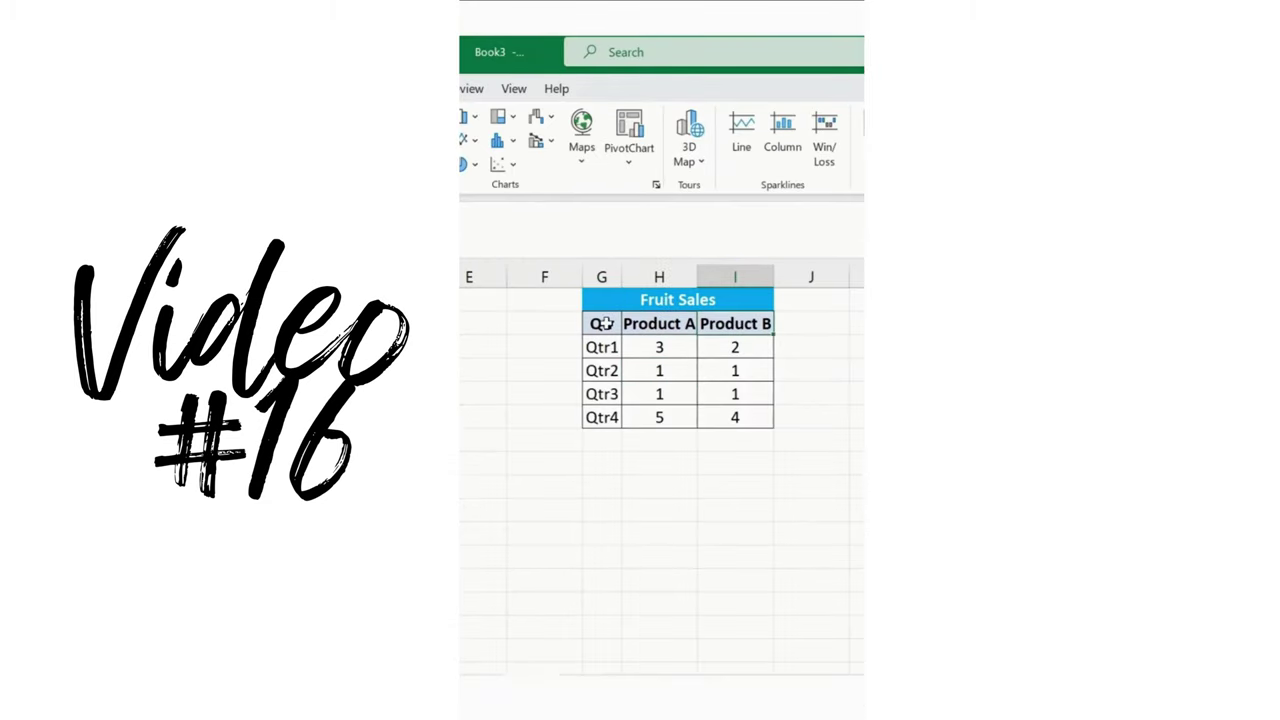
pyautogui.click(642, 352)
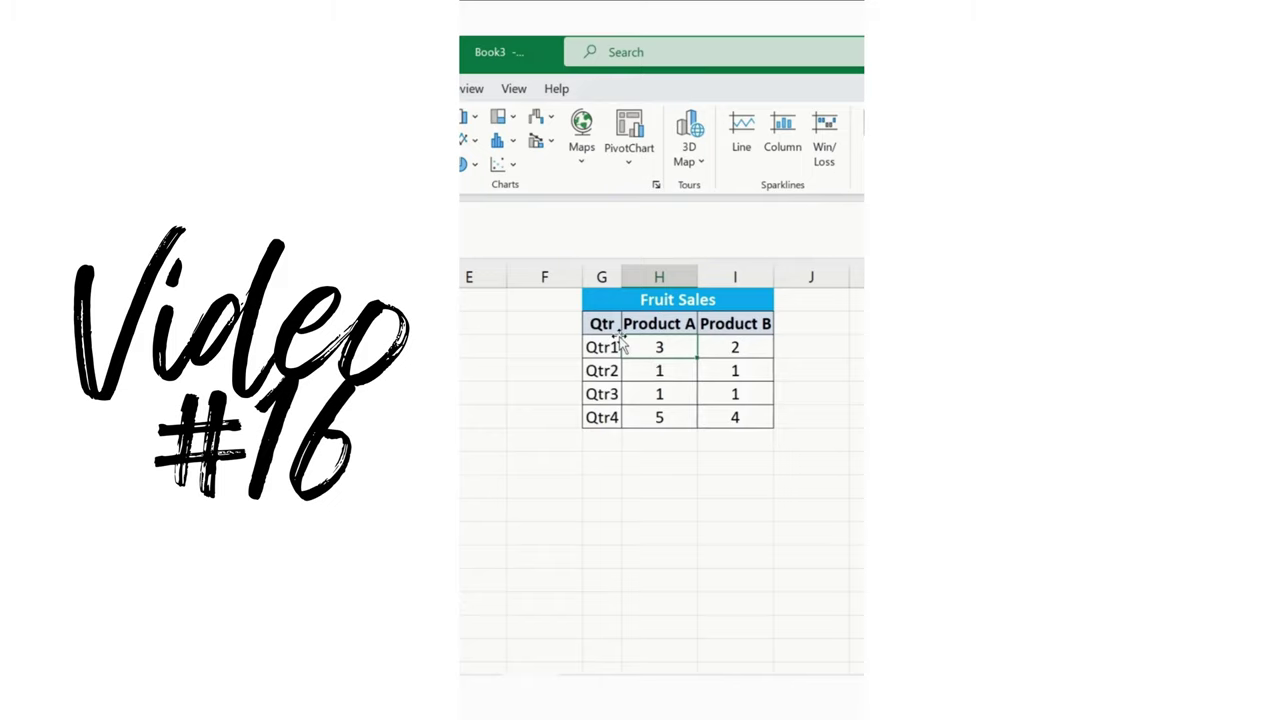
pyautogui.click(503, 166)
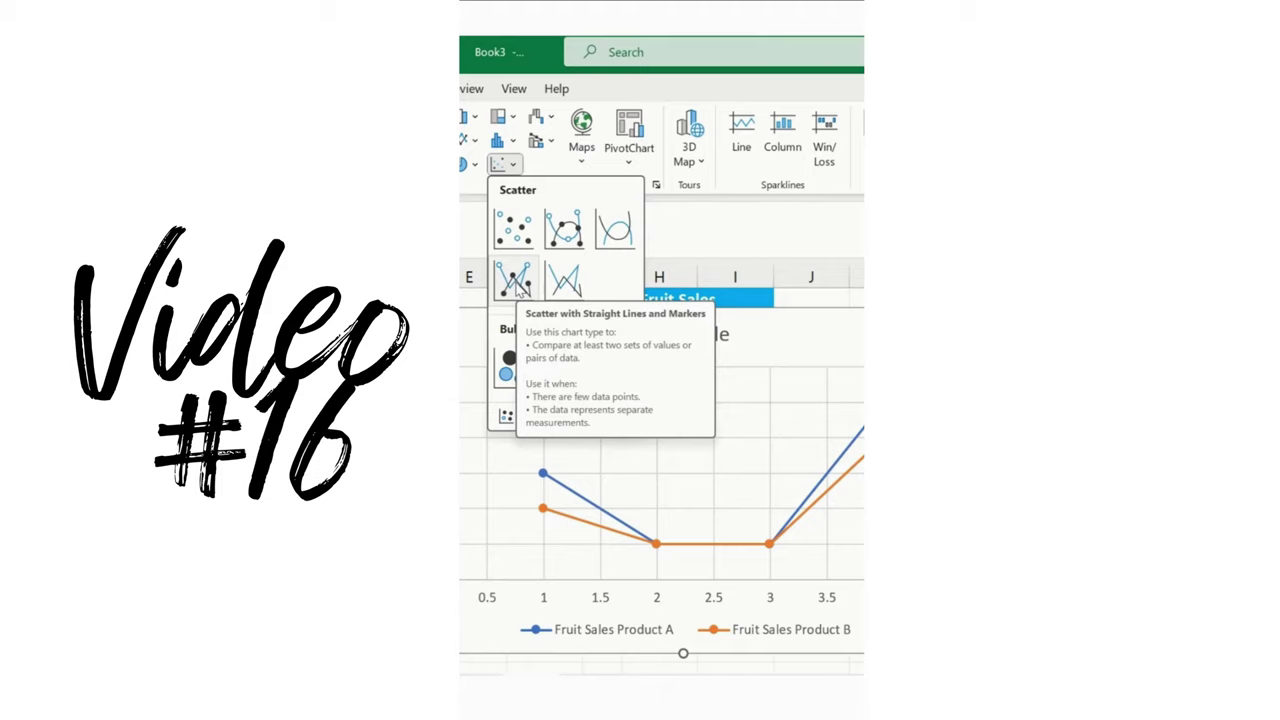
pyautogui.click(568, 228)
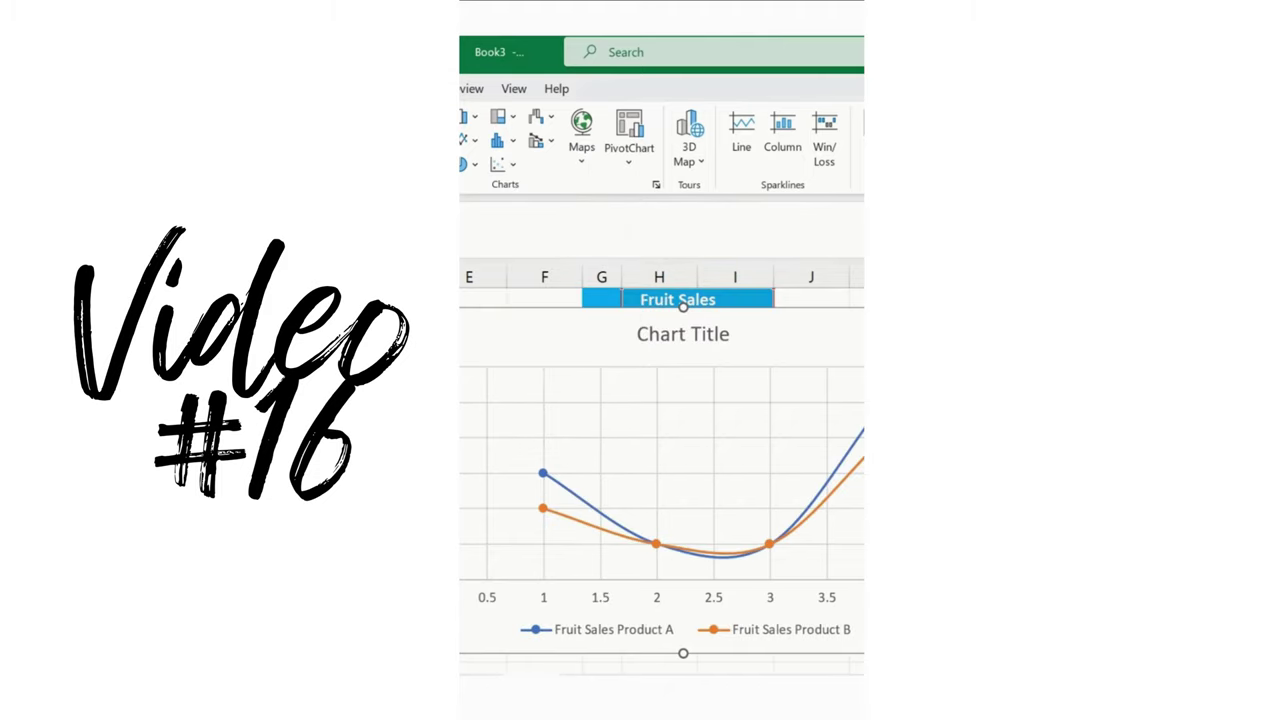
# Add data labels to the Fruit Sales scatter chart and reposition it just below the table's header rows
pyautogui.moveTo(968, 307); pyautogui.dragTo(748, 355)
pyautogui.click(790, 347)
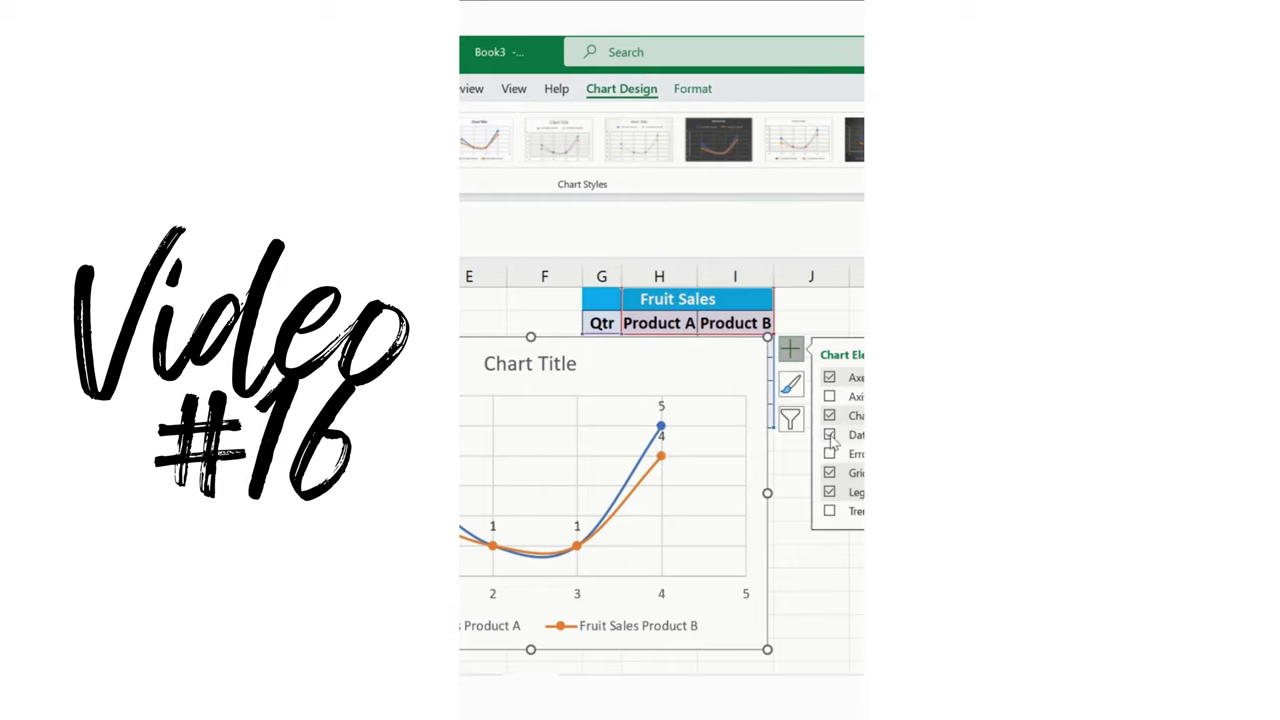
pyautogui.moveTo(628, 358); pyautogui.dragTo(760, 360)
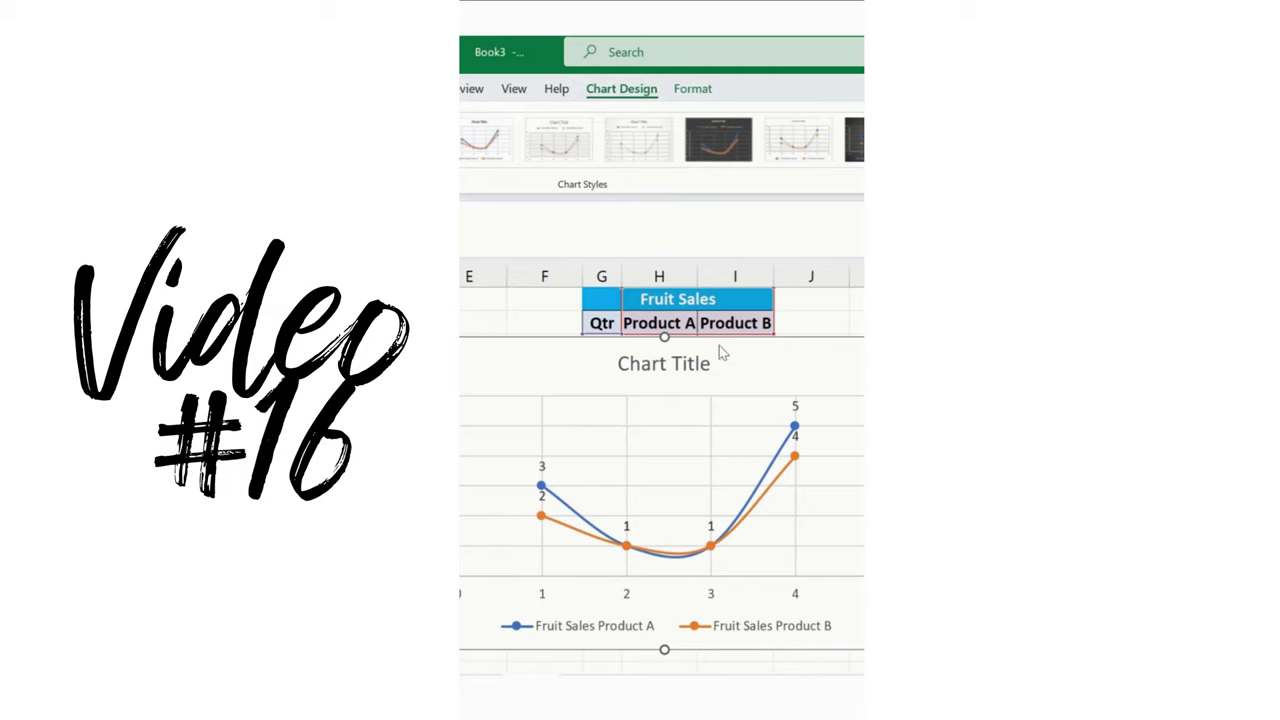
pyautogui.moveTo(790, 360); pyautogui.dragTo(766, 363)
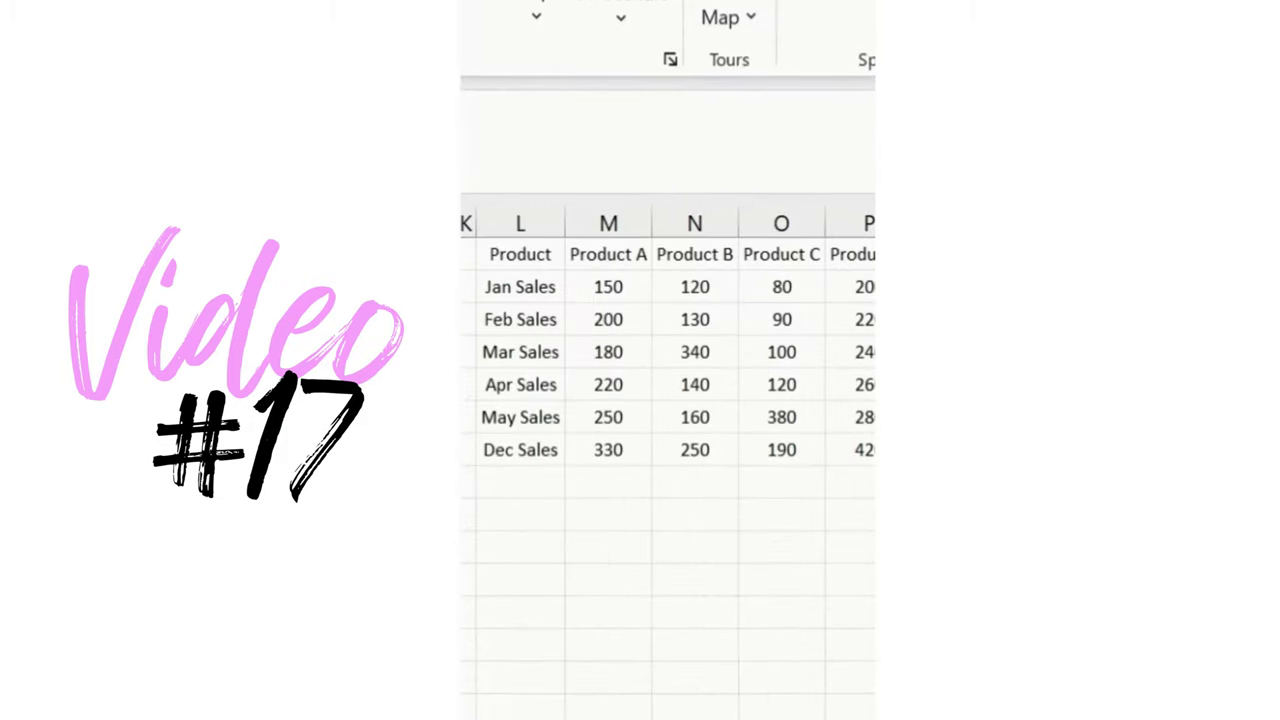
# Insert a line sparkline in R2 for the Jan Sales figures M2:Q2 and fill it down to the Dec Sales row
pyautogui.click(608, 223)
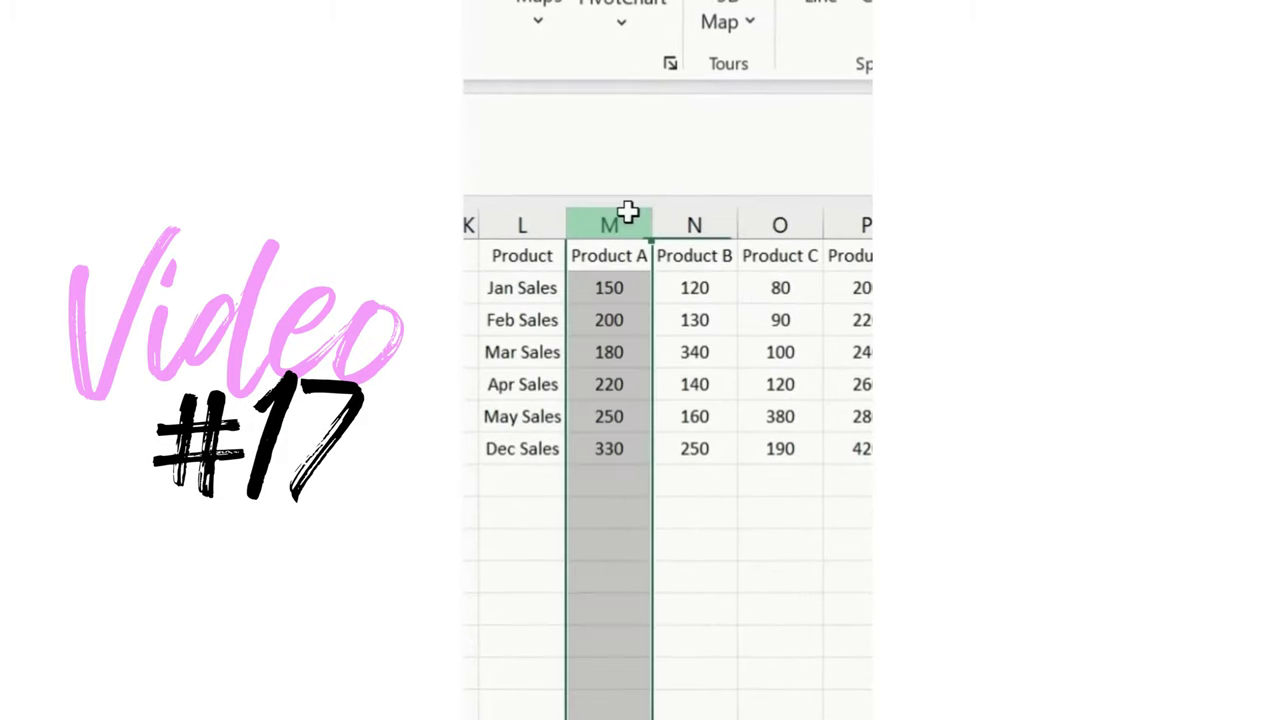
pyautogui.moveTo(627, 212); pyautogui.dragTo(866, 224)
pyautogui.moveTo(543, 262); pyautogui.dragTo(527, 447)
pyautogui.click(720, 300)
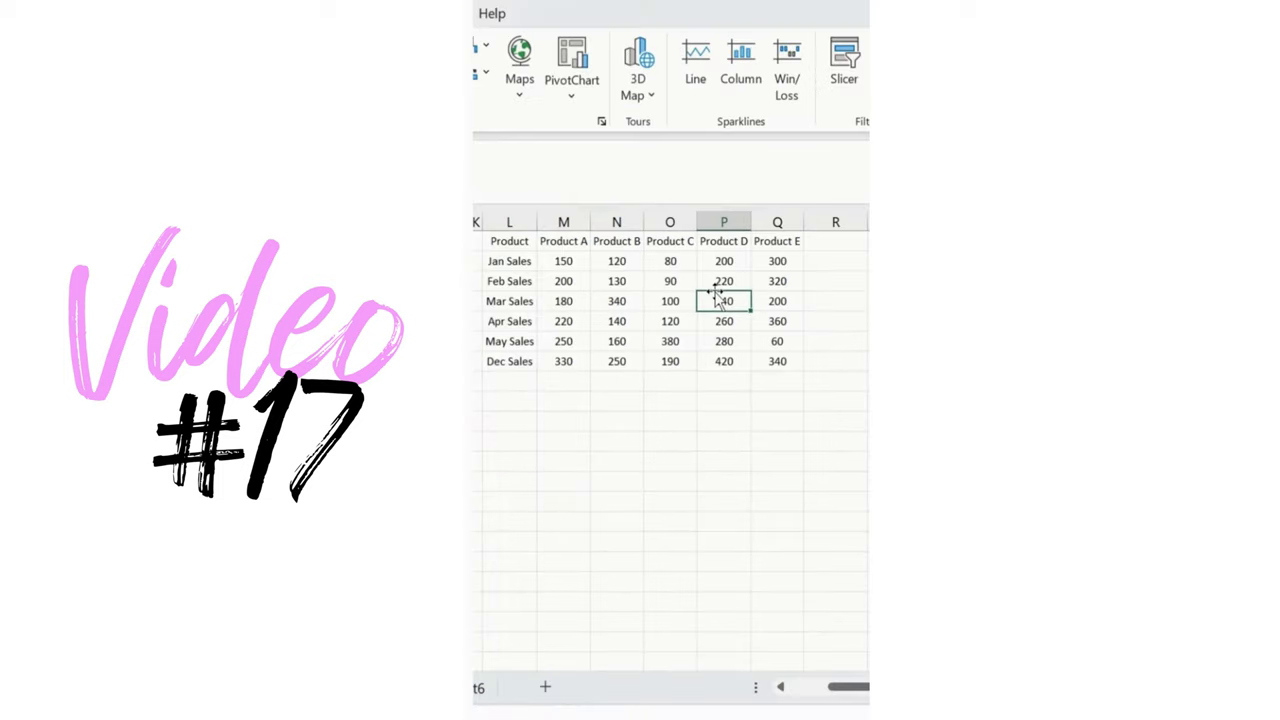
pyautogui.click(830, 262)
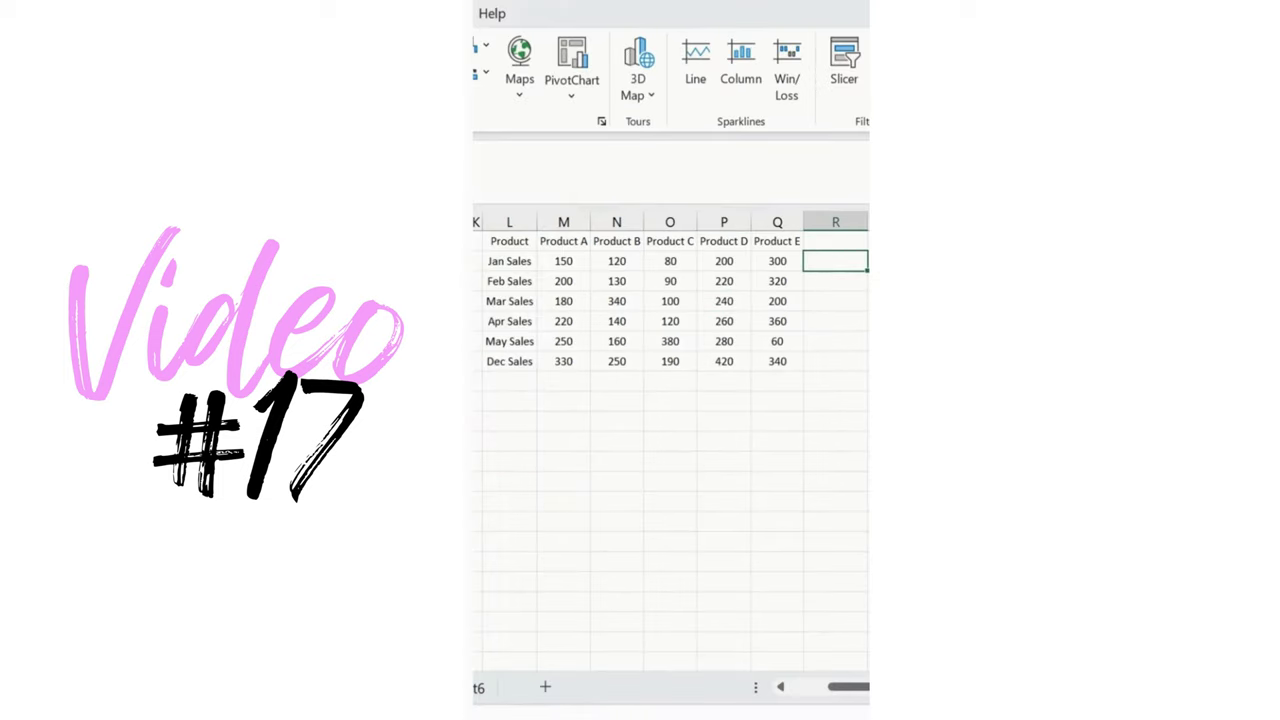
pyautogui.click(693, 58)
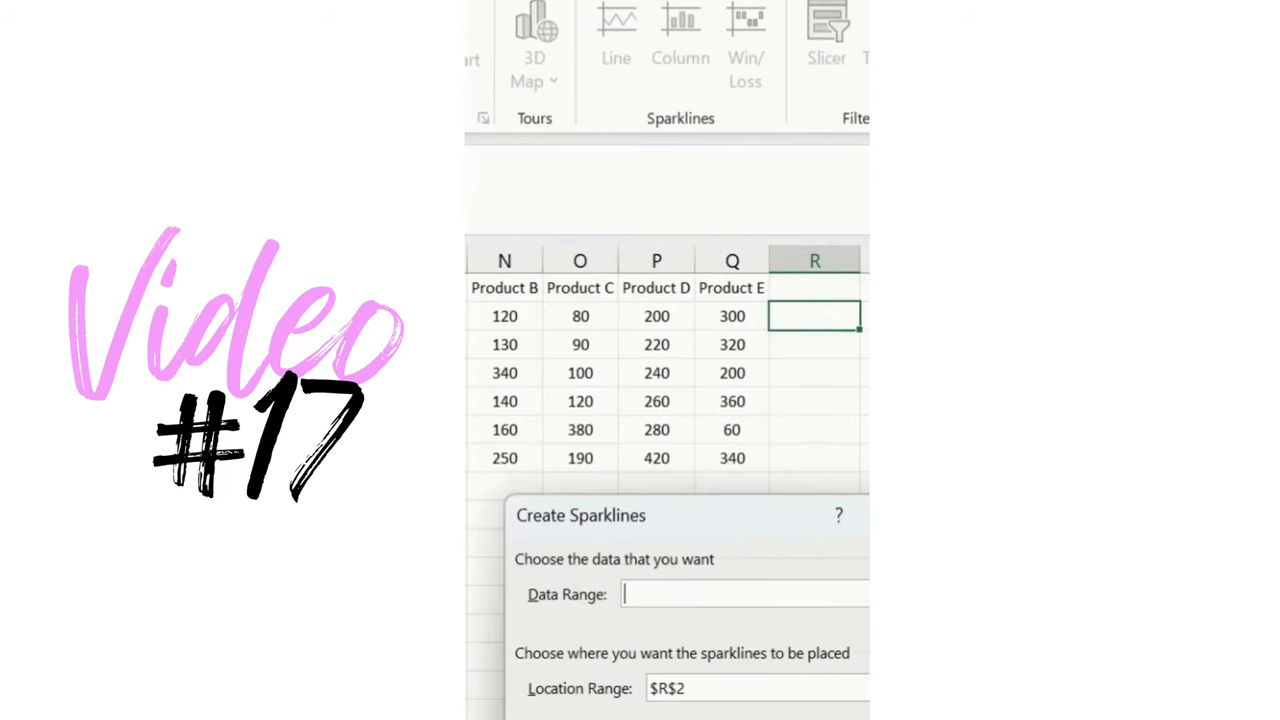
pyautogui.moveTo(474, 124); pyautogui.dragTo(766, 131)
pyautogui.click(795, 563)
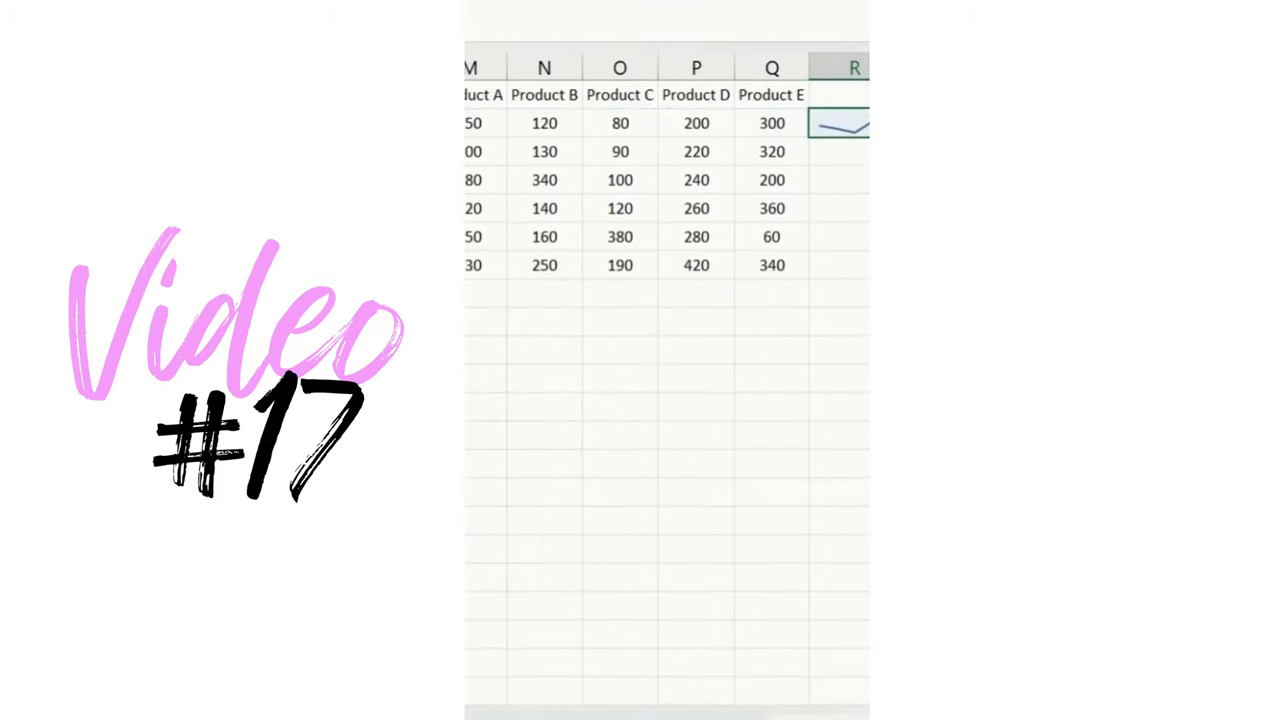
pyautogui.moveTo(868, 137); pyautogui.dragTo(860, 372)
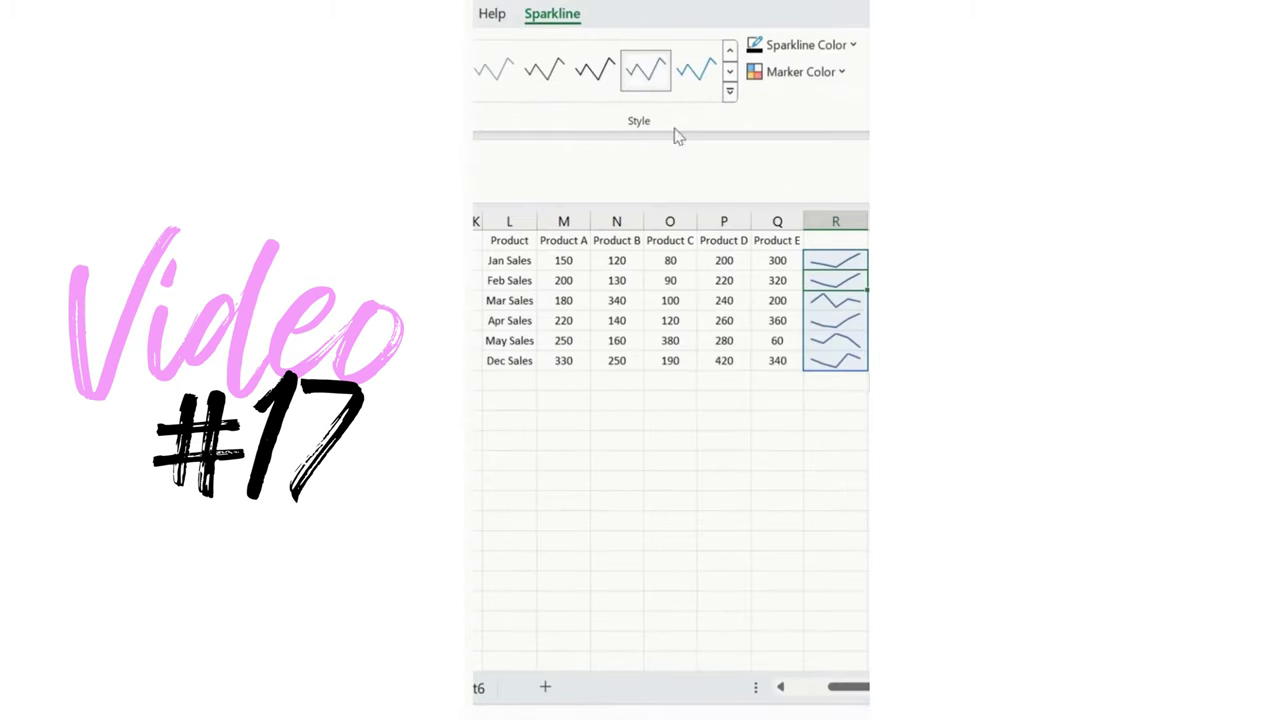
# Apply a green gallery style to the line sparklines in column R
pyautogui.click(796, 74)
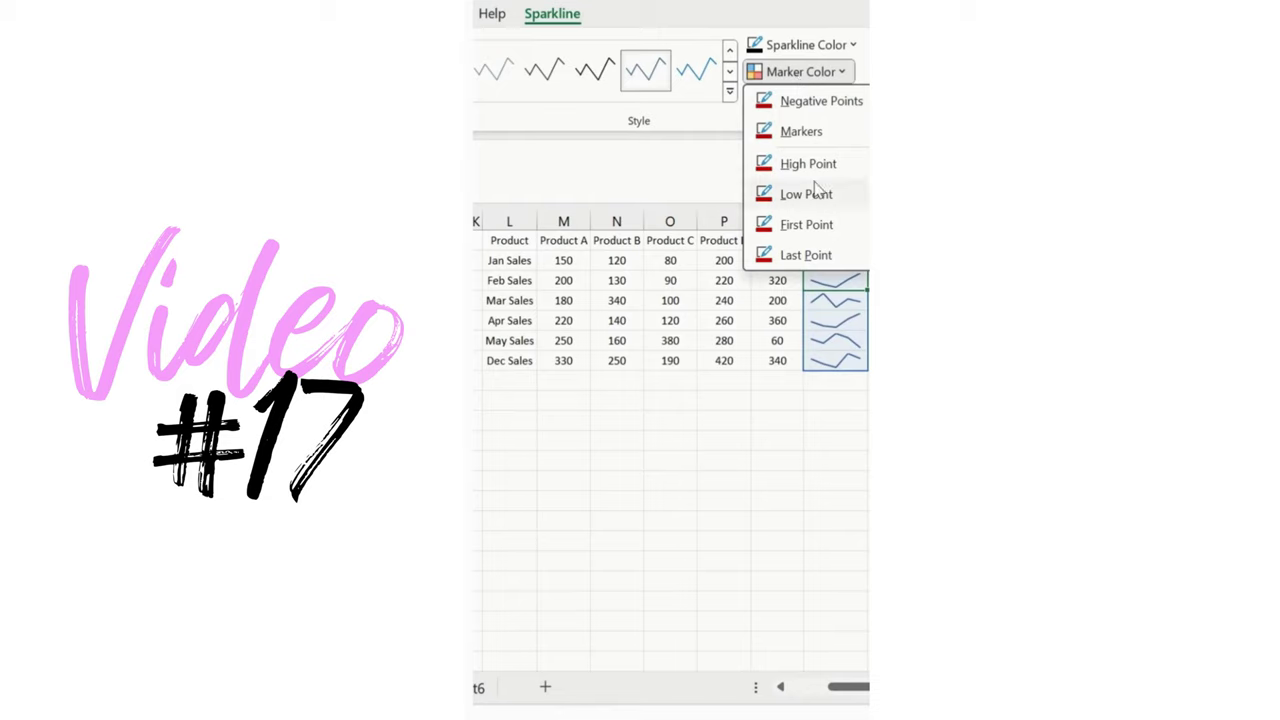
pyautogui.click(730, 92)
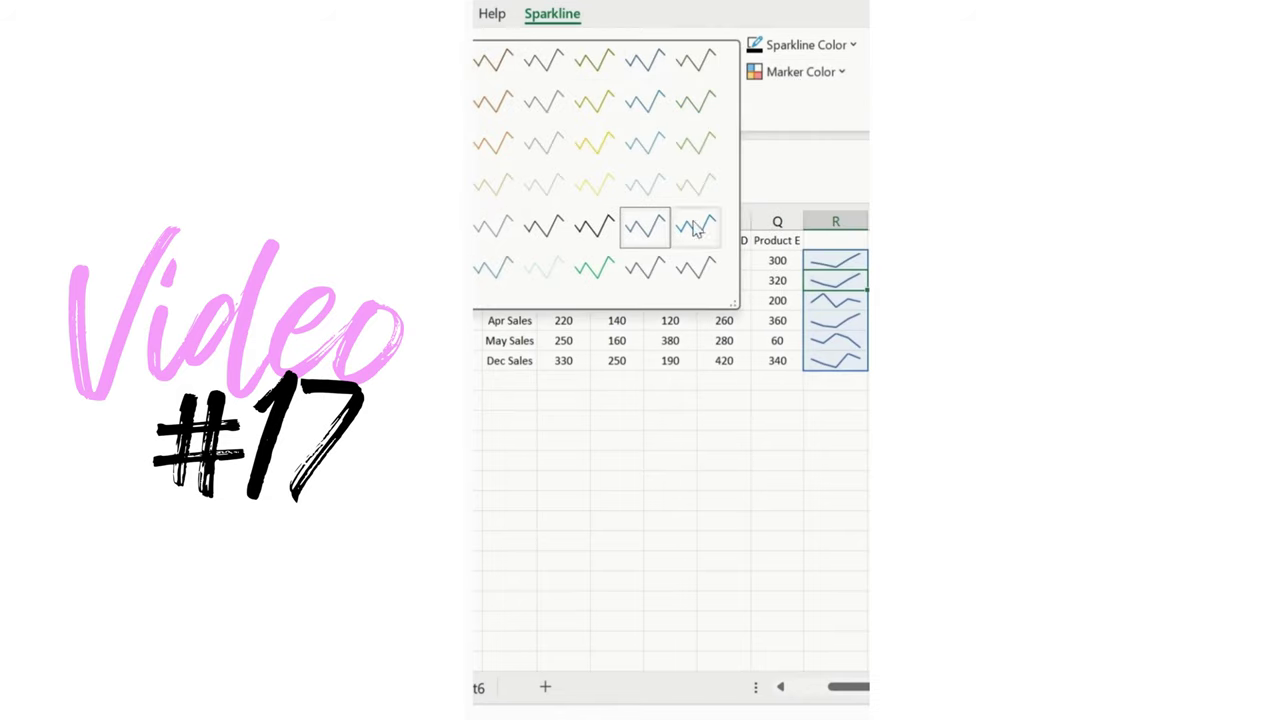
pyautogui.click(705, 102)
pyautogui.click(696, 70)
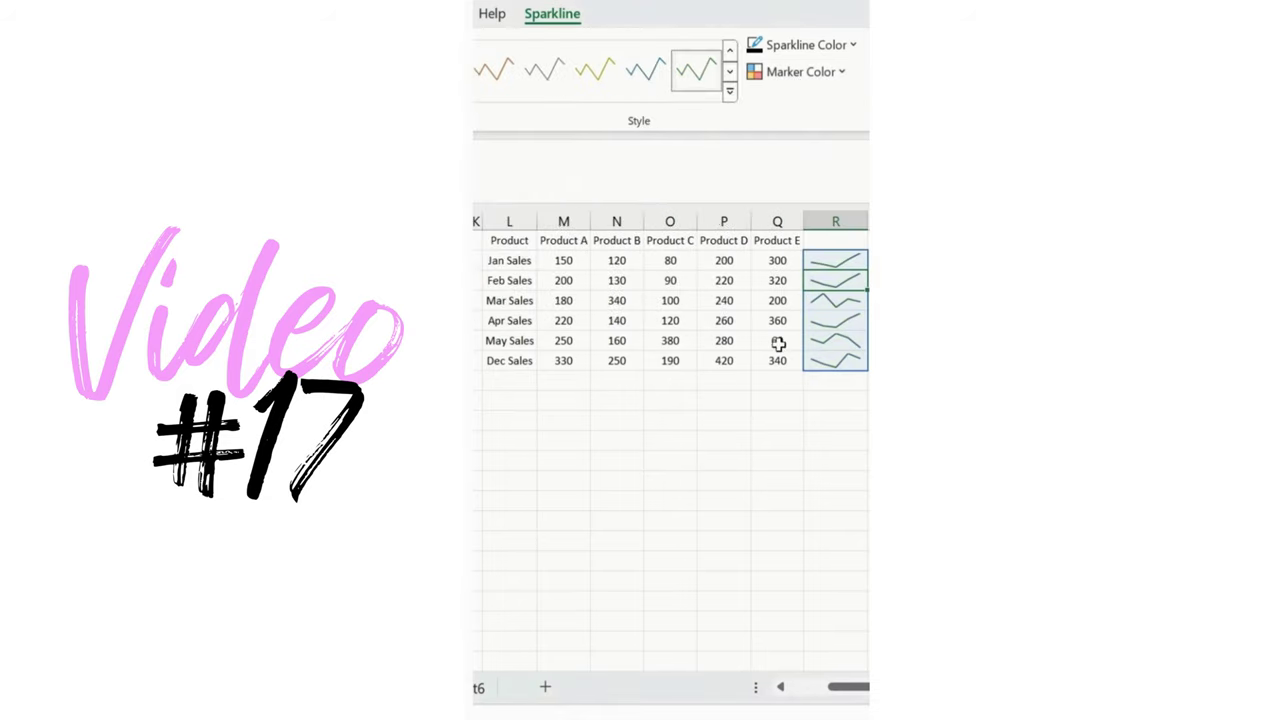
pyautogui.click(777, 340)
# Replace the line sparkline in R2 with a column sparkline for M2:Q2 and fill it down to the Dec Sales row
pyautogui.click(835, 281)
pyautogui.hotkey('alt', 'n')
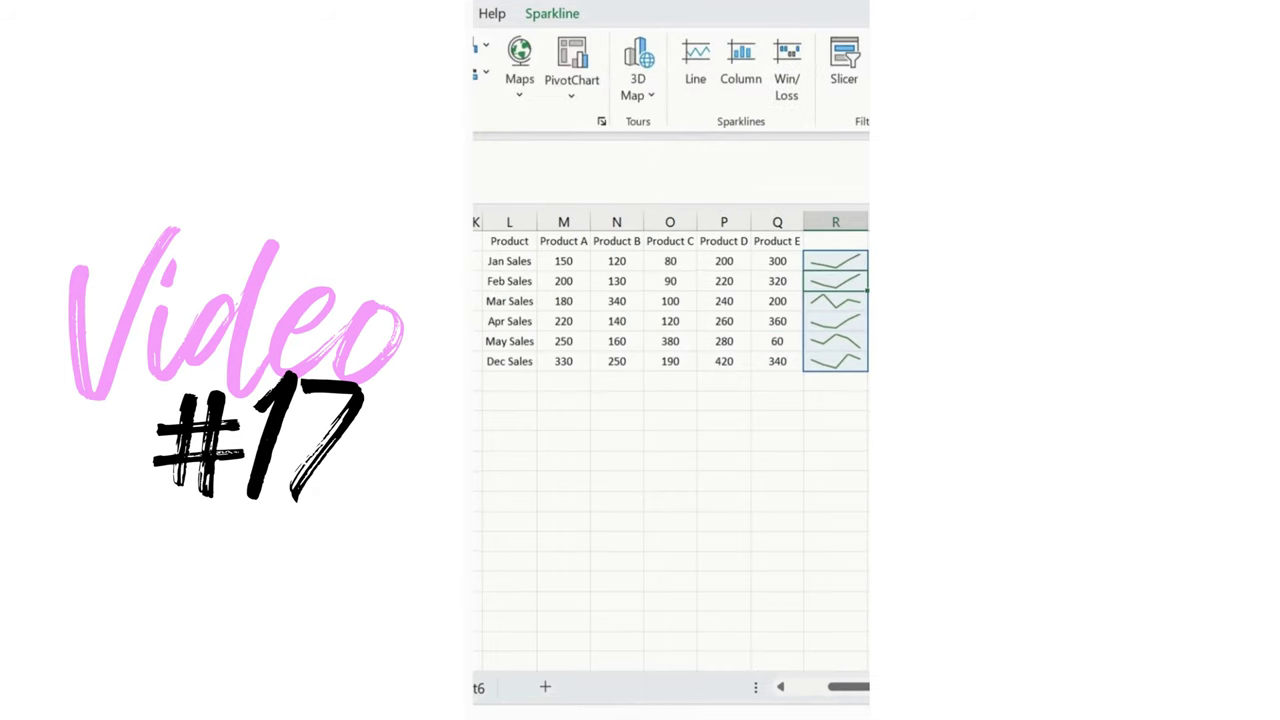
pyautogui.click(736, 72)
pyautogui.moveTo(563, 261); pyautogui.dragTo(782, 261)
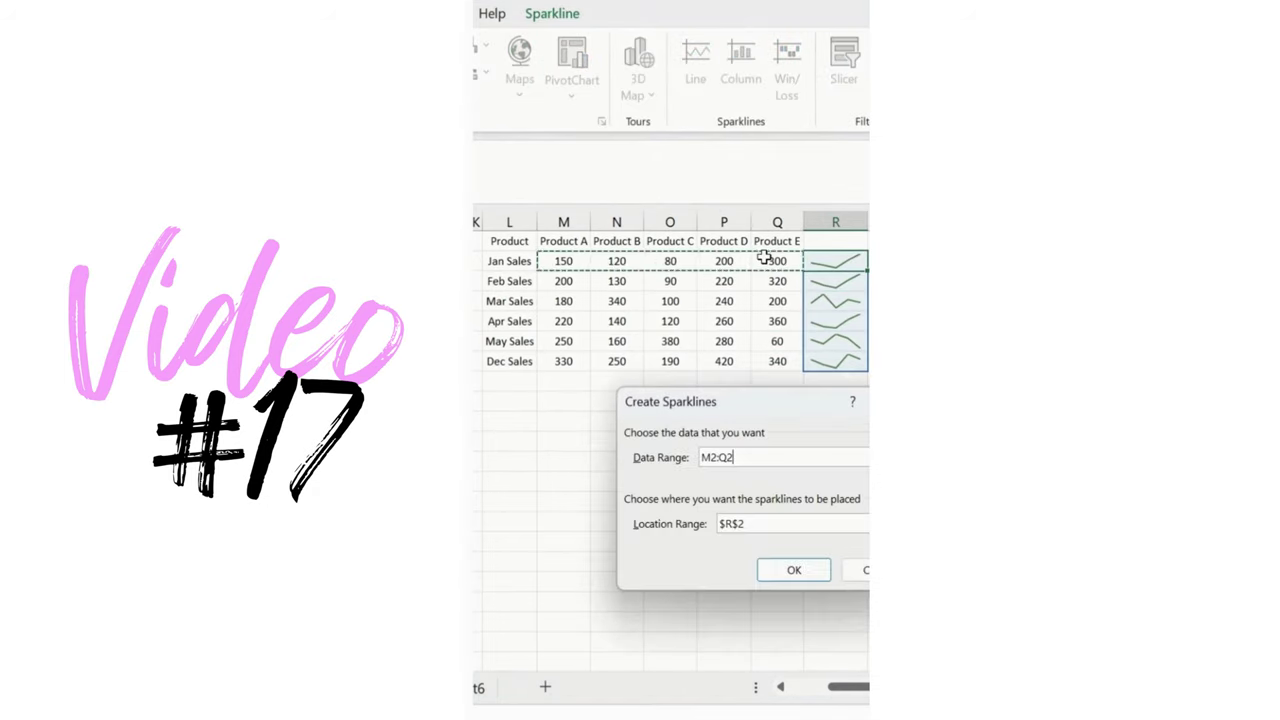
pyautogui.click(810, 567)
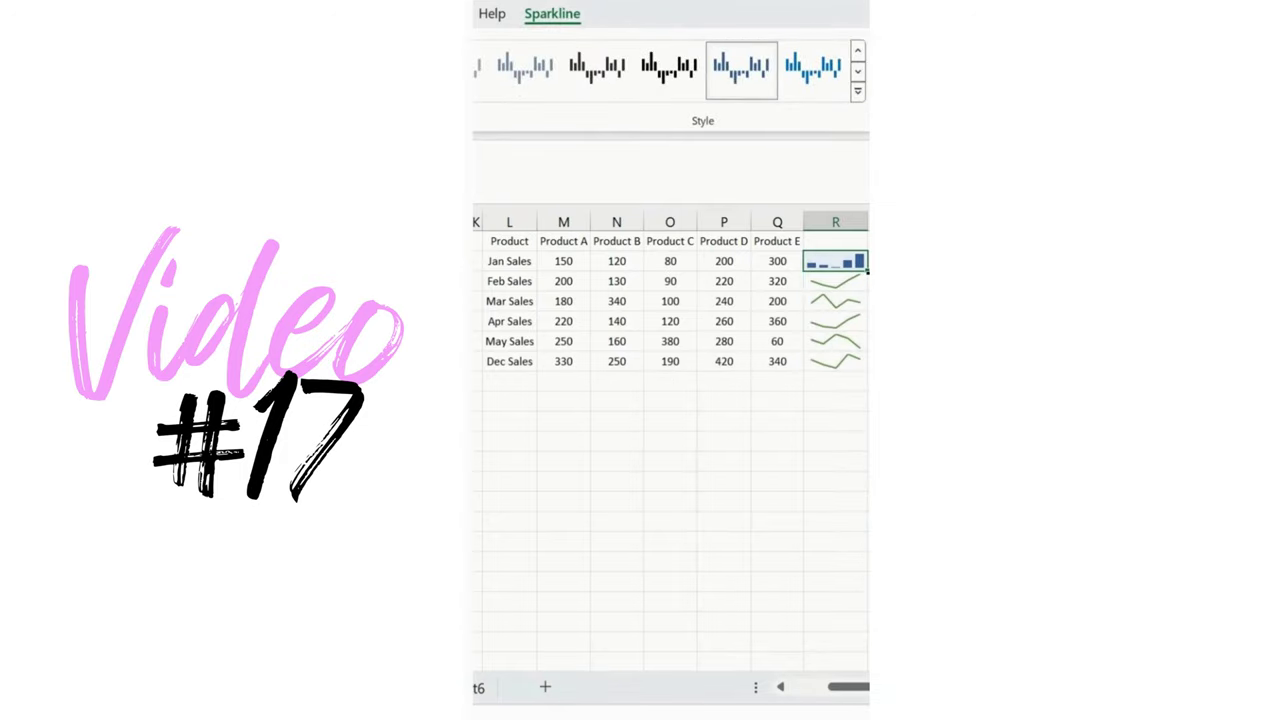
pyautogui.moveTo(867, 269); pyautogui.dragTo(864, 368)
pyautogui.click(777, 438)
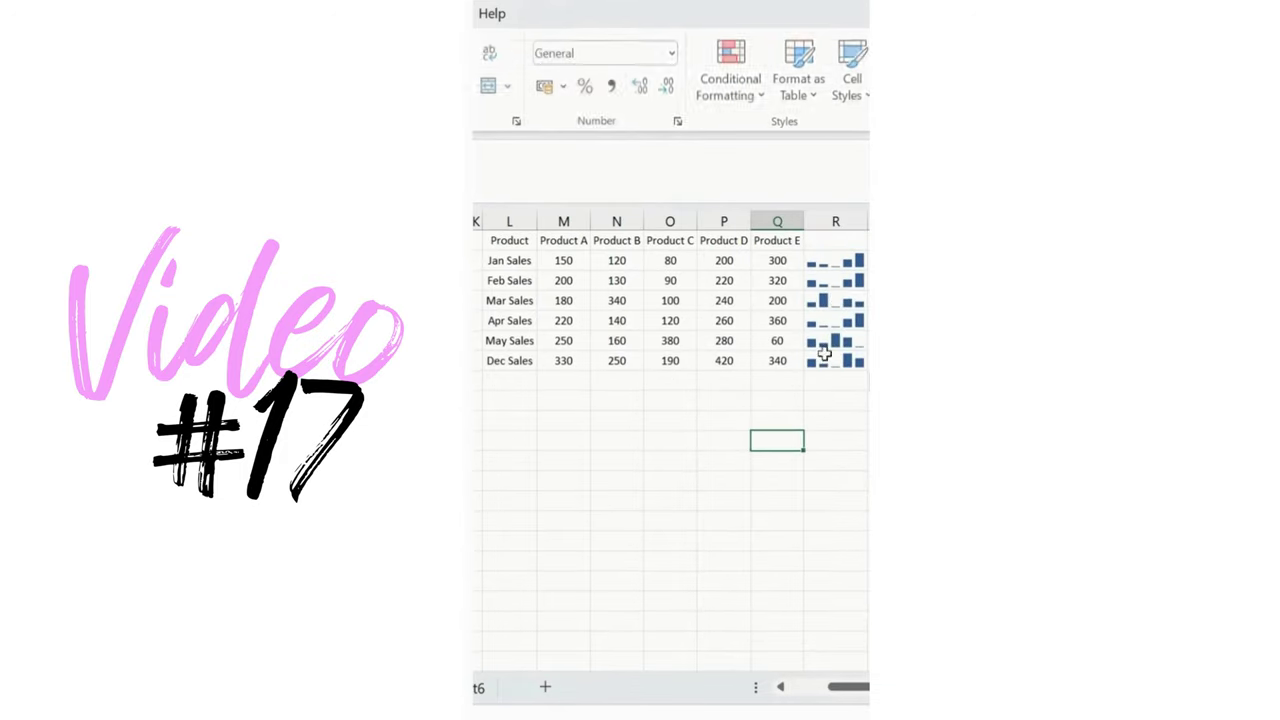
# Try a black style on the column sparklines in column R and choose another one from the full style gallery
pyautogui.click(840, 299)
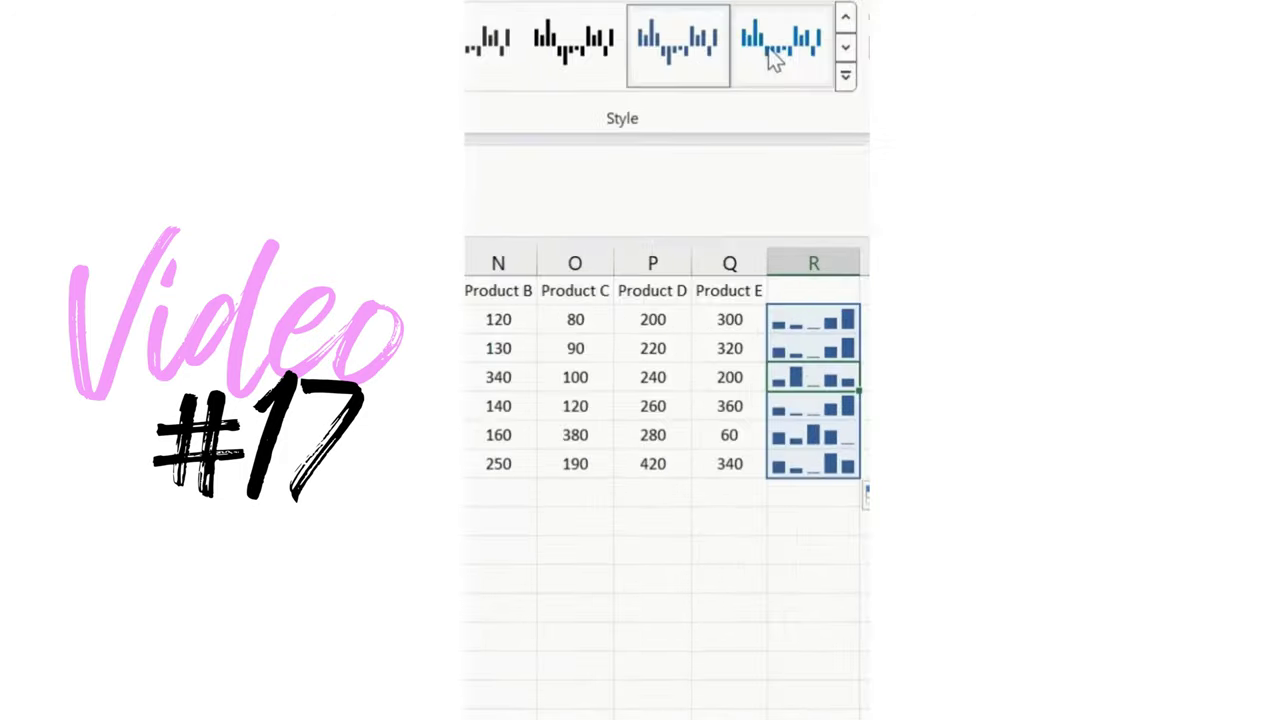
pyautogui.click(671, 72)
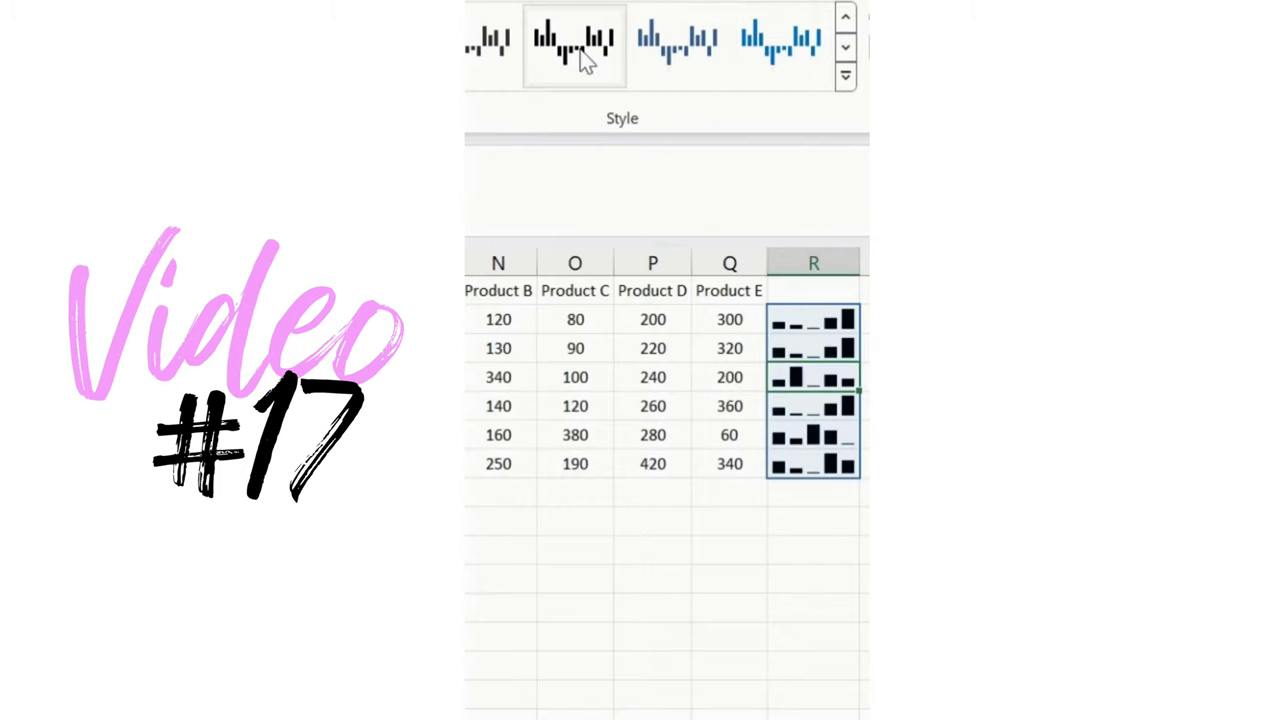
pyautogui.click(845, 76)
pyautogui.click(806, 218)
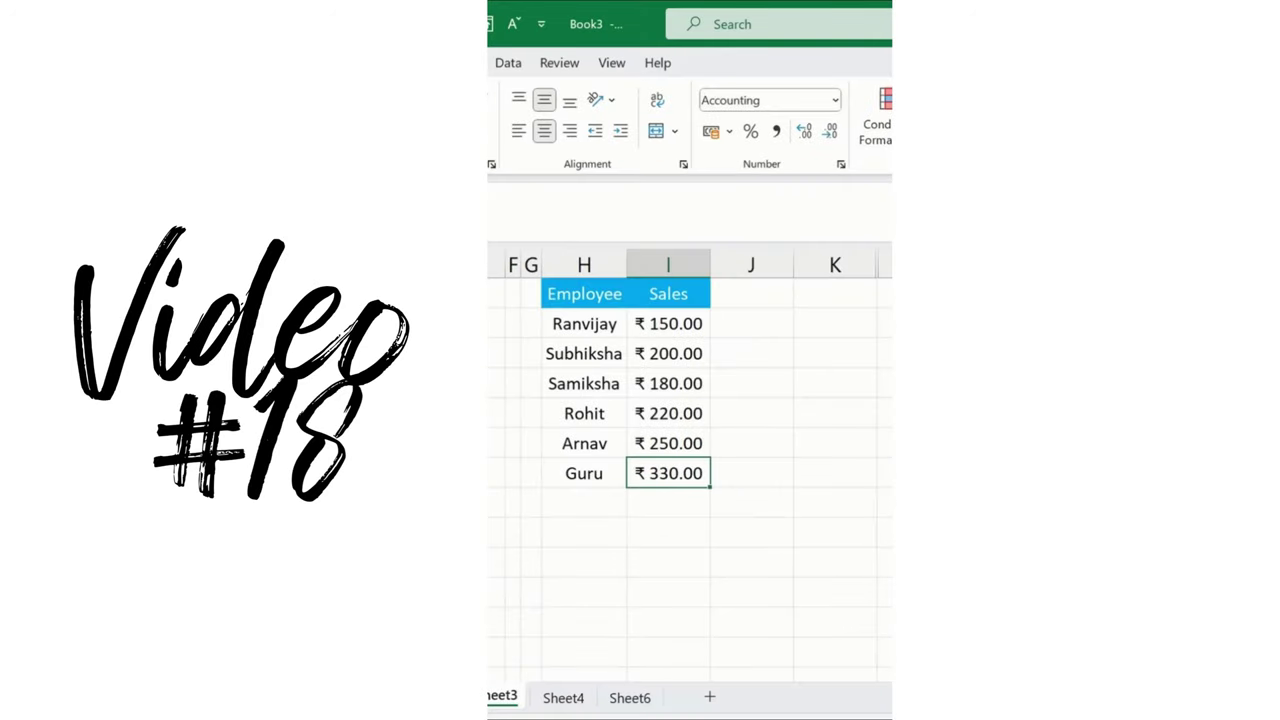
# Insert a 2-D Pie of Pie chart from the Employee and Sales table and check the values of its slices
pyautogui.hotkey('alt', 'n')
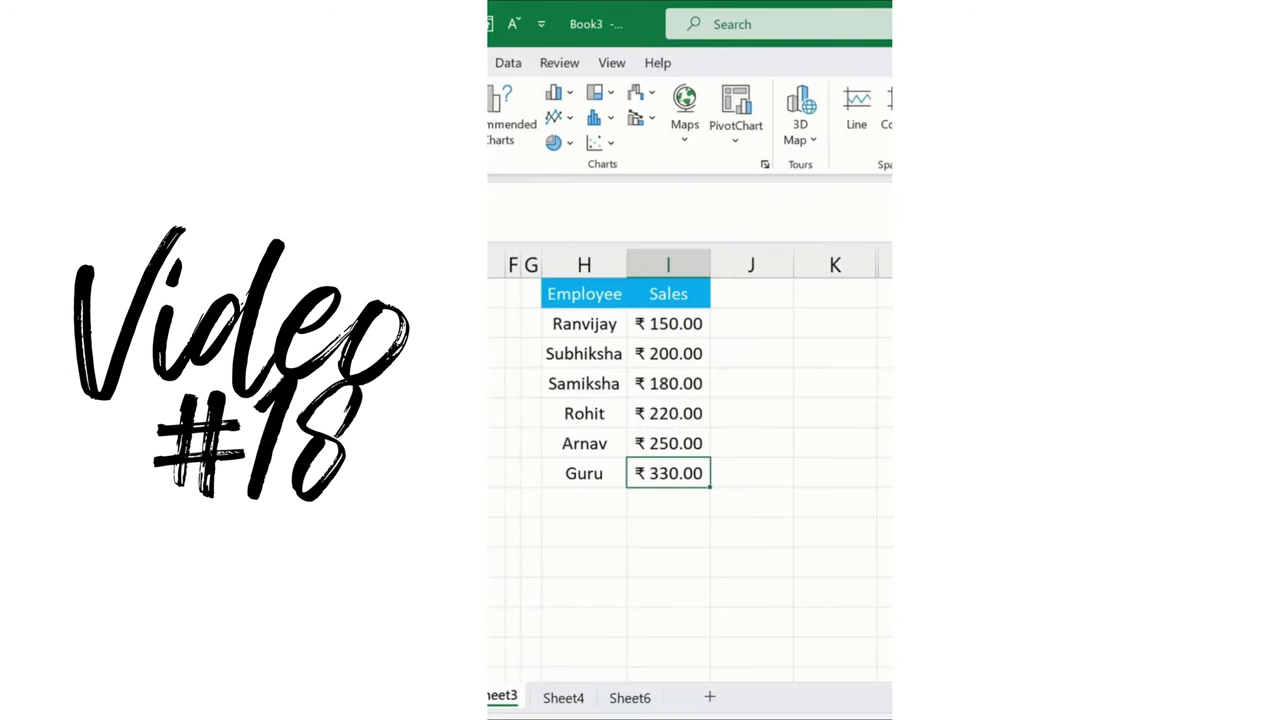
pyautogui.click(569, 145)
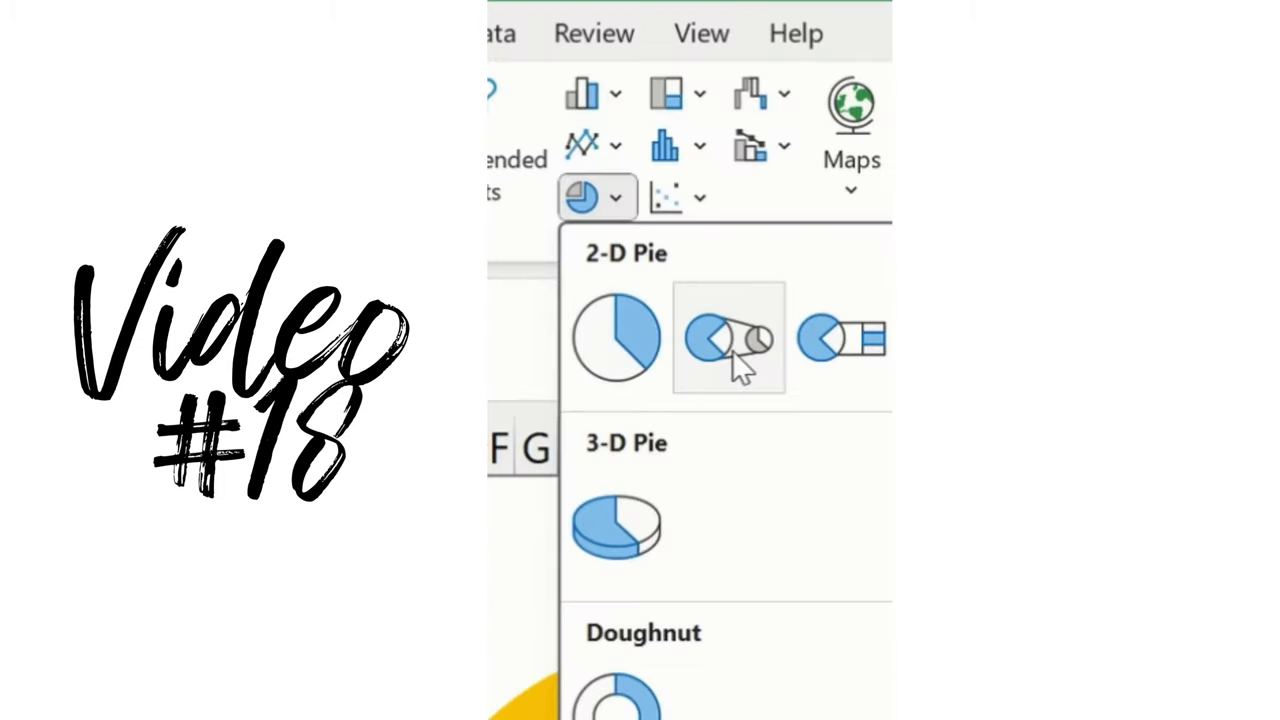
pyautogui.click(732, 354)
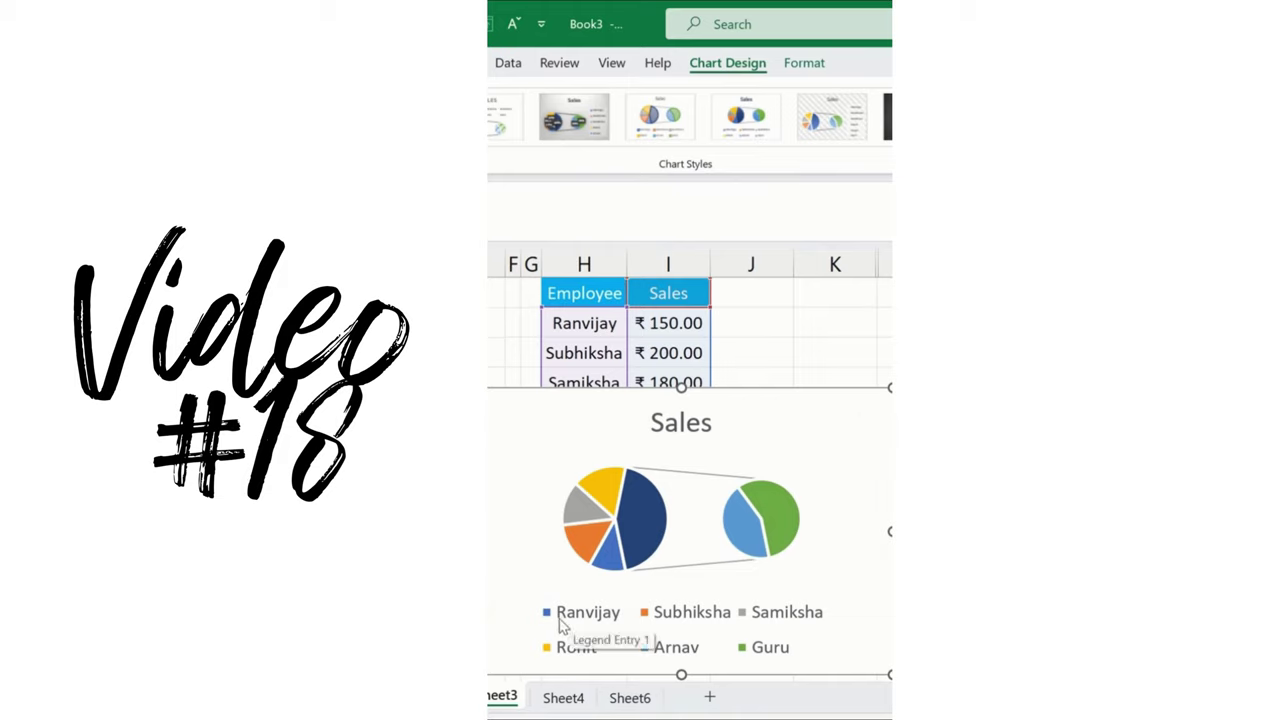
pyautogui.moveTo(614, 562)
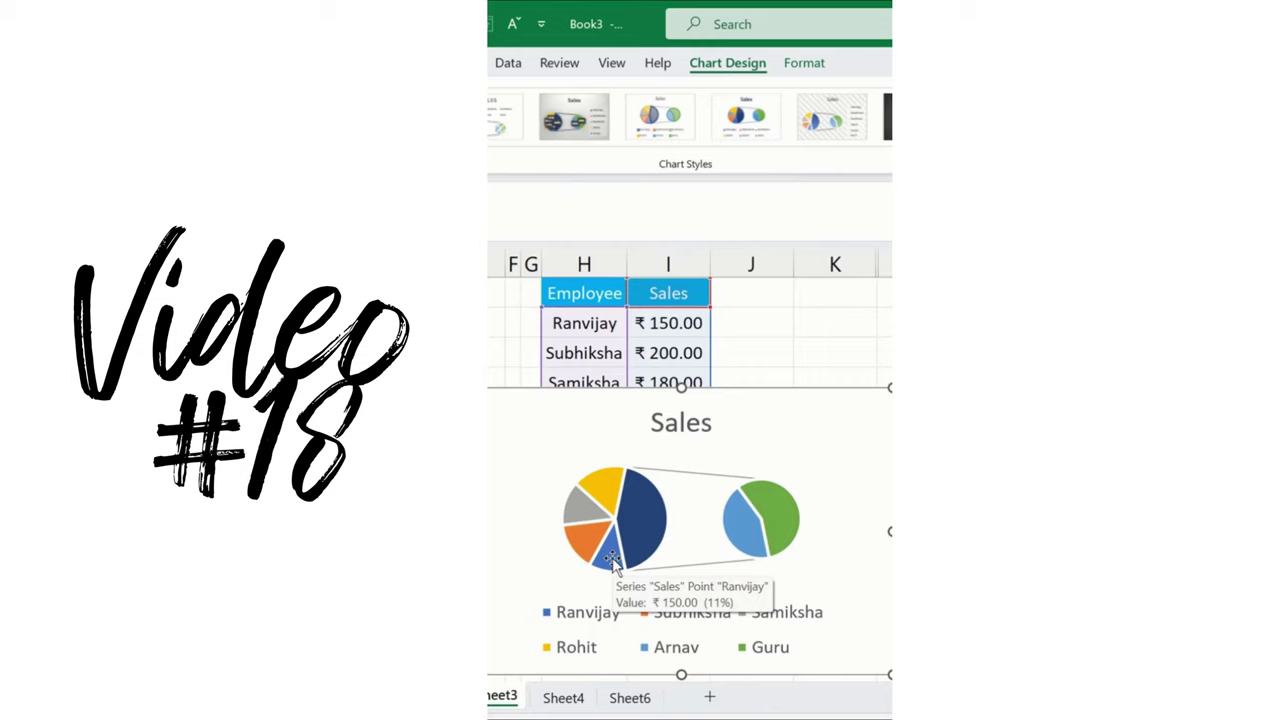
pyautogui.moveTo(578, 537)
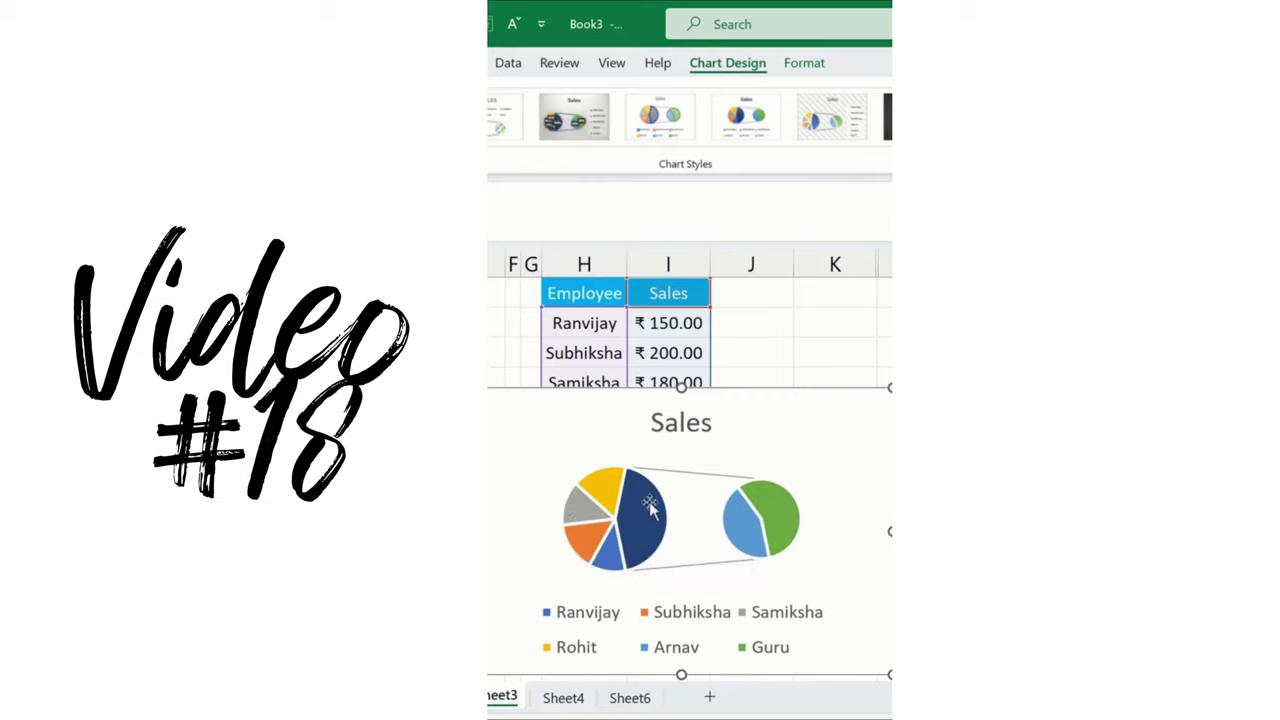
pyautogui.moveTo(656, 535)
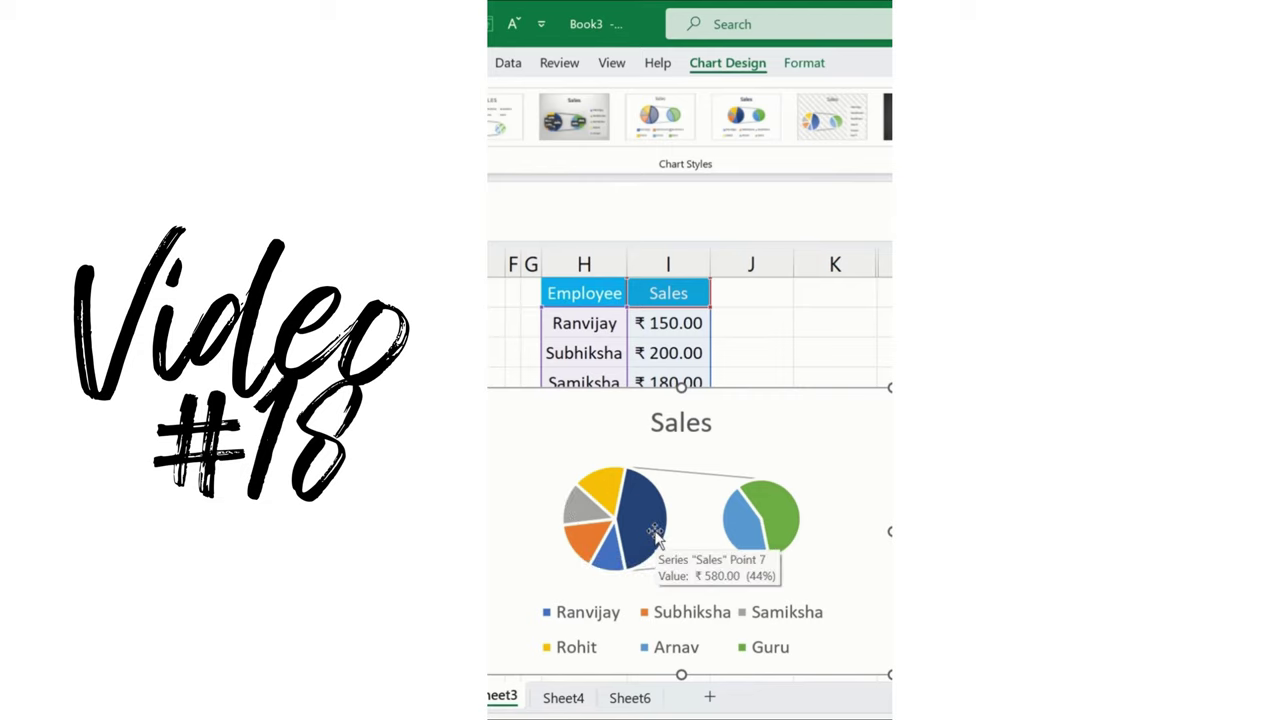
pyautogui.moveTo(777, 502)
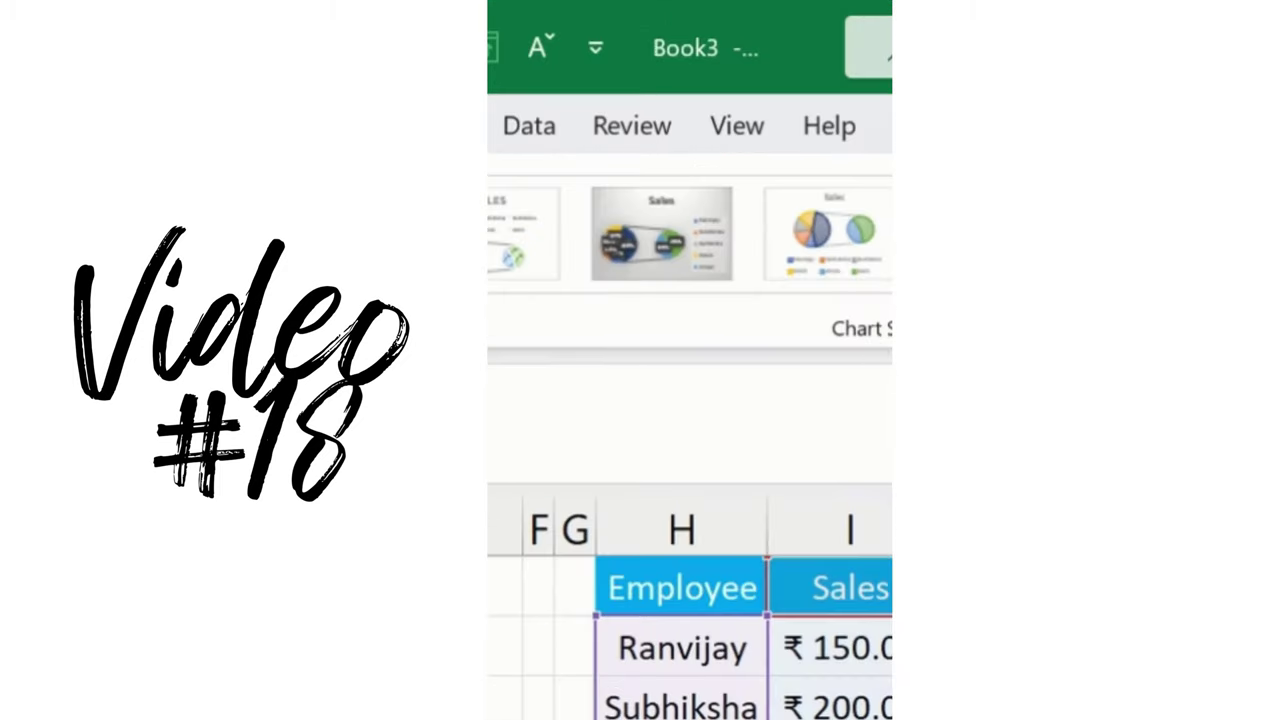
# Apply the grey gradient chart style with percentage labels to the Sales pie chart and enlarge the chart over the table
pyautogui.click(644, 231)
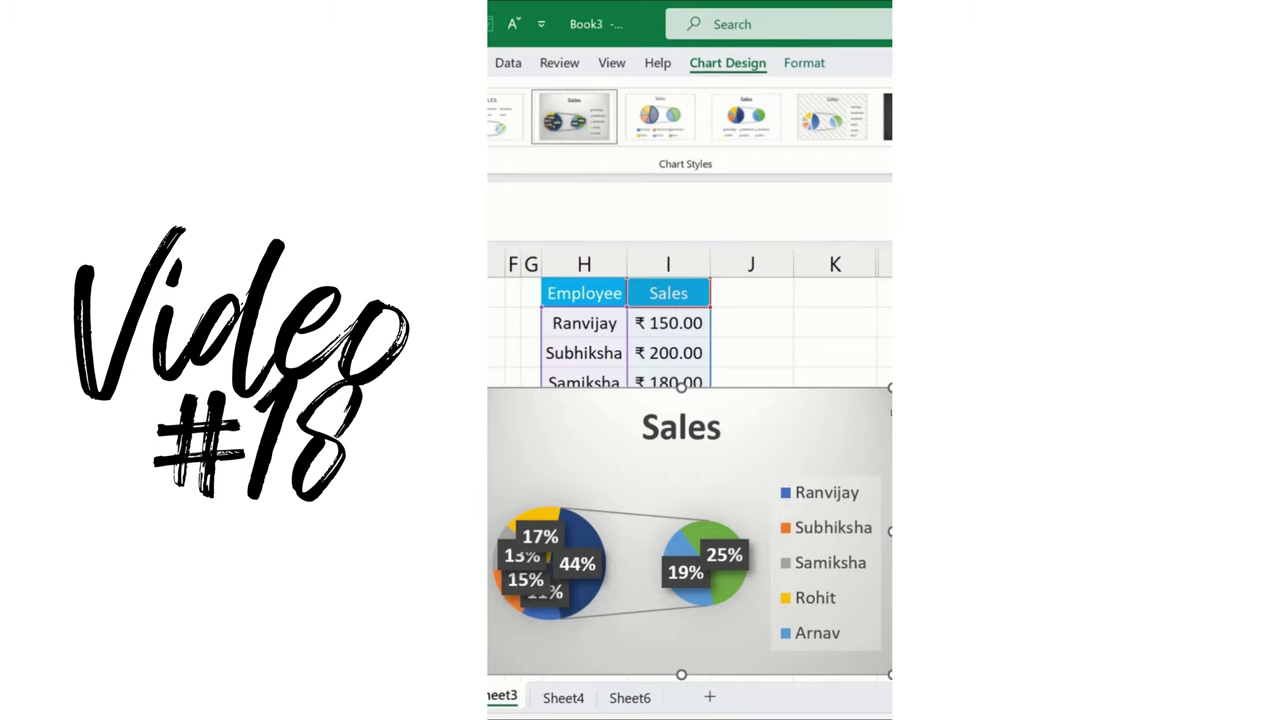
pyautogui.moveTo(890, 388); pyautogui.dragTo(1028, 278)
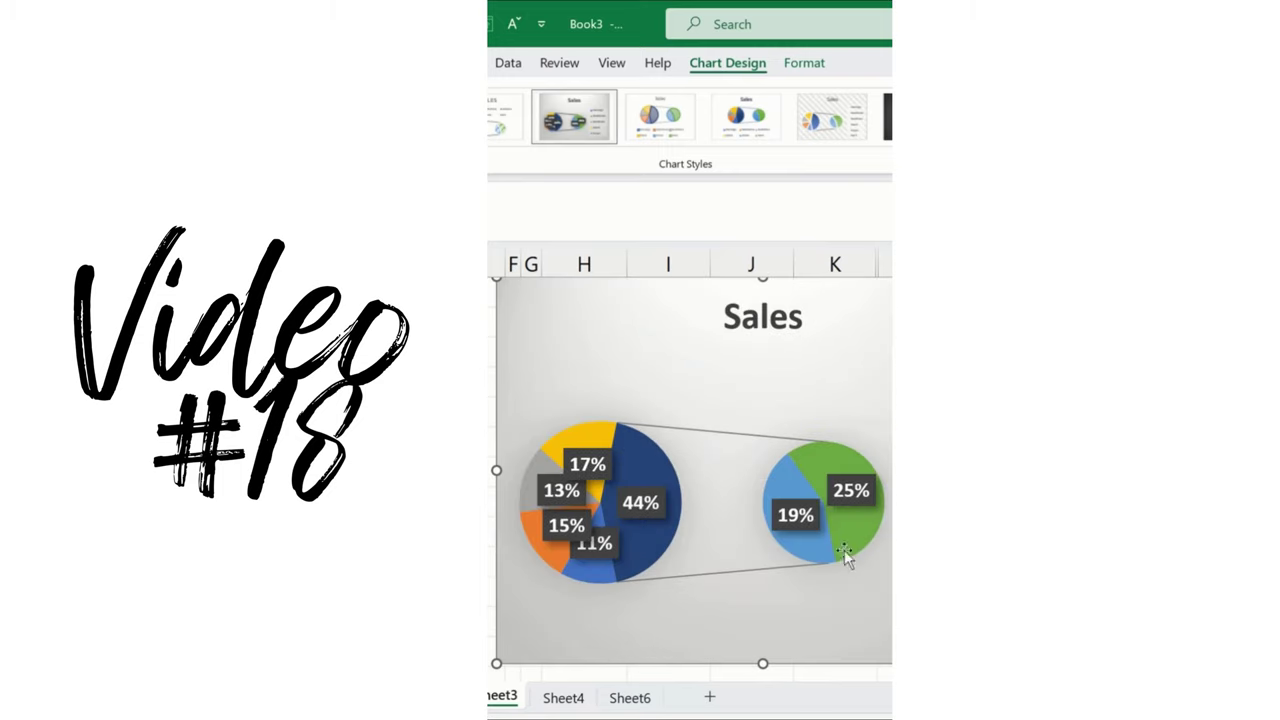
pyautogui.moveTo(960, 380); pyautogui.dragTo(960, 350)
pyautogui.moveTo(1028, 634); pyautogui.dragTo(1086, 705)
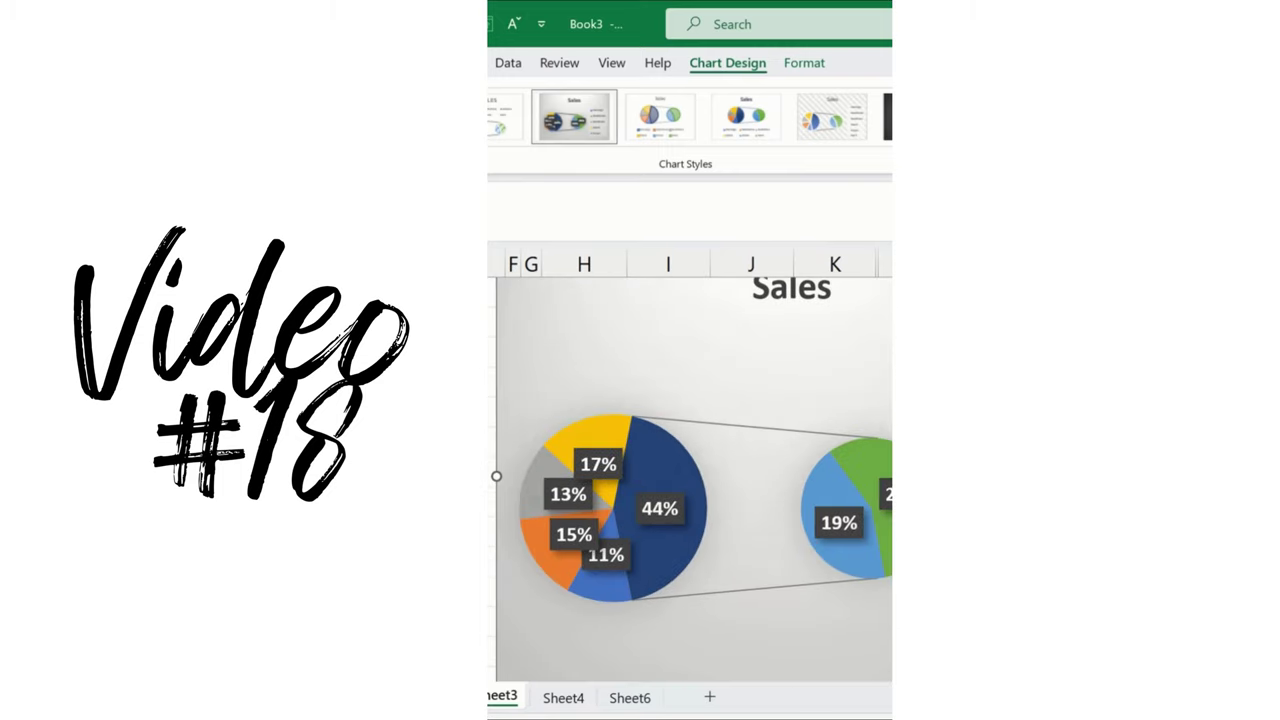
# Shift the plot area slightly to the right within the enlarged Sales pie chart
pyautogui.moveTo(823, 640); pyautogui.dragTo(852, 648)
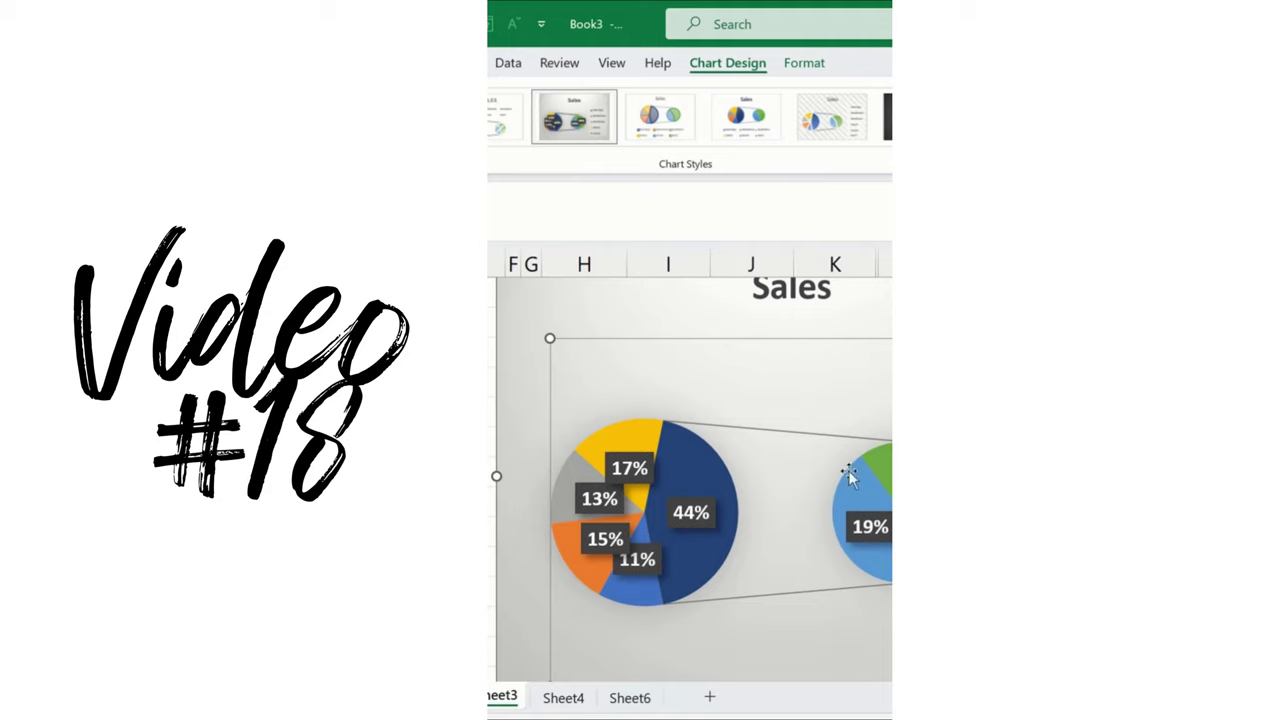
pyautogui.moveTo(825, 362); pyautogui.dragTo(816, 368)
pyautogui.moveTo(760, 370)
pyautogui.mouseDown()
pyautogui.moveTo(784, 370)
pyautogui.moveTo(764, 372)
pyautogui.mouseUp()
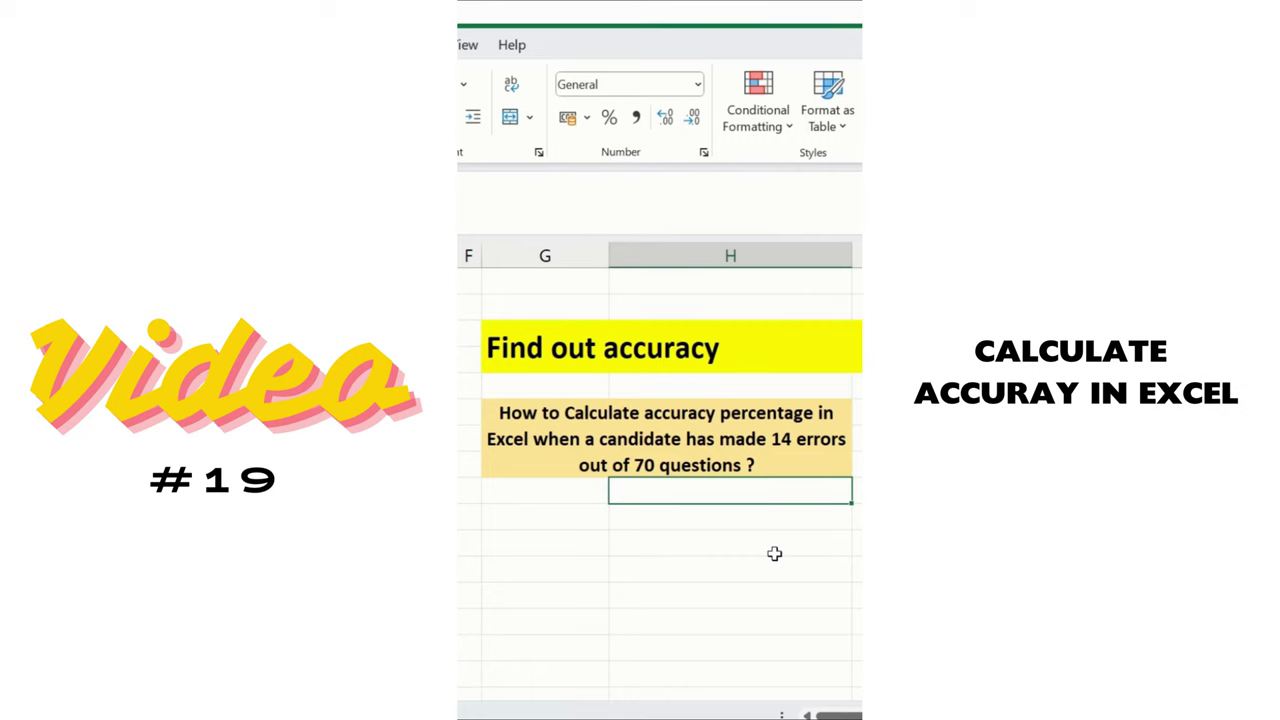
# Colour-code the accuracy table with a tan fill for Total Question, red text for Error and a green fill for Total Correct
pyautogui.click(585, 367)
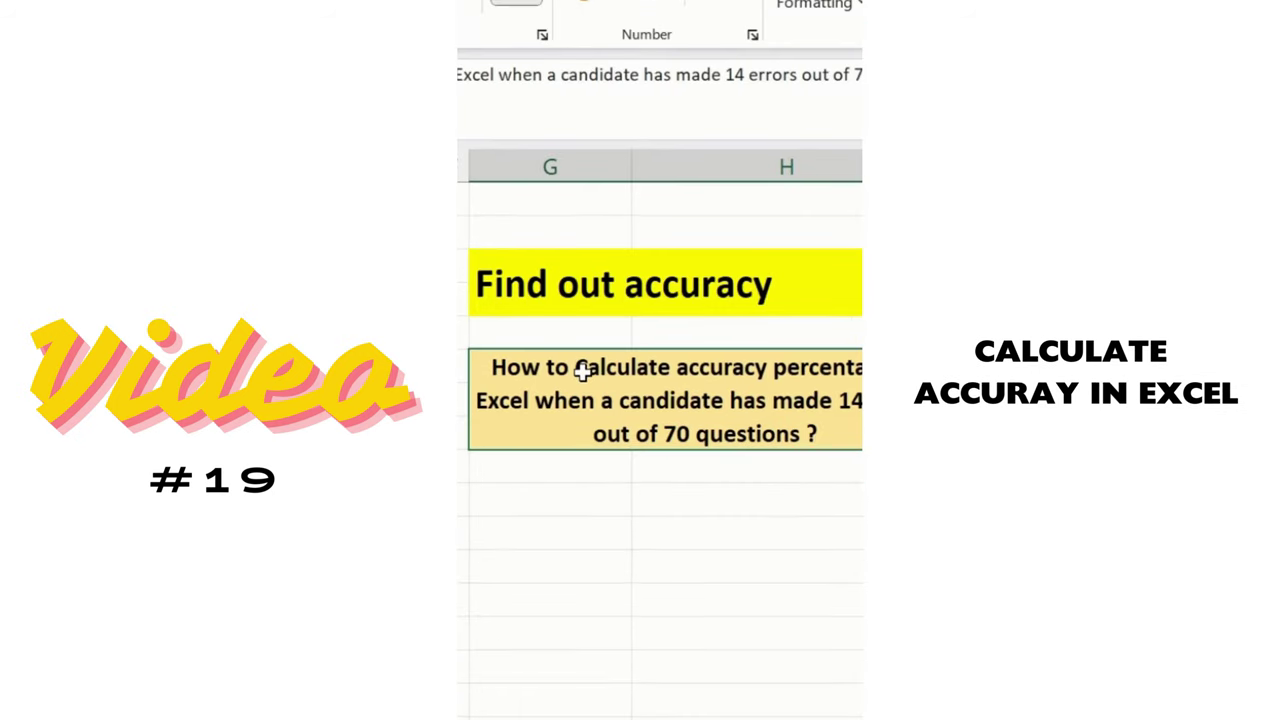
pyautogui.click(527, 483)
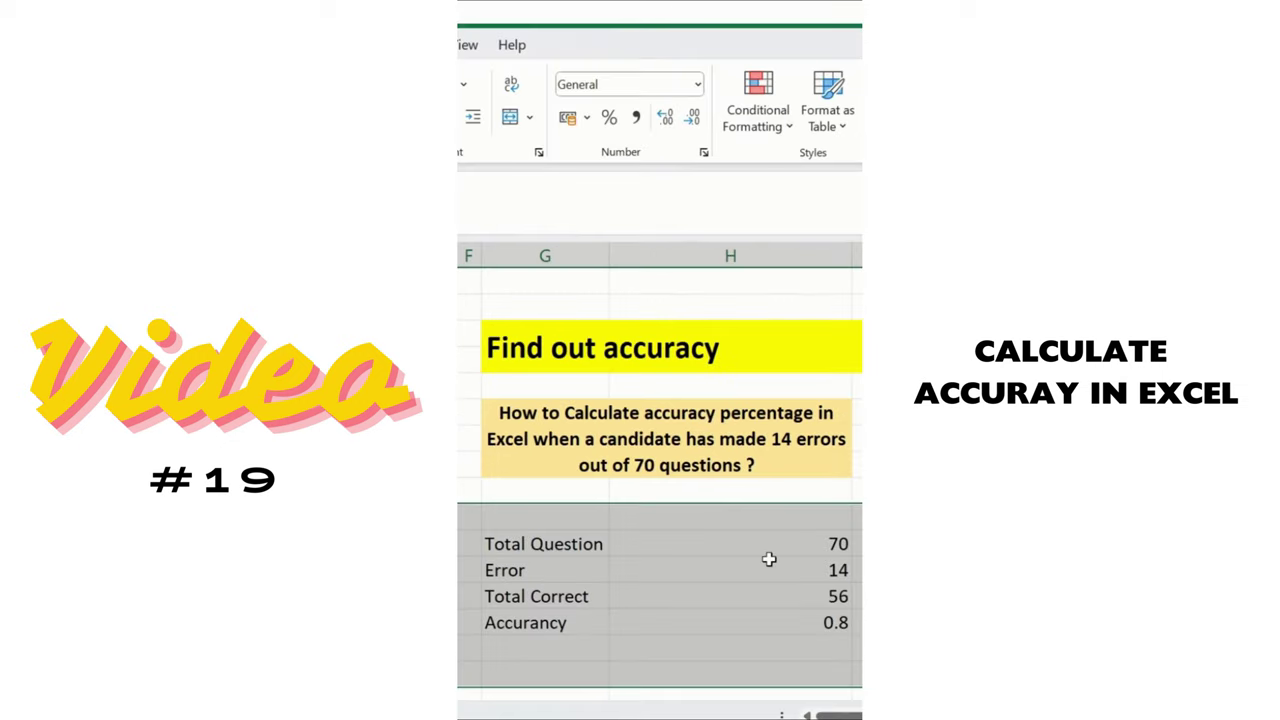
pyautogui.click(764, 553)
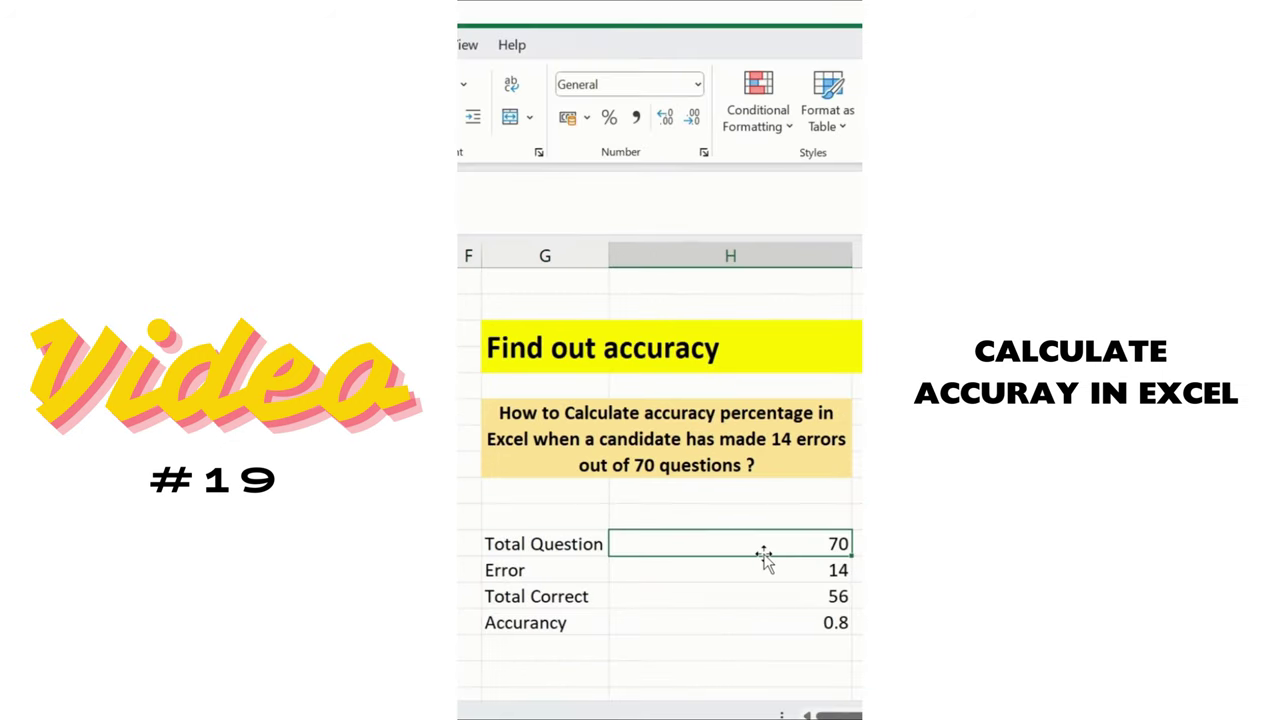
pyautogui.moveTo(550, 541); pyautogui.dragTo(751, 544)
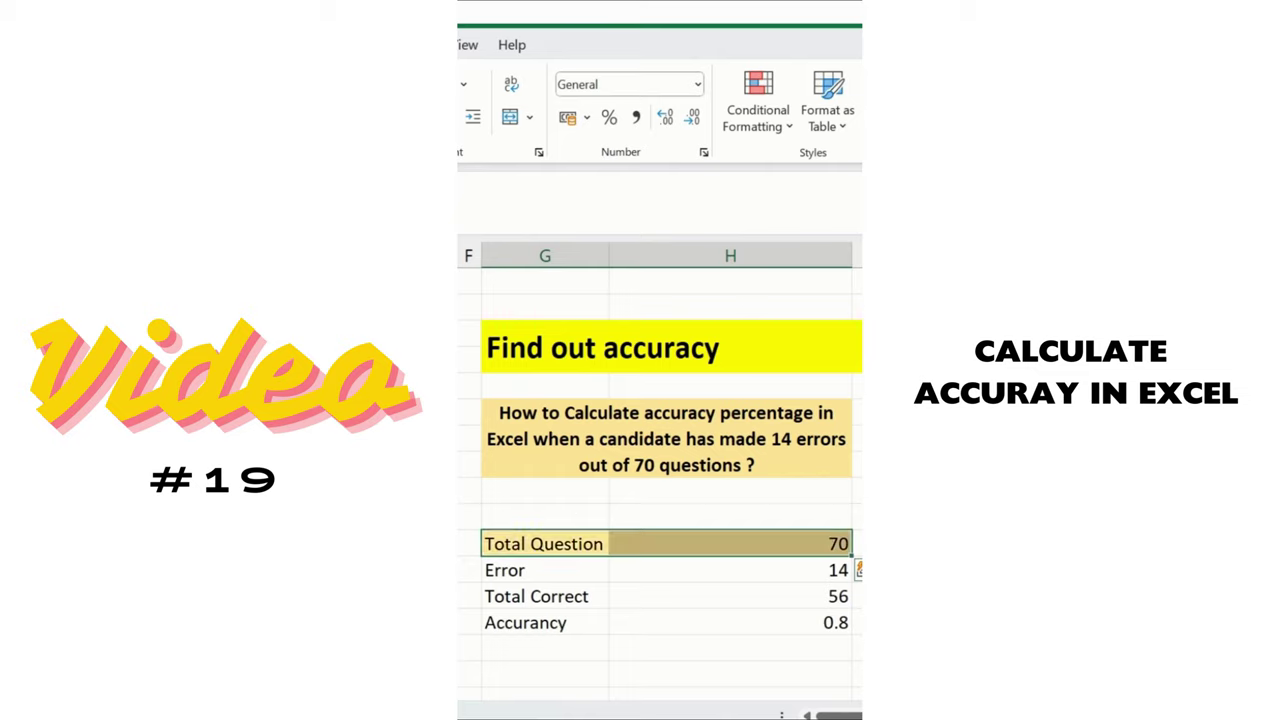
pyautogui.moveTo(563, 569); pyautogui.dragTo(691, 562)
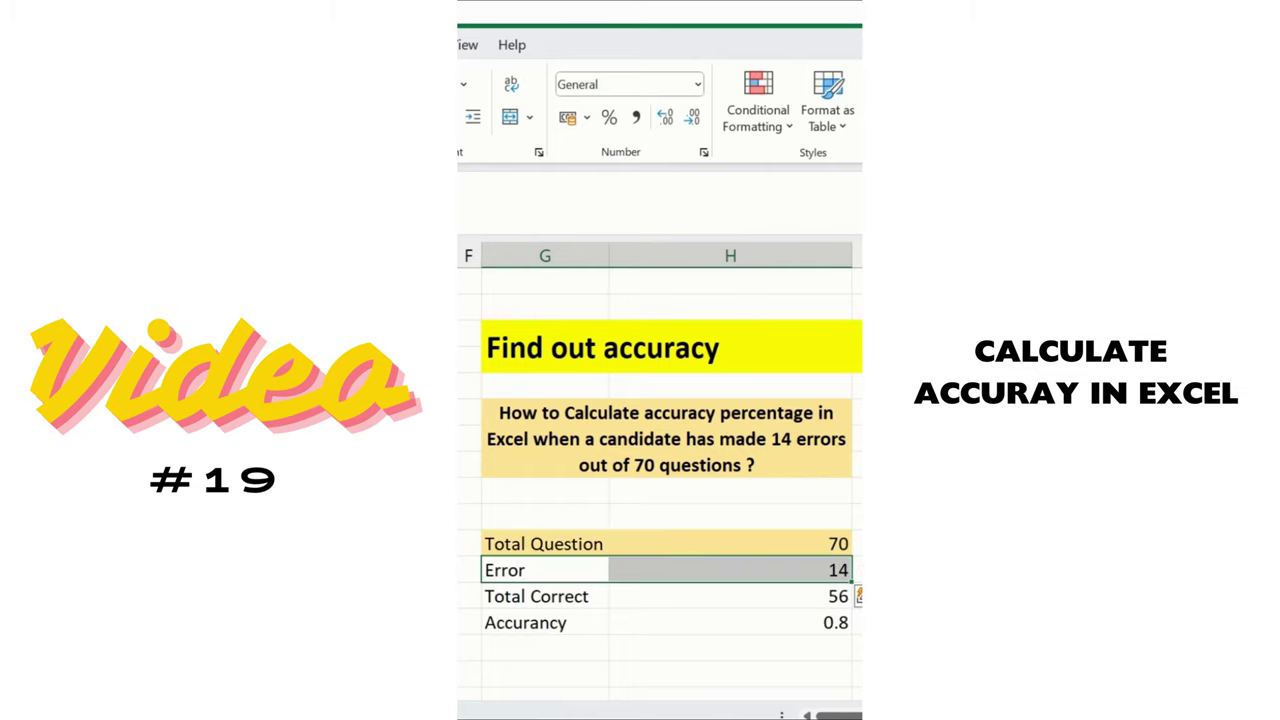
# Calculate Total Correct in H13 by subtracting Error from Total Question with the formula =H11-H12
pyautogui.click(668, 543)
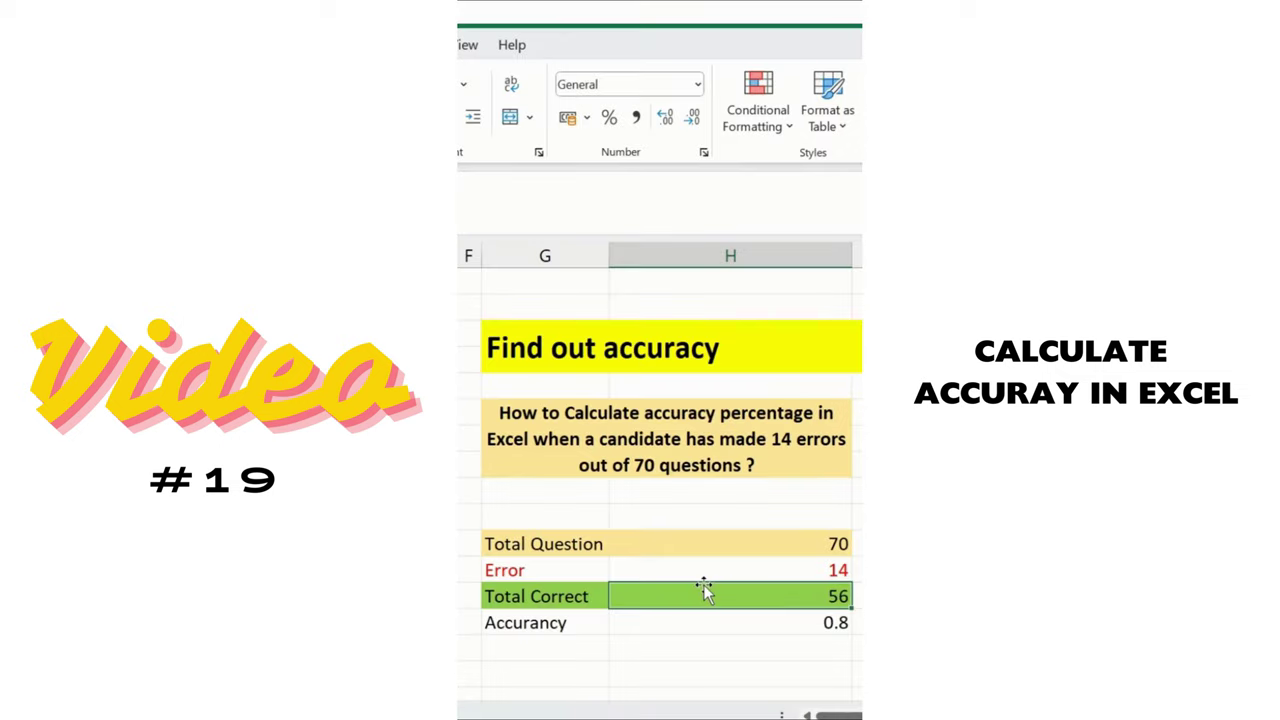
pyautogui.write('=')
pyautogui.press('Down')
pyautogui.press('Up')
pyautogui.press('Up')
pyautogui.press('Up')
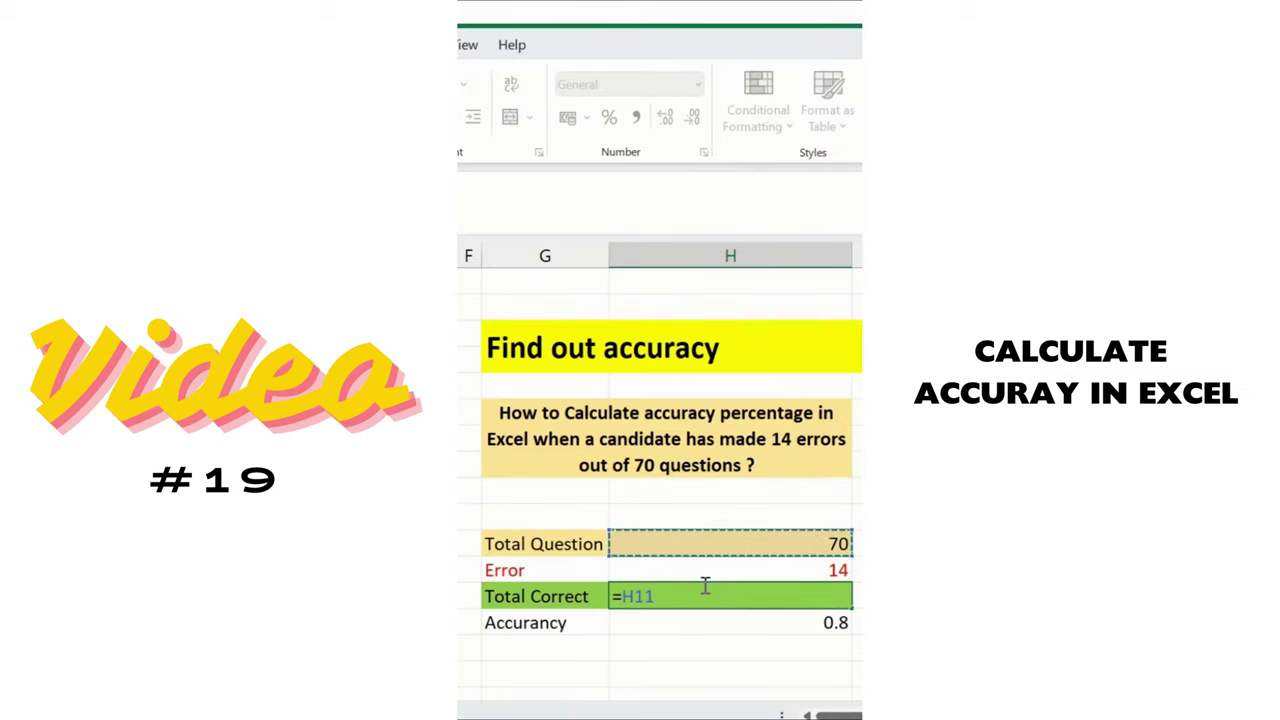
pyautogui.write('-')
pyautogui.press('Down')
pyautogui.press('Up')
pyautogui.press('Up')
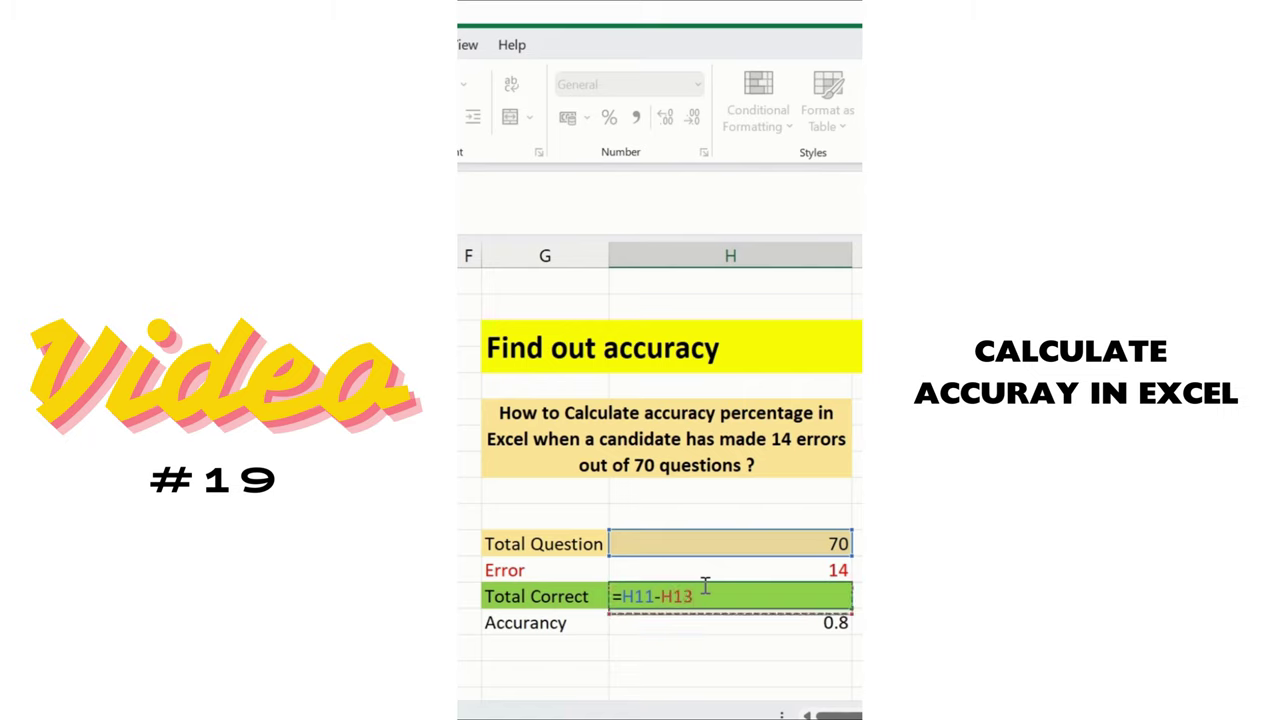
pyautogui.press('Return')
pyautogui.press('Right')
pyautogui.press('Up')
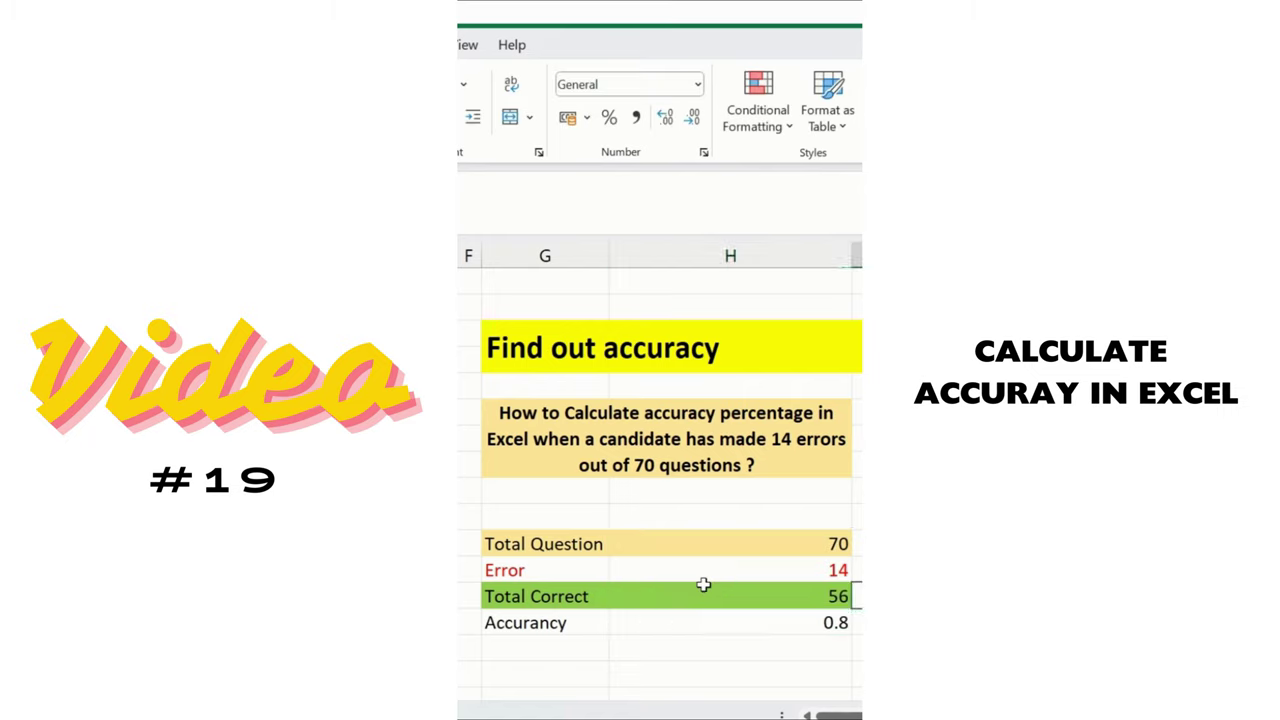
# Give the Accurancy row, both label and value, a dark green fill with white text
pyautogui.press('Left')
pyautogui.press('Down')
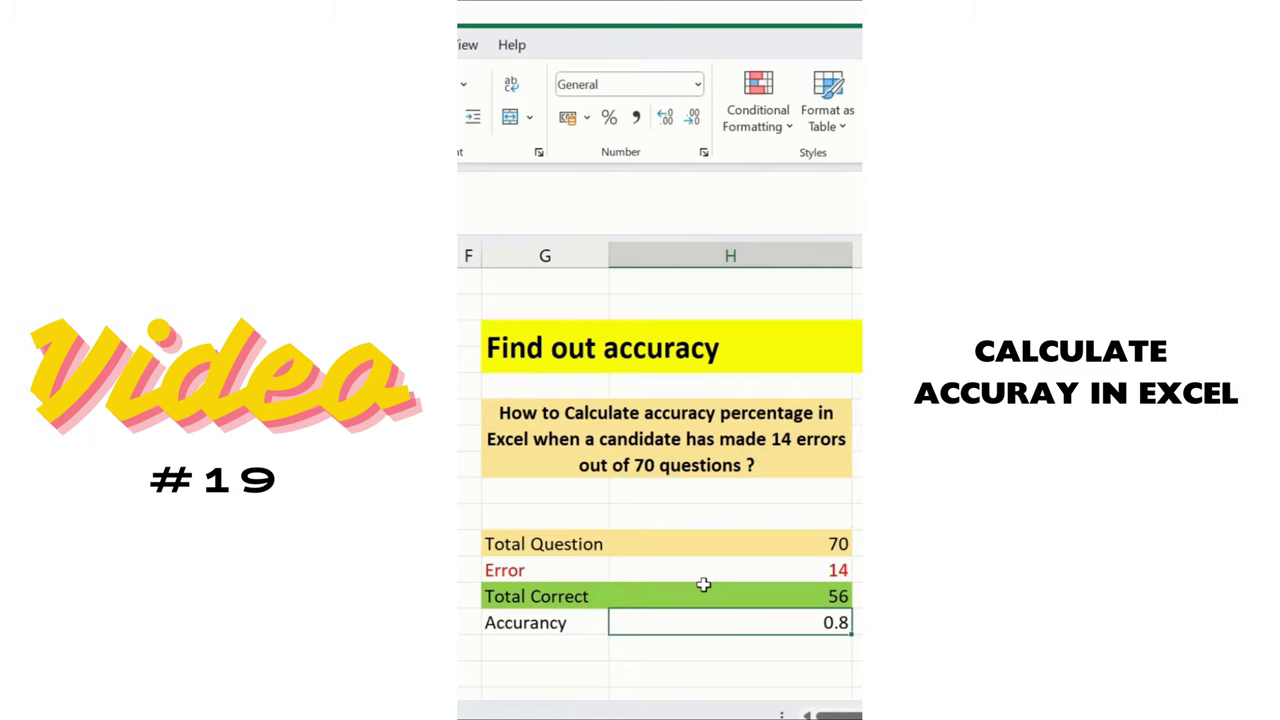
pyautogui.hotkey('shift', 'Left')
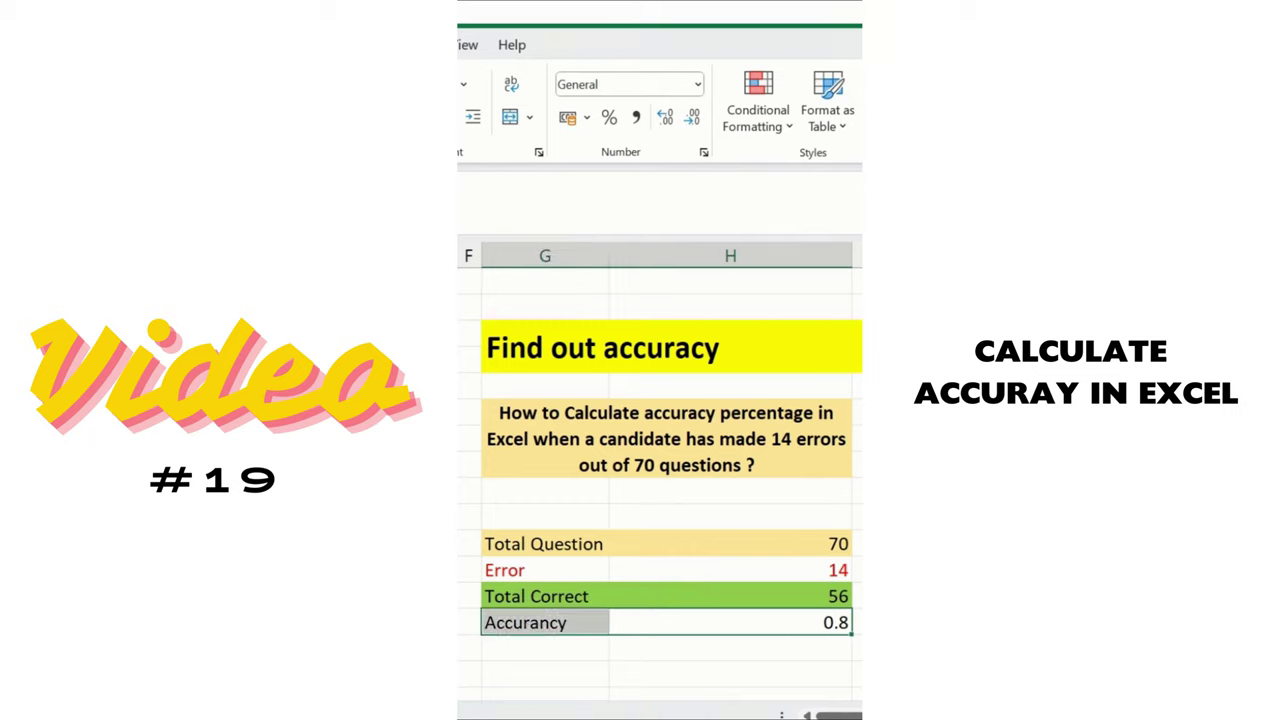
pyautogui.press('F4')
pyautogui.hotkey('alt', 'h')
pyautogui.press('f')
pyautogui.press('c')
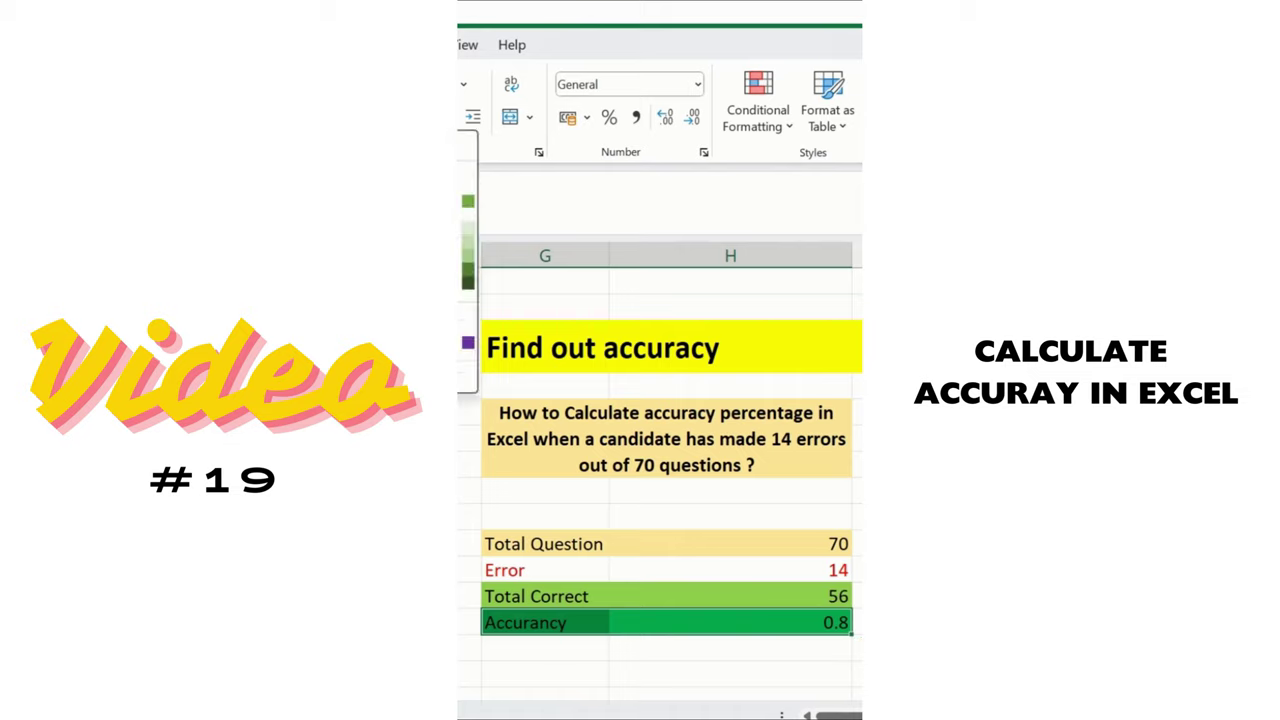
pyautogui.press('Return')
# Calculate the accuracy in H14 by dividing Total Correct by Total Question with the formula =H13/H11
pyautogui.click(728, 540)
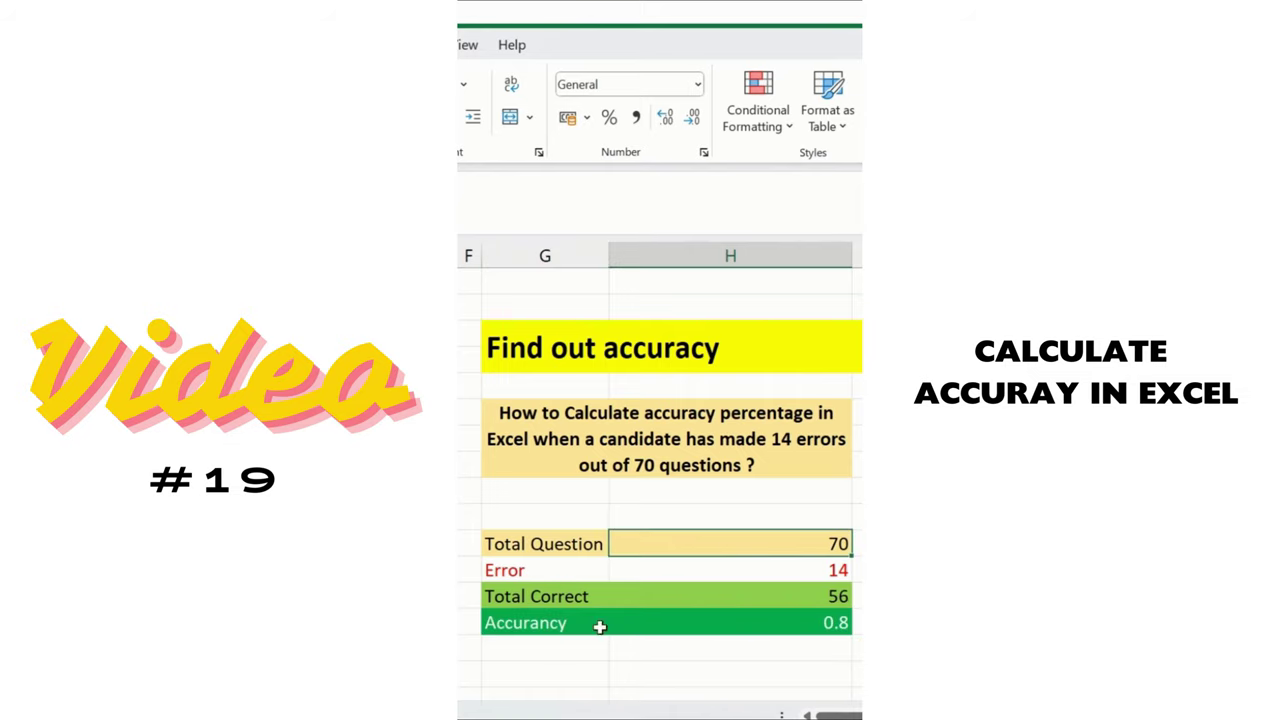
pyautogui.click(734, 629)
pyautogui.write('=')
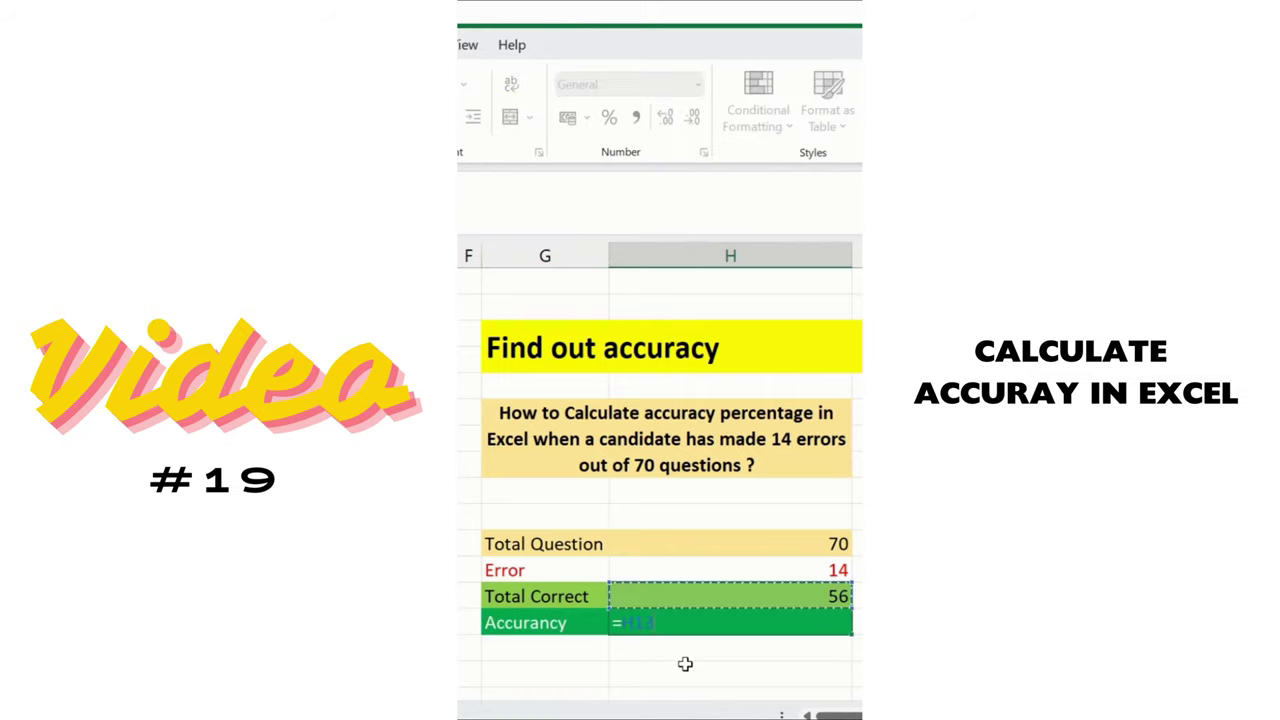
pyautogui.press('Up')
pyautogui.write('/')
pyautogui.press('Up')
pyautogui.press('Up')
pyautogui.press('Up')
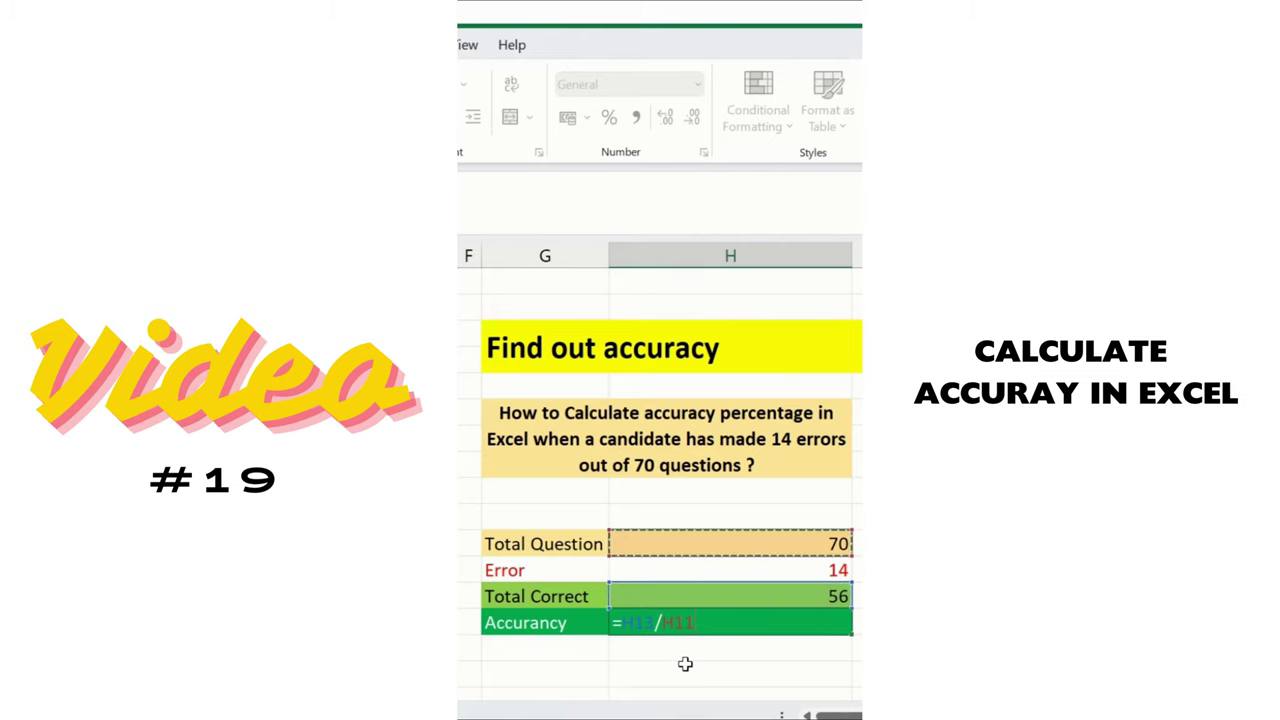
pyautogui.press('Return')
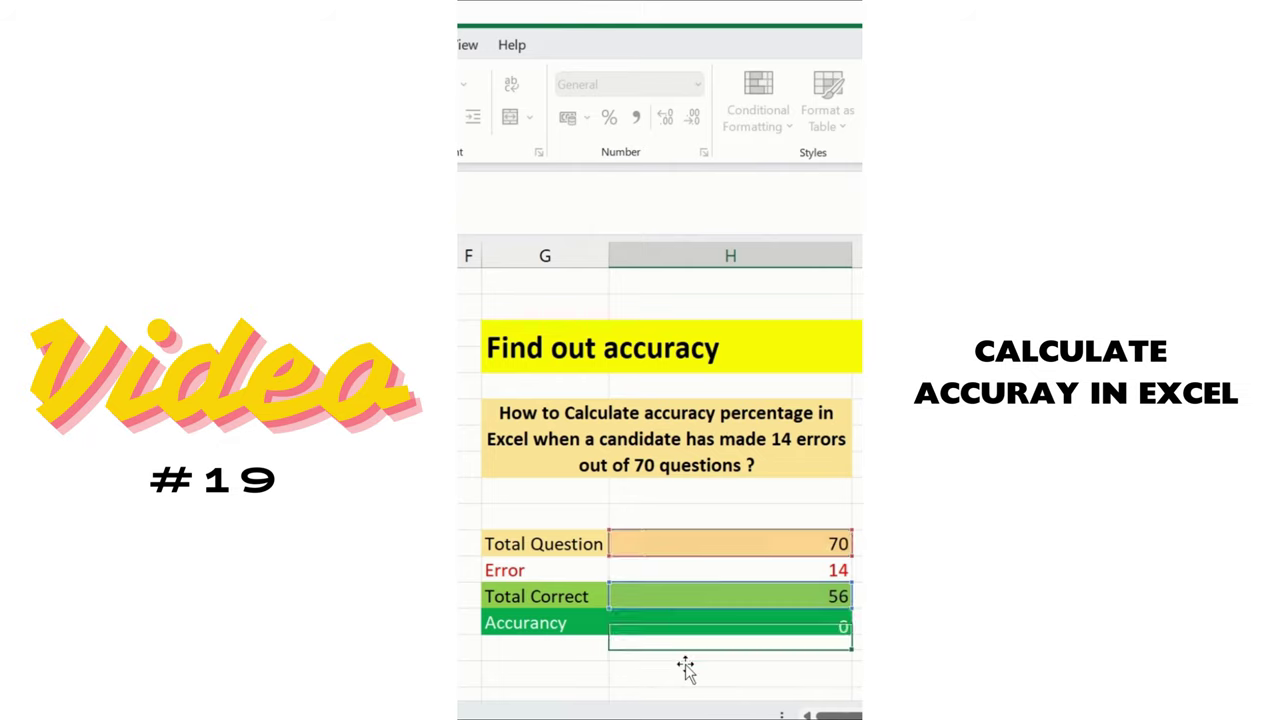
# Format the accuracy value in H14 with the Percent Style
pyautogui.press('Up')
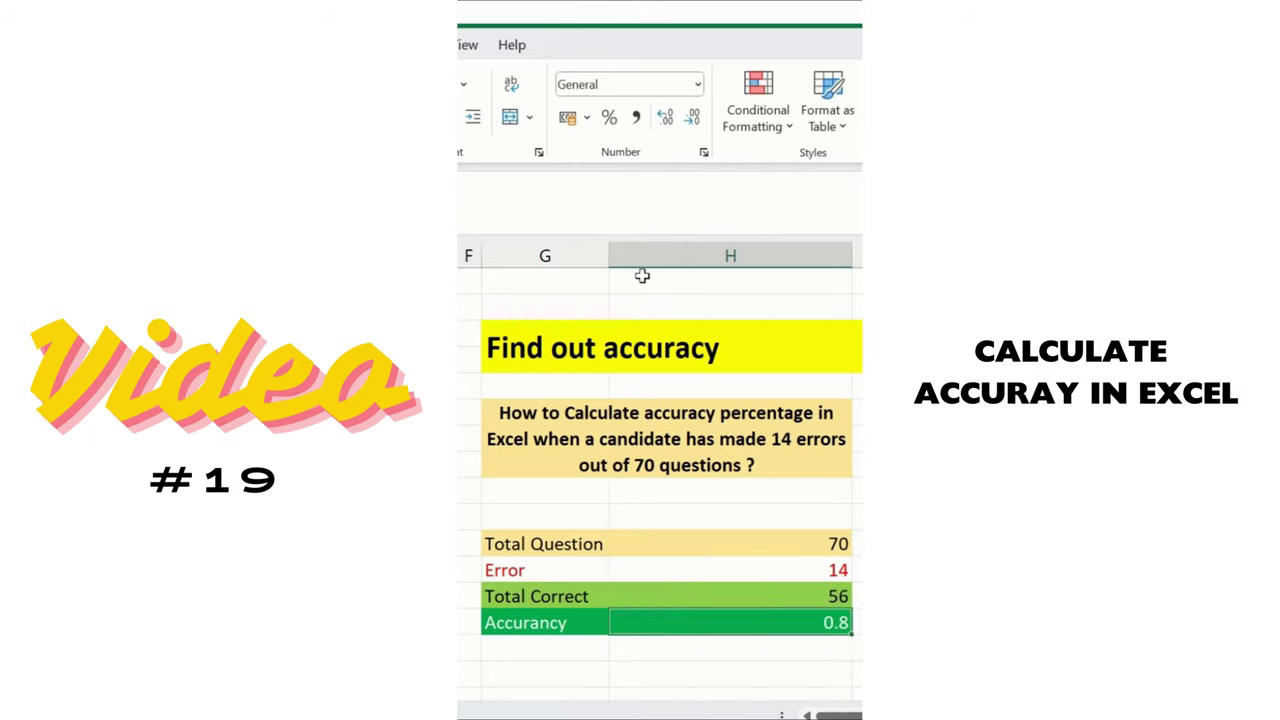
pyautogui.click(610, 119)
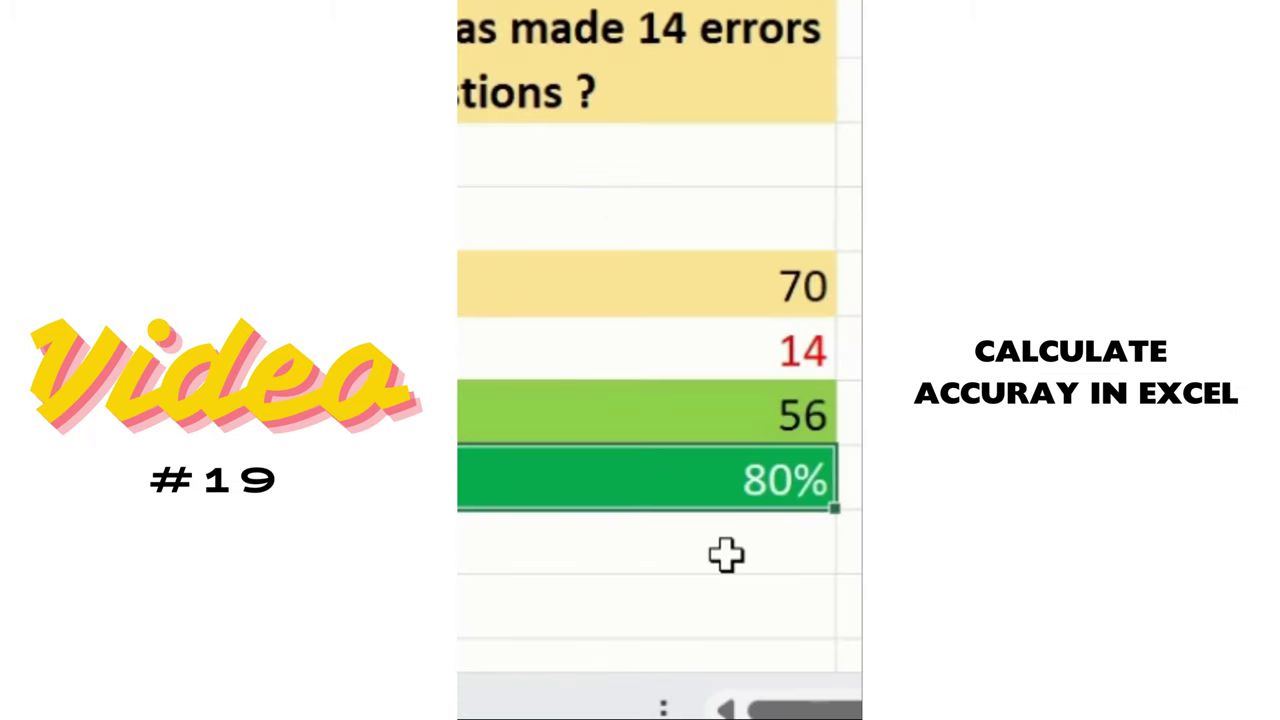
pyautogui.scroll(-2, 827, 640)
pyautogui.scroll(-1, 807, 639)
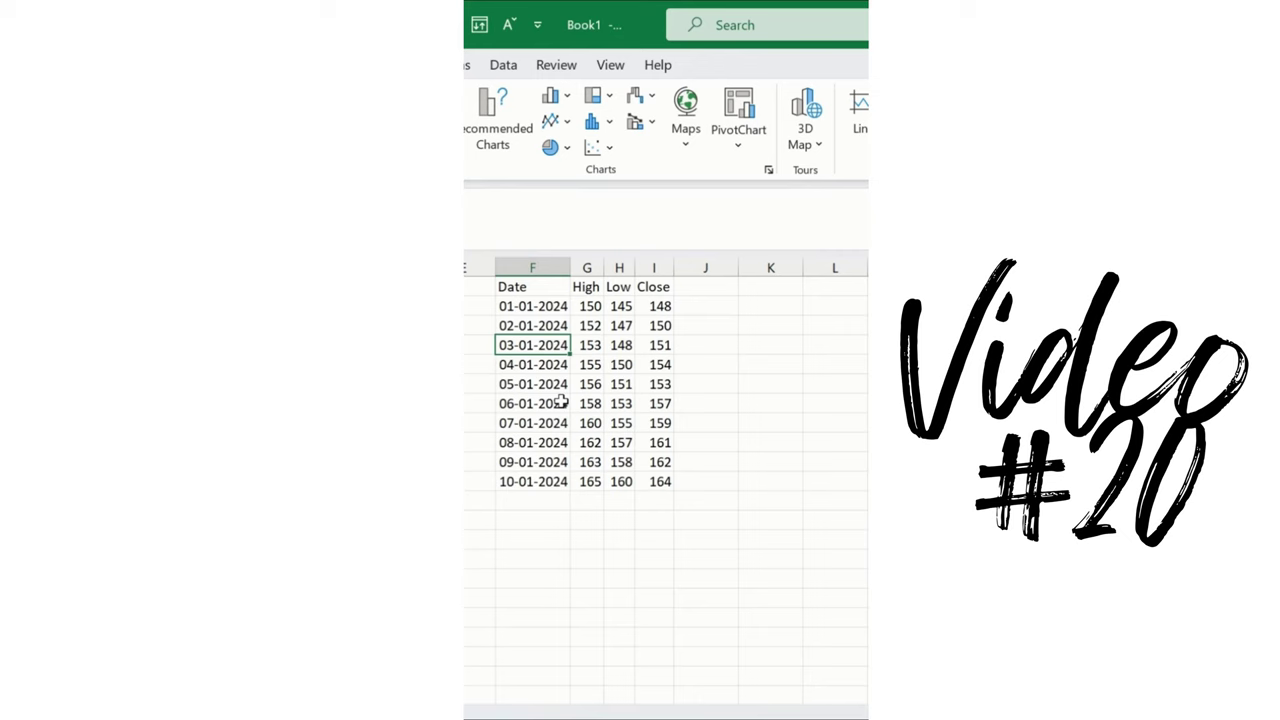
# Examine the stock price table and its Date, High, Low and Close columns one by one
pyautogui.moveTo(550, 290); pyautogui.dragTo(668, 481)
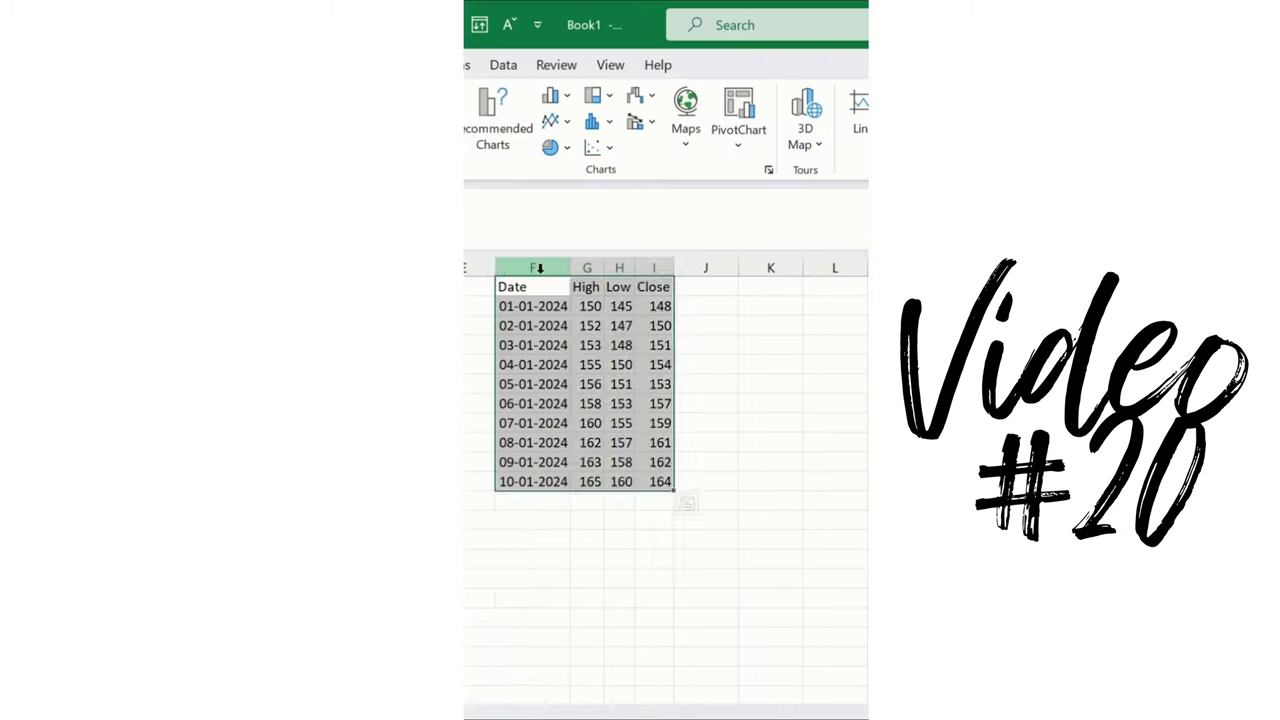
pyautogui.click(500, 270)
pyautogui.click(588, 262)
pyautogui.click(616, 263)
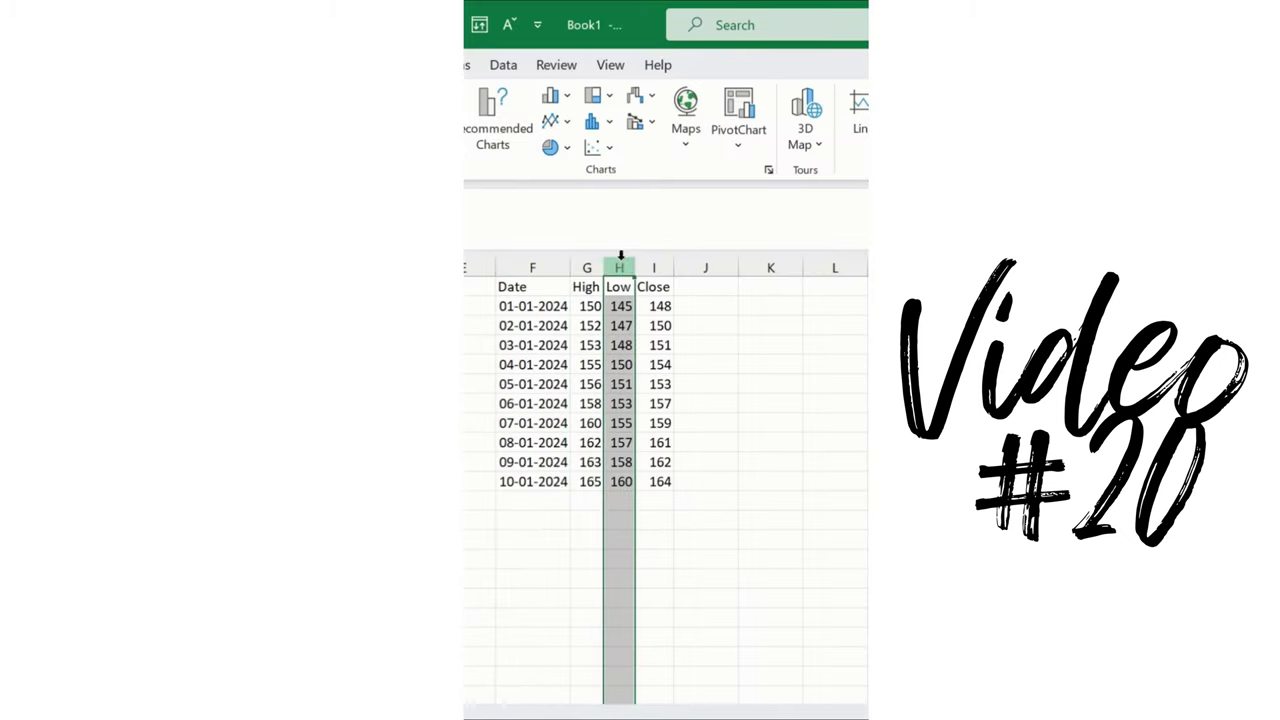
pyautogui.click(658, 266)
# Format all the High, Low and Close prices in the Accounting number format with the ₹ symbol
pyautogui.moveTo(586, 308); pyautogui.dragTo(671, 486)
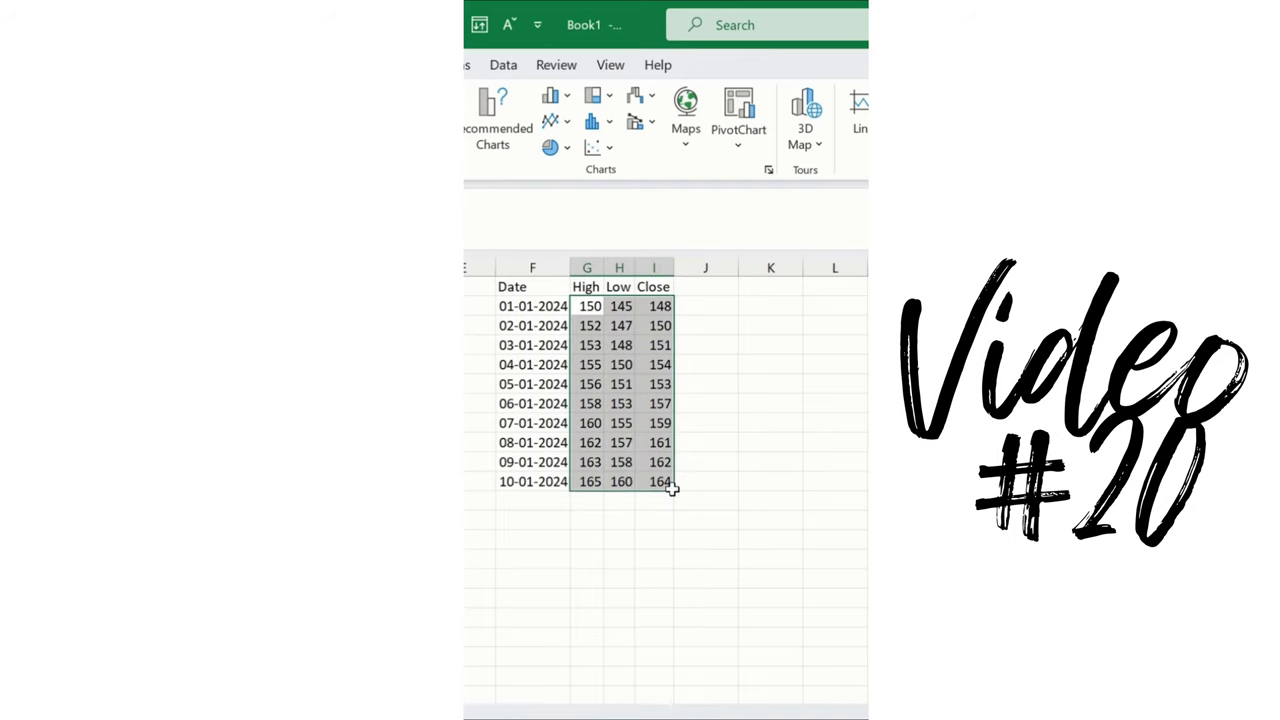
pyautogui.hotkey('alt', 'h')
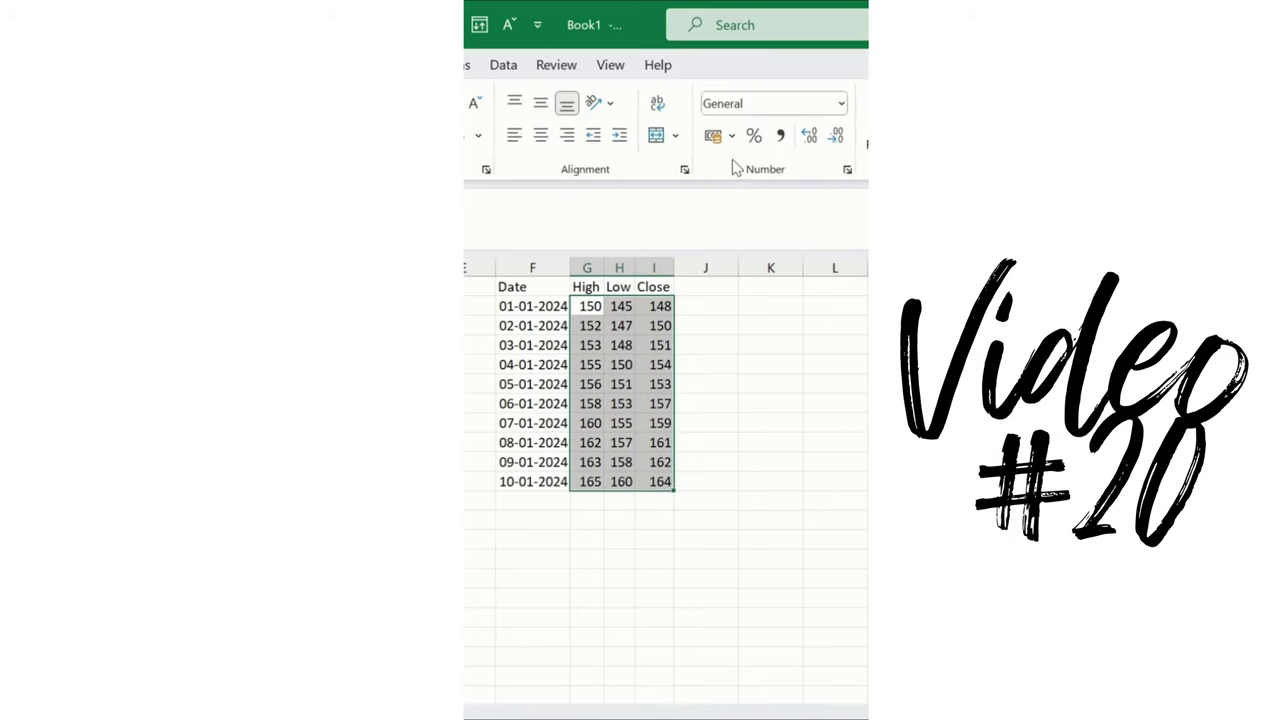
pyautogui.click(715, 140)
pyautogui.click(662, 366)
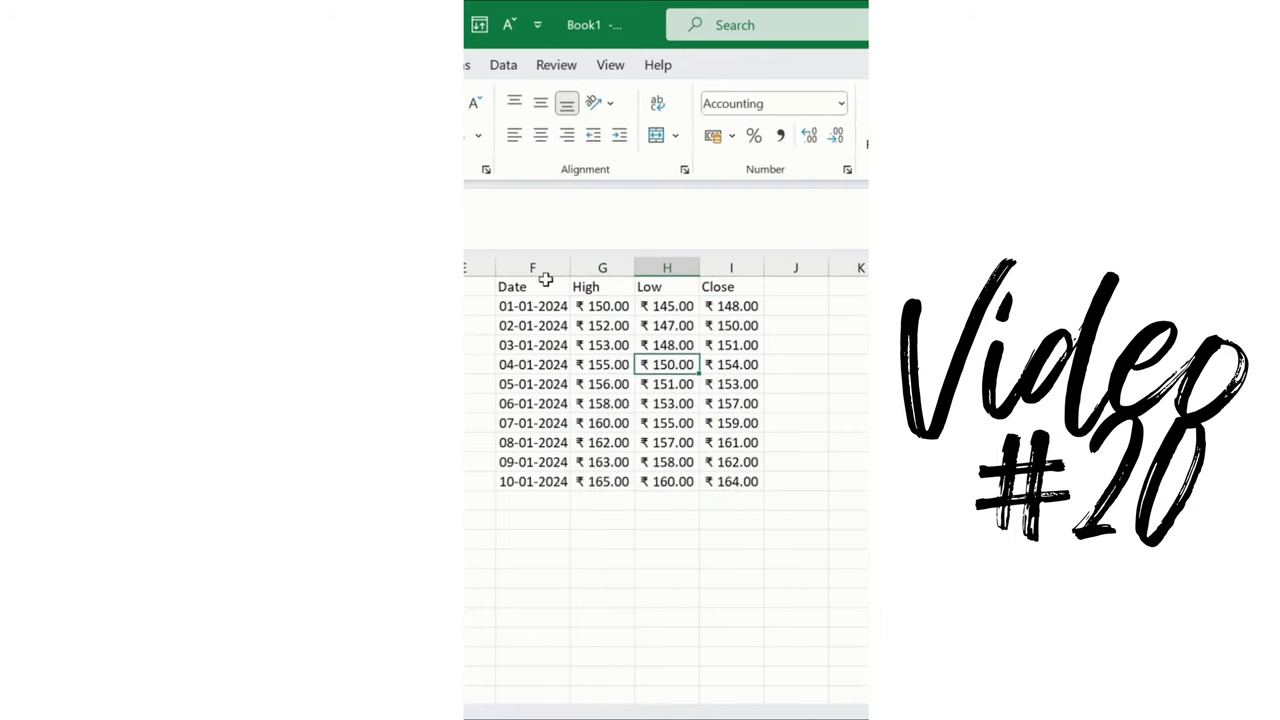
# Insert a High-Low-Close stock chart from the whole Date, High, Low and Close table and place it below the data
pyautogui.moveTo(545, 280); pyautogui.dragTo(736, 483)
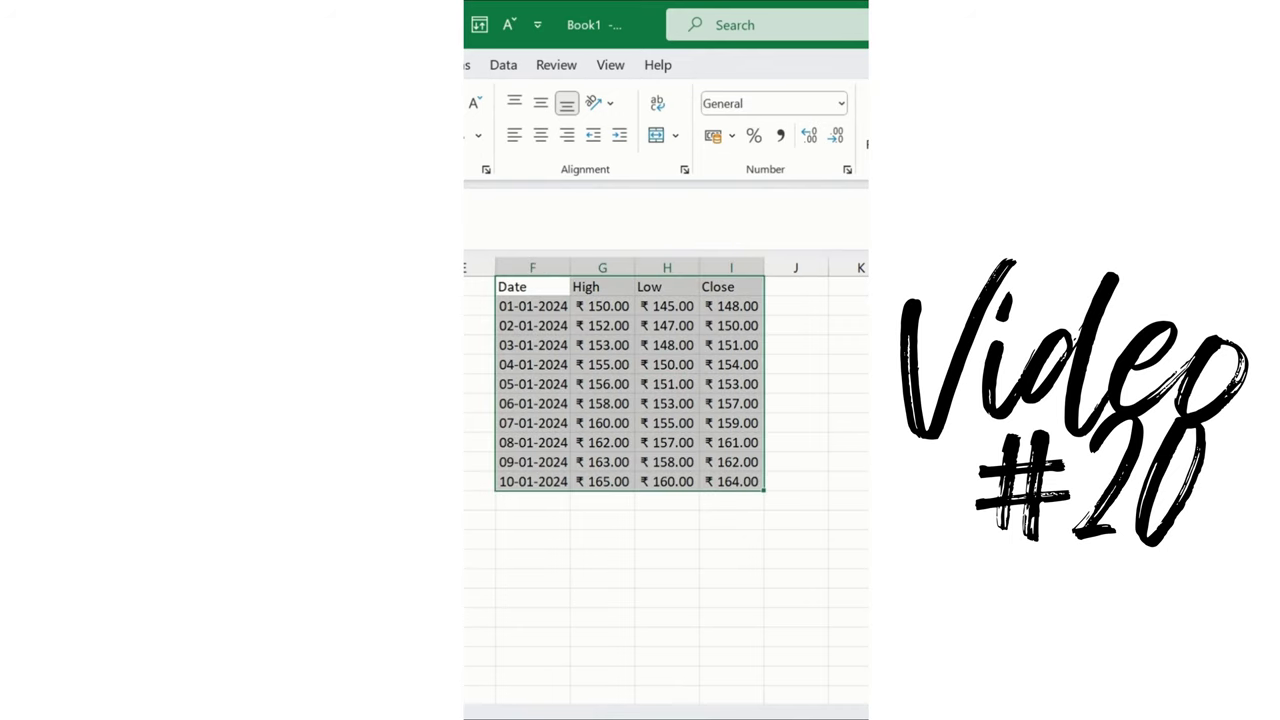
pyautogui.hotkey('alt', 'n')
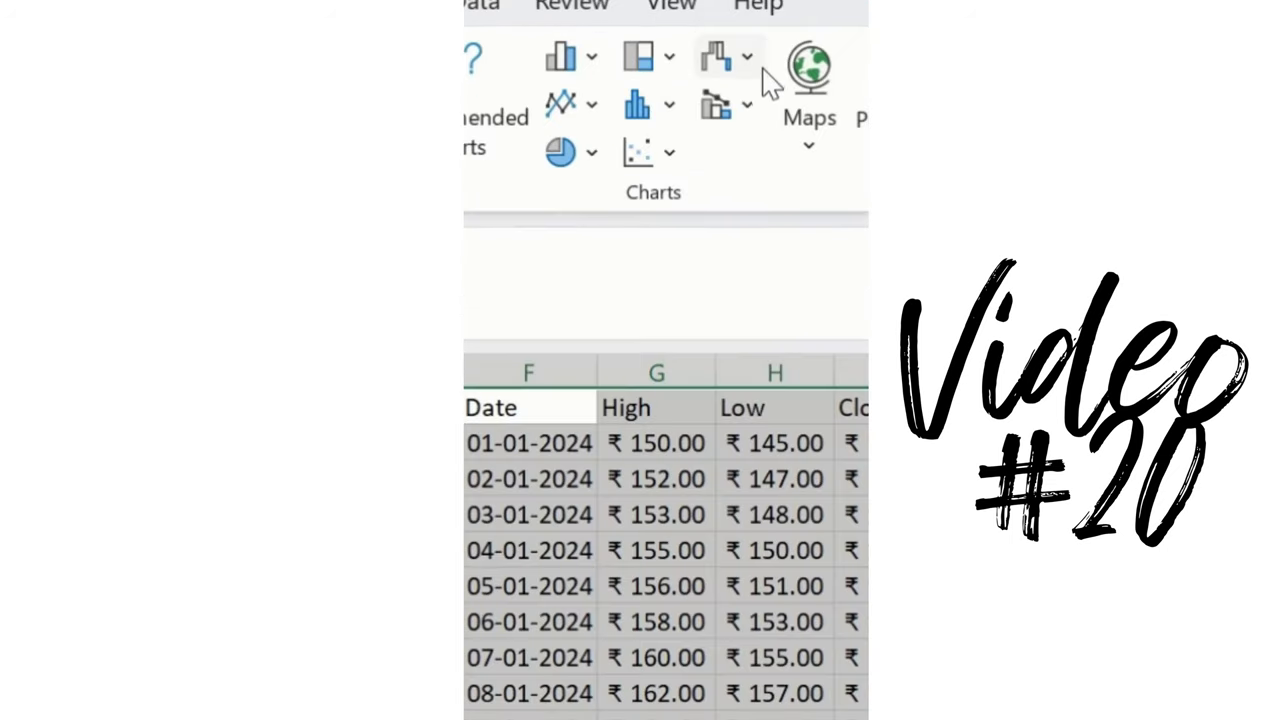
pyautogui.click(652, 98)
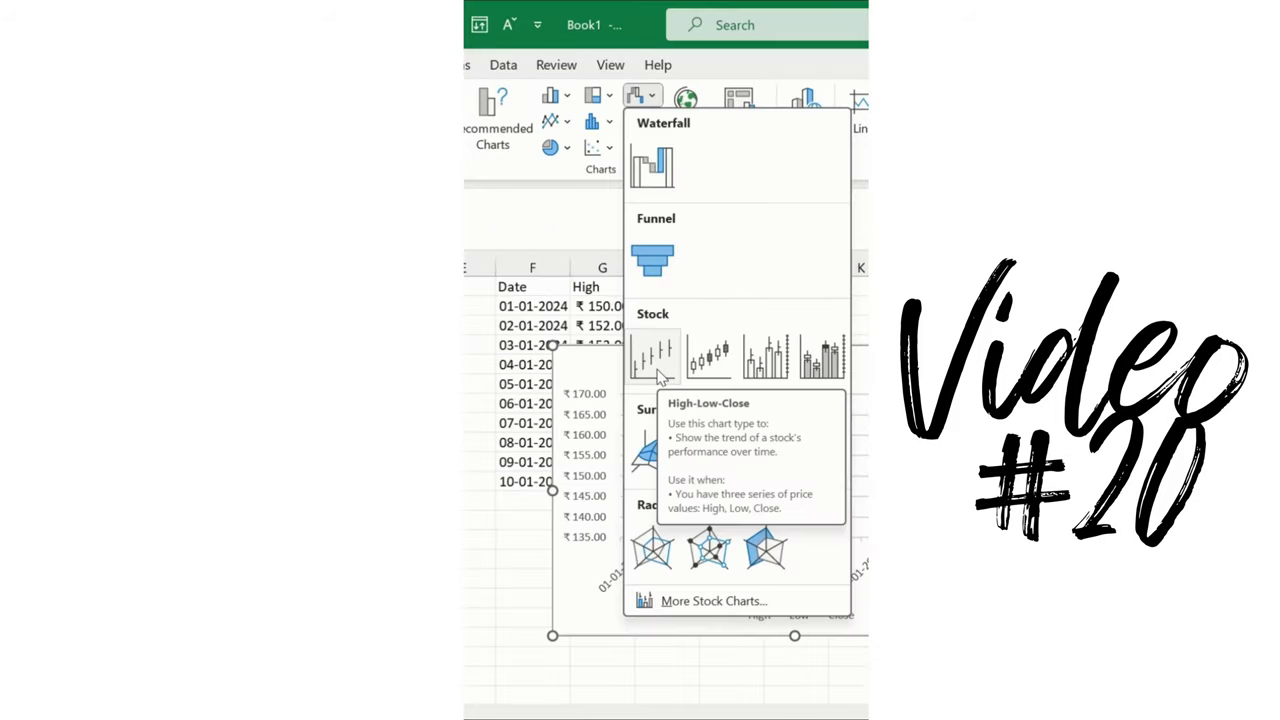
pyautogui.click(655, 358)
pyautogui.moveTo(963, 367); pyautogui.dragTo(878, 410)
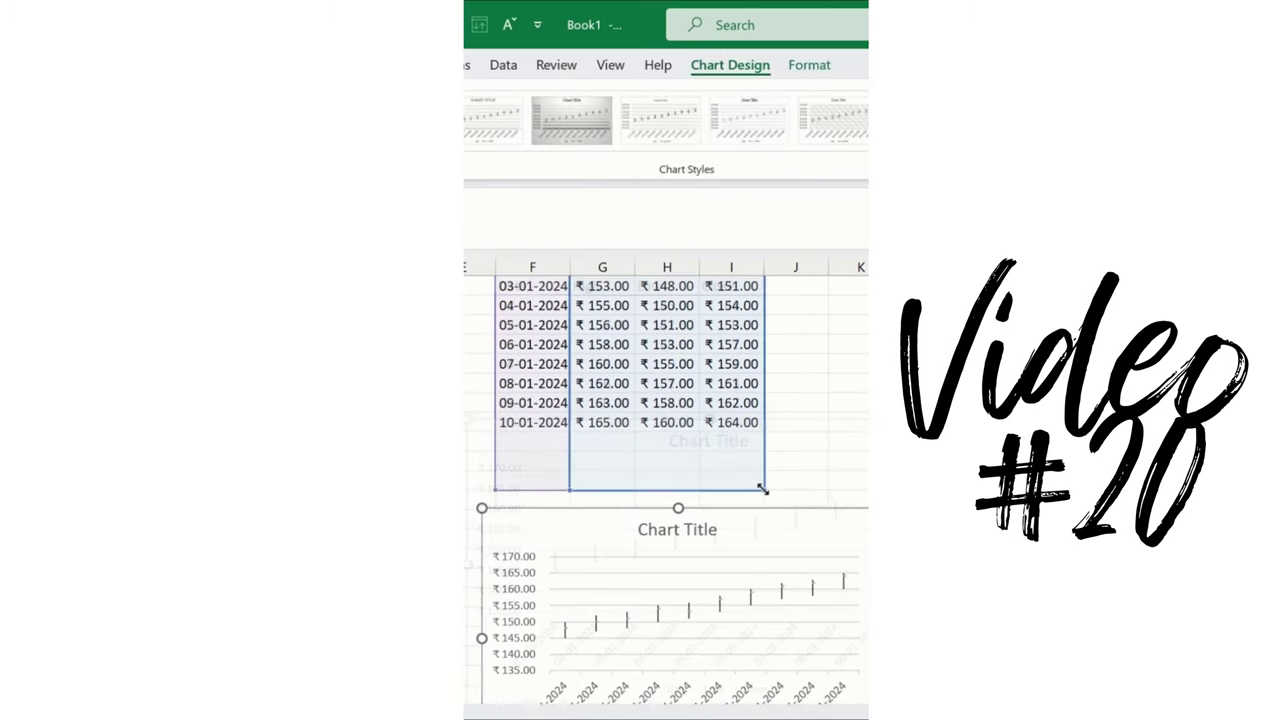
# Reduce the stock chart's data range to the dates up to 06-01-2024 and reposition the chart just below the table
pyautogui.moveTo(766, 486); pyautogui.dragTo(766, 354)
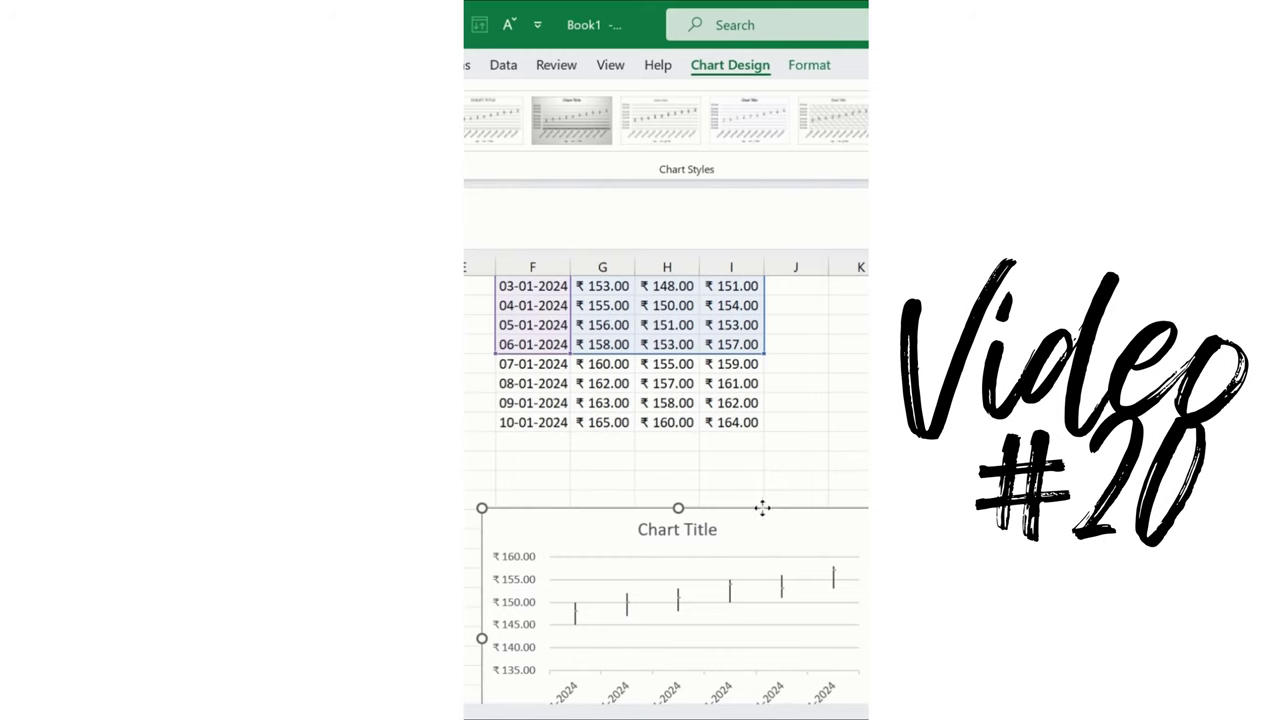
pyautogui.moveTo(762, 508); pyautogui.dragTo(757, 451)
pyautogui.scroll(1, 777, 374)
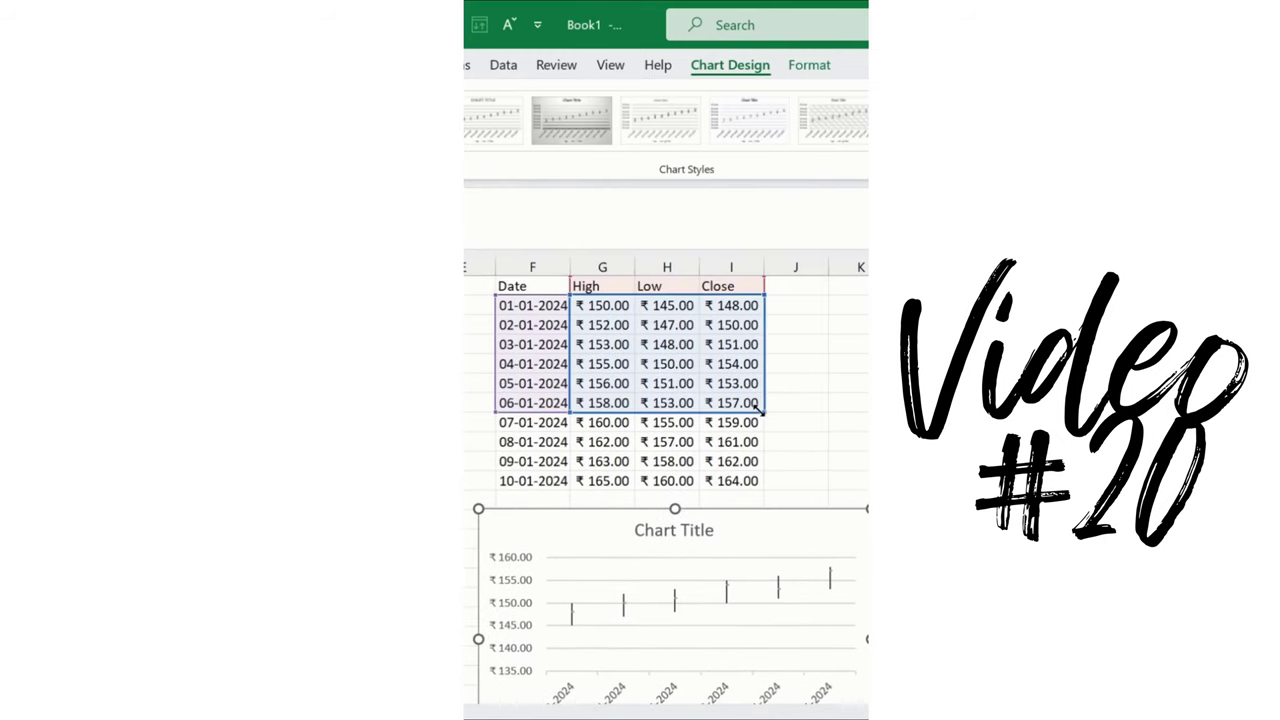
# Narrow the stock chart's data range to the first two dates, move the chart up, and extend the range down again
pyautogui.moveTo(760, 406); pyautogui.dragTo(766, 337)
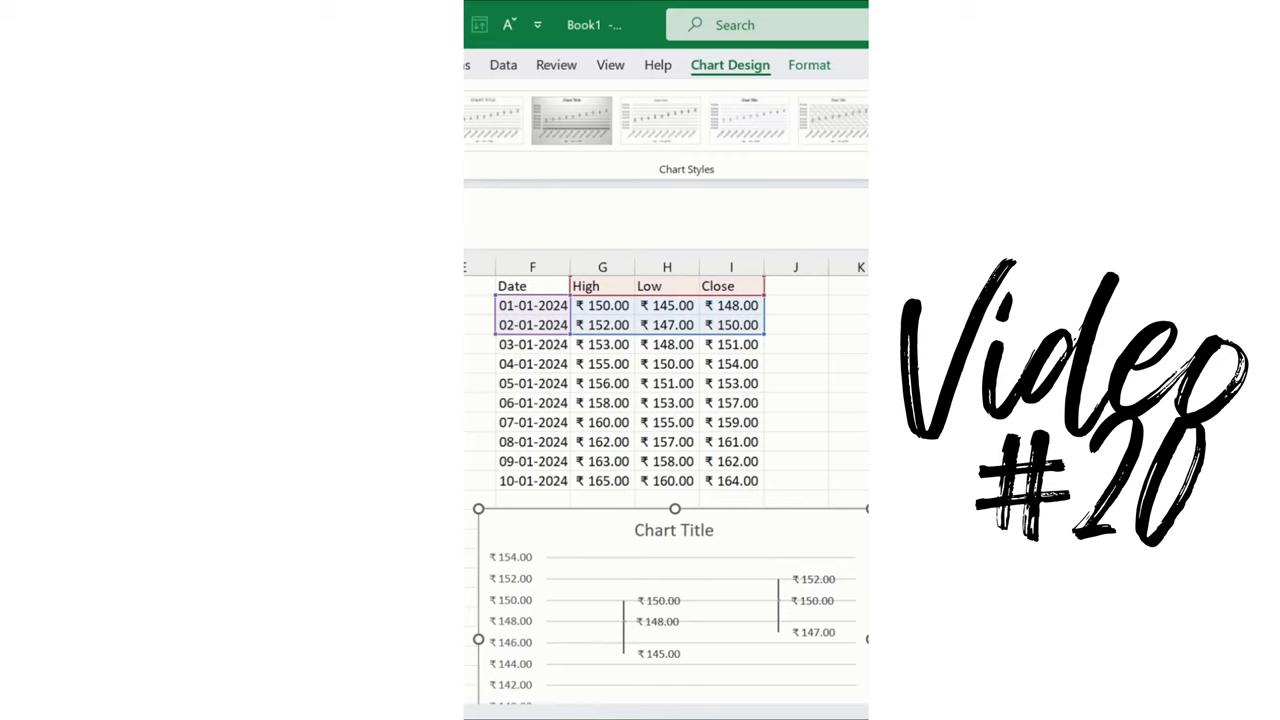
pyautogui.moveTo(760, 530); pyautogui.dragTo(754, 476)
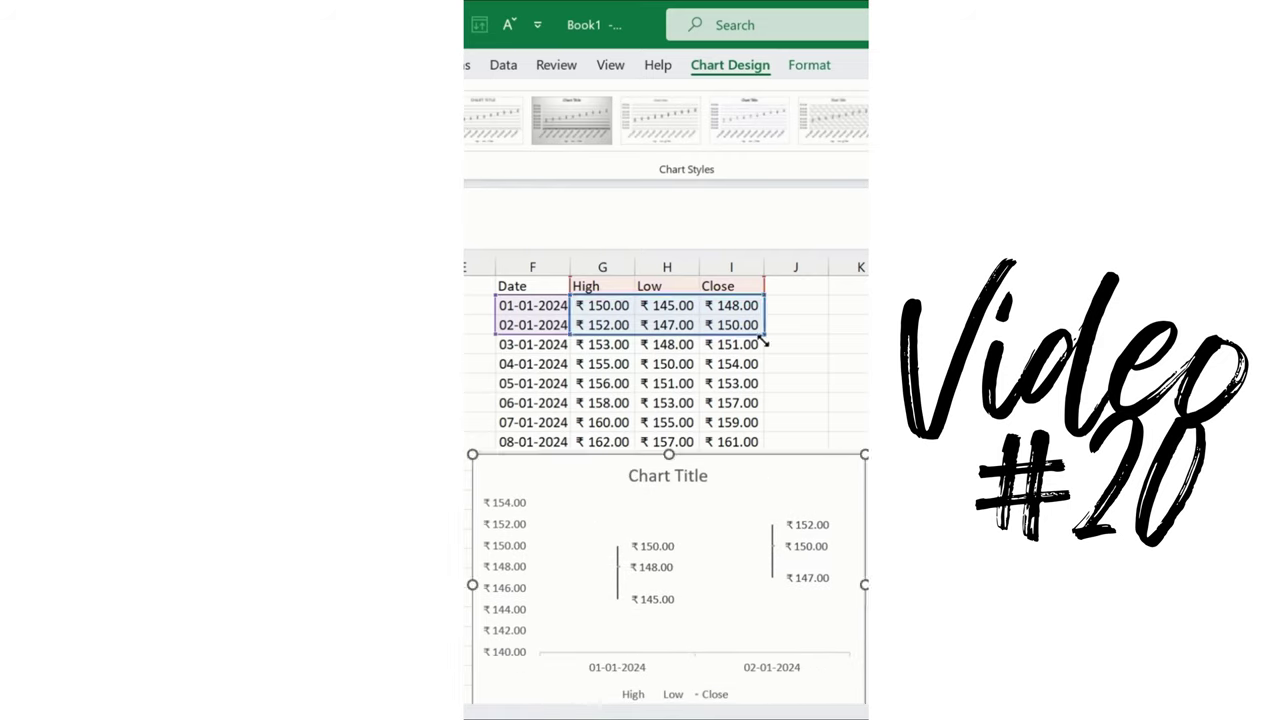
pyautogui.moveTo(765, 340); pyautogui.dragTo(766, 400)
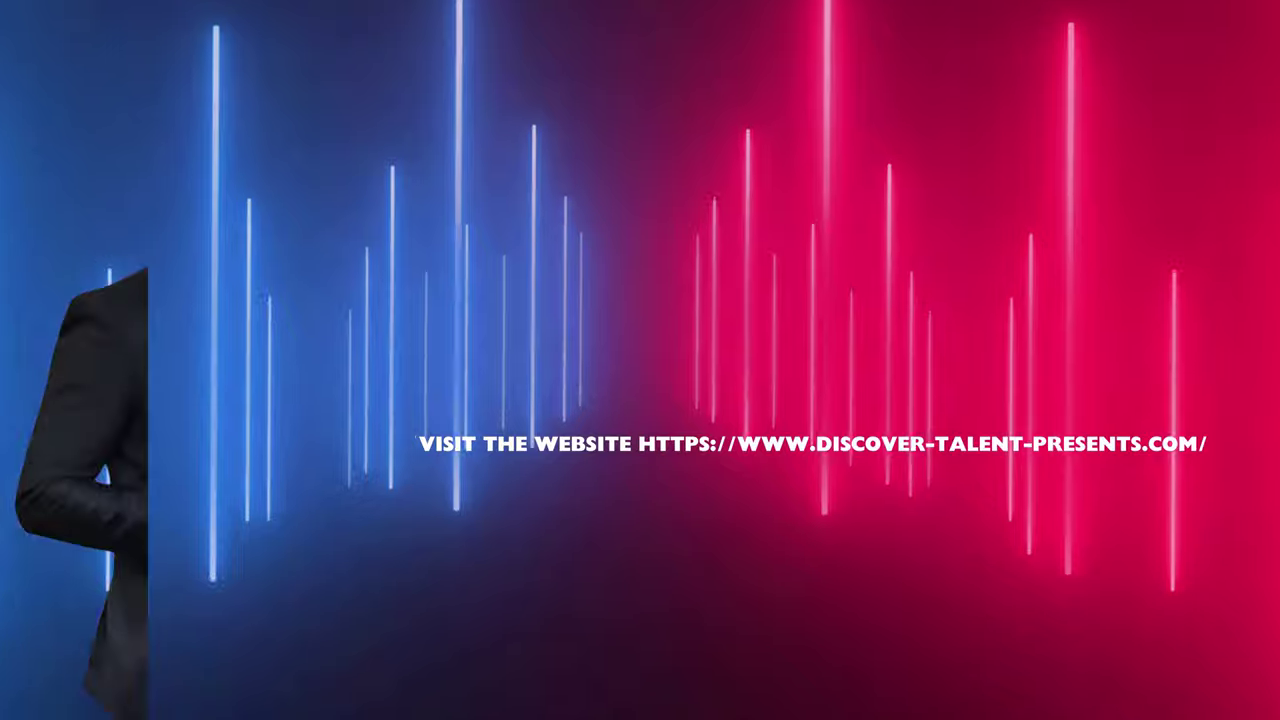